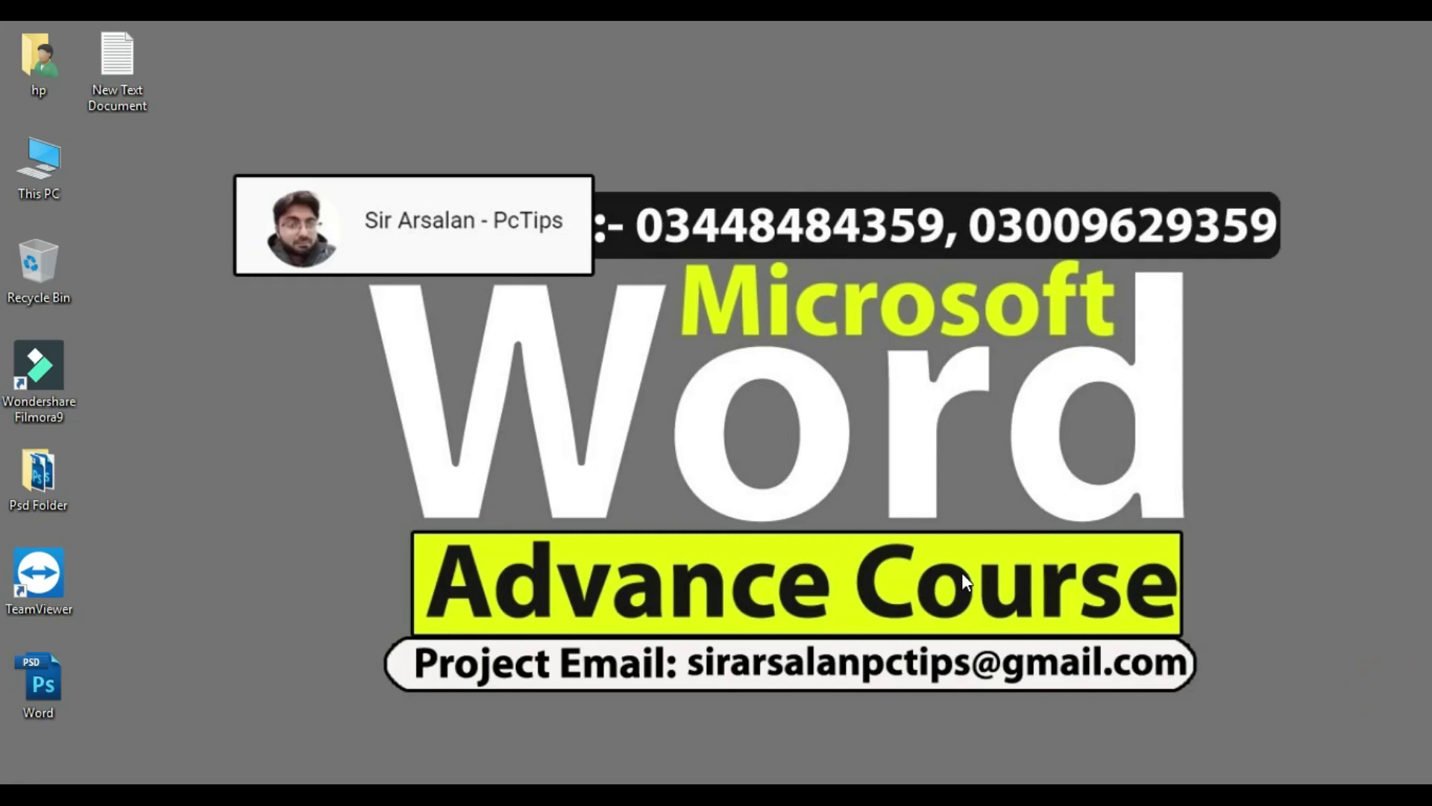
- Refresh the desktop twice from its right-click menu
right_click(330, 423)
left_click(379, 513)
right_click(263, 435)
left_click(346, 517)
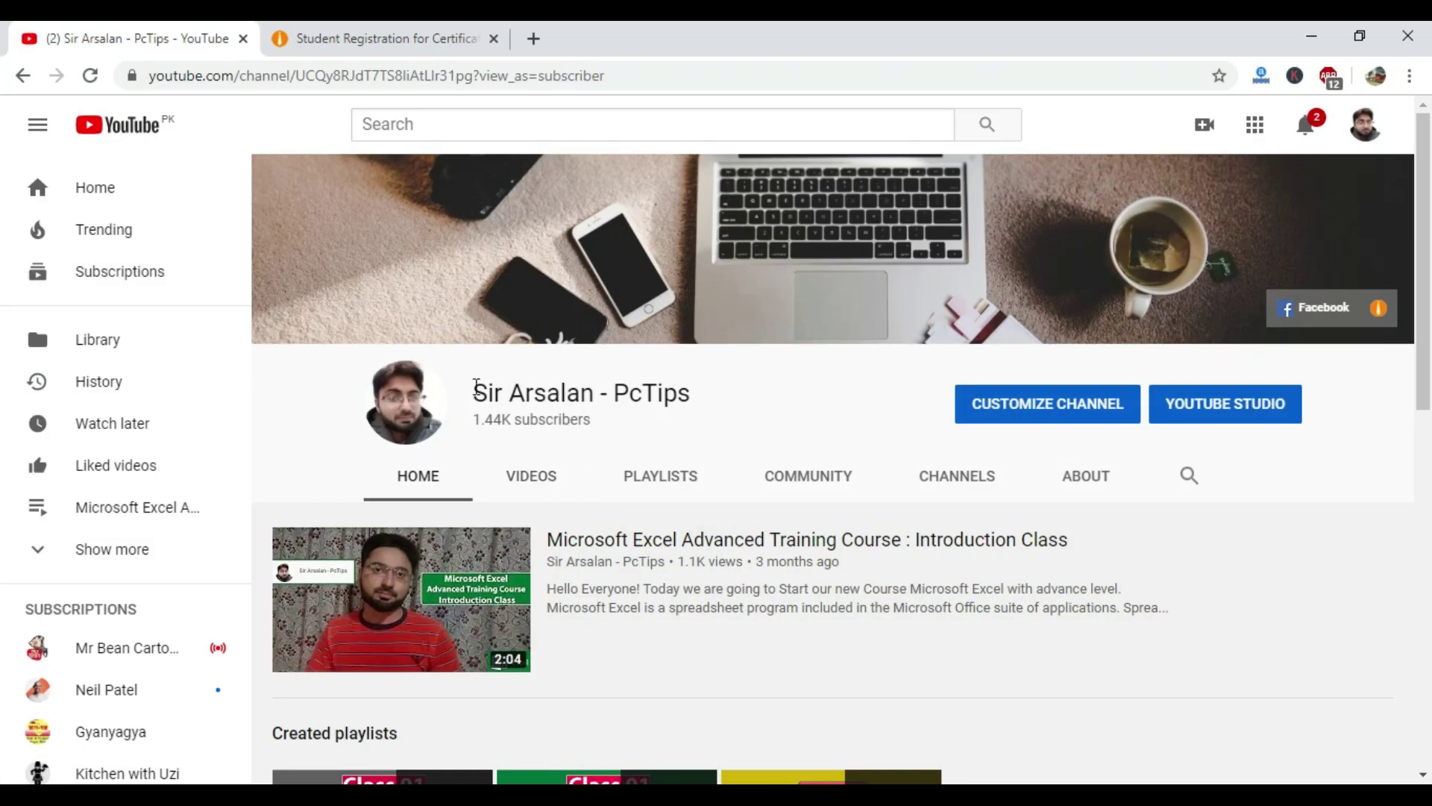
- Highlight the channel name, then switch to the Student Registration tab
left_click_drag(475, 391, 731, 403)
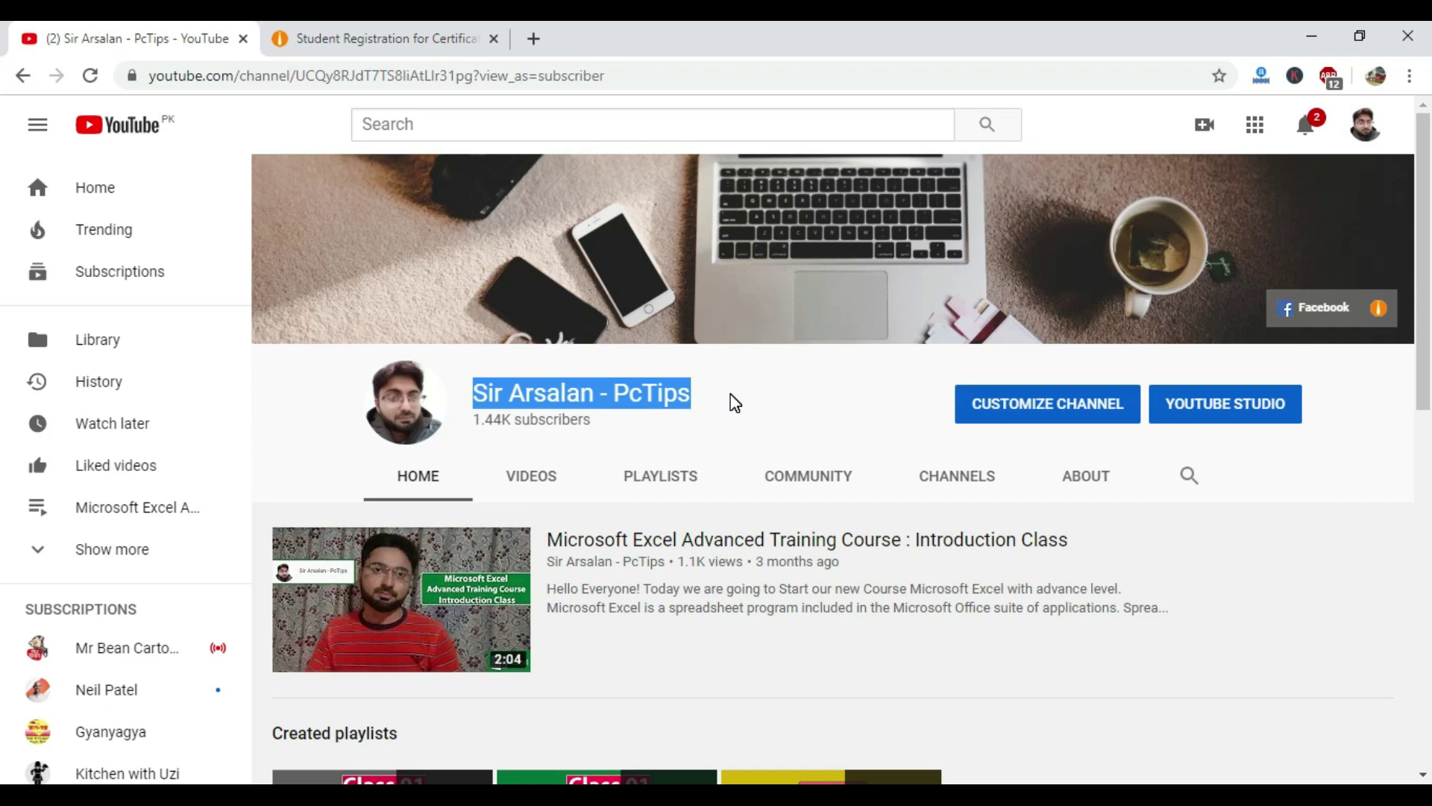
left_click(730, 395)
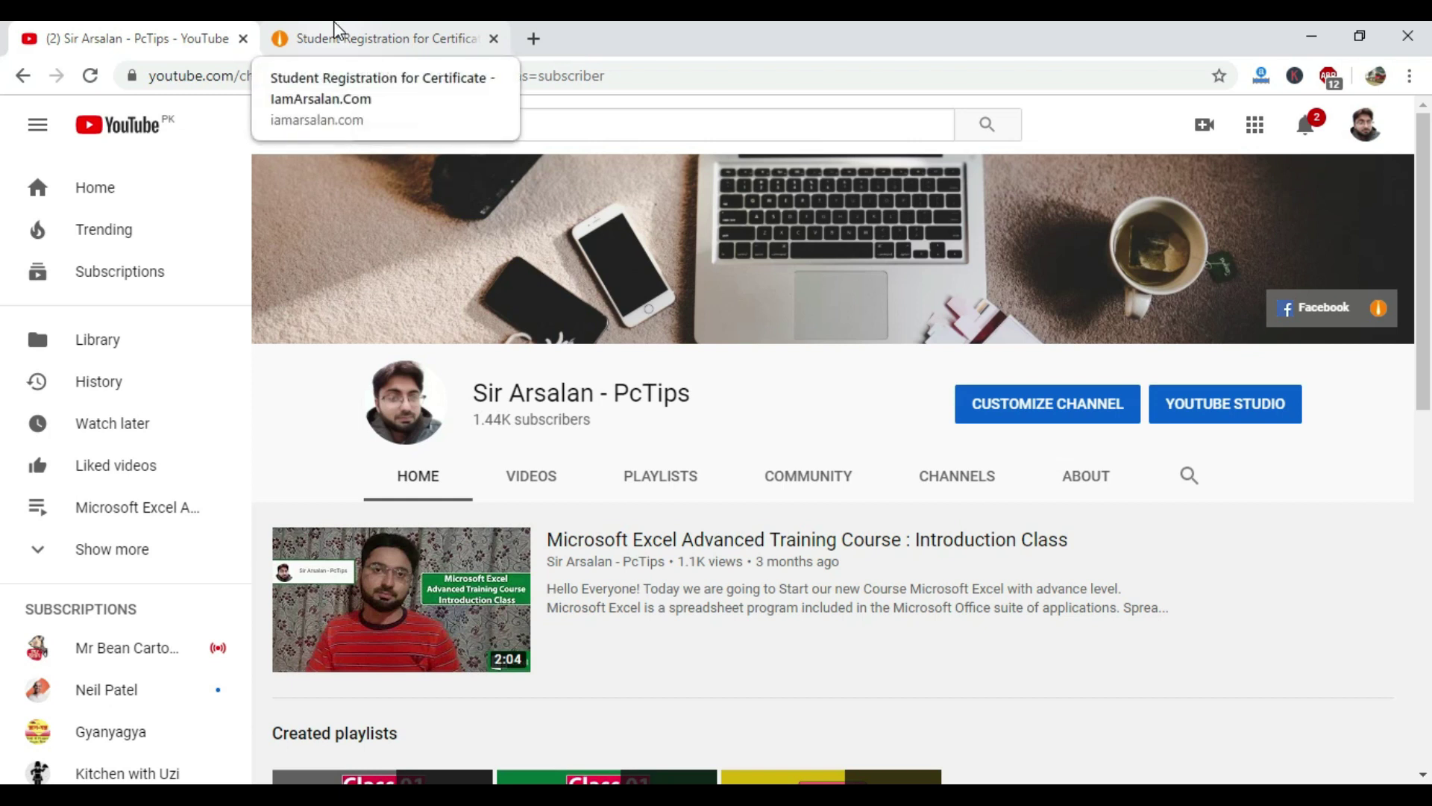
left_click(335, 28)
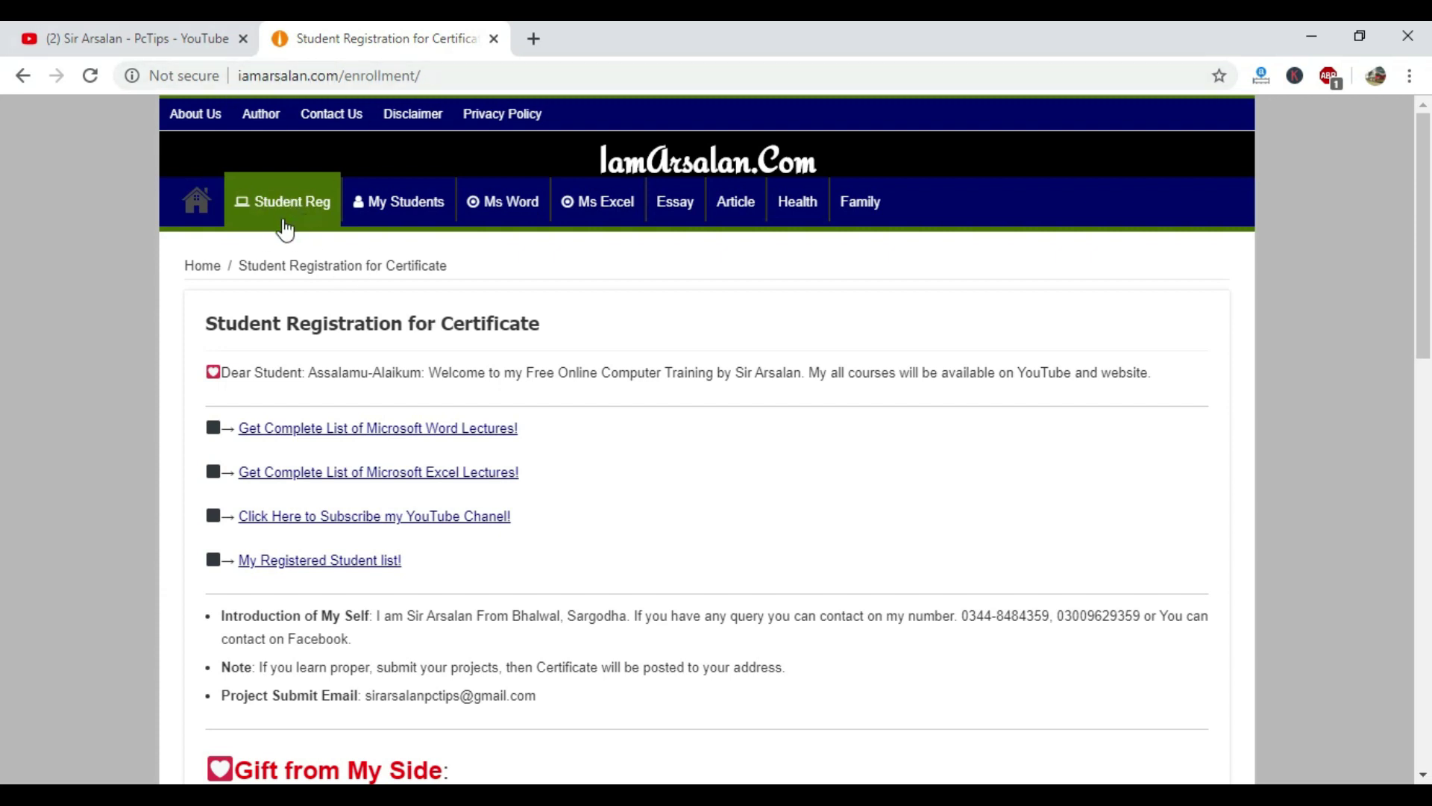
- Review the Student Registration for Certificate form, then close Chrome
scroll(565, 415, "down", 6)
scroll(567, 418, "down", 3)
scroll(567, 418, "down", 3)
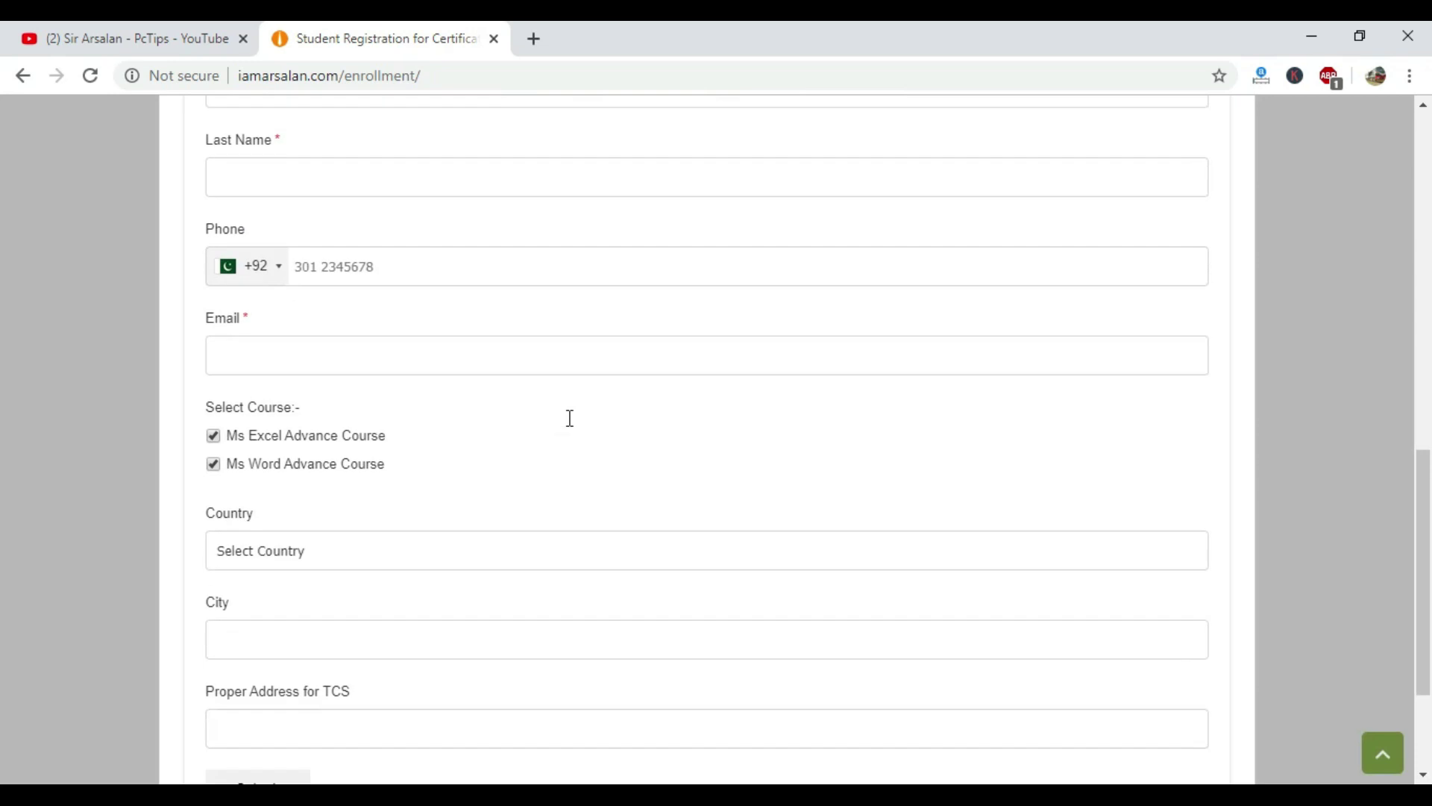
scroll(567, 417, "down", 3)
scroll(567, 418, "up", 5)
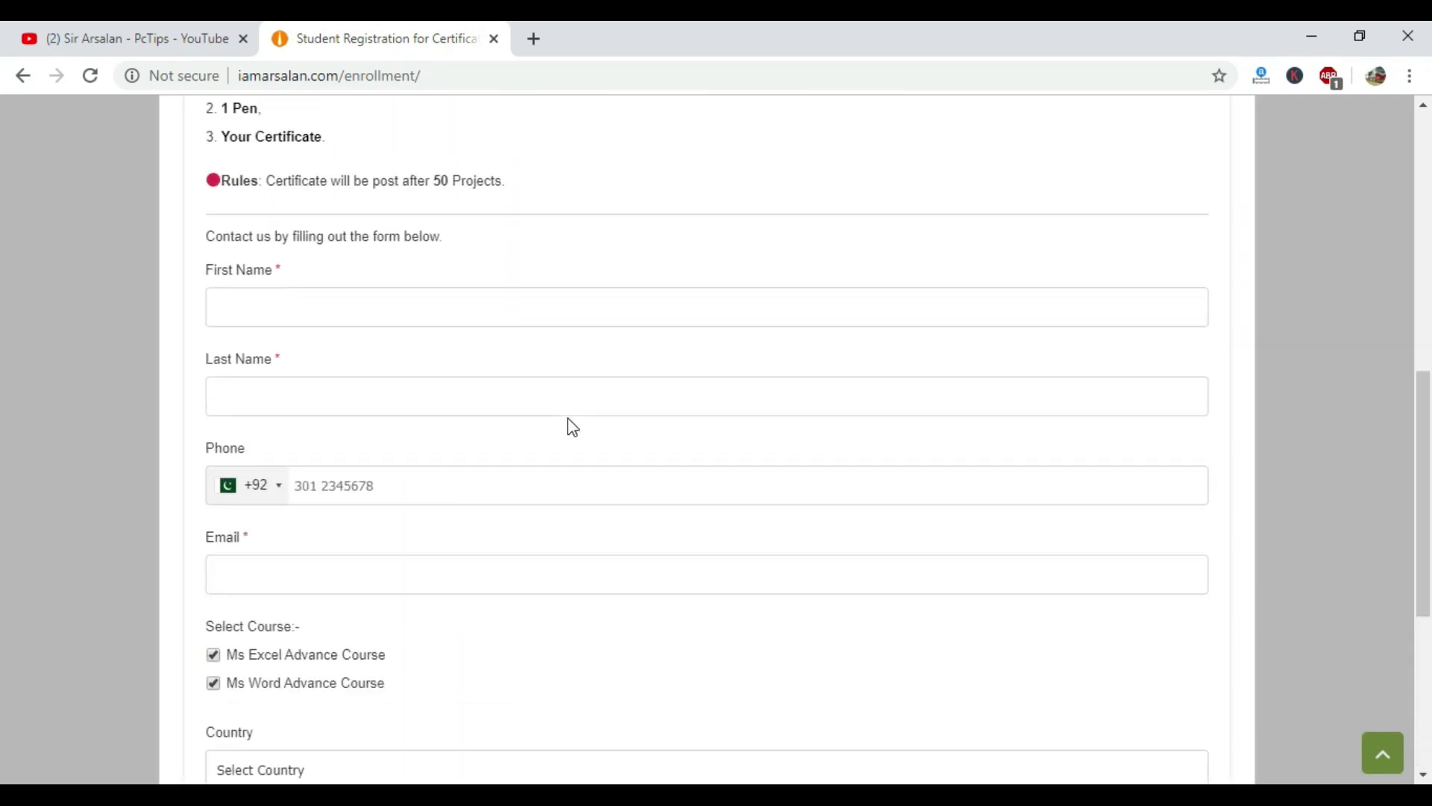
scroll(567, 419, "up", 5)
scroll(567, 418, "up", 4)
scroll(572, 427, "up", 1)
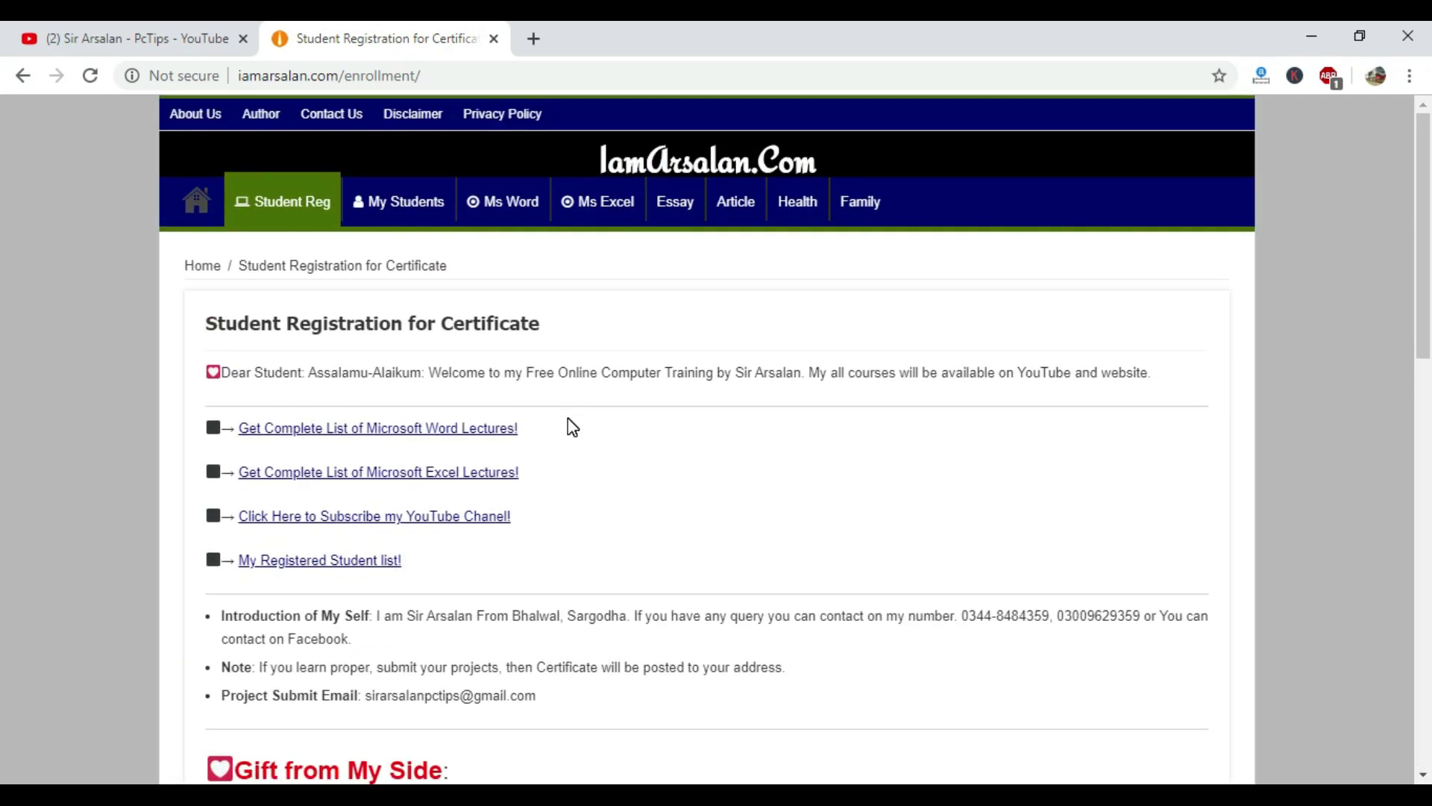
scroll(567, 419, "down", 5)
scroll(567, 420, "down", 1)
scroll(565, 423, "down", 7)
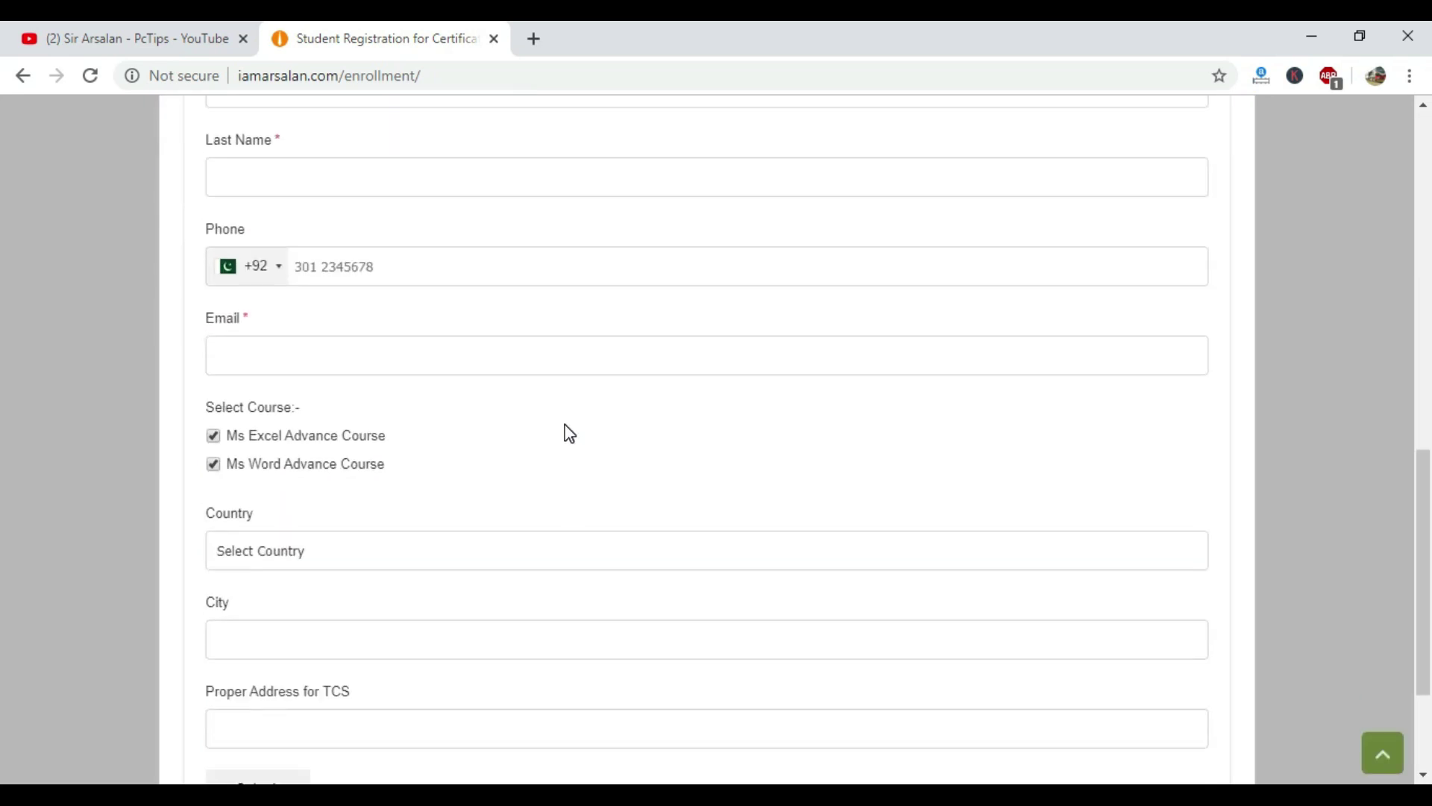
scroll(568, 433, "down", 3)
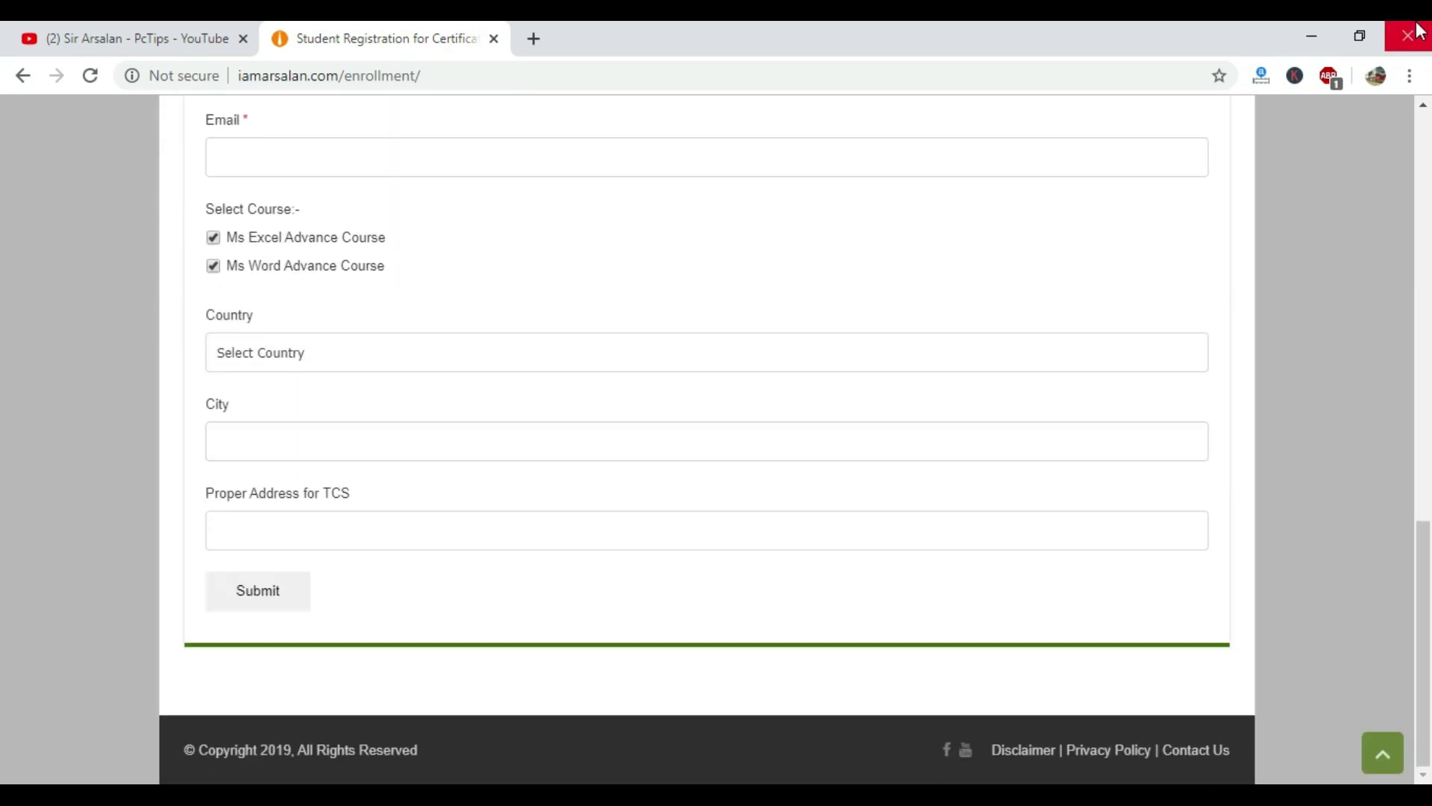
left_click(1418, 28)
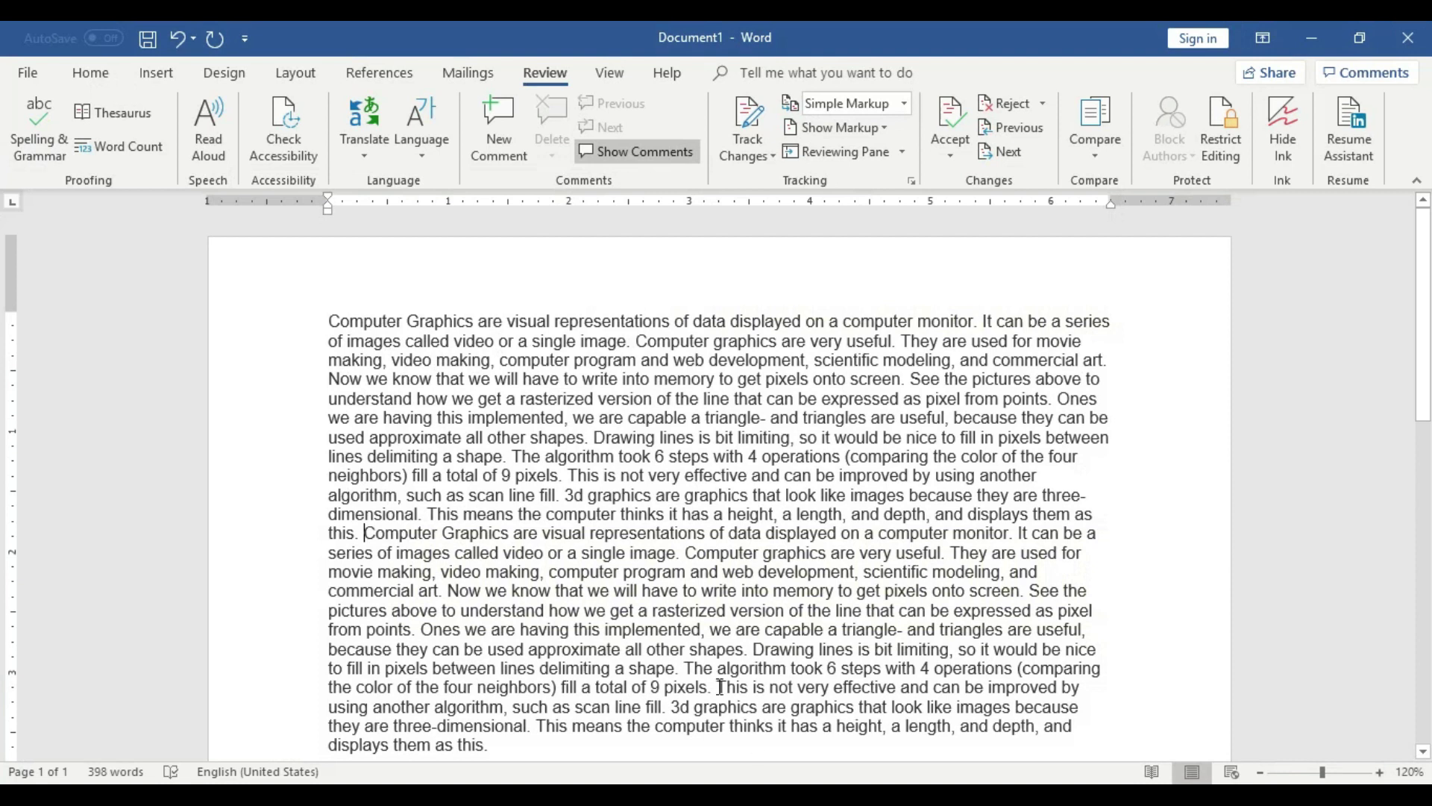
key("ctrl+y")
left_click(335, 322)
scroll(409, 399, "down", 4)
scroll(409, 400, "down", 1)
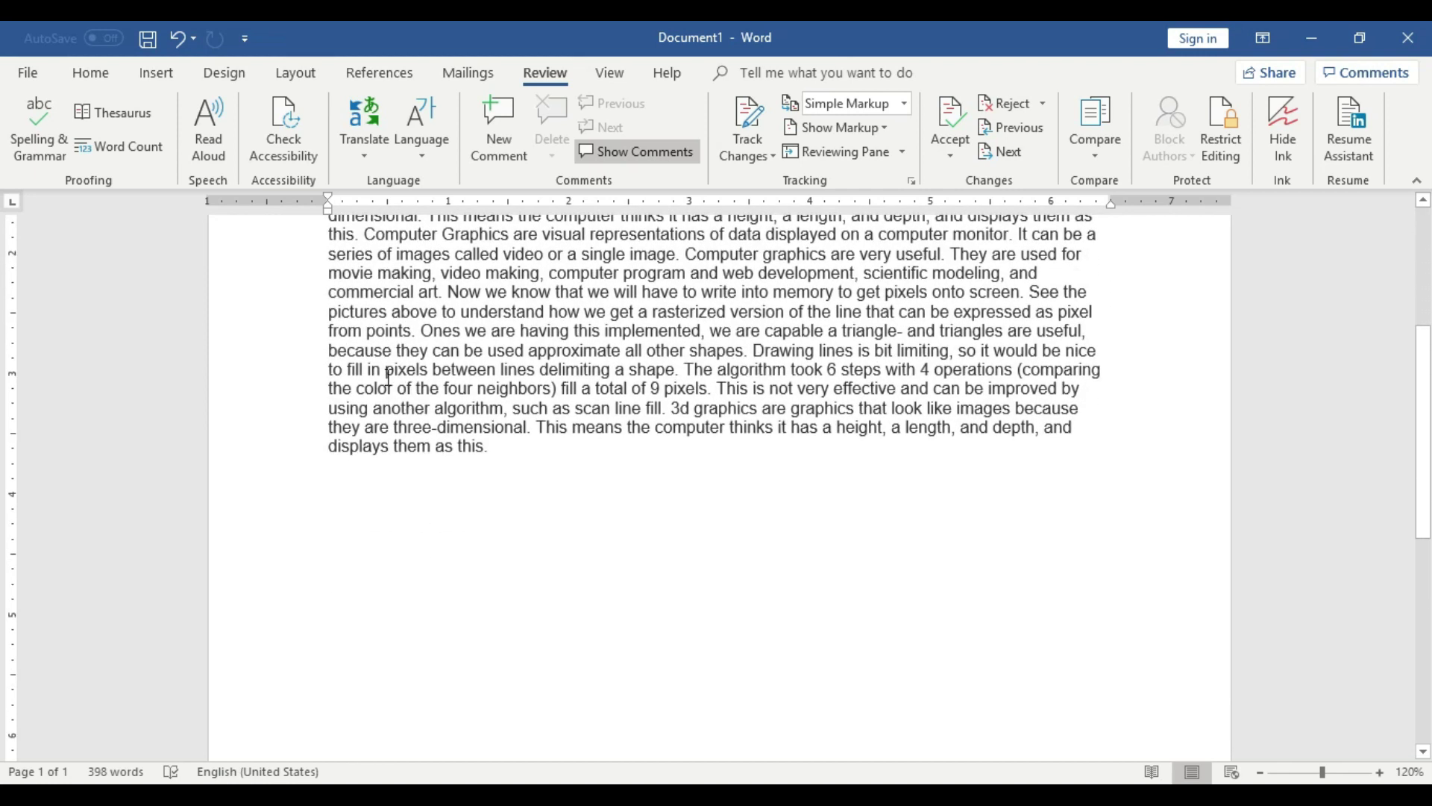
scroll(513, 453, "up", 3)
scroll(513, 452, "up", 2)
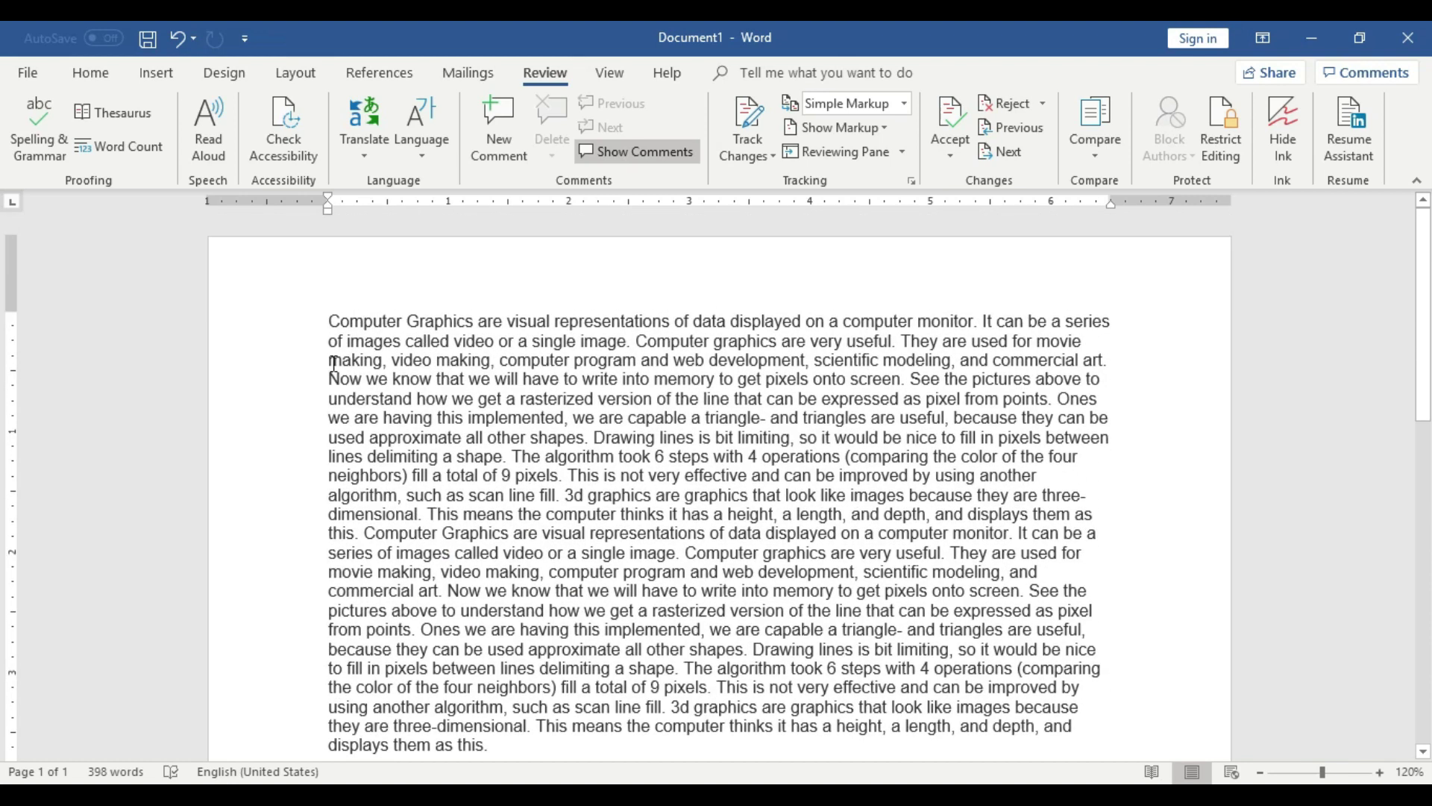
left_click(306, 273)
left_click(326, 320)
left_click(343, 270)
scroll(486, 613, "down", 10)
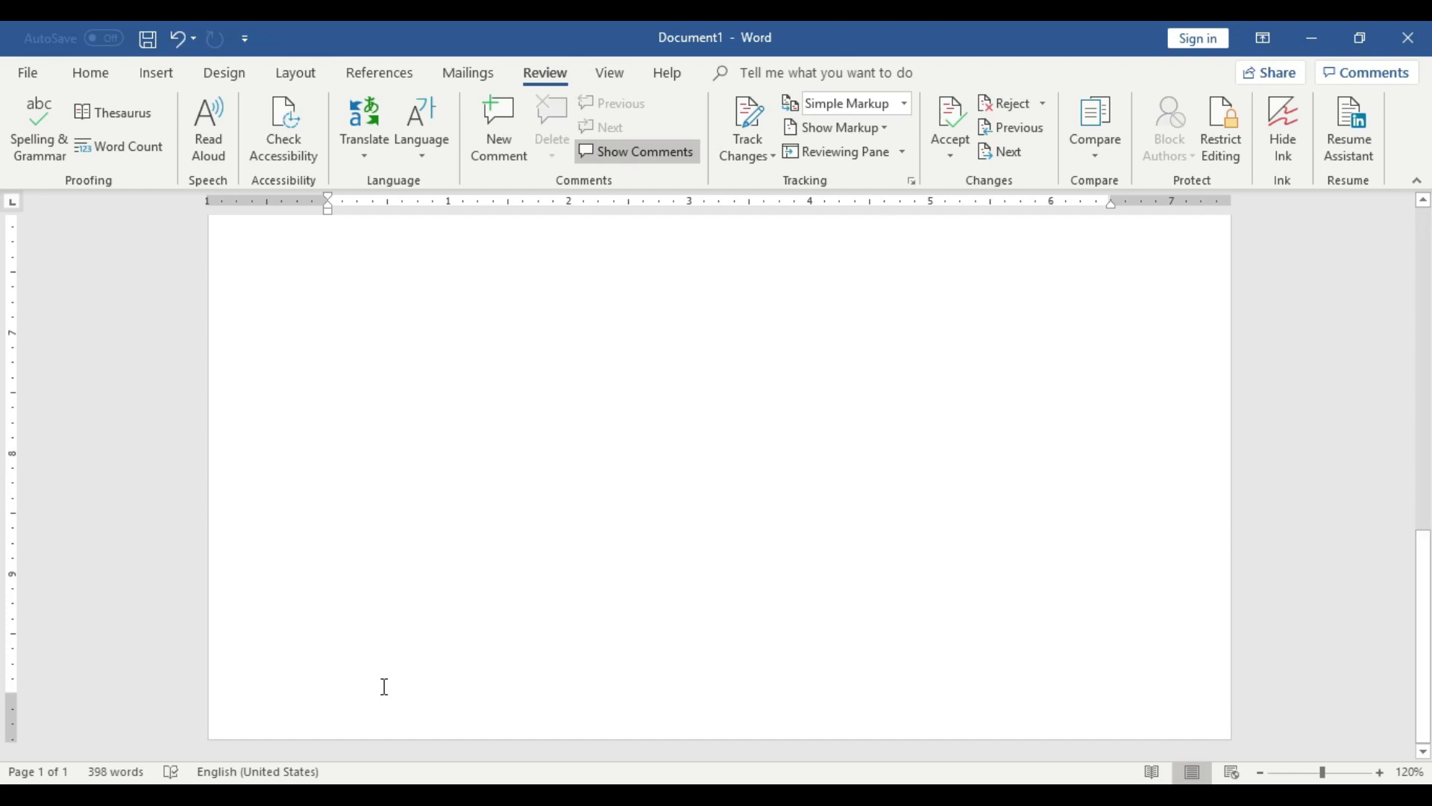
scroll(384, 686, "up", 5)
scroll(384, 686, "up", 5)
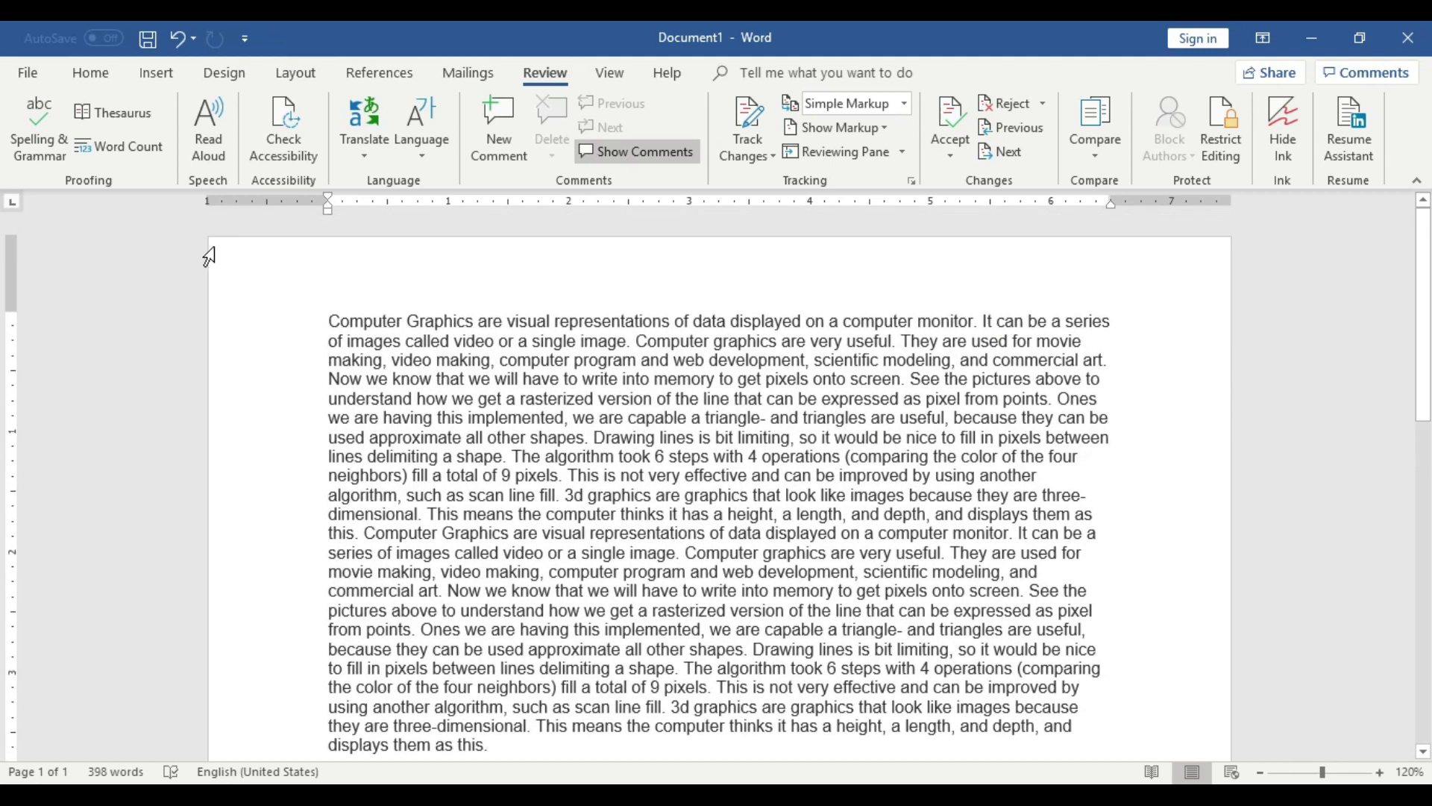
left_click(313, 317)
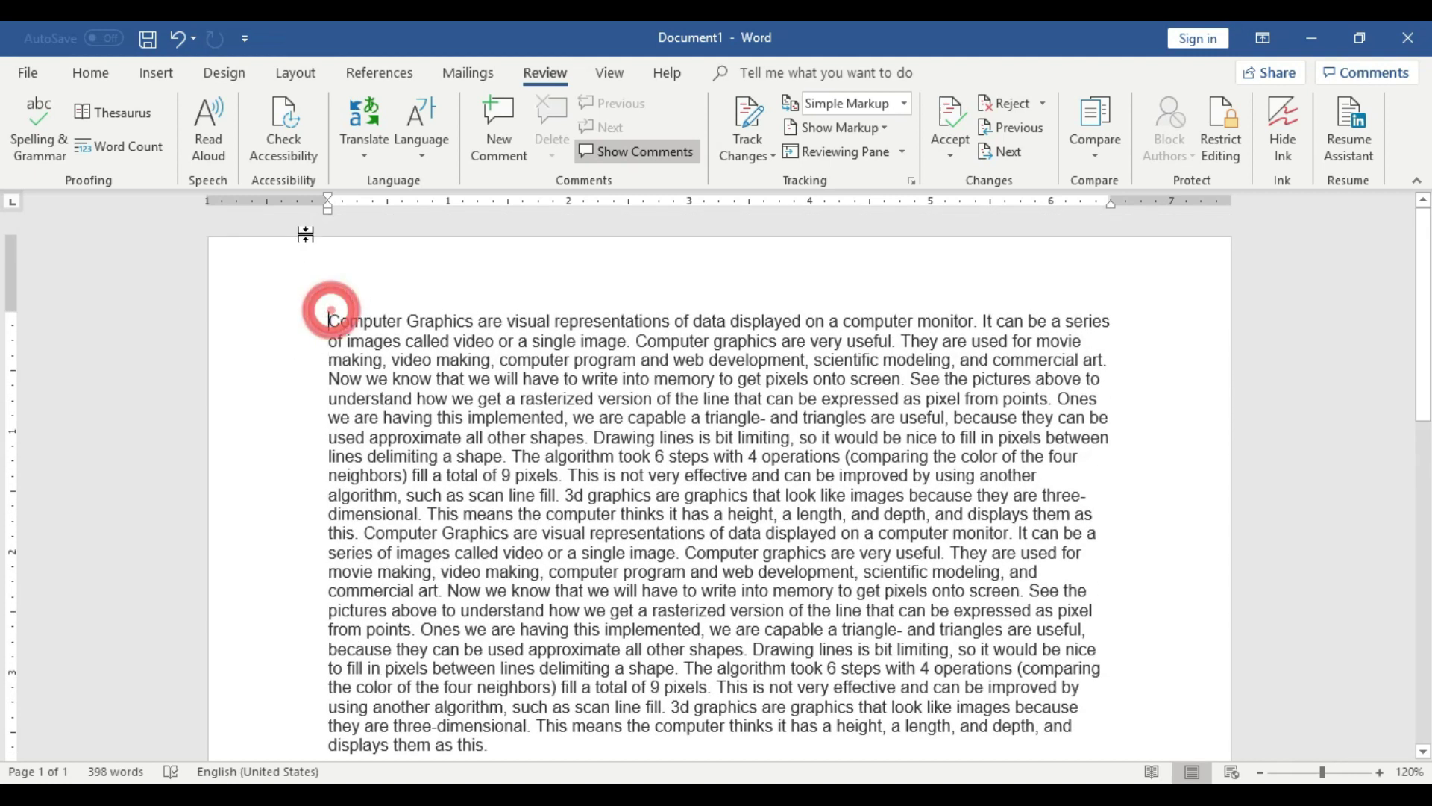
left_click(1123, 258)
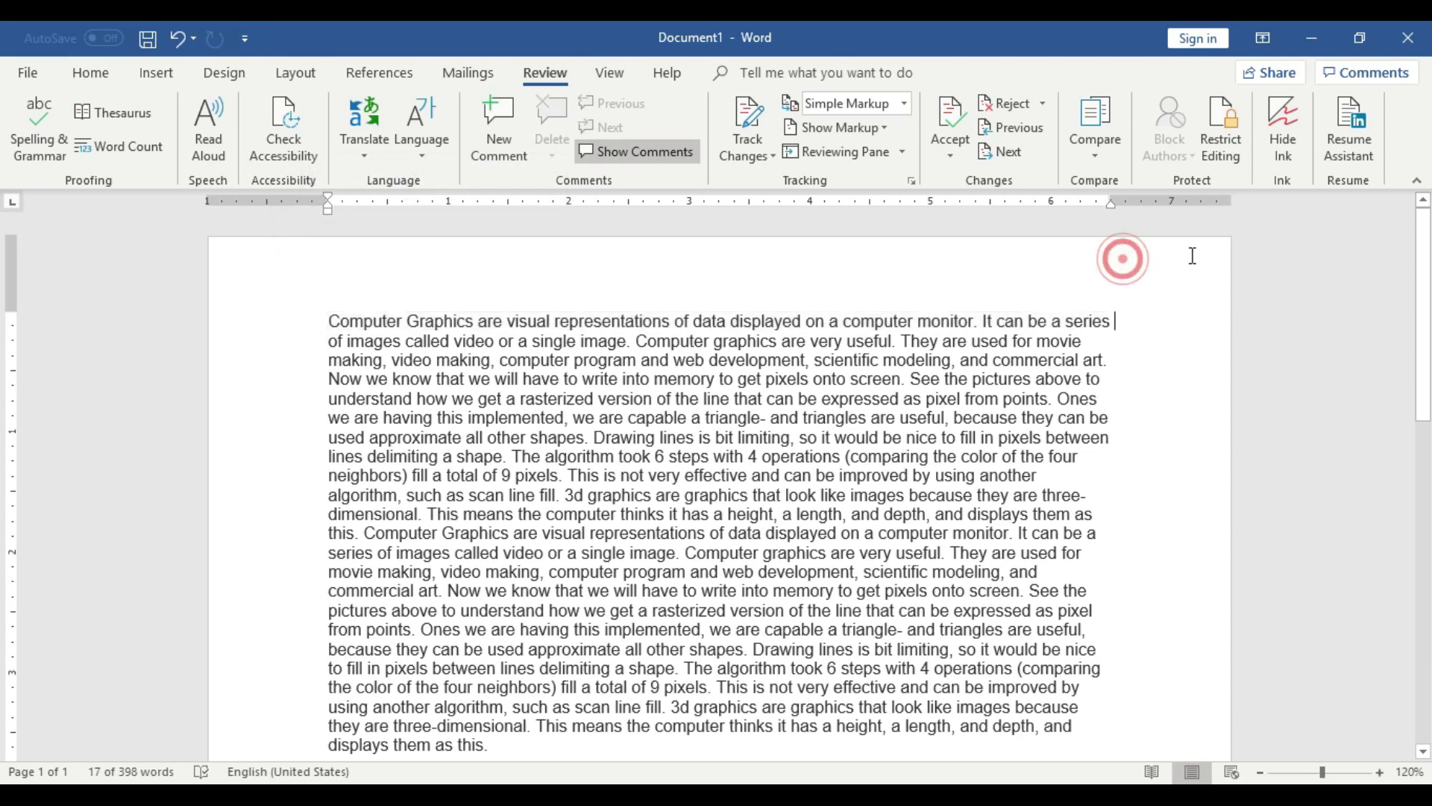
scroll(692, 503, "down", 2)
scroll(691, 504, "down", 8)
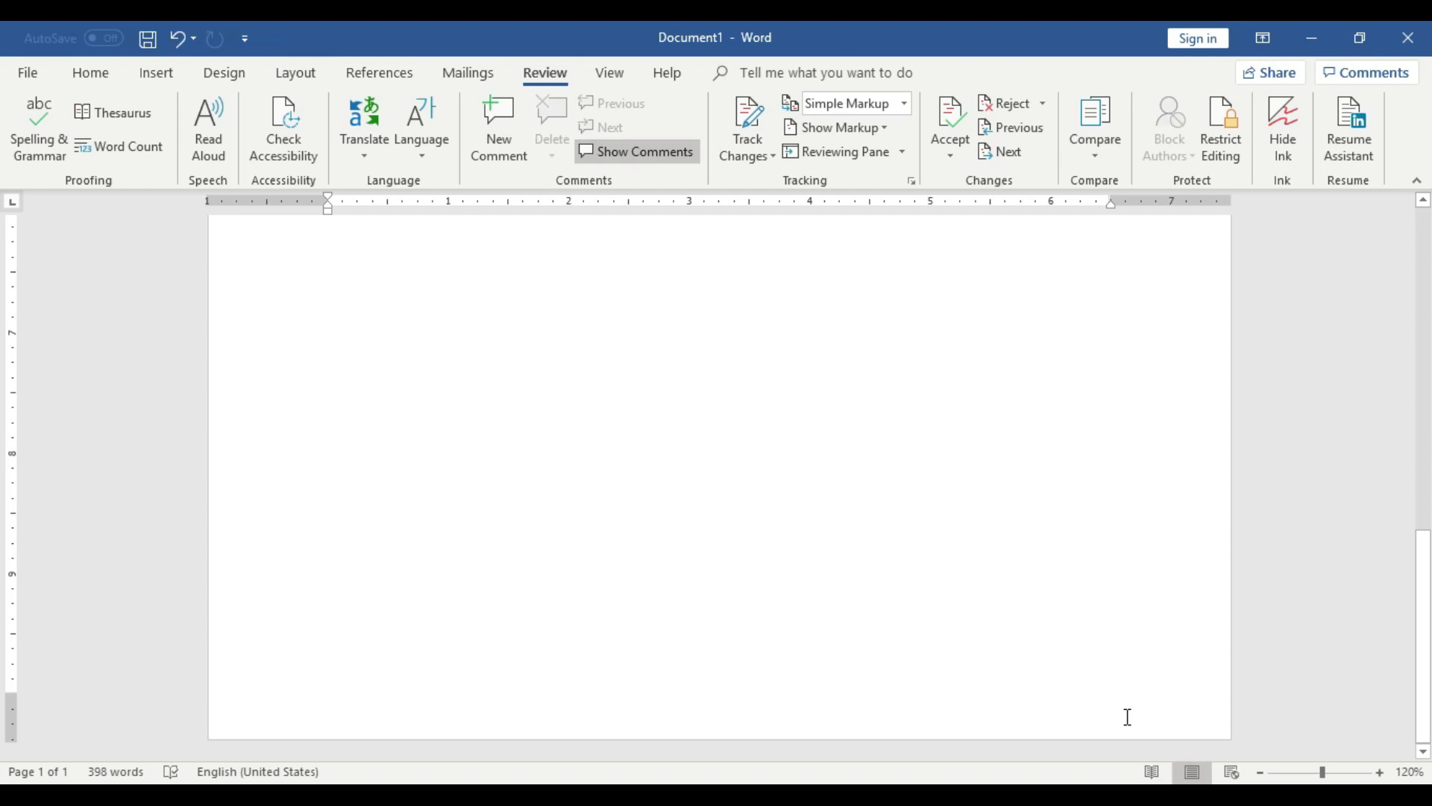
scroll(575, 684, "up", 3)
scroll(575, 684, "up", 4)
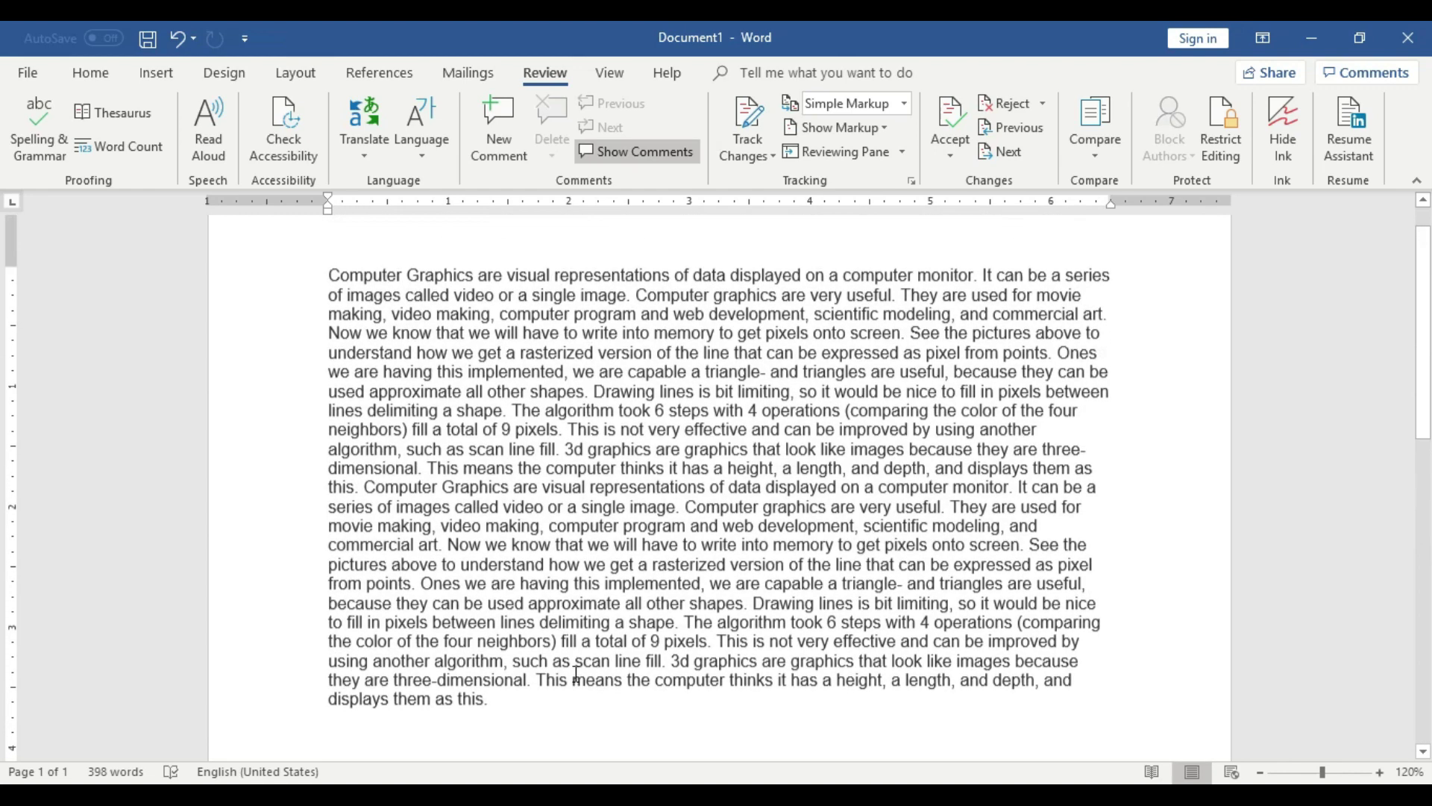
scroll(576, 671, "up", 3)
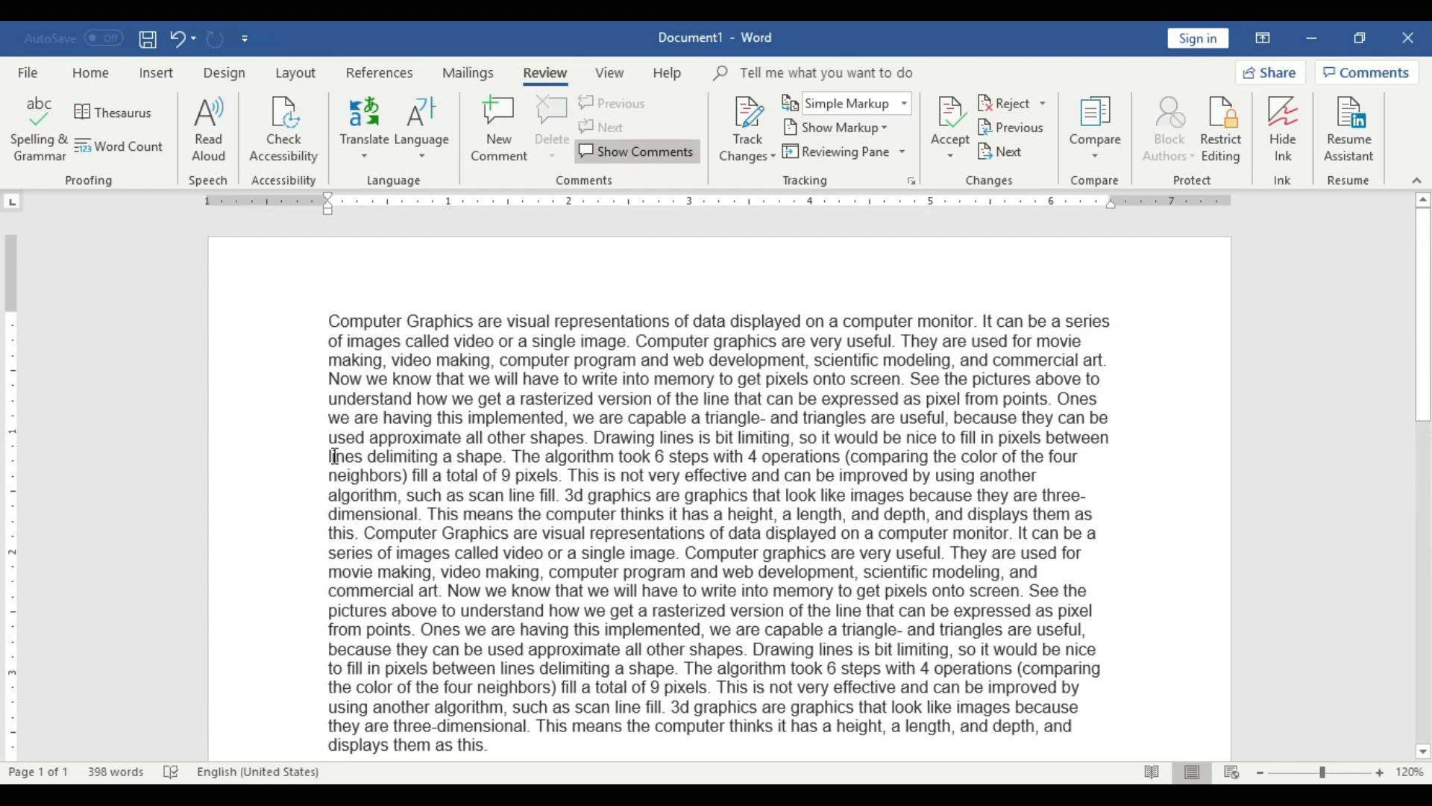
left_click(328, 310)
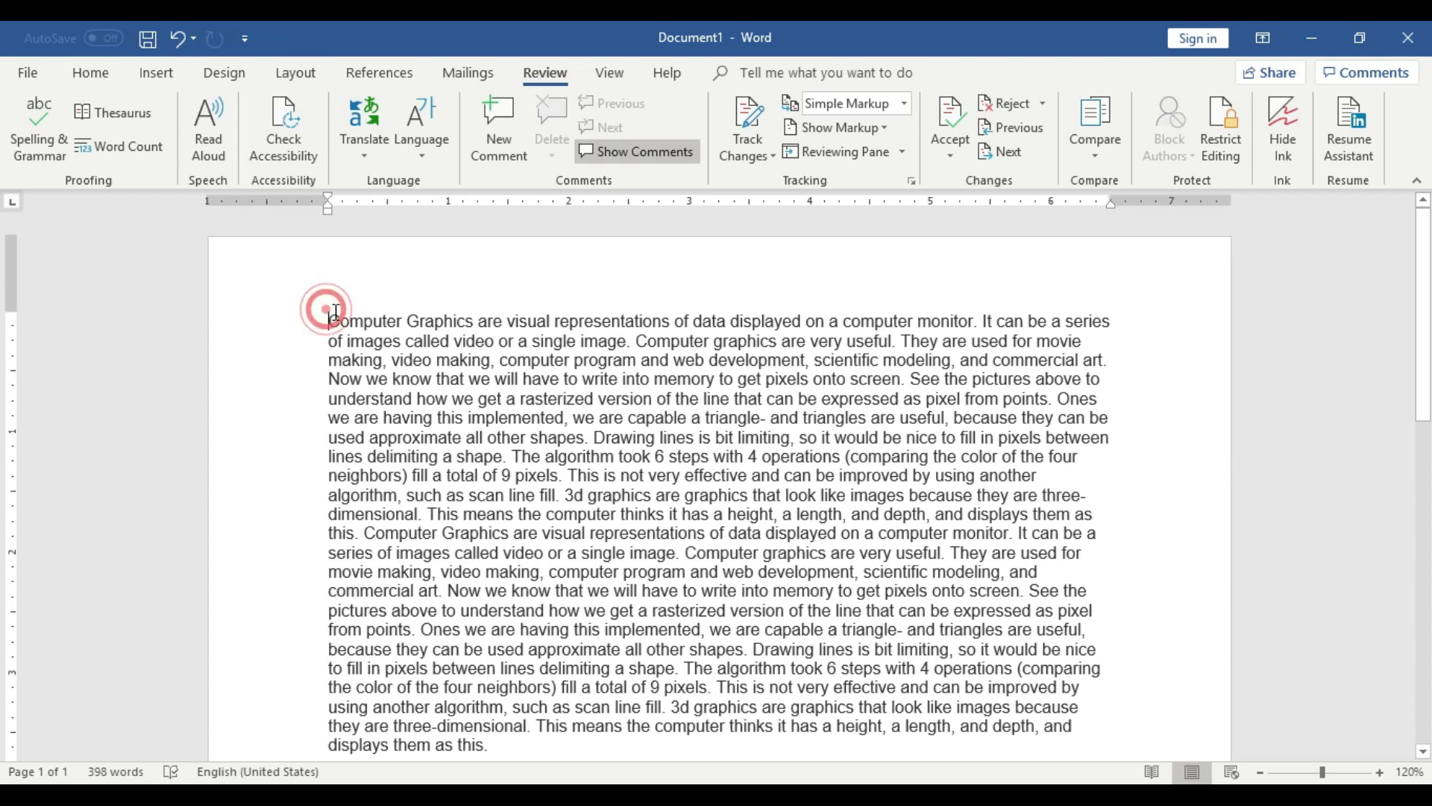
- Insert the Blank built-in header, leaving a [Type here] placeholder ready for text
left_click(156, 75)
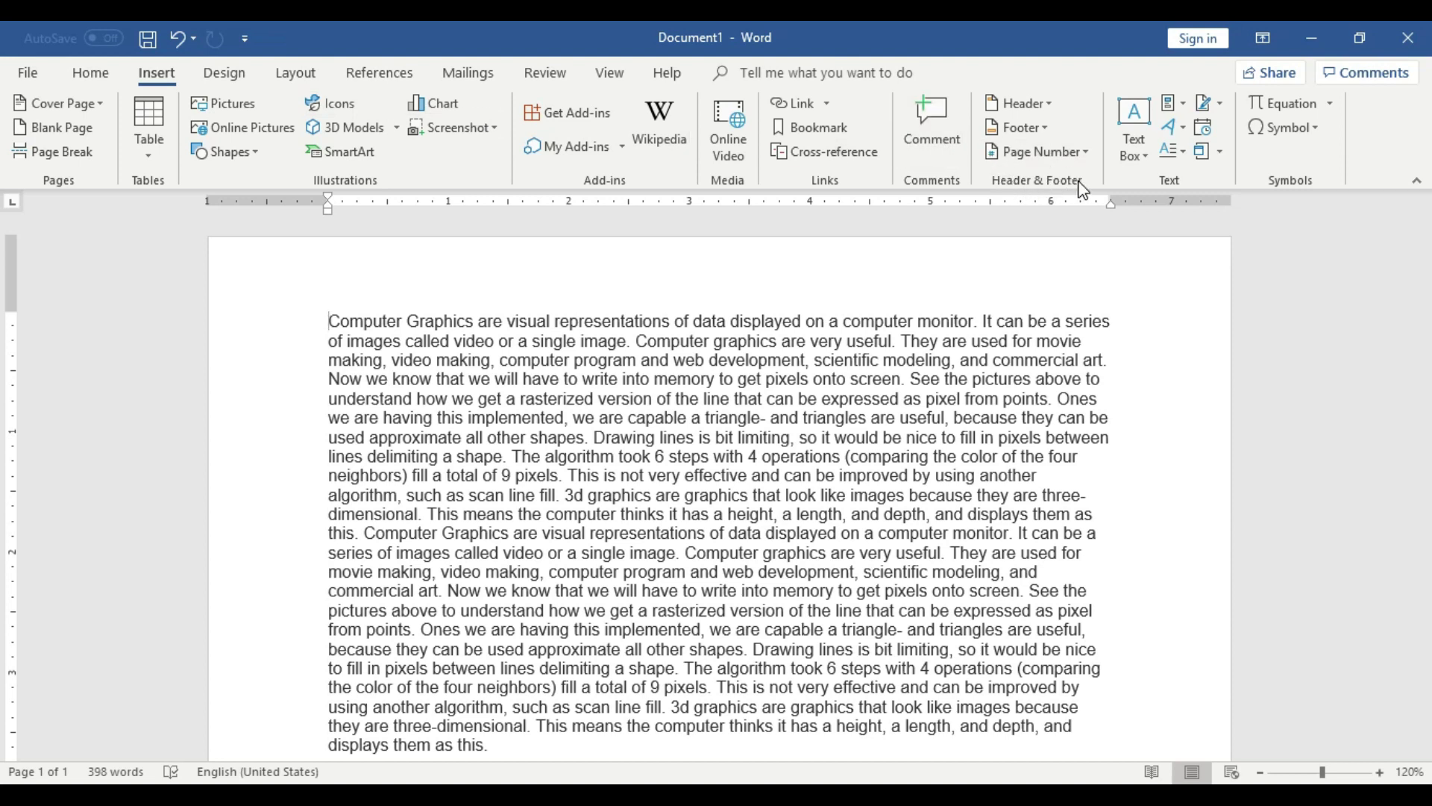
left_click(1052, 104)
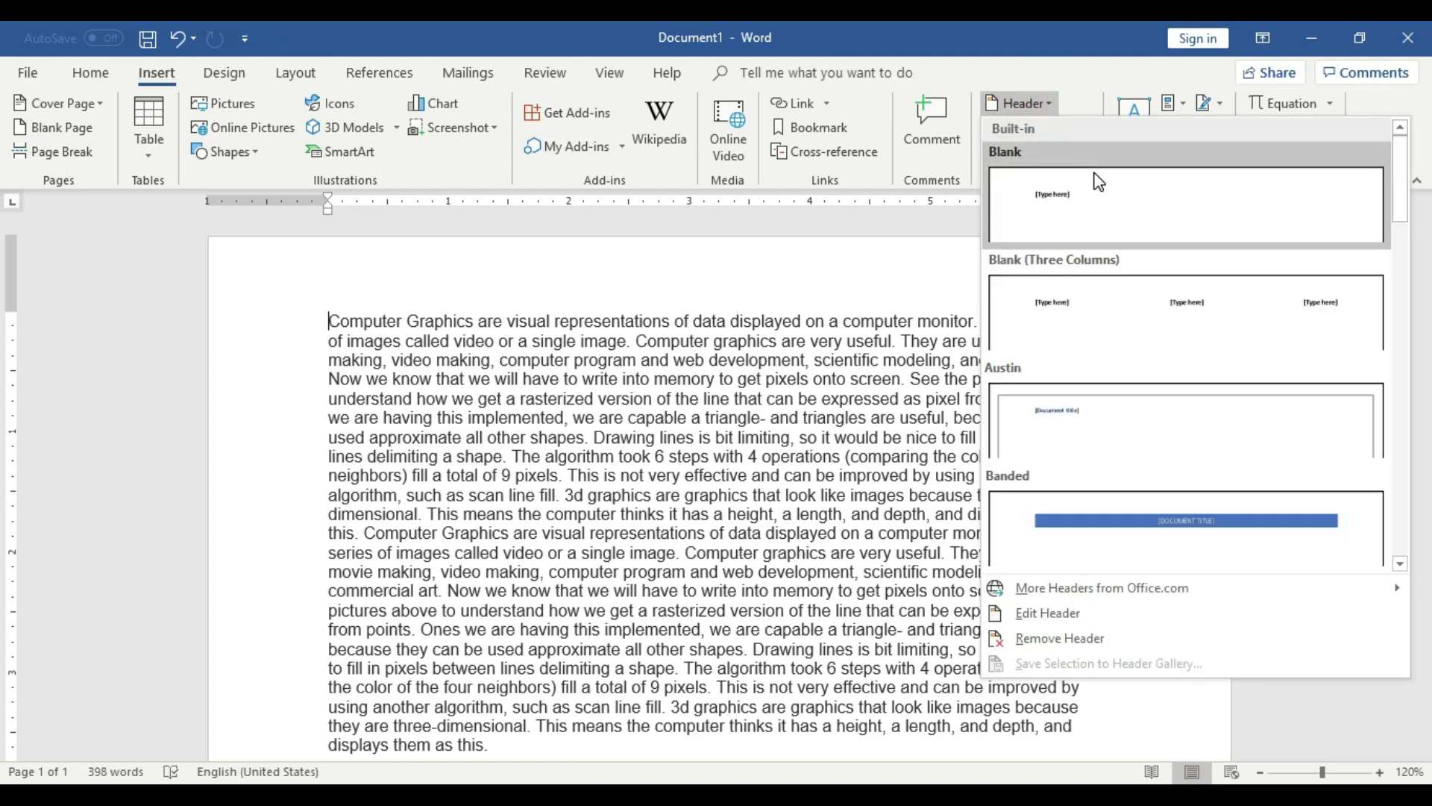
mouse_move(1398, 164)
left_mouse_down()
mouse_move(1403, 492)
mouse_move(1410, 142)
left_mouse_up()
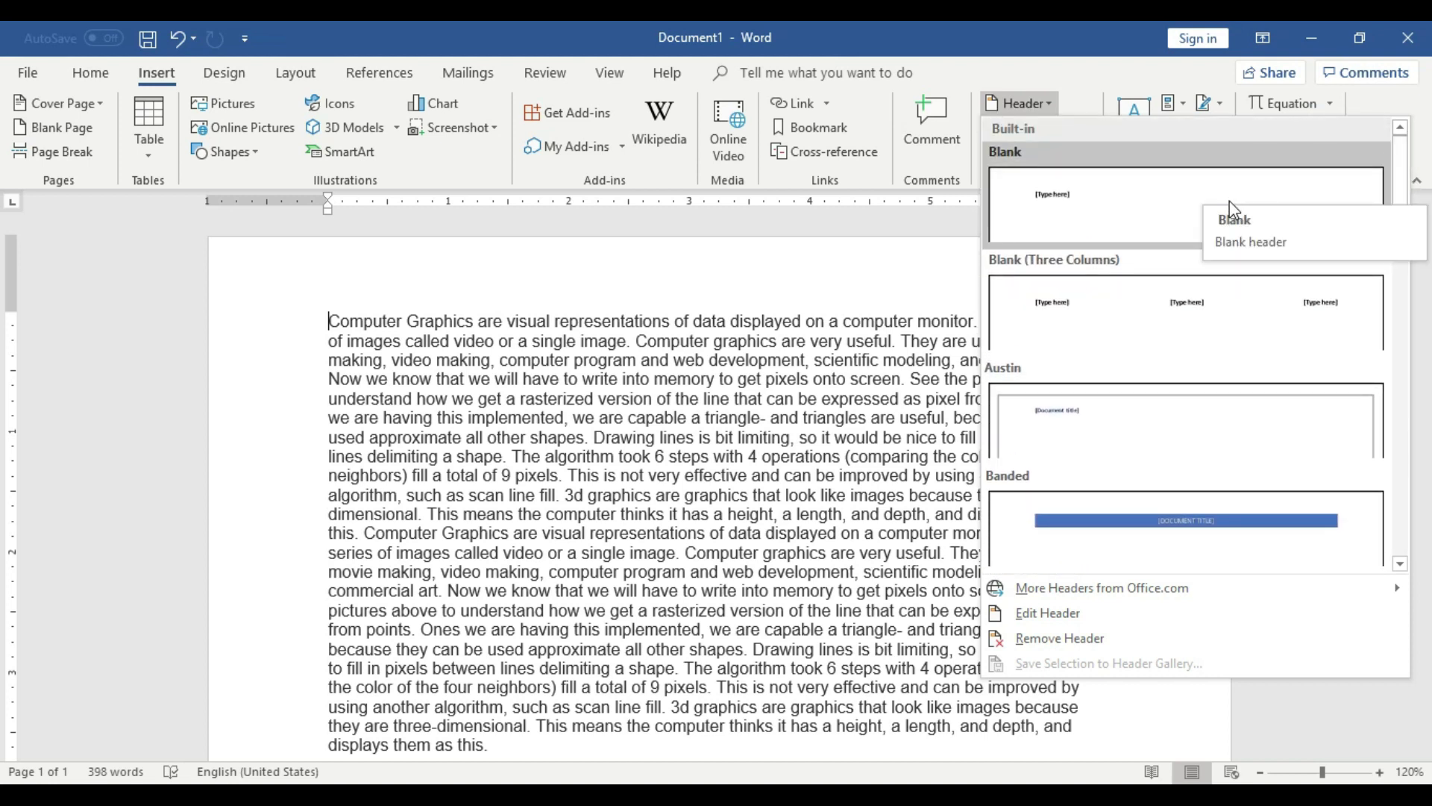
left_click(1169, 206)
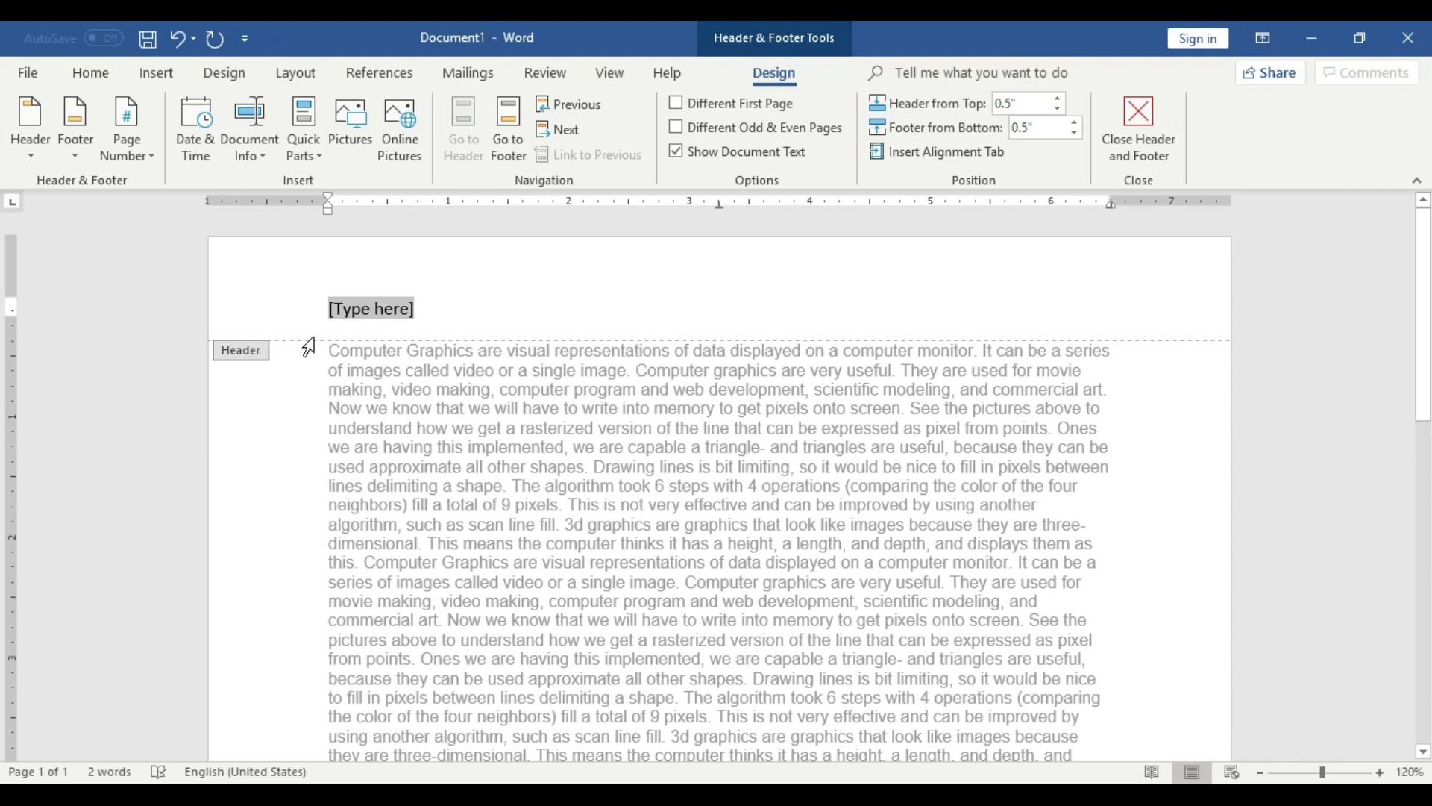
- Replace the [Type here] placeholder with the instructor's name and close the header
left_click(400, 309)
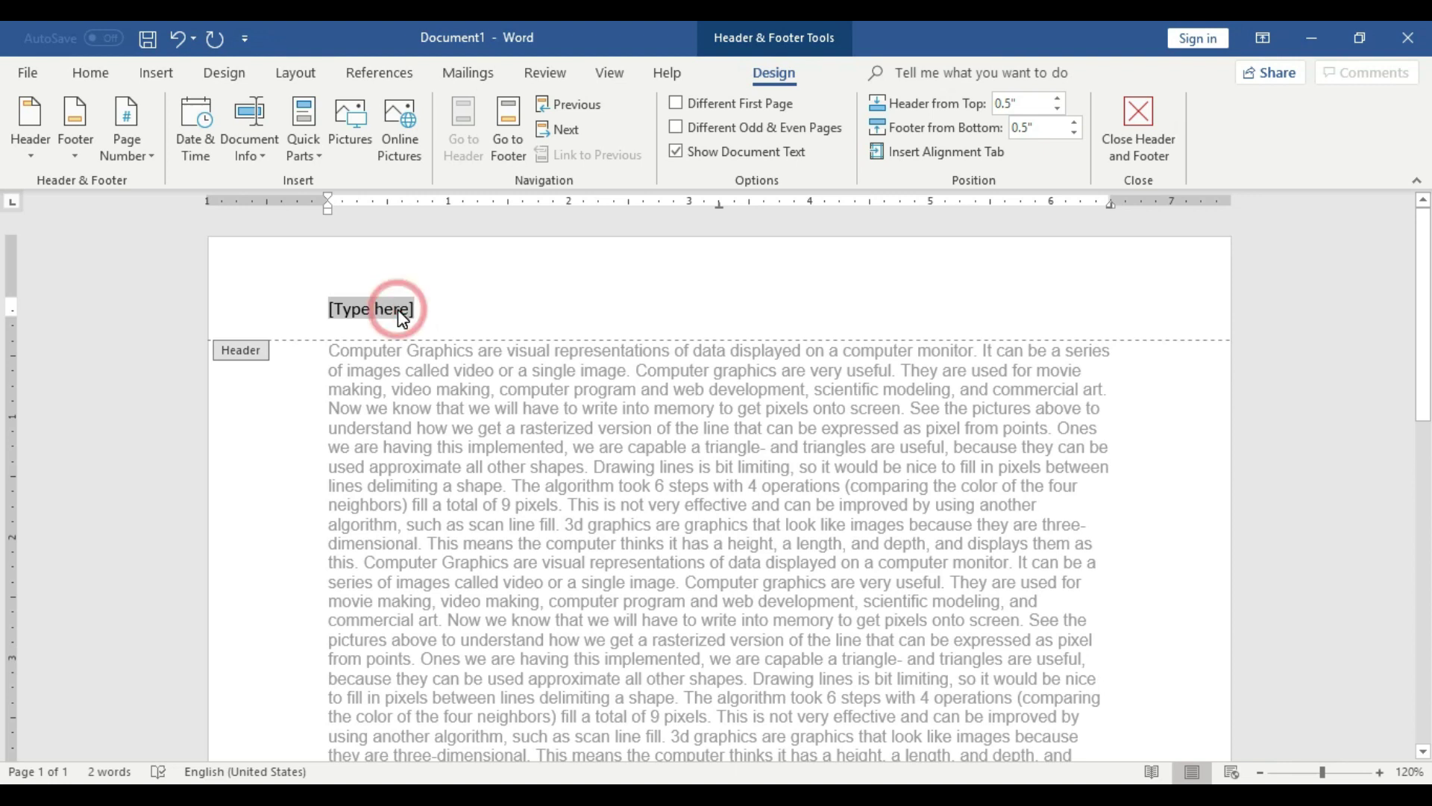
key("Delete")
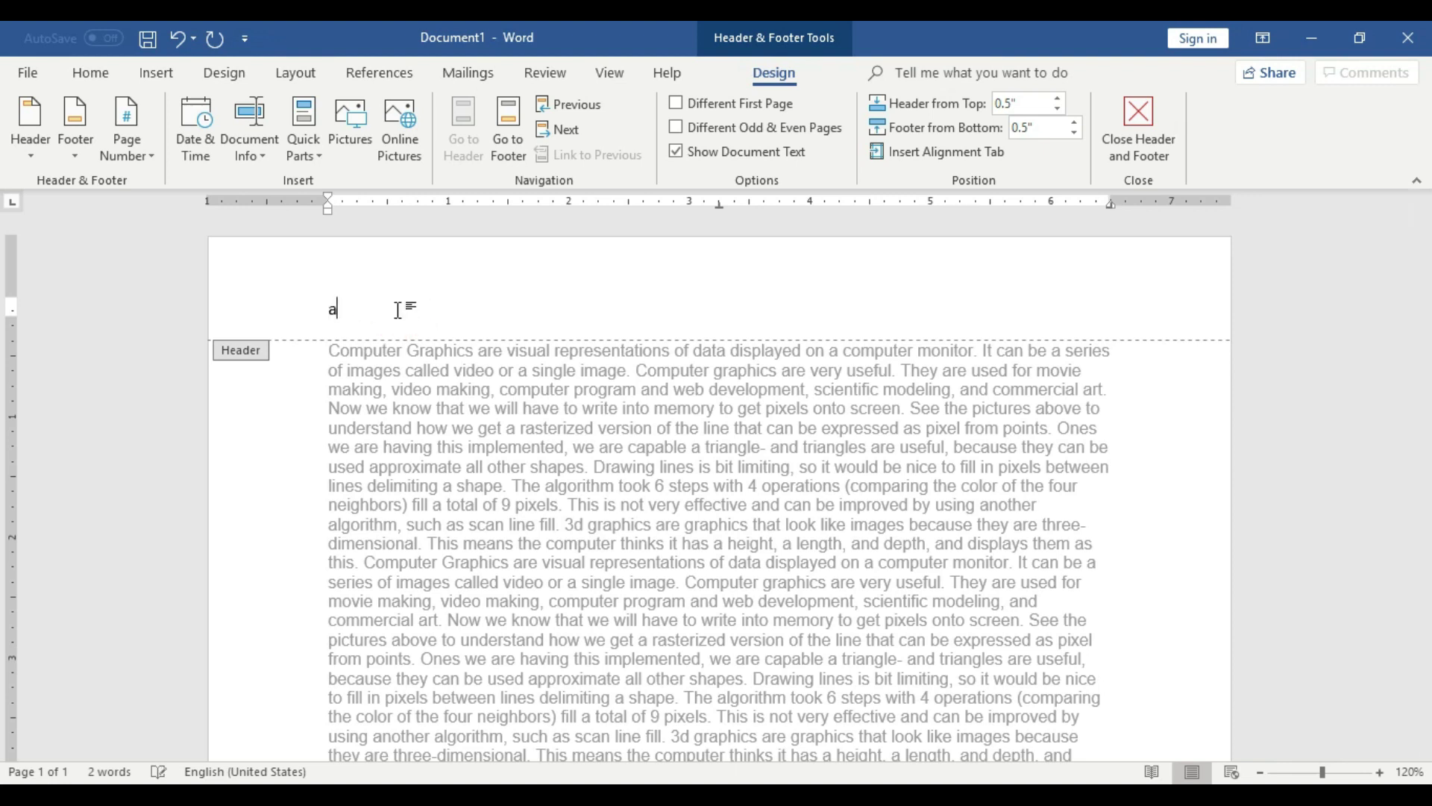
type("Sir Arsalan")
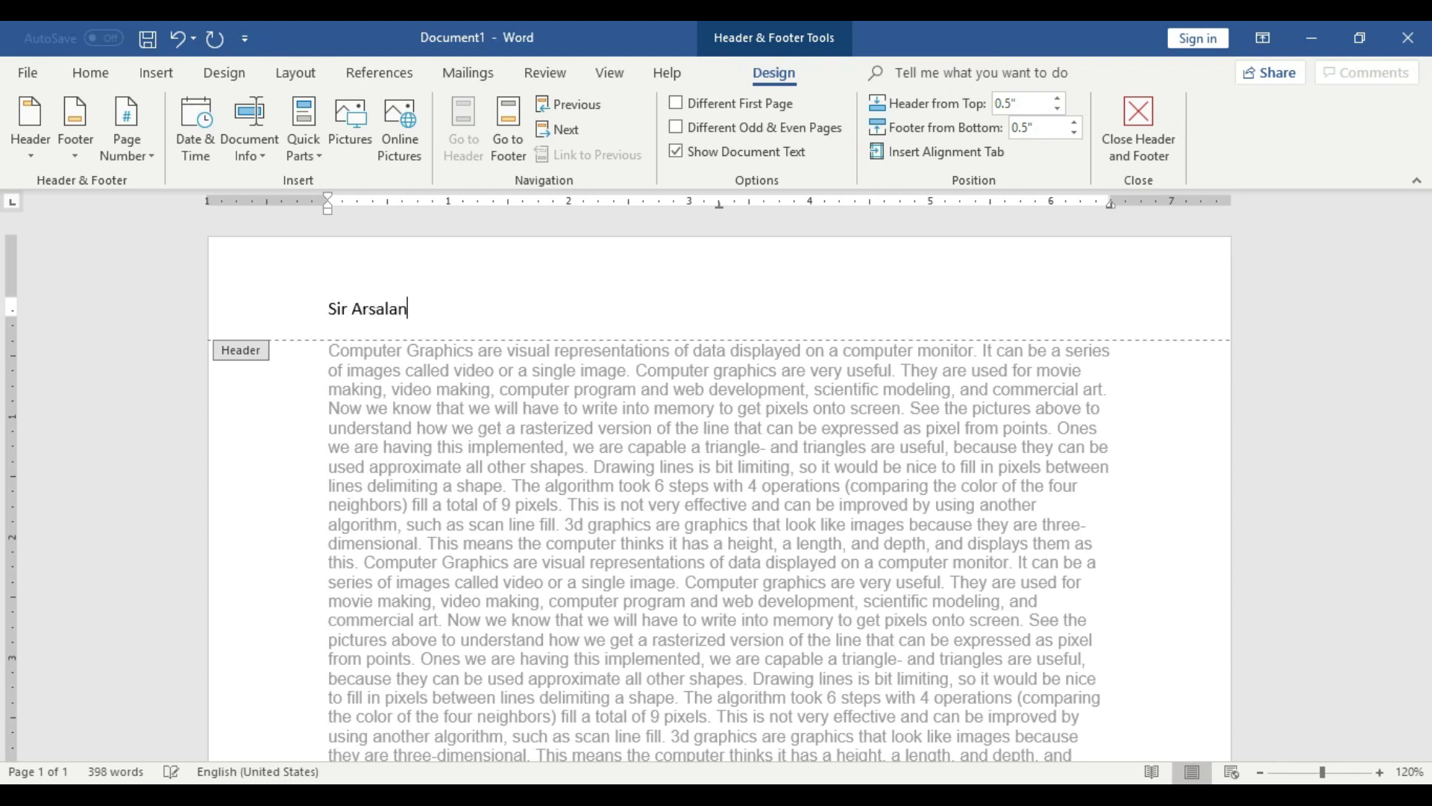
double_click(309, 479)
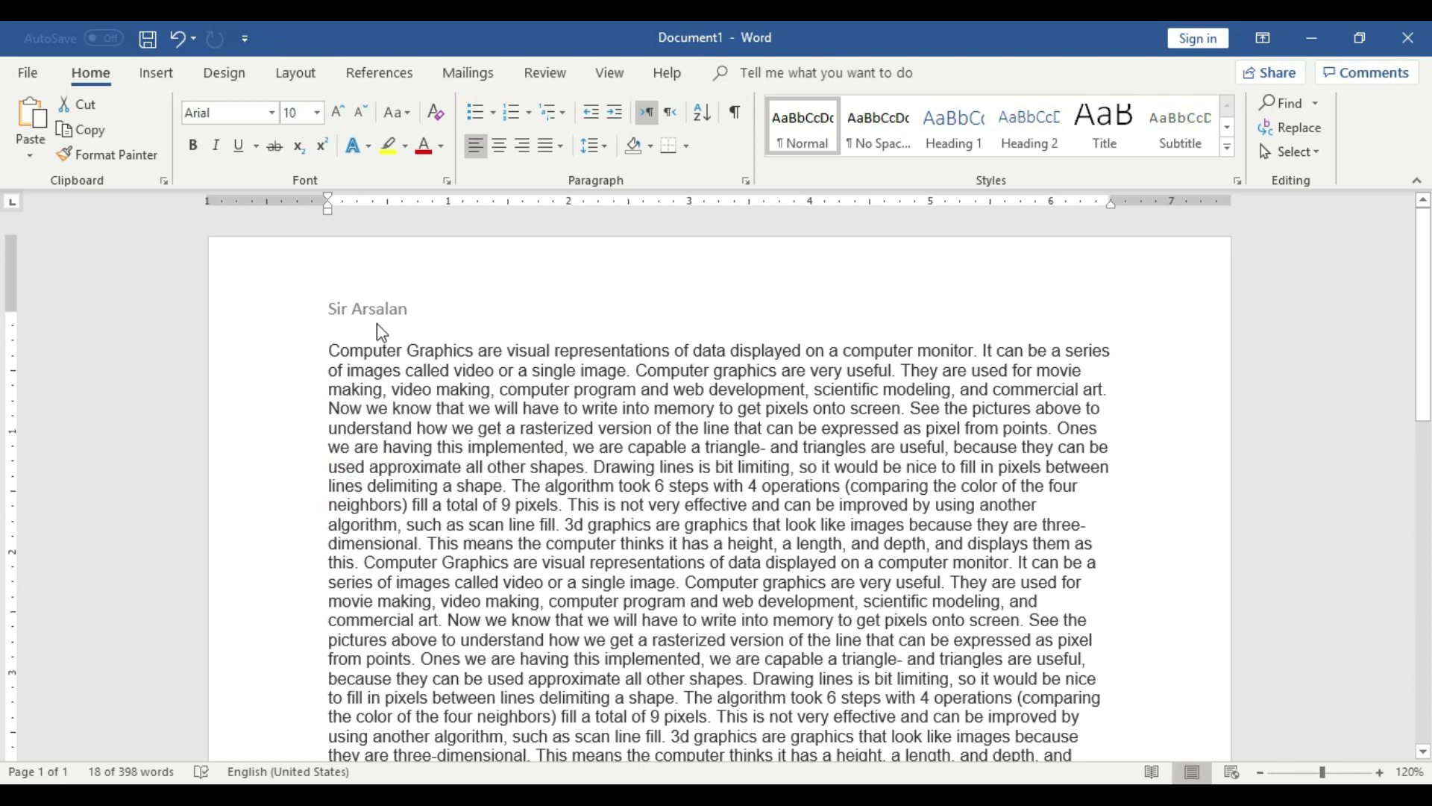
- Select the Computer Graphics paragraph and paste a copy on a new line below it
scroll(716, 319, "down", 5)
scroll(853, 476, "up", 5)
scroll(854, 469, "down", 1)
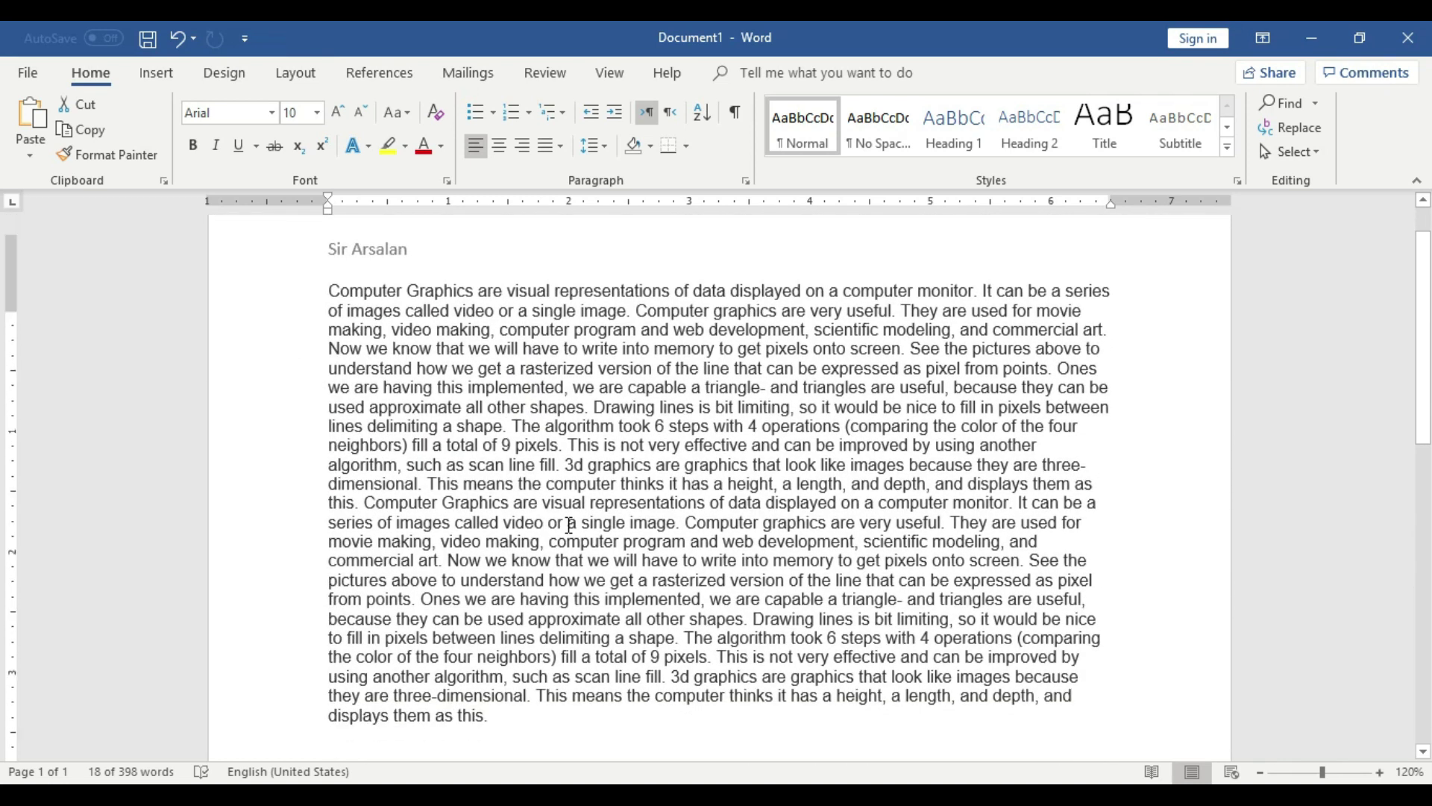
scroll(569, 524, "up", 1)
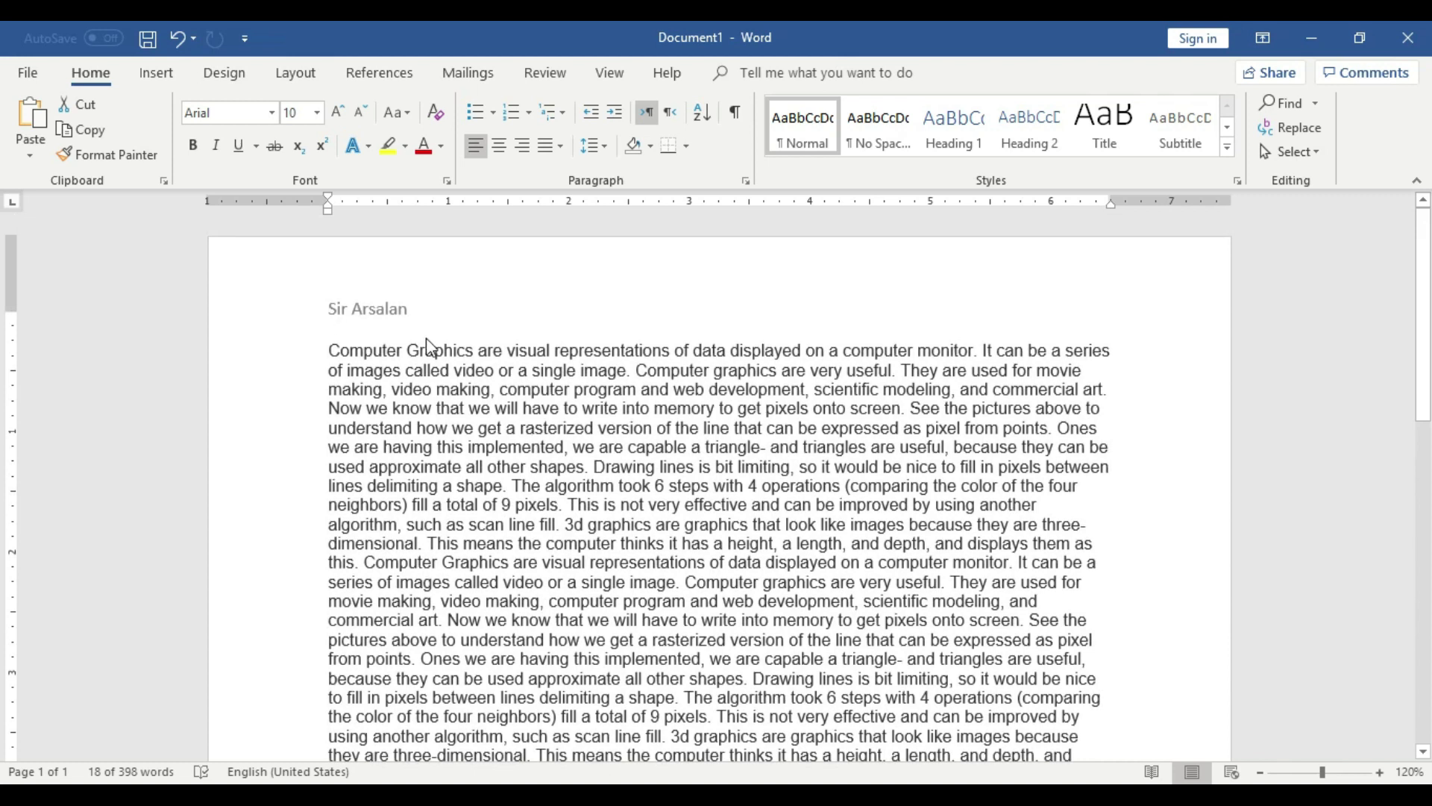
scroll(425, 346, "down", 4)
left_click_drag(495, 541, 316, 308)
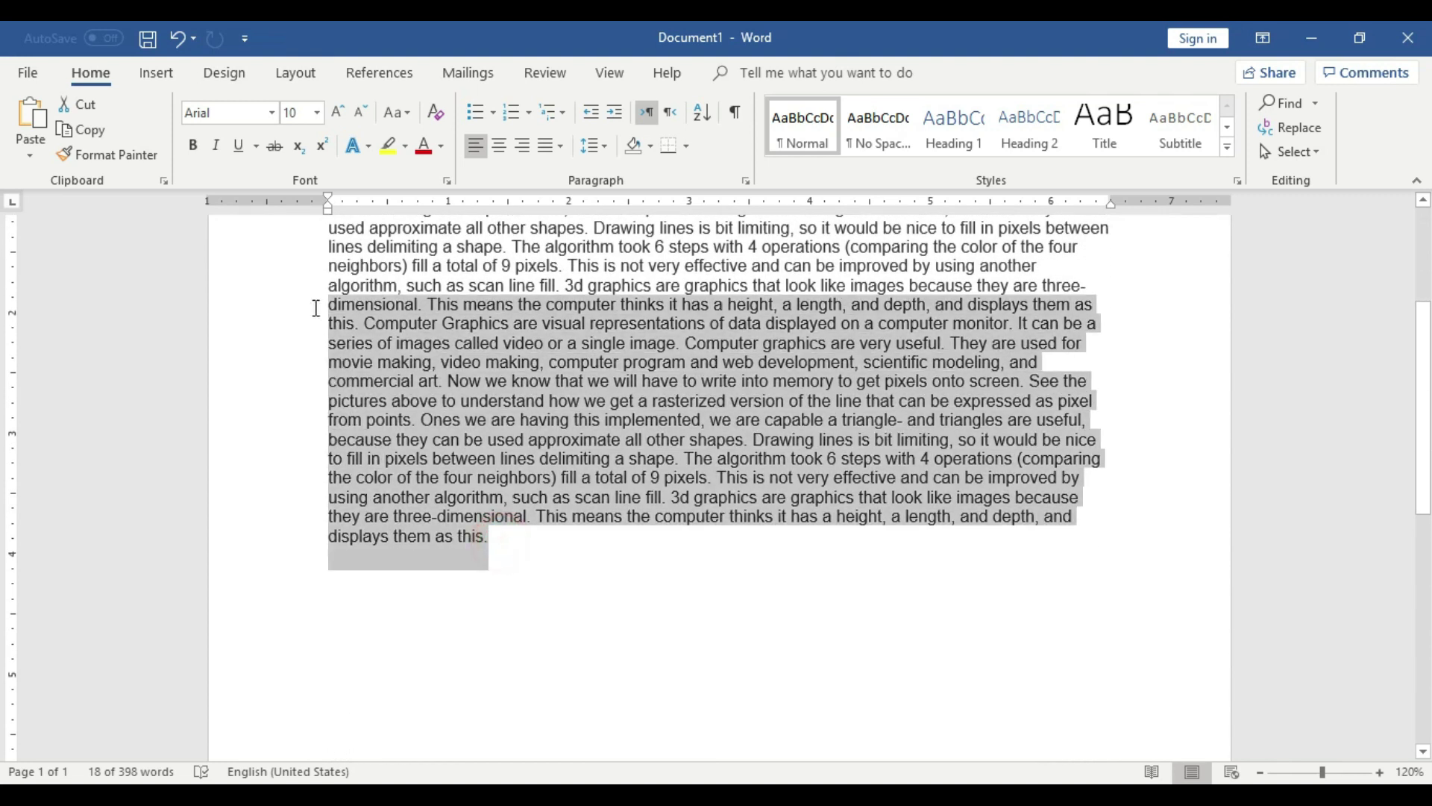
left_click_drag(316, 309, 339, 380)
key("ctrl+c")
scroll(470, 512, "down", 5)
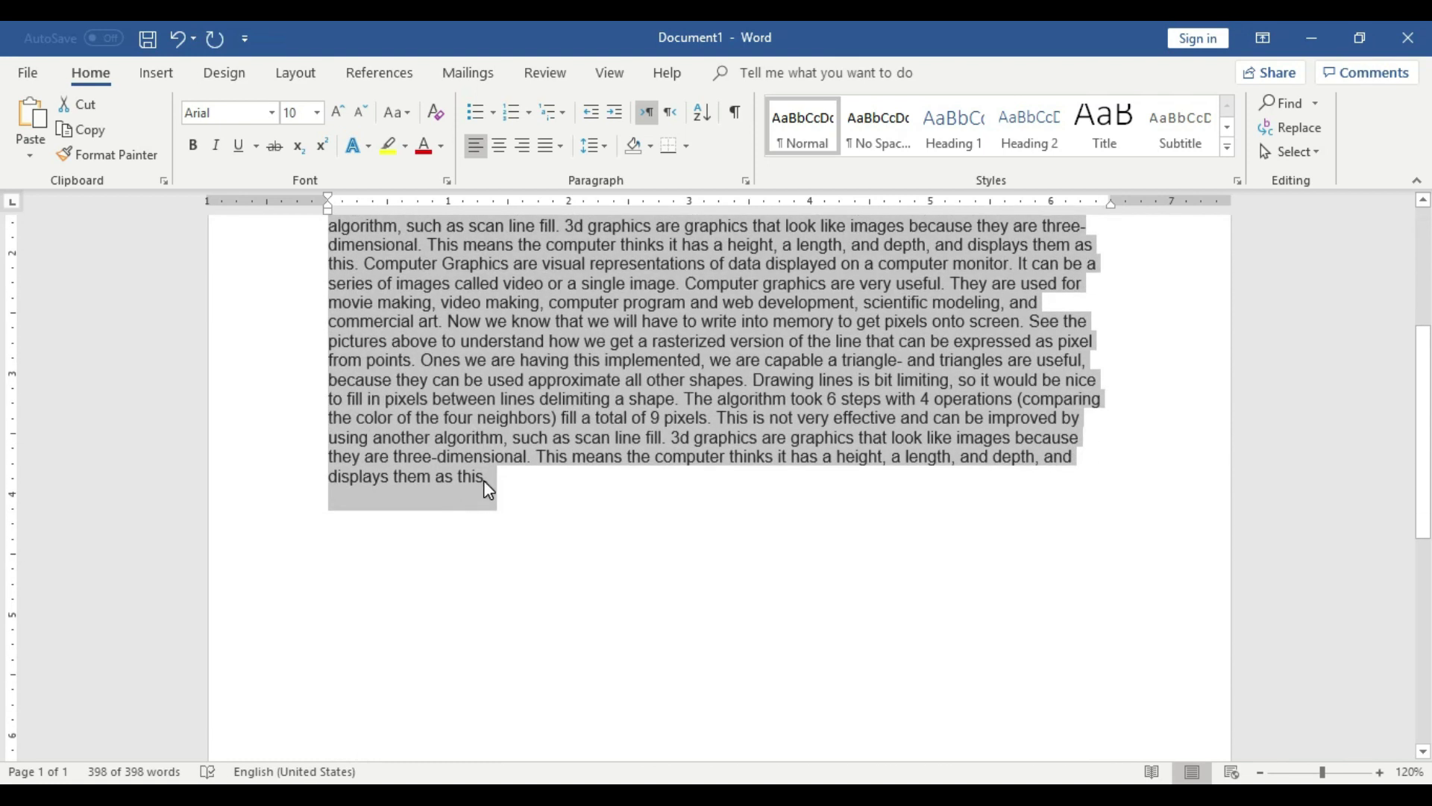
left_click(481, 481)
left_click(510, 479)
key("Return")
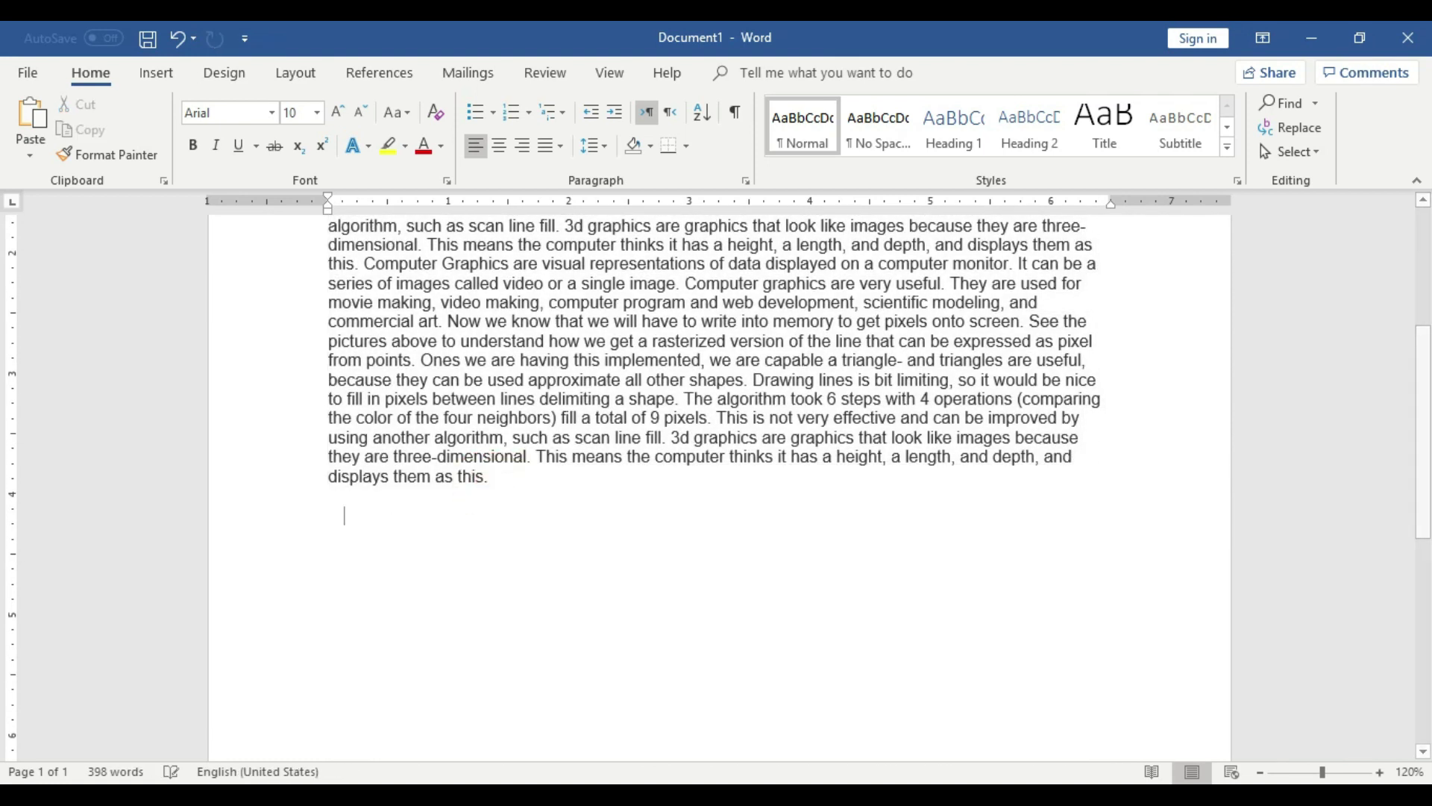
key("ctrl+v")
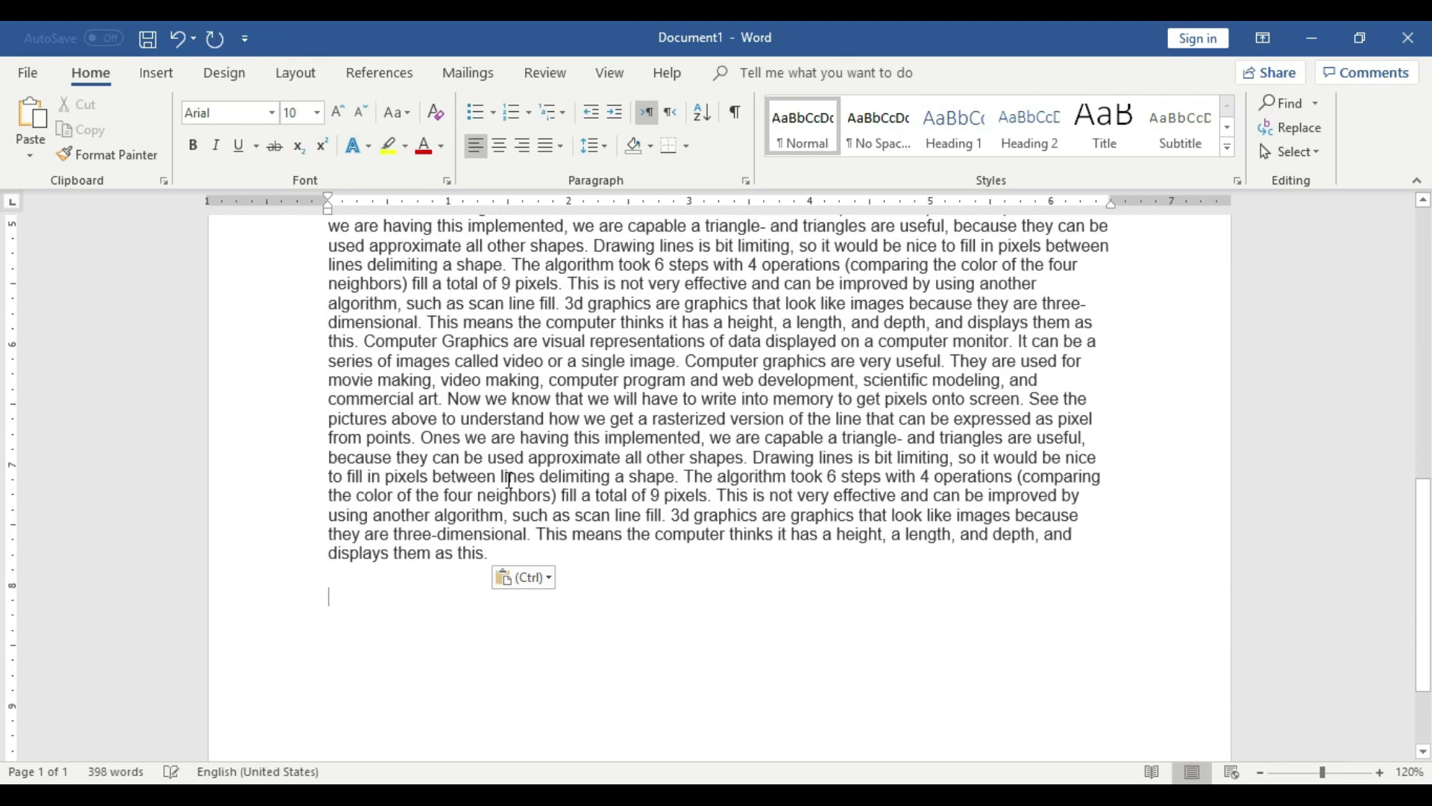
- Paste a second copy of the paragraph and check its paste options
scroll(509, 479, "up", 3)
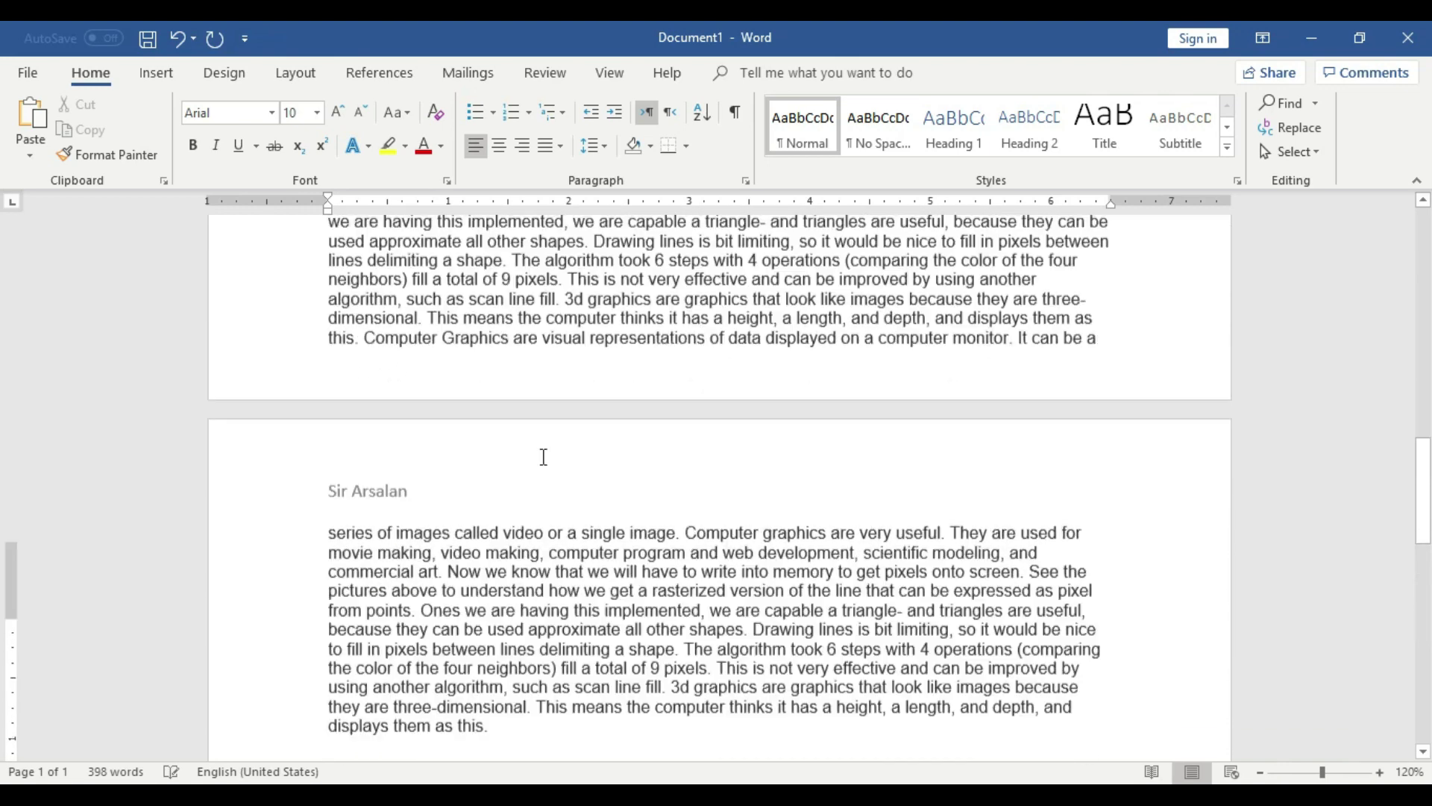
scroll(522, 470, "up", 6)
scroll(545, 452, "up", 6)
scroll(305, 338, "up", 1)
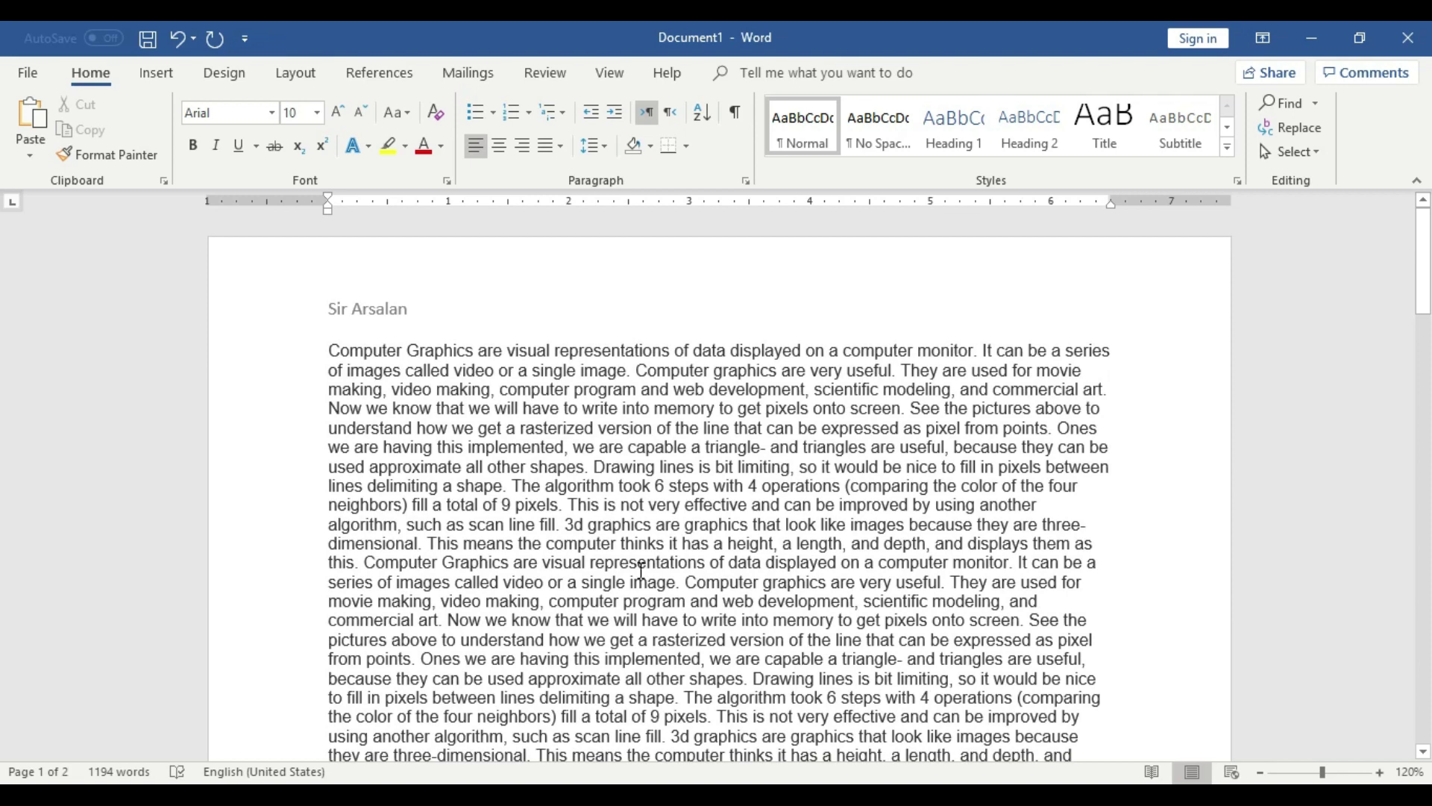
scroll(641, 575, "down", 6)
scroll(643, 584, "down", 5)
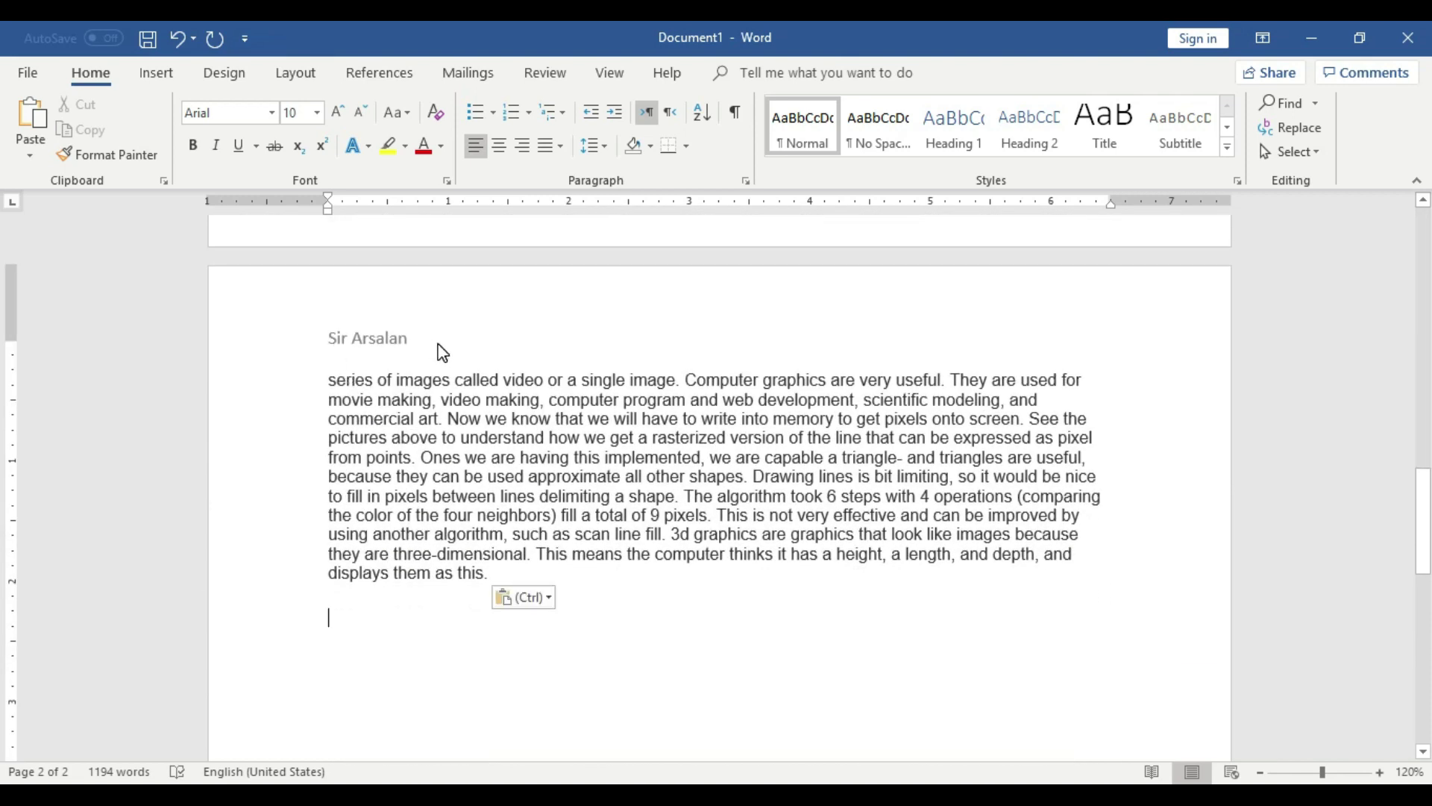
key("ctrl+v")
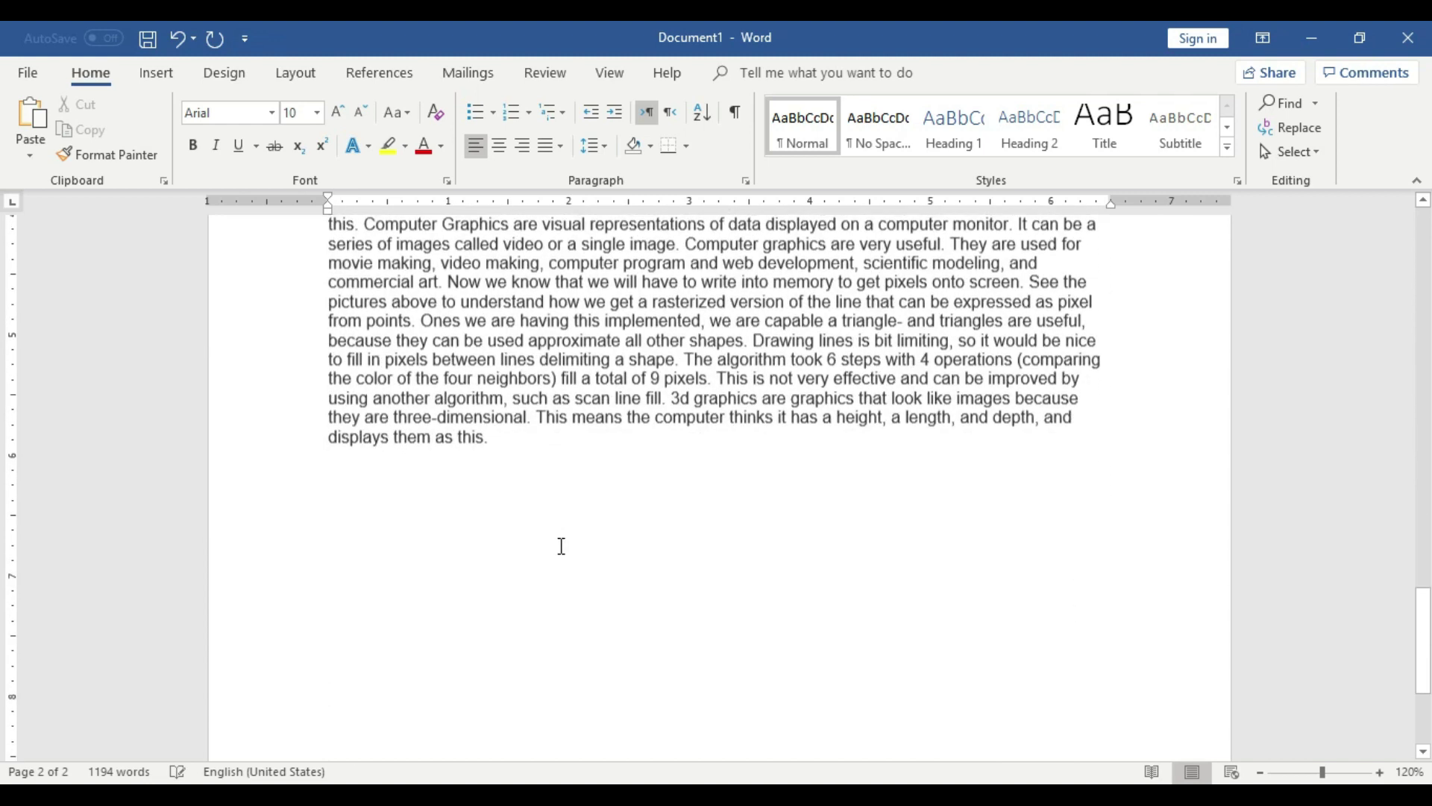
scroll(560, 547, "up", 10)
scroll(561, 547, "down", 1)
left_click(526, 524)
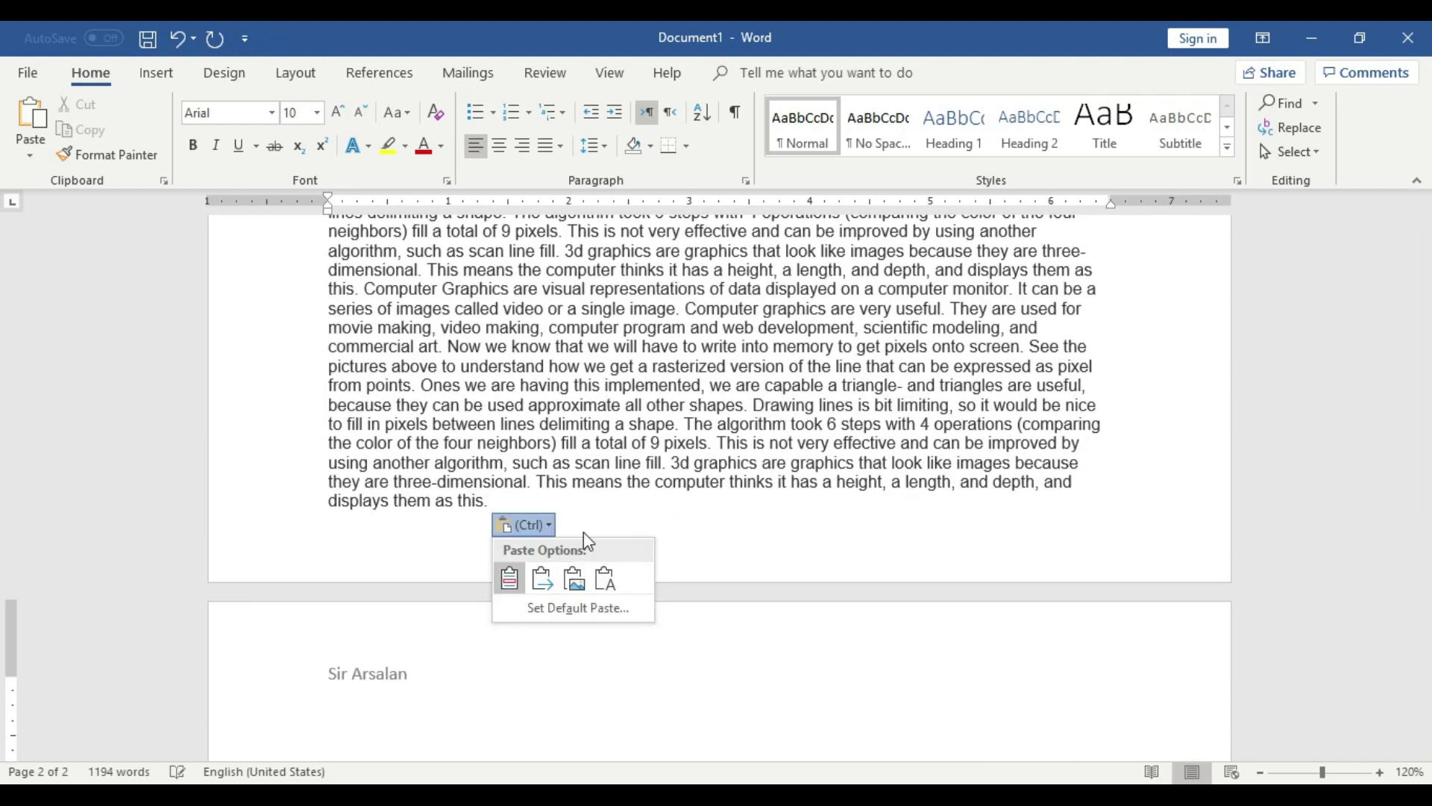
scroll(402, 683, "down", 1)
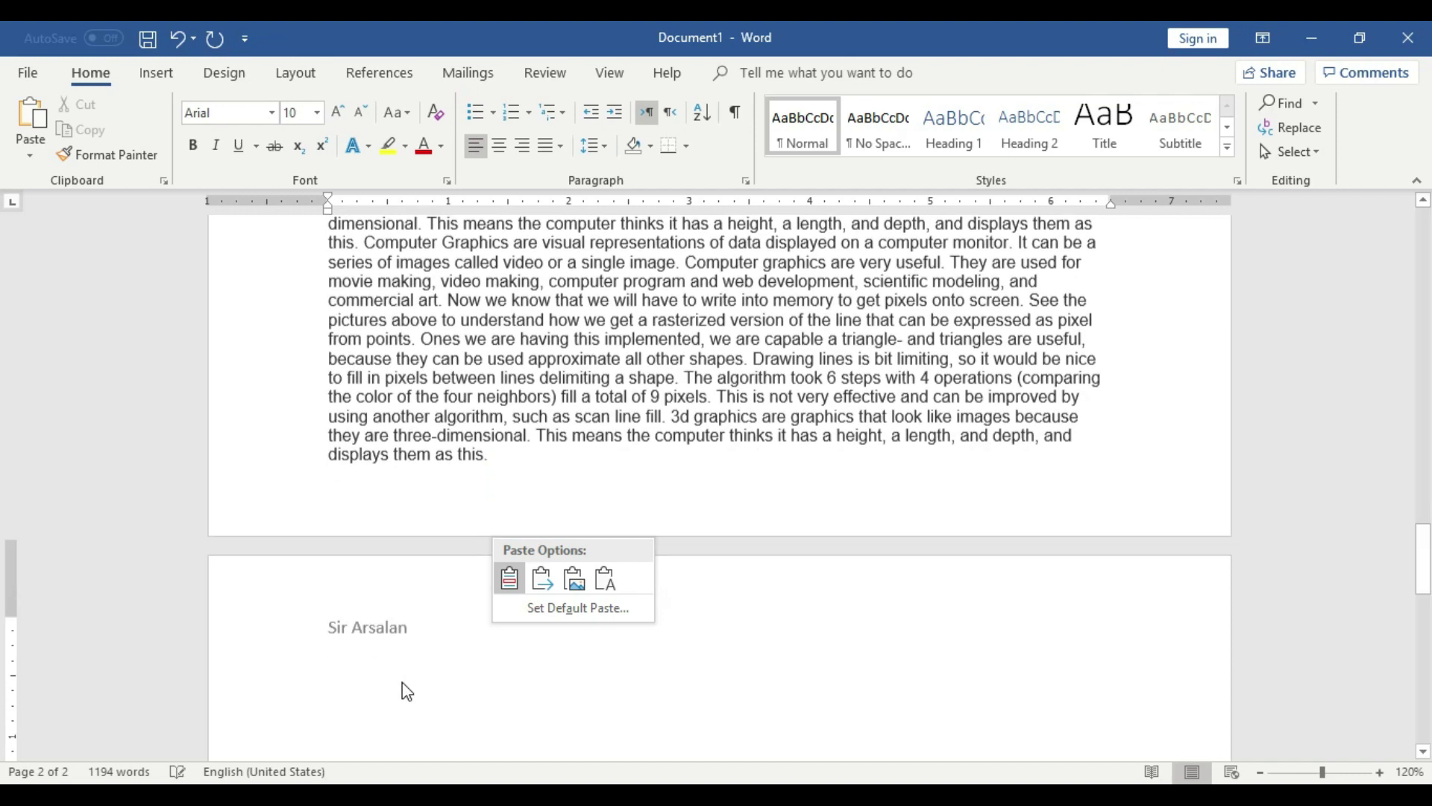
scroll(401, 681, "down", 3)
left_click(385, 510)
- Paste more copies until the text spans two pages, then return to the top
key("ctrl+v")
key("ctrl+z")
scroll(385, 501, "down", 1)
scroll(385, 501, "down", 1)
key("ctrl+y")
key("ctrl+v")
scroll(1423, 657, "up", 5)
scroll(1423, 657, "down", 5)
scroll(1424, 657, "up", 5)
left_click_drag(1423, 522, 1426, 238)
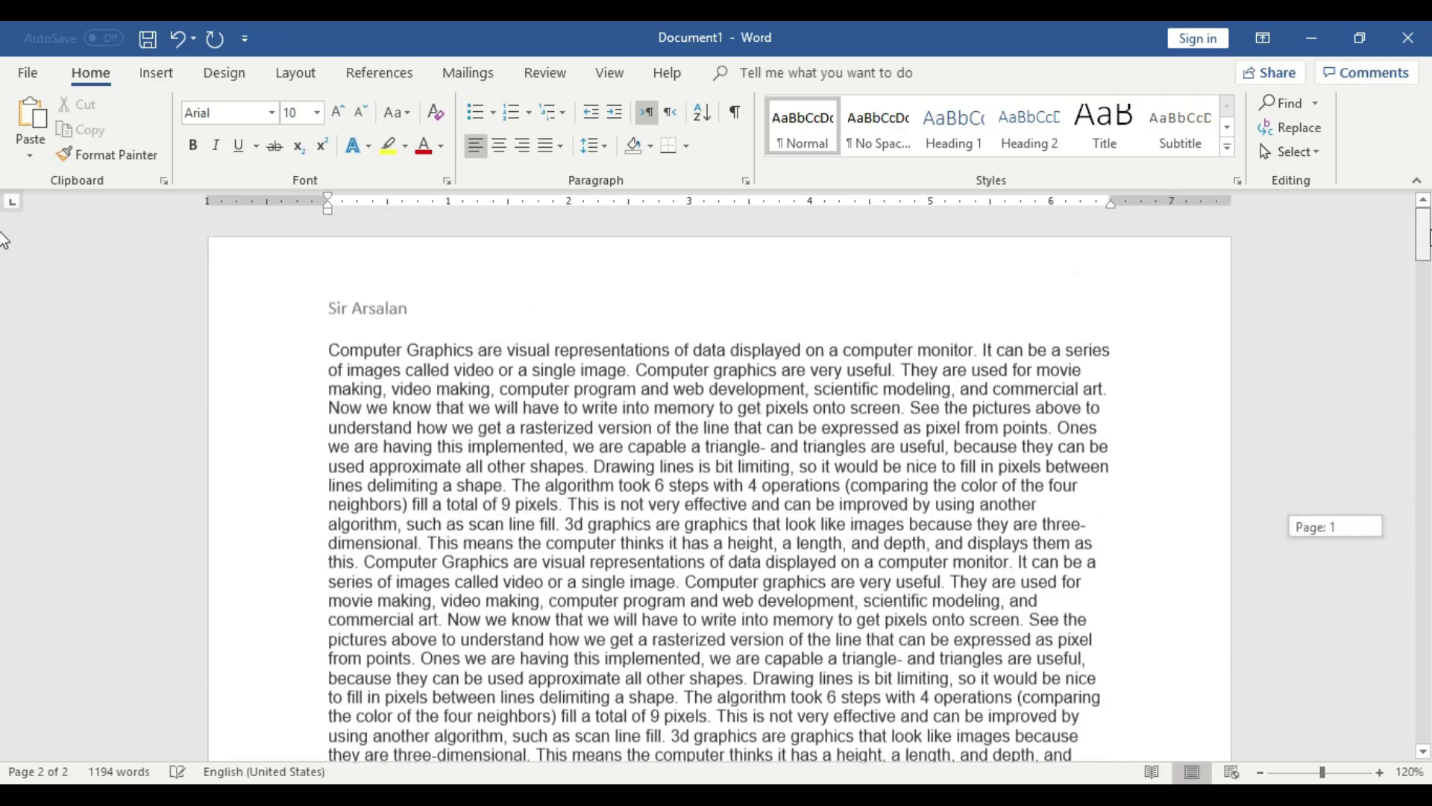
- Reopen the header for editing and display the Built-in header layout gallery
left_click(415, 298)
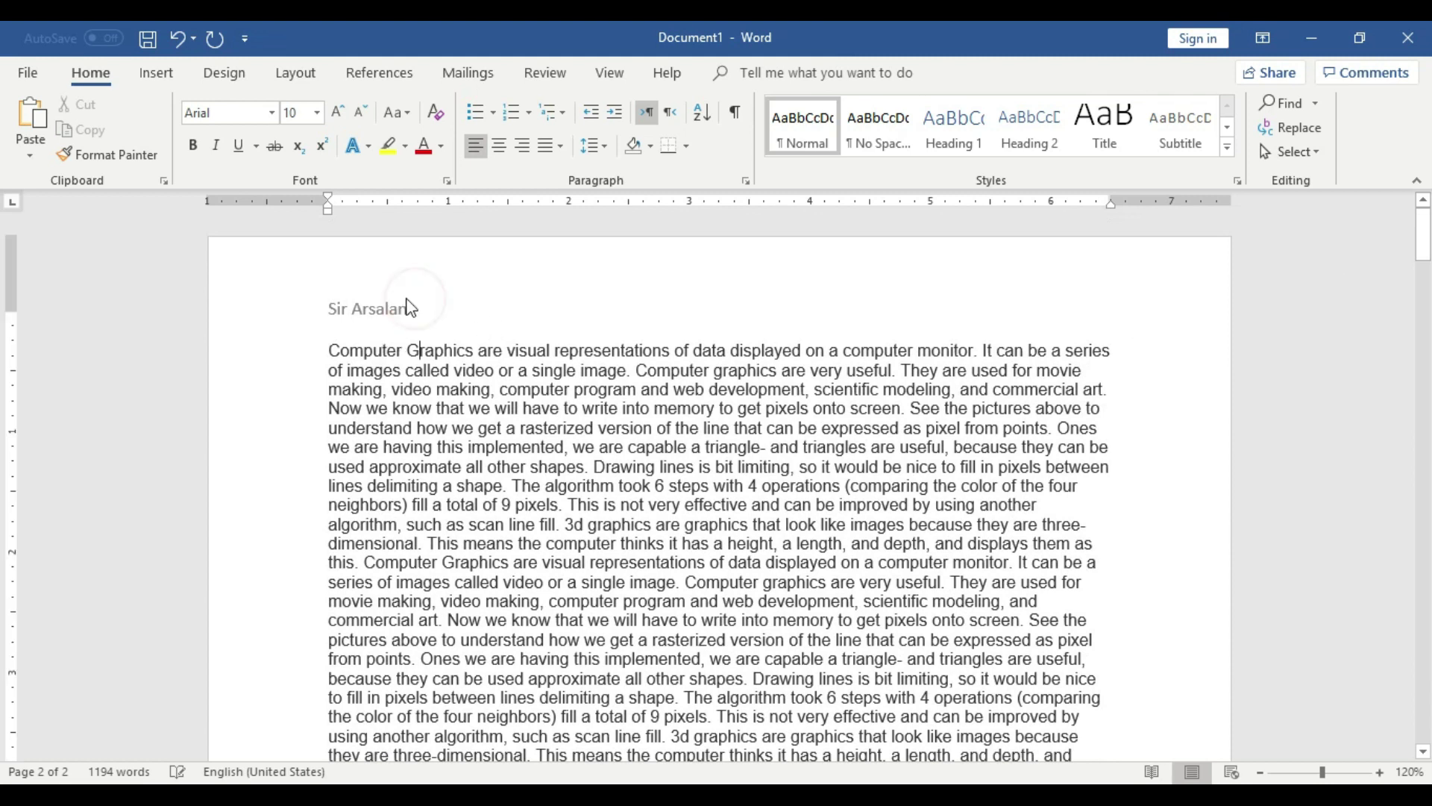
double_click(390, 298)
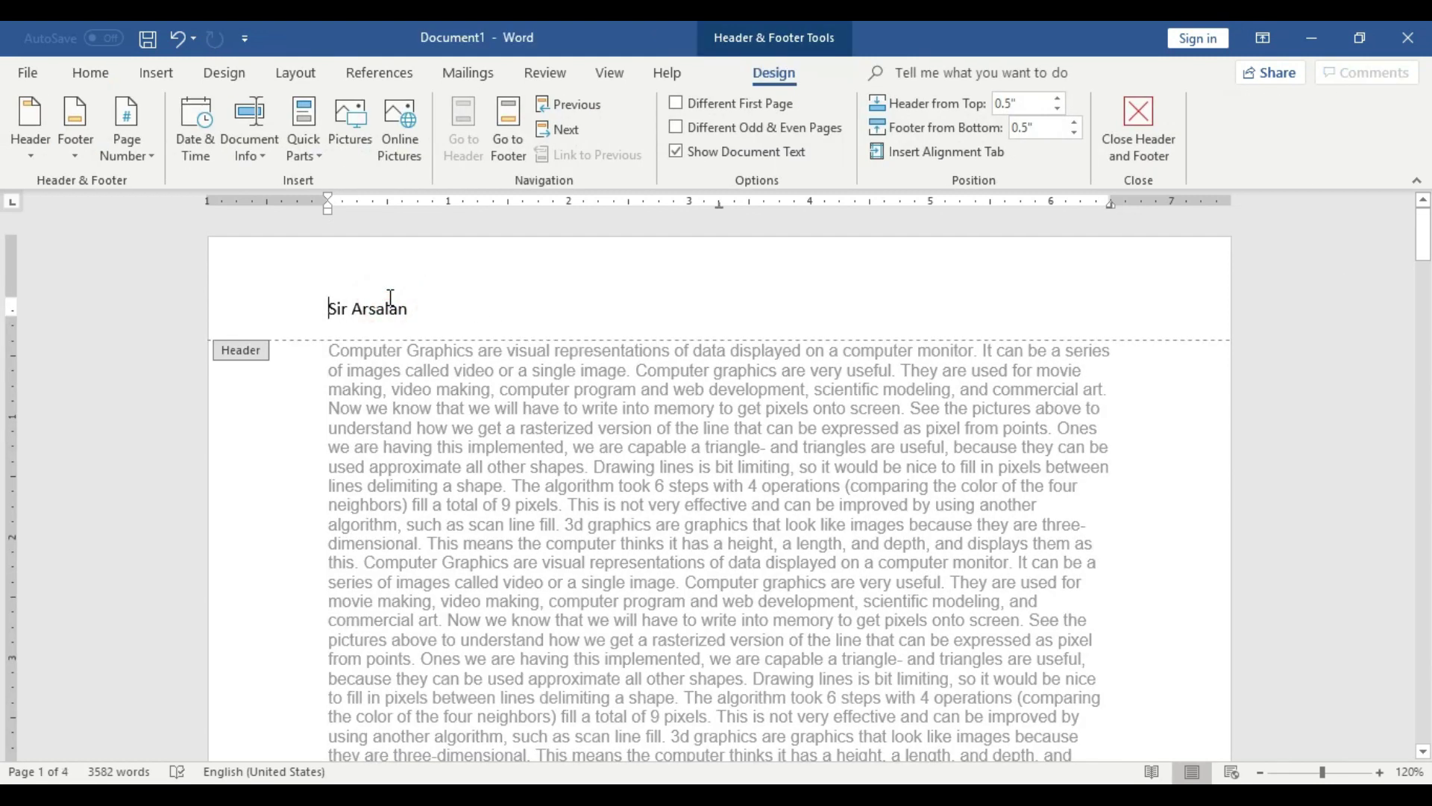
left_click(329, 309)
left_click(39, 140)
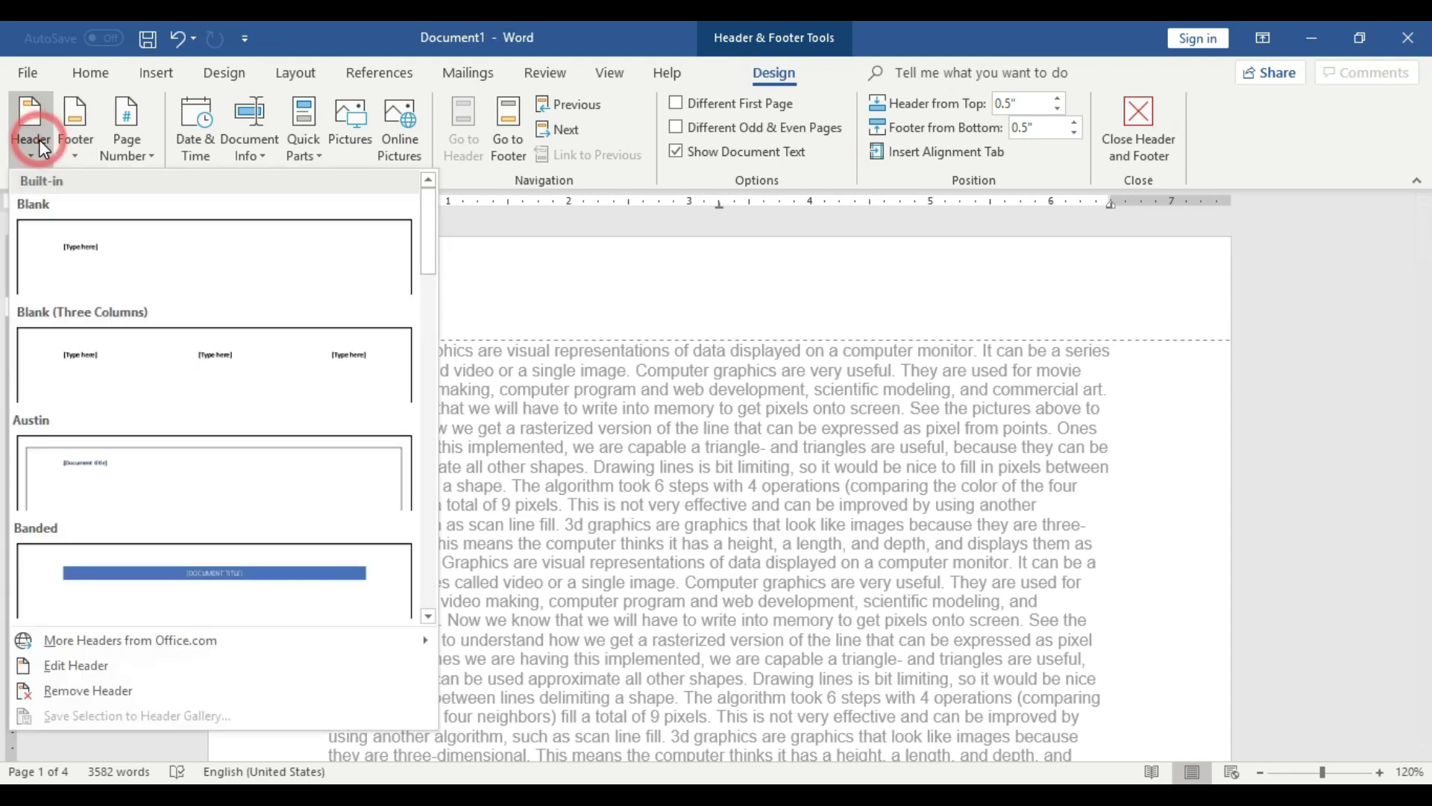
left_click(625, 425)
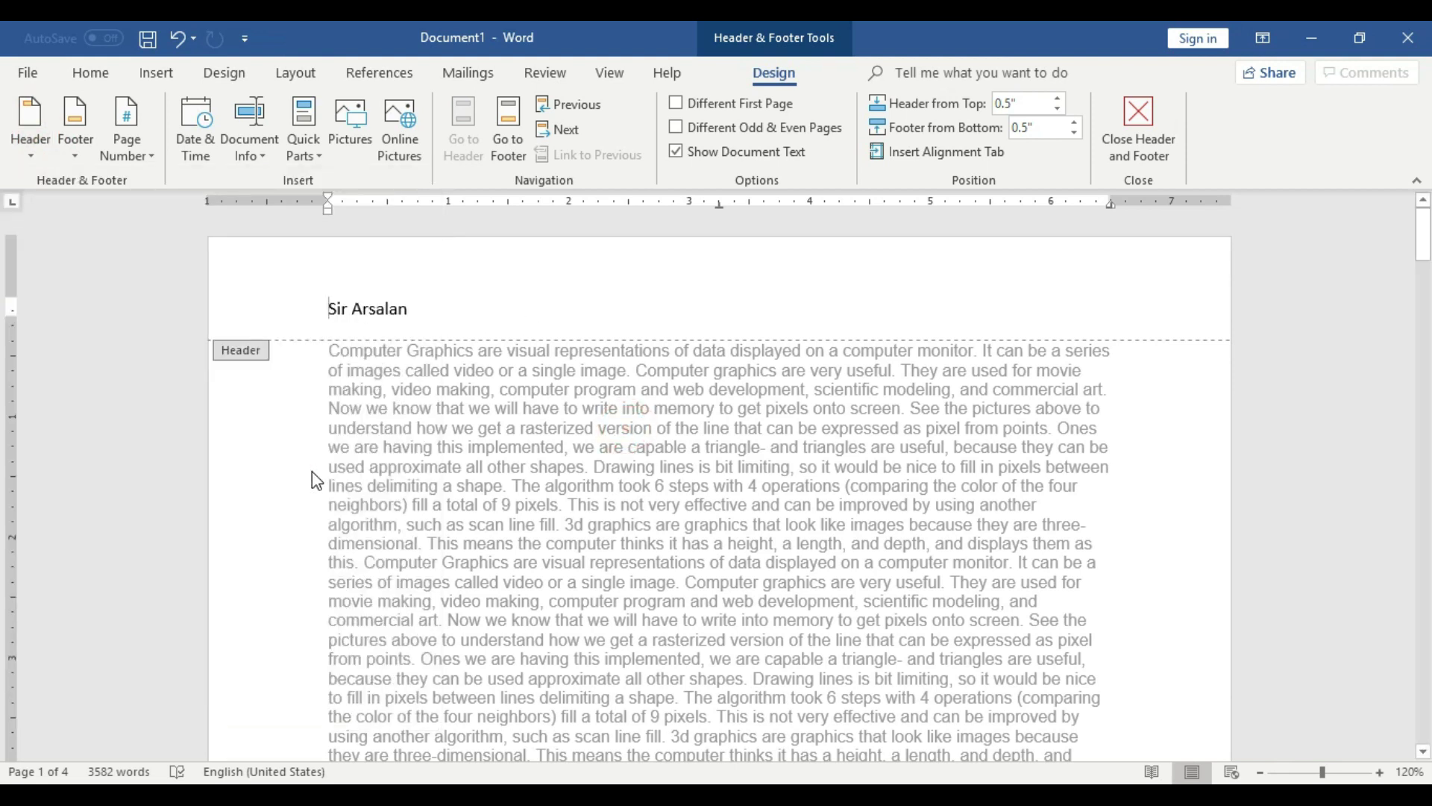
double_click(316, 480)
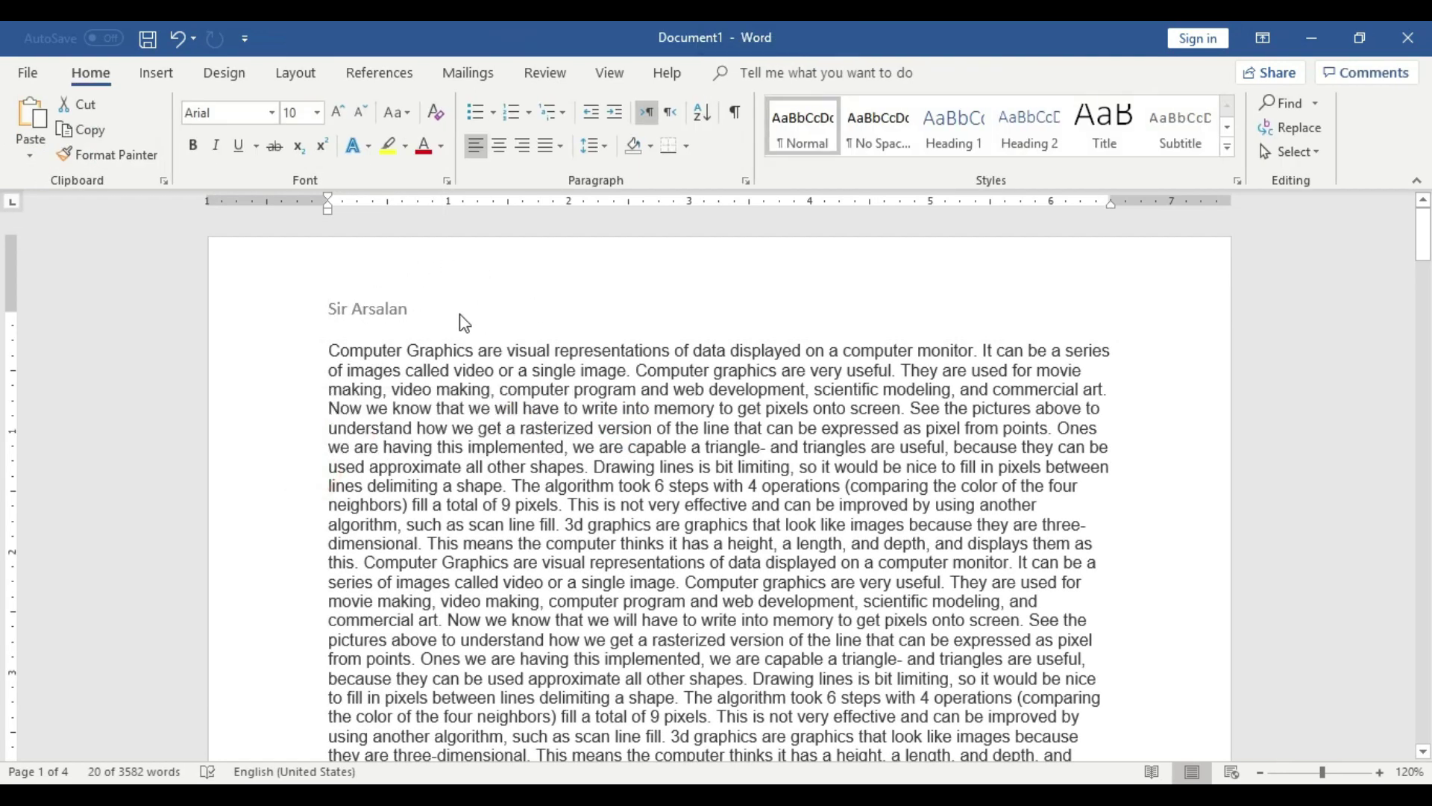
double_click(409, 299)
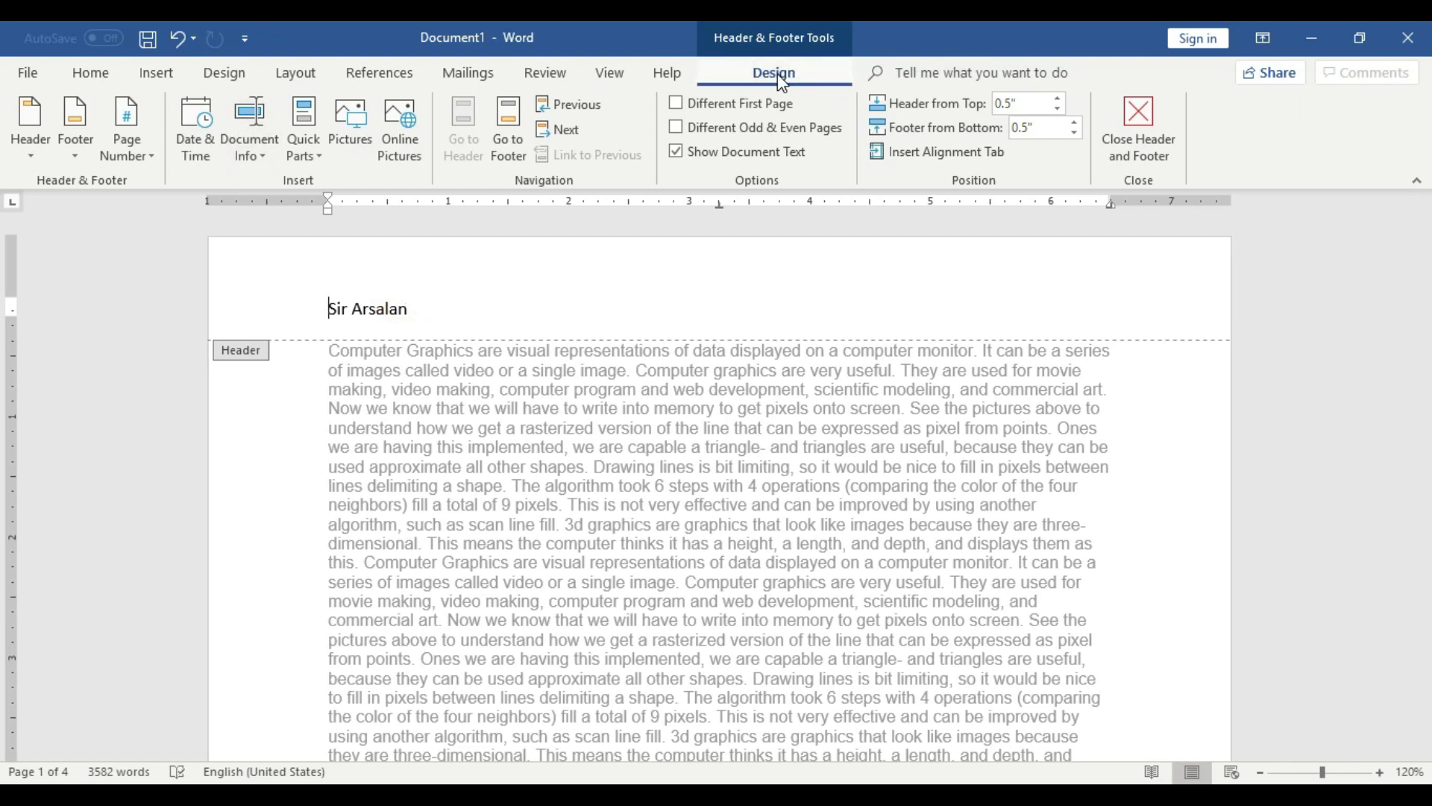
left_click(30, 140)
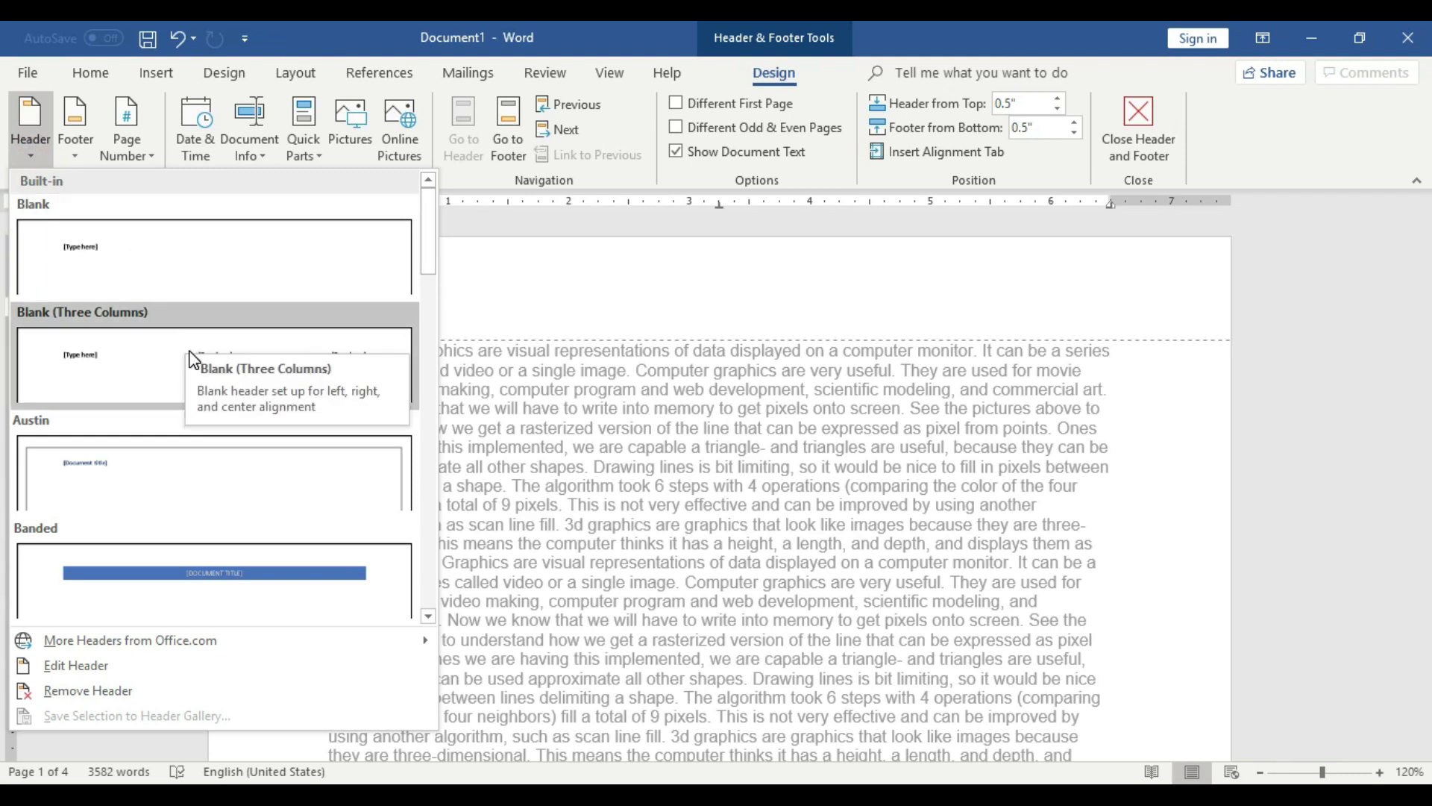
scroll(201, 458, "down", 3)
scroll(202, 457, "up", 3)
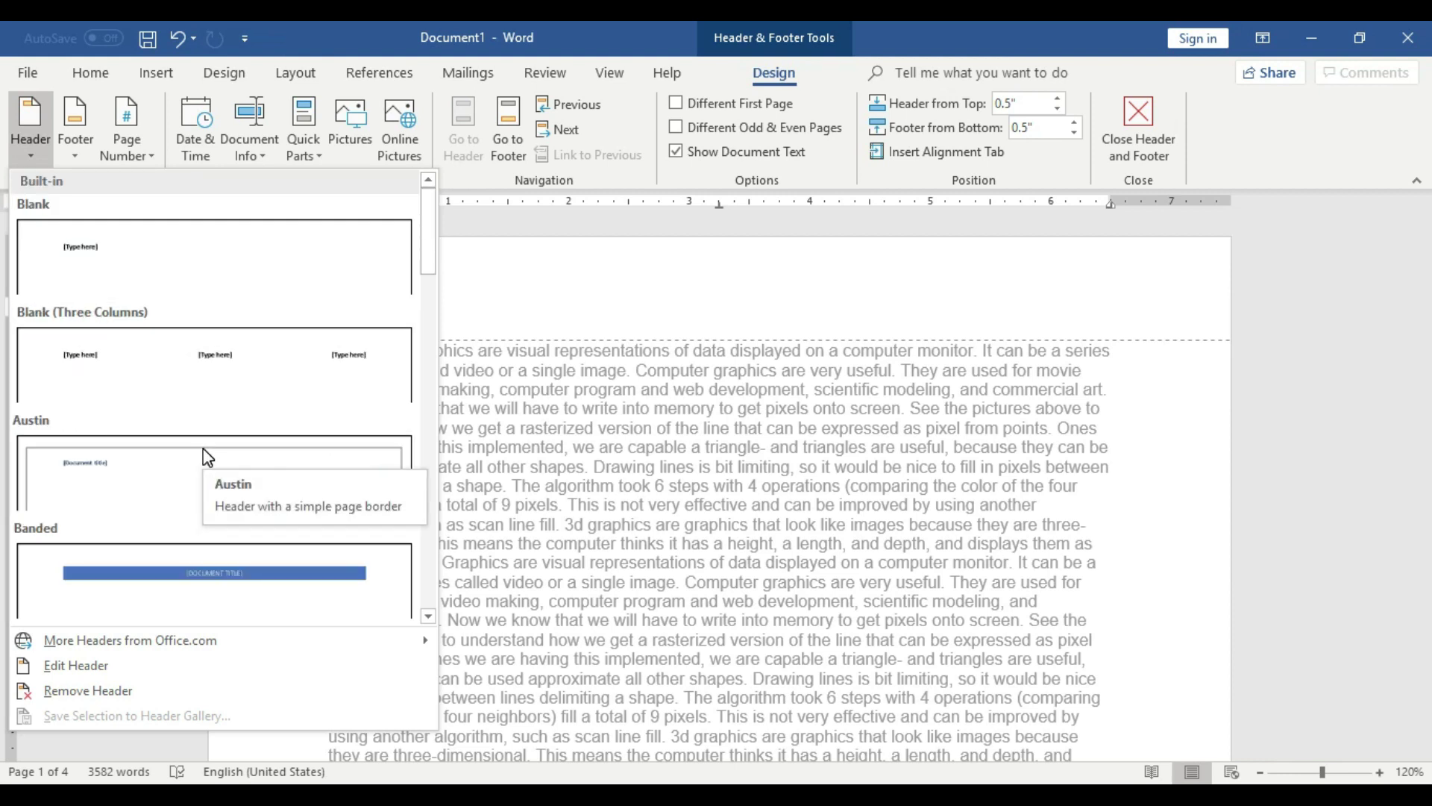
- Apply the Blank (Three Columns) header, clear the left slot, and enter the academy name centrally
left_click(255, 360)
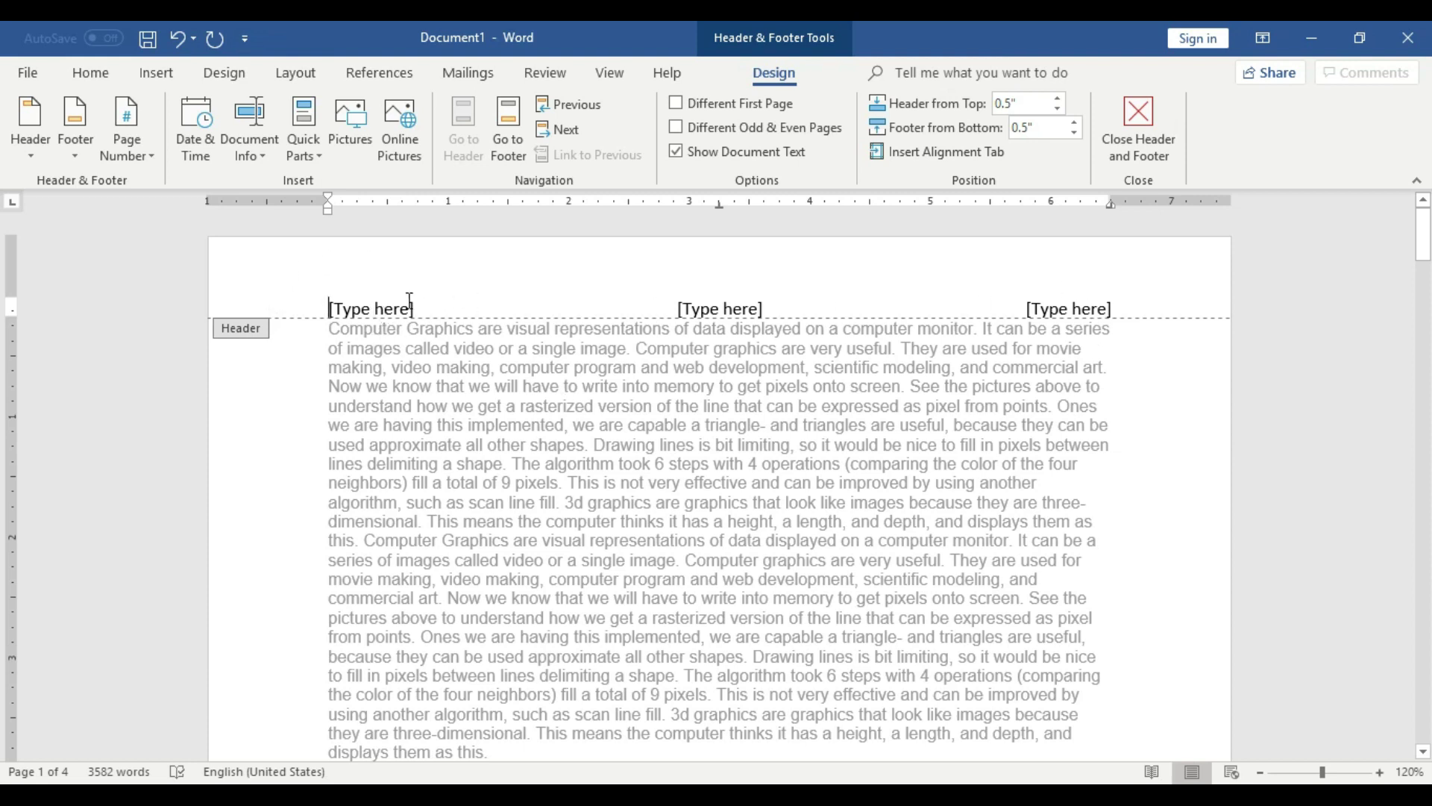
left_click(384, 302)
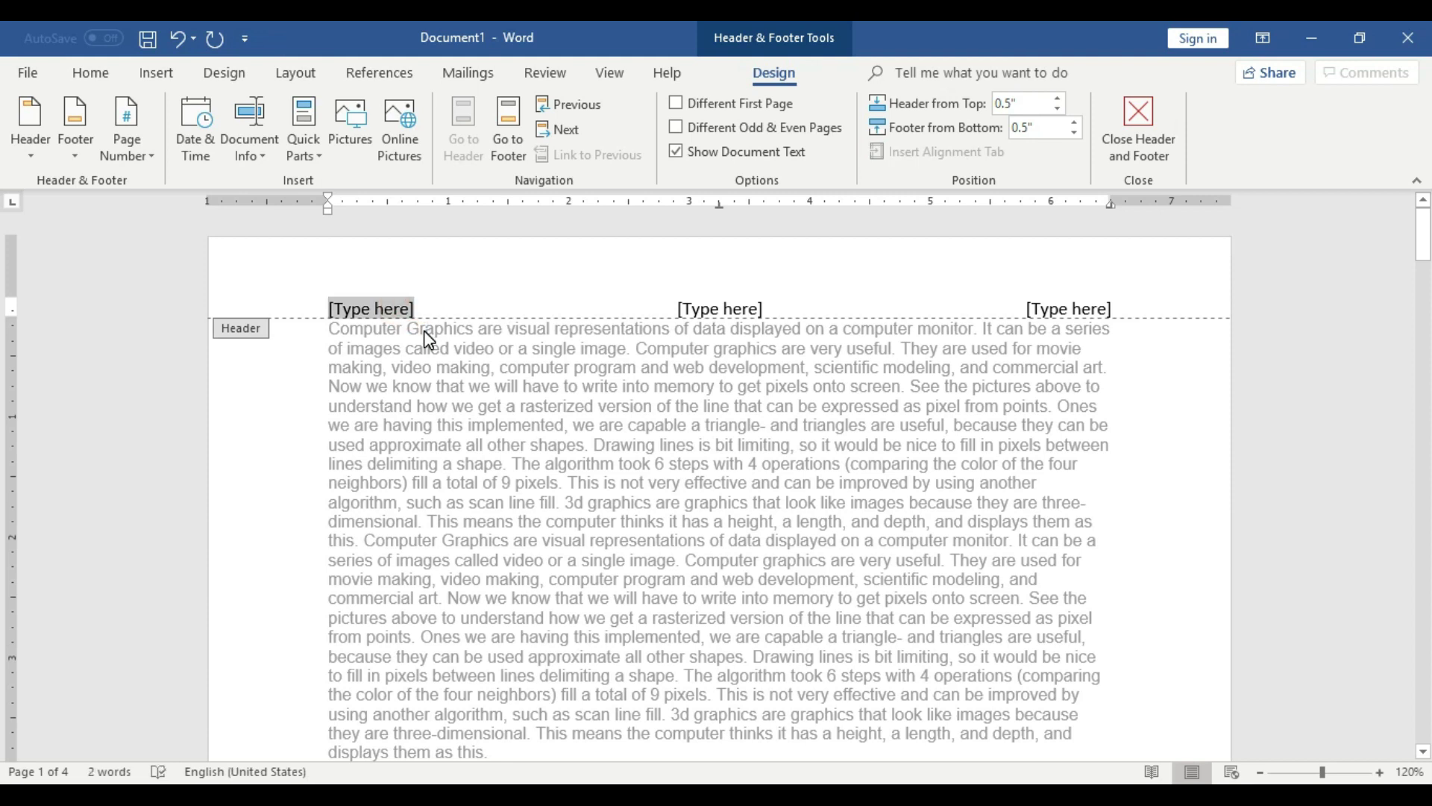
key("BackSpace")
type("Sir Arsalan")
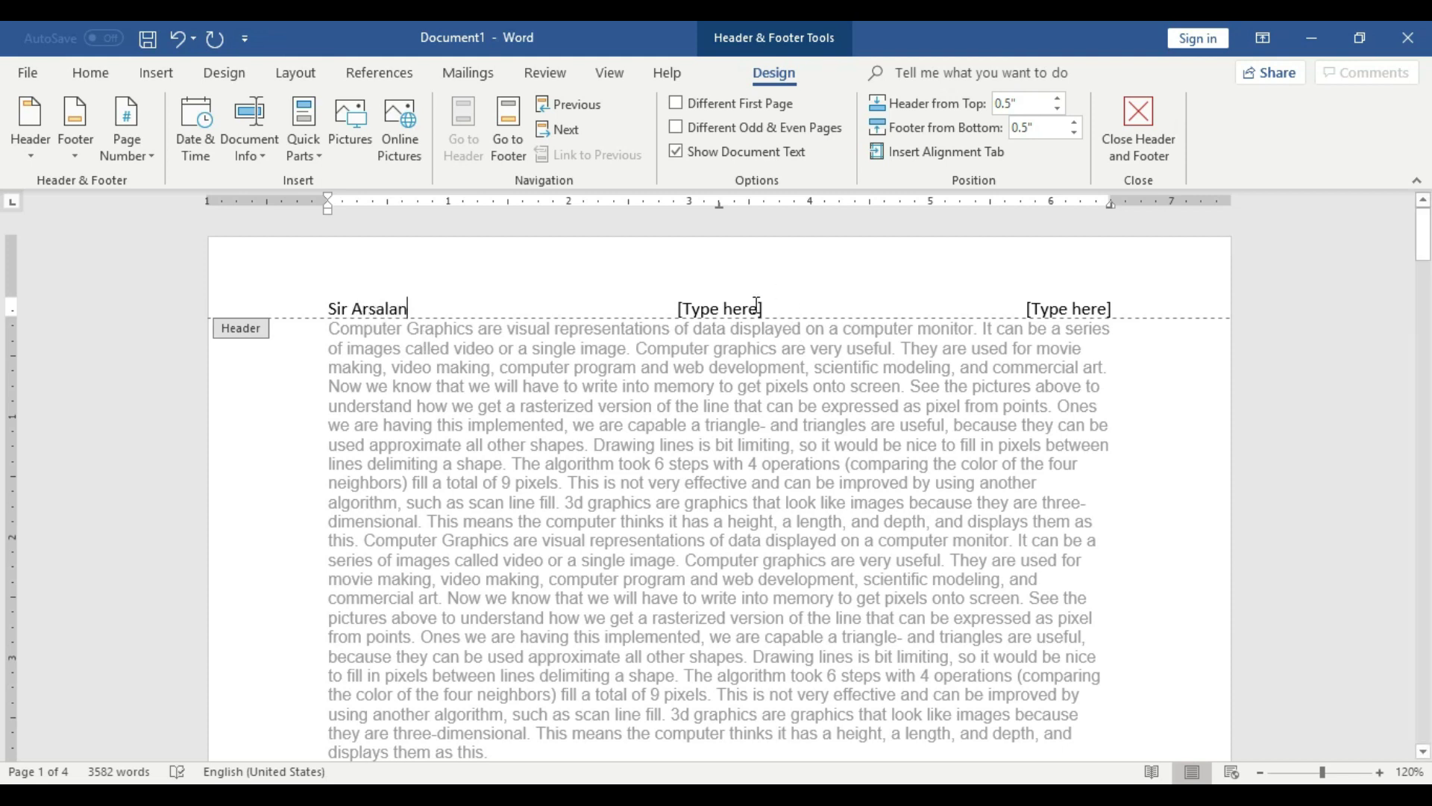
left_click(757, 304)
key("BackSpace")
type("Arlan")
key("BackSpace")
key("BackSpace")
key("BackSpace")
type("salan Acadamy")
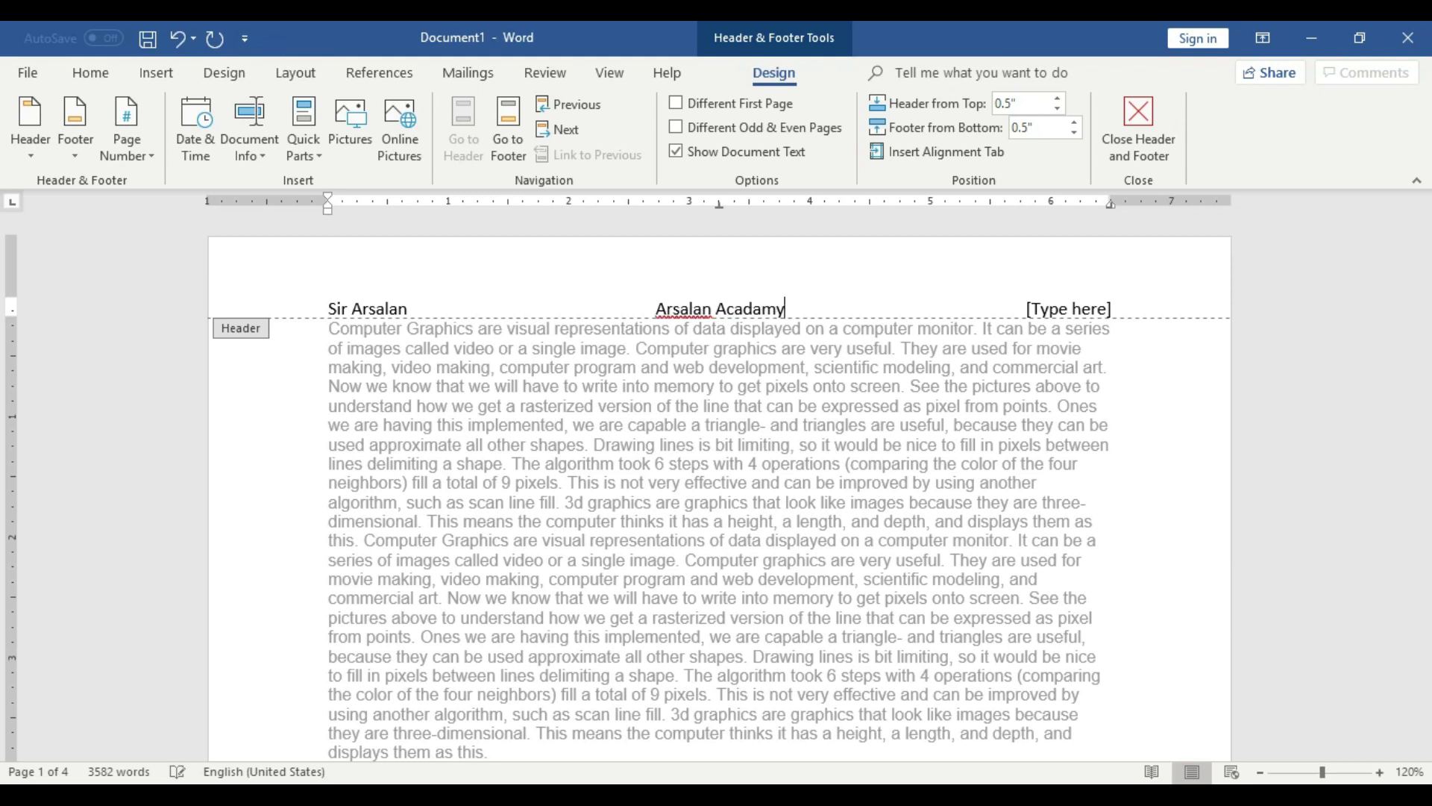
- Put 2019 in the right header slot, correct 'Acadamy' to 'Academy', and close the header
left_click(1088, 310)
left_click(1098, 310)
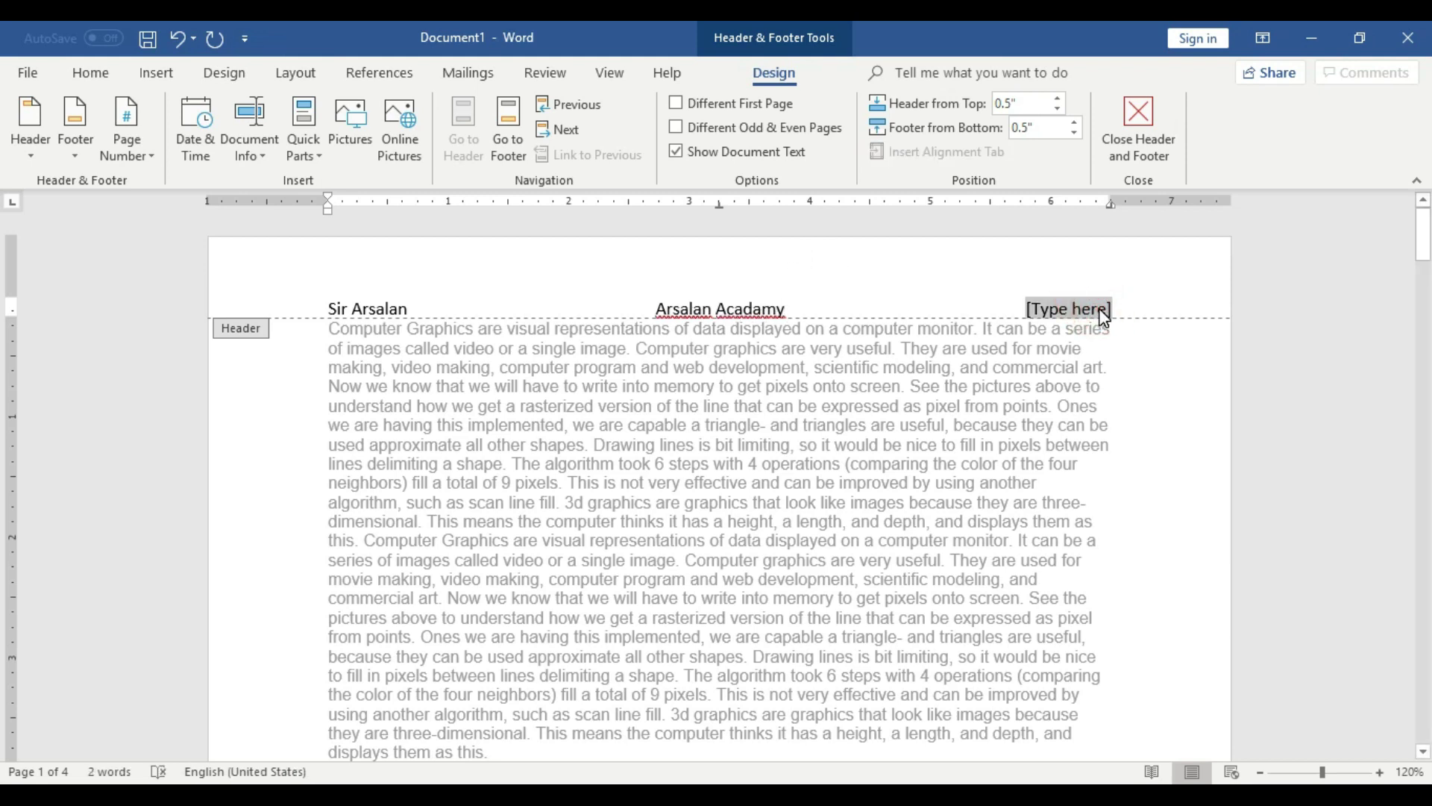
key("BackSpace")
type("2019")
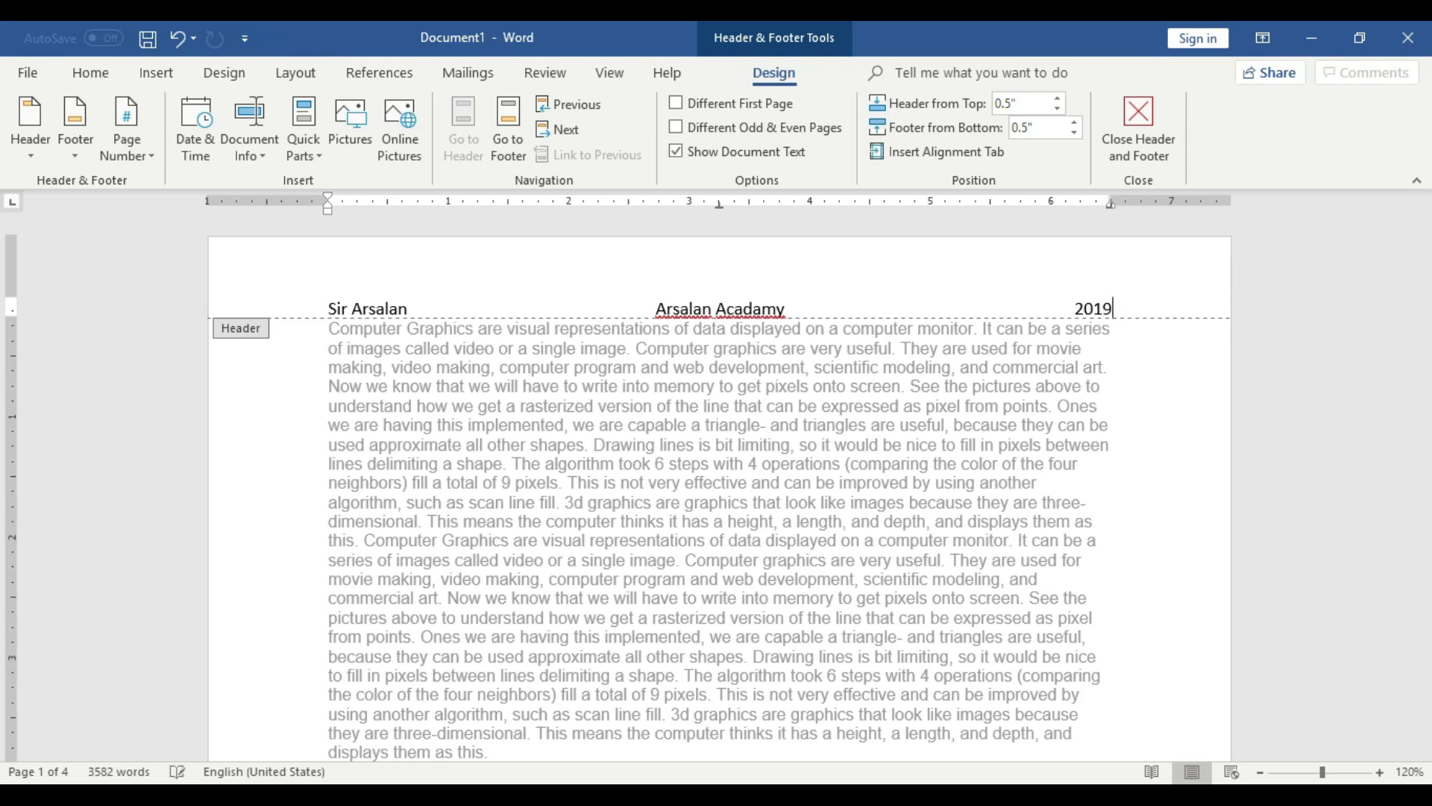
right_click(753, 308)
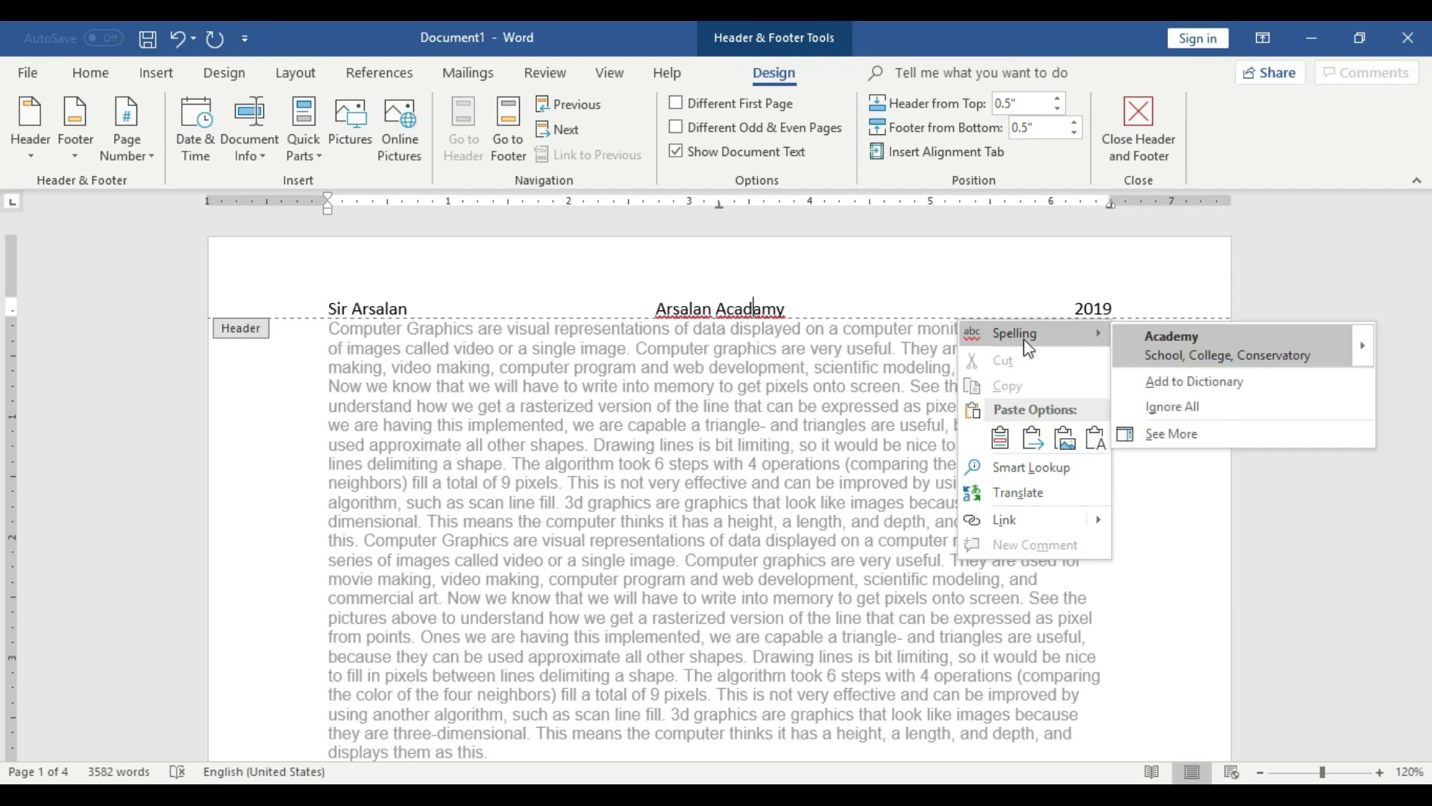
left_click(1155, 344)
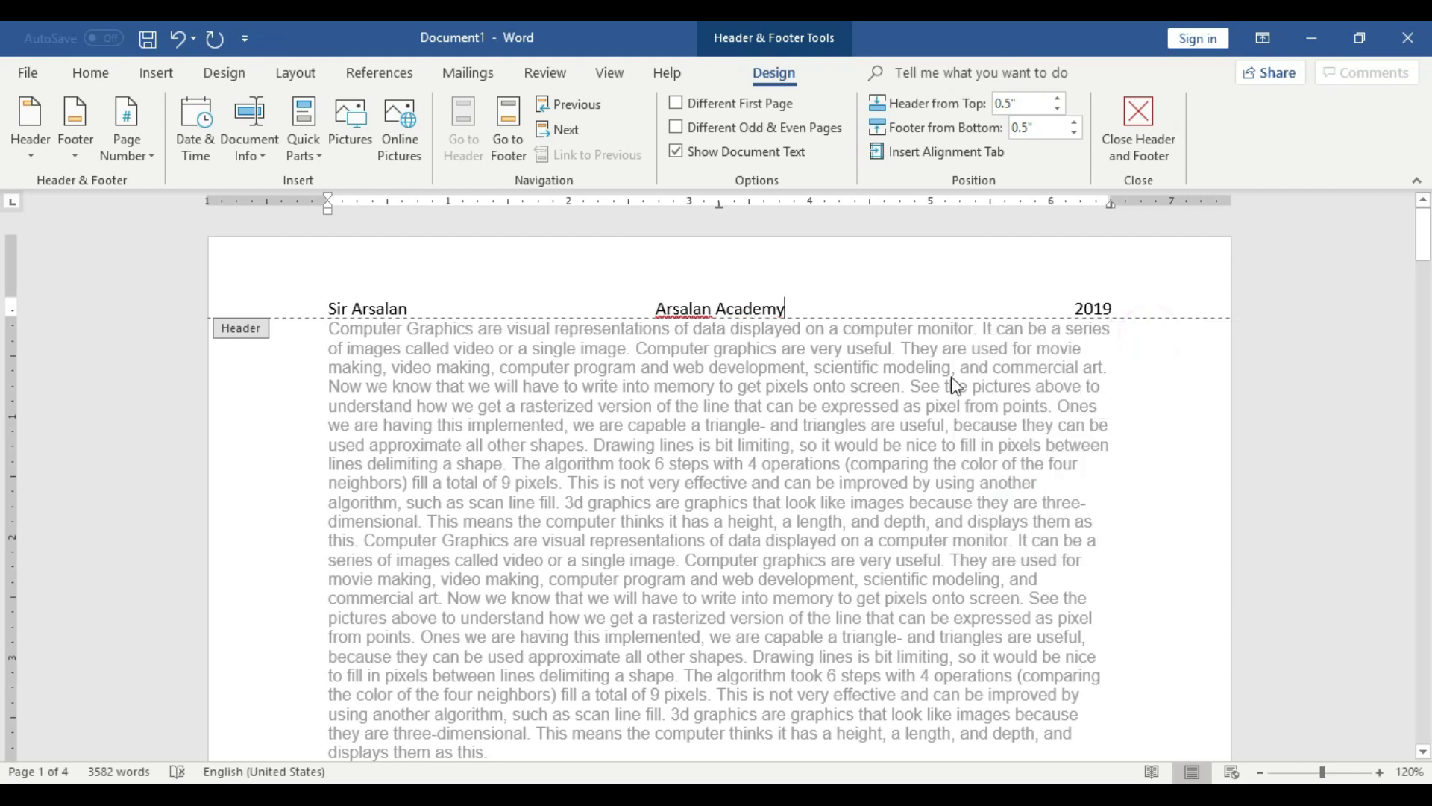
double_click(332, 336)
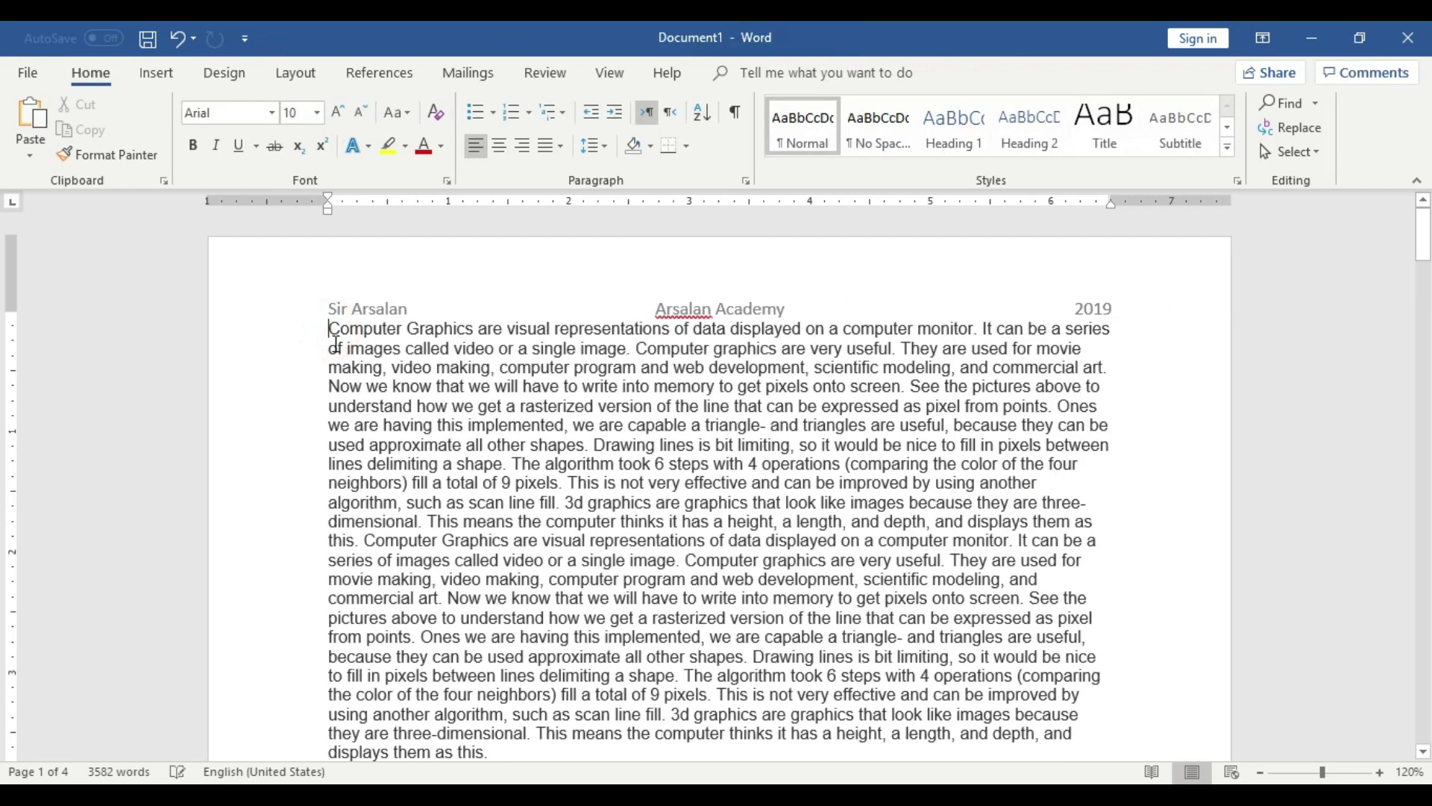
- Insert blank lines at the start of the body text below the header
key("Return")
key("Up")
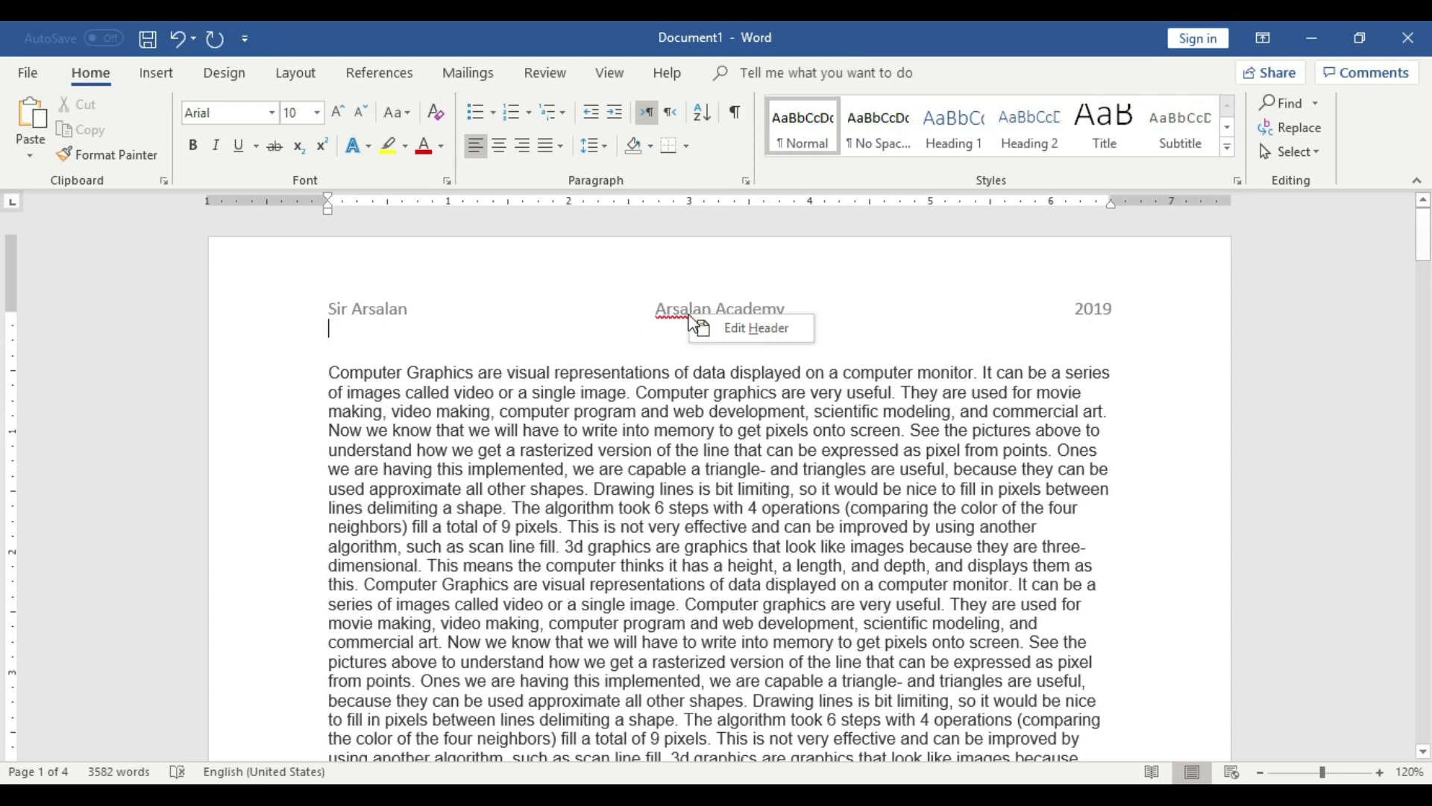
left_click(560, 315)
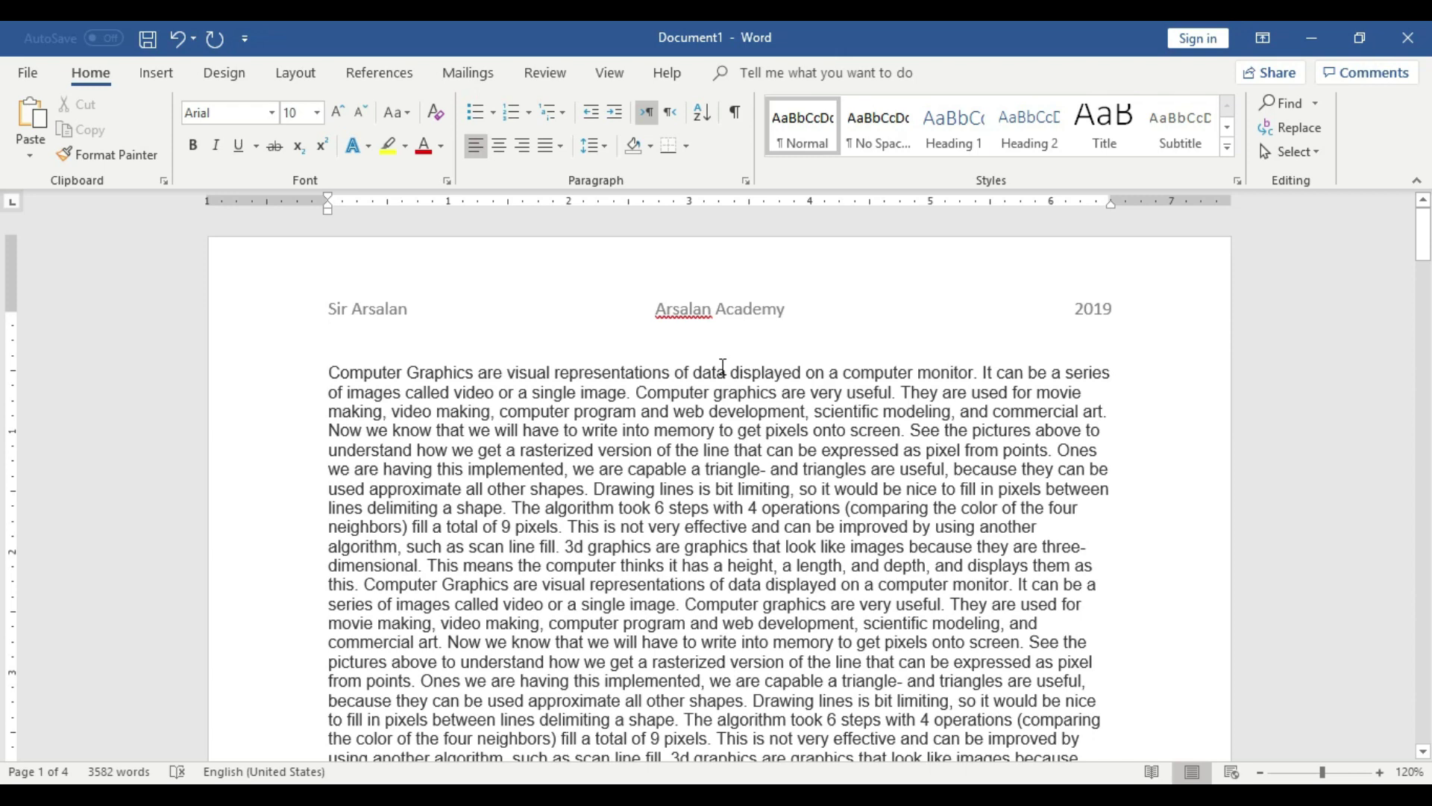
- Add and then remove a paragraph break at page 2's first line
scroll(771, 328, "down", 3)
scroll(925, 358, "down", 3)
scroll(1082, 396, "down", 3)
scroll(1082, 397, "down", 5)
scroll(1080, 406, "down", 2)
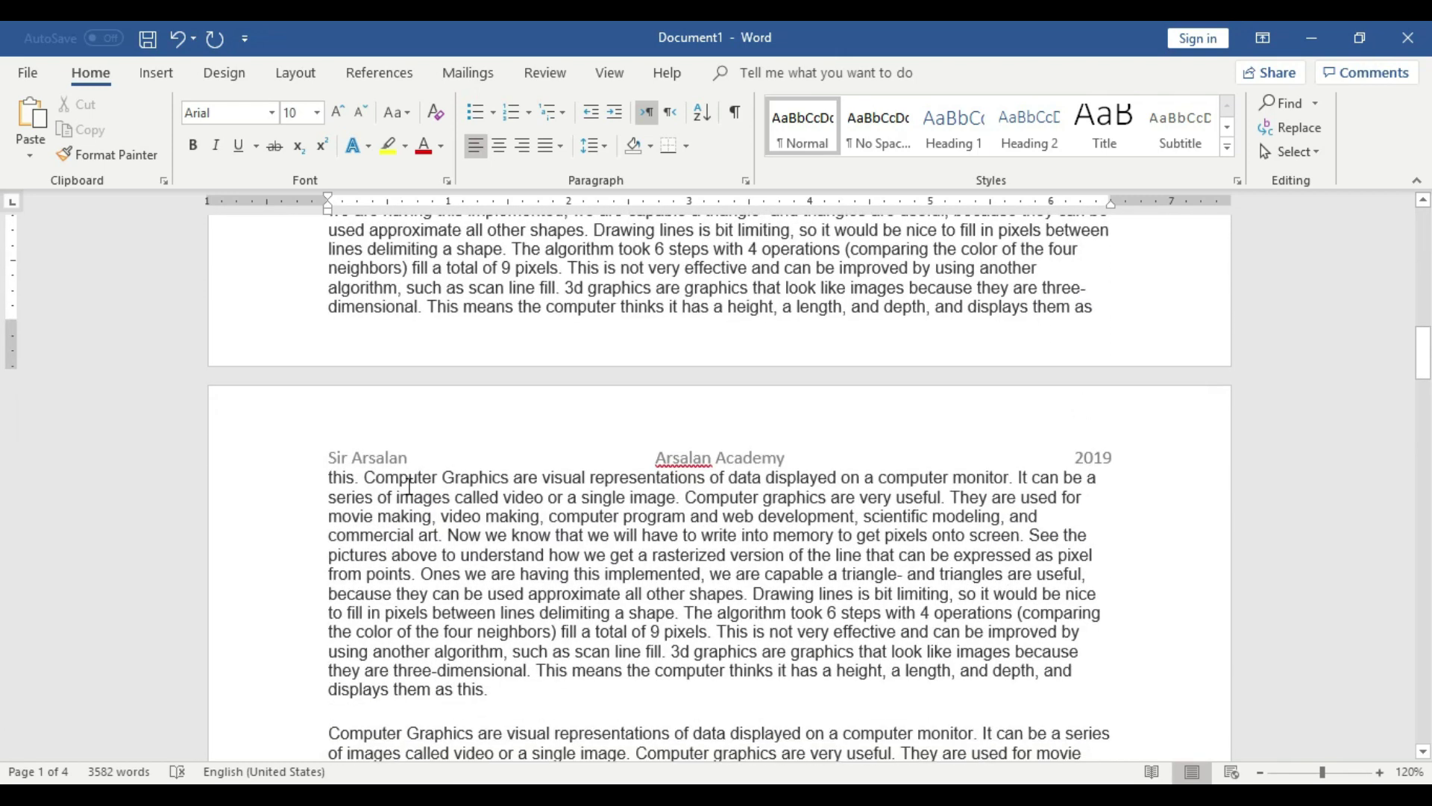
left_click(331, 477)
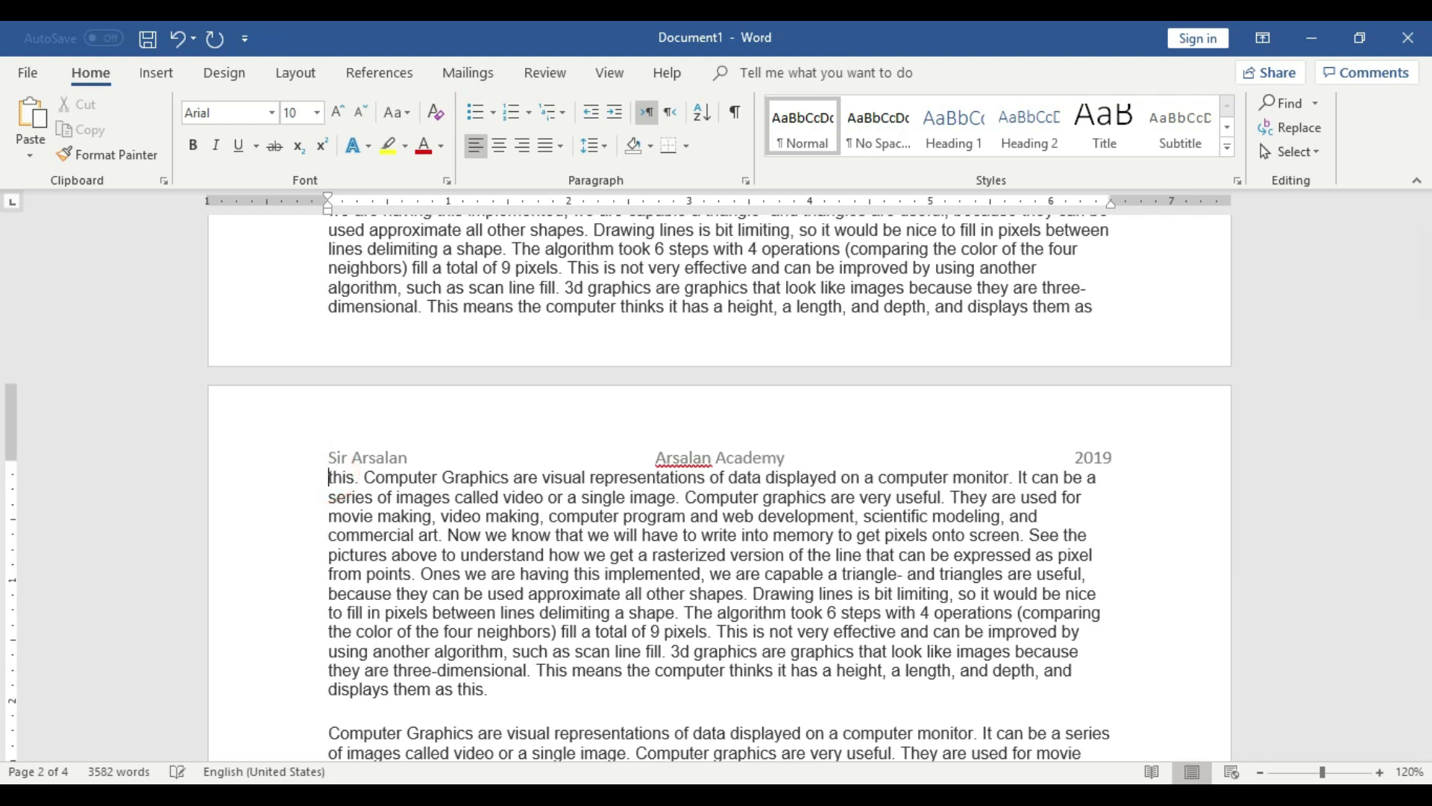
key("Return")
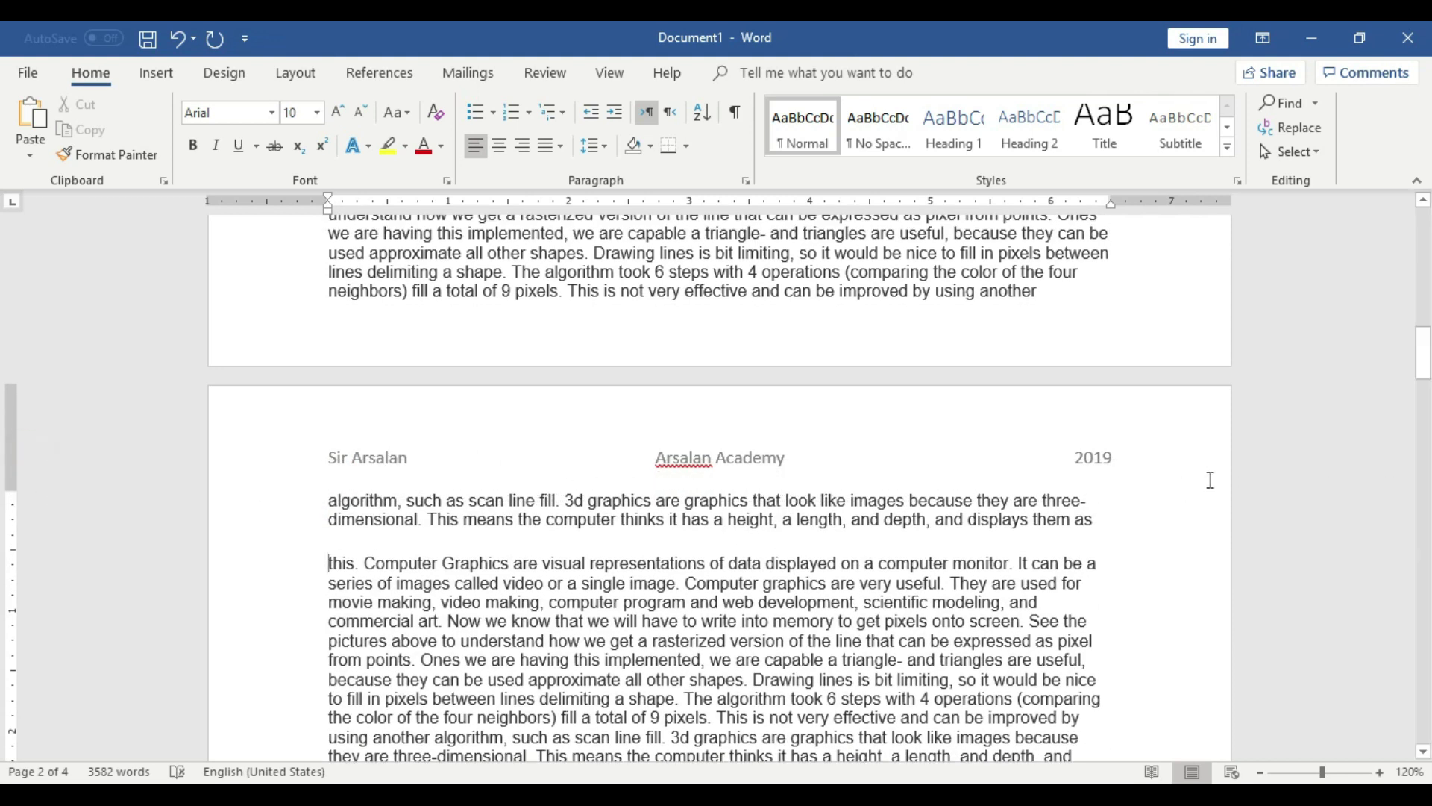
key("BackSpace")
- Scroll through the four pages and back to the top of the document
scroll(1211, 479, "down", 5)
scroll(1210, 478, "down", 3)
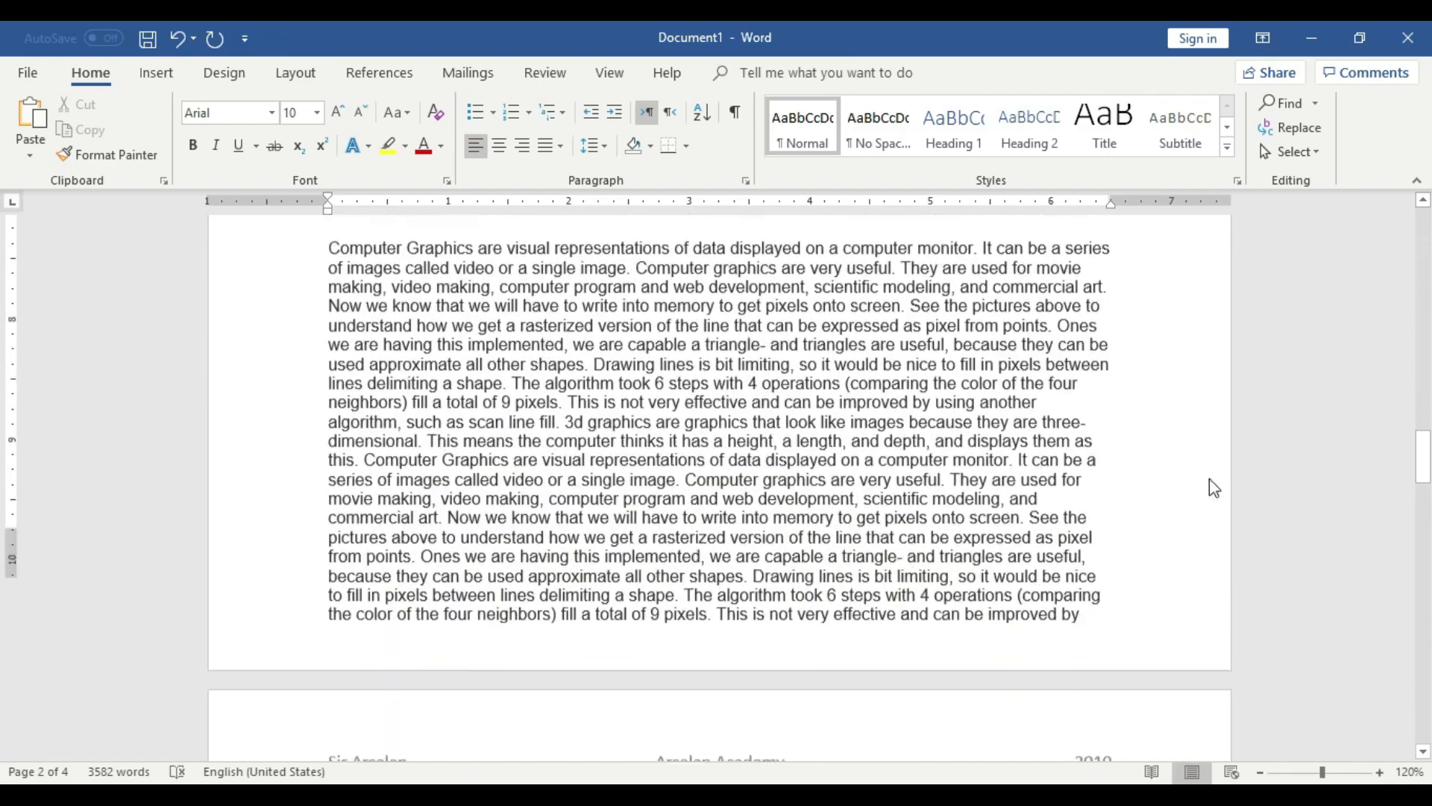
scroll(1209, 477, "down", 3)
scroll(1209, 478, "down", 2)
scroll(1047, 515, "down", 3)
scroll(1048, 514, "down", 8)
scroll(1048, 515, "down", 6)
scroll(1047, 514, "down", 1)
scroll(1046, 518, "down", 3)
scroll(1046, 520, "down", 3)
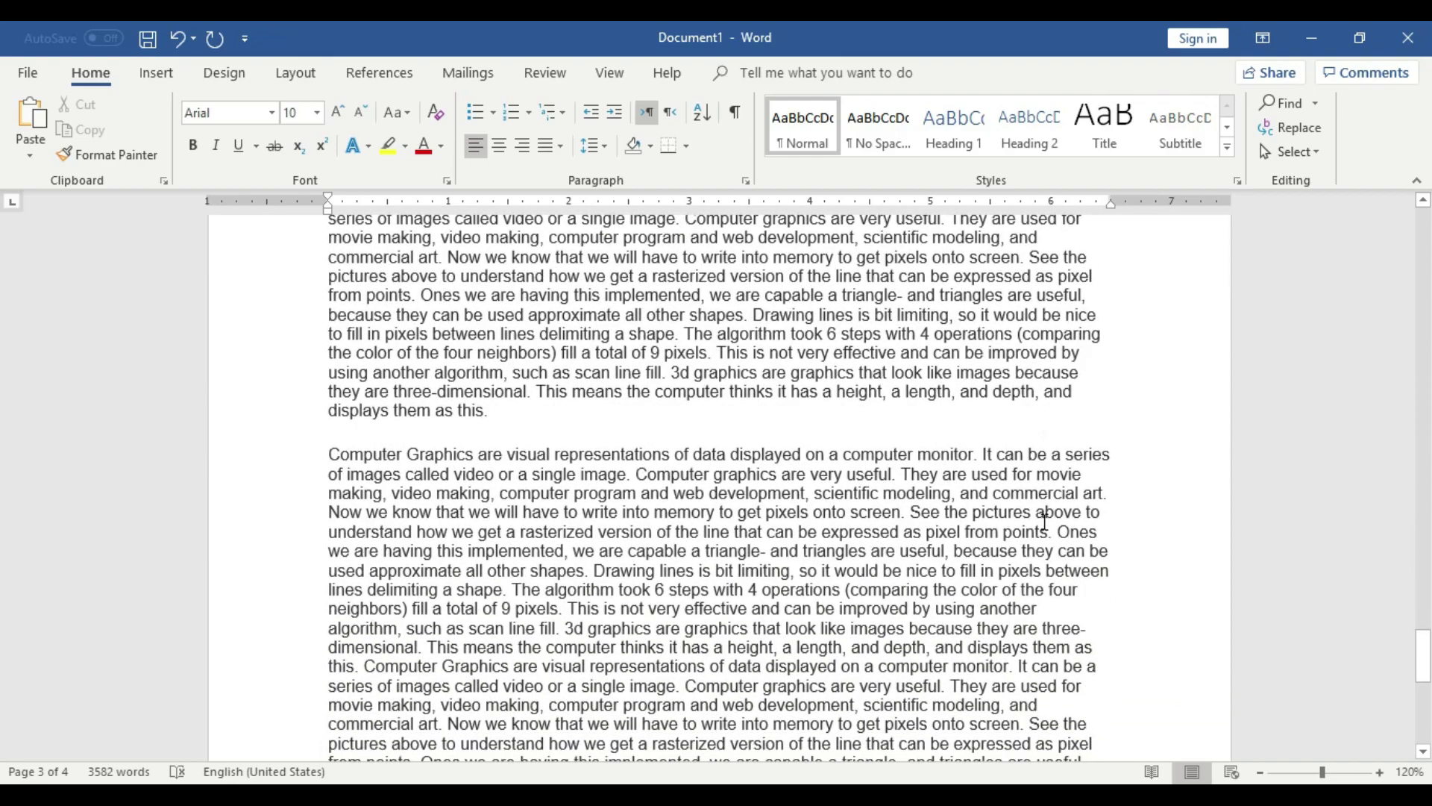
scroll(1046, 520, "up", 4)
scroll(1045, 522, "down", 6)
scroll(1045, 522, "up", 3)
scroll(1119, 537, "up", 3)
scroll(1268, 560, "up", 3)
scroll(1400, 580, "up", 2)
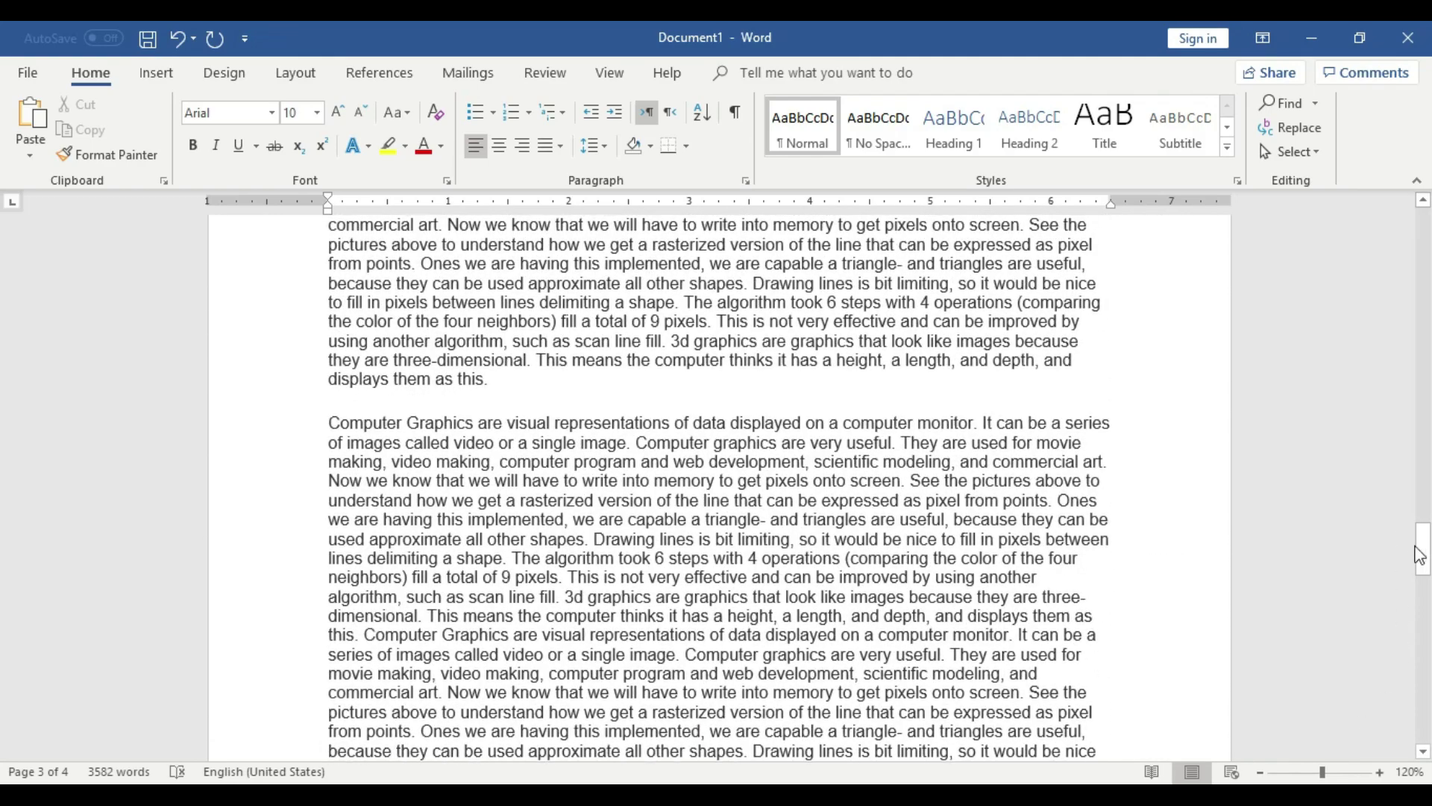
left_click_drag(1419, 555, 1421, 235)
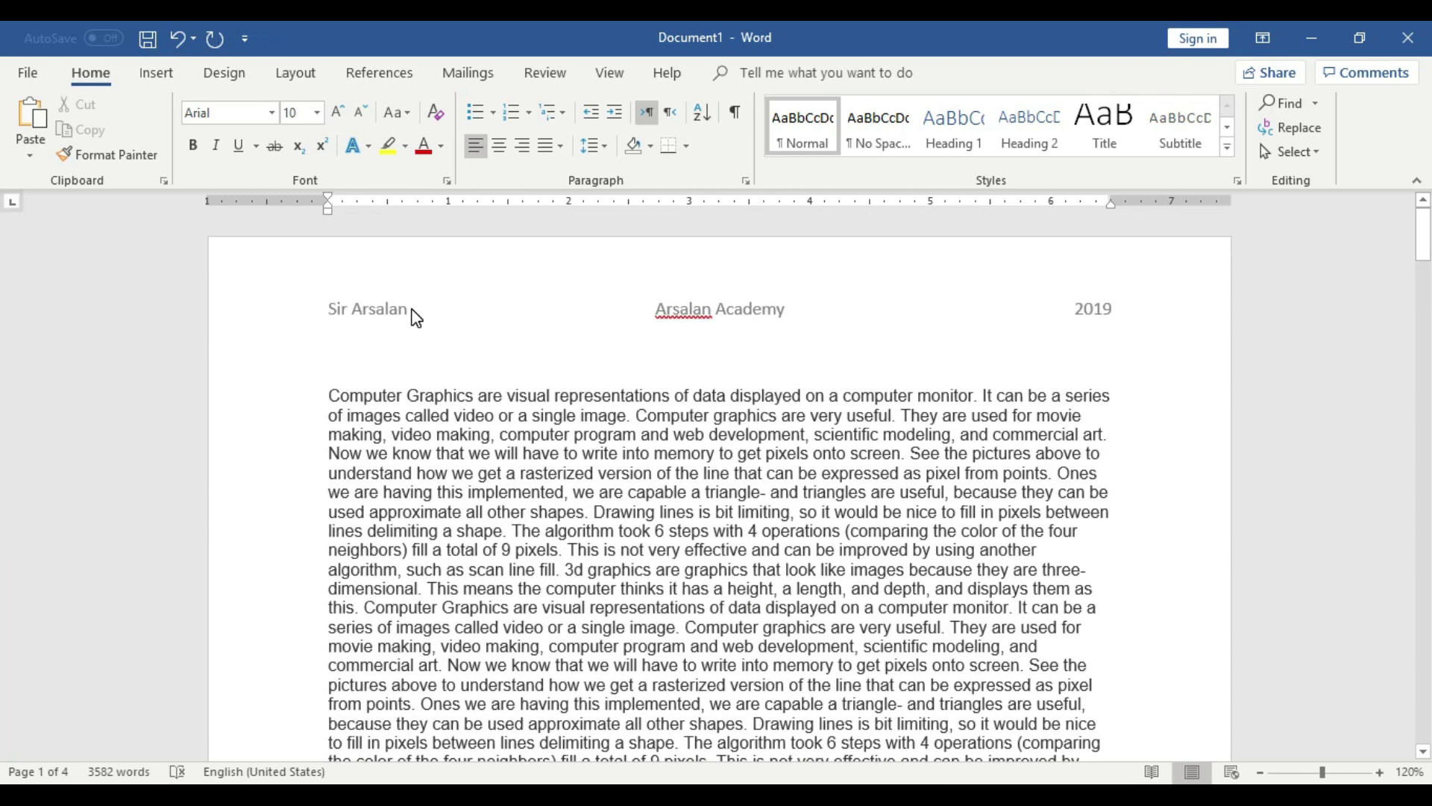
- Apply the Retrospect header design, with its document title and date placeholders
double_click(422, 302)
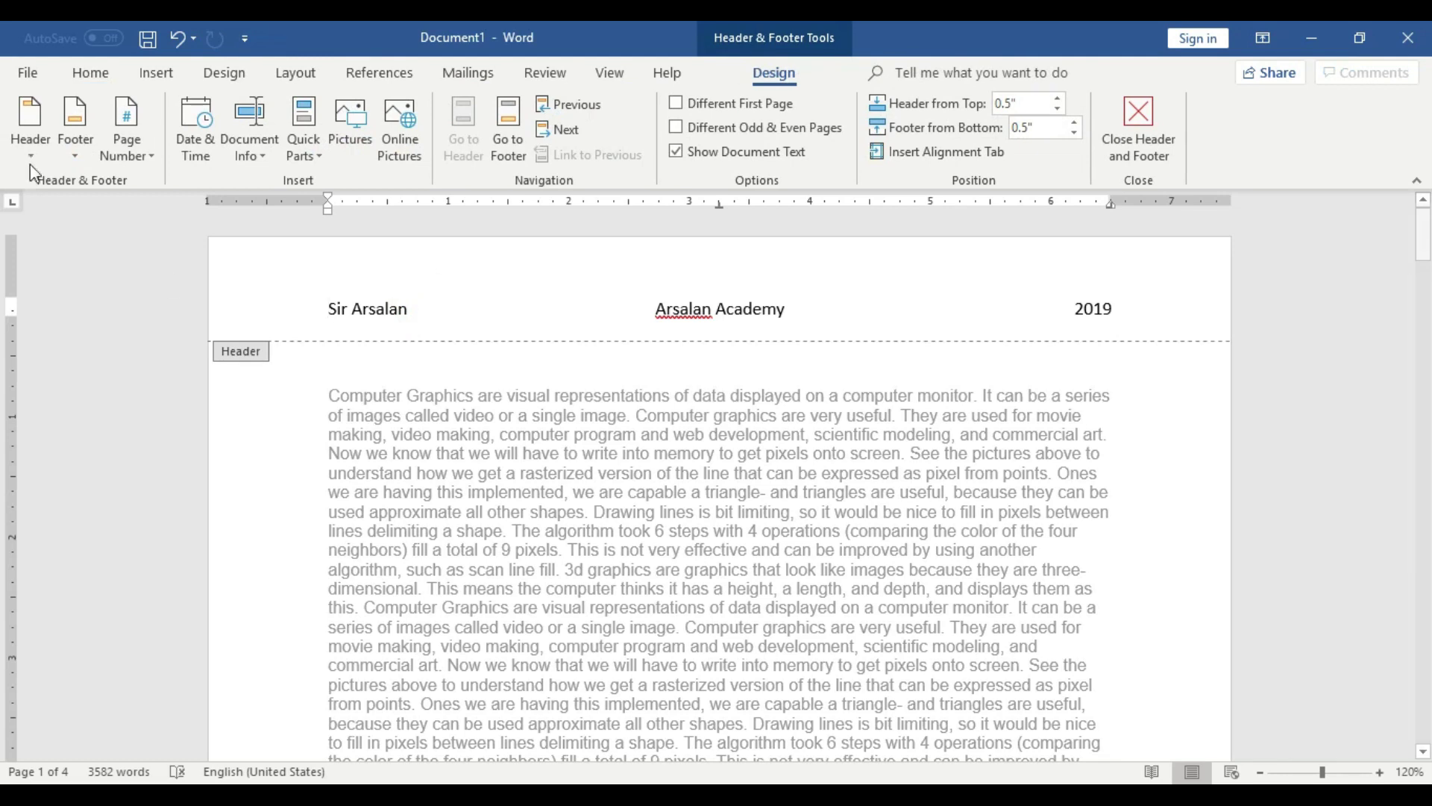
left_click(26, 136)
scroll(319, 362, "down", 1)
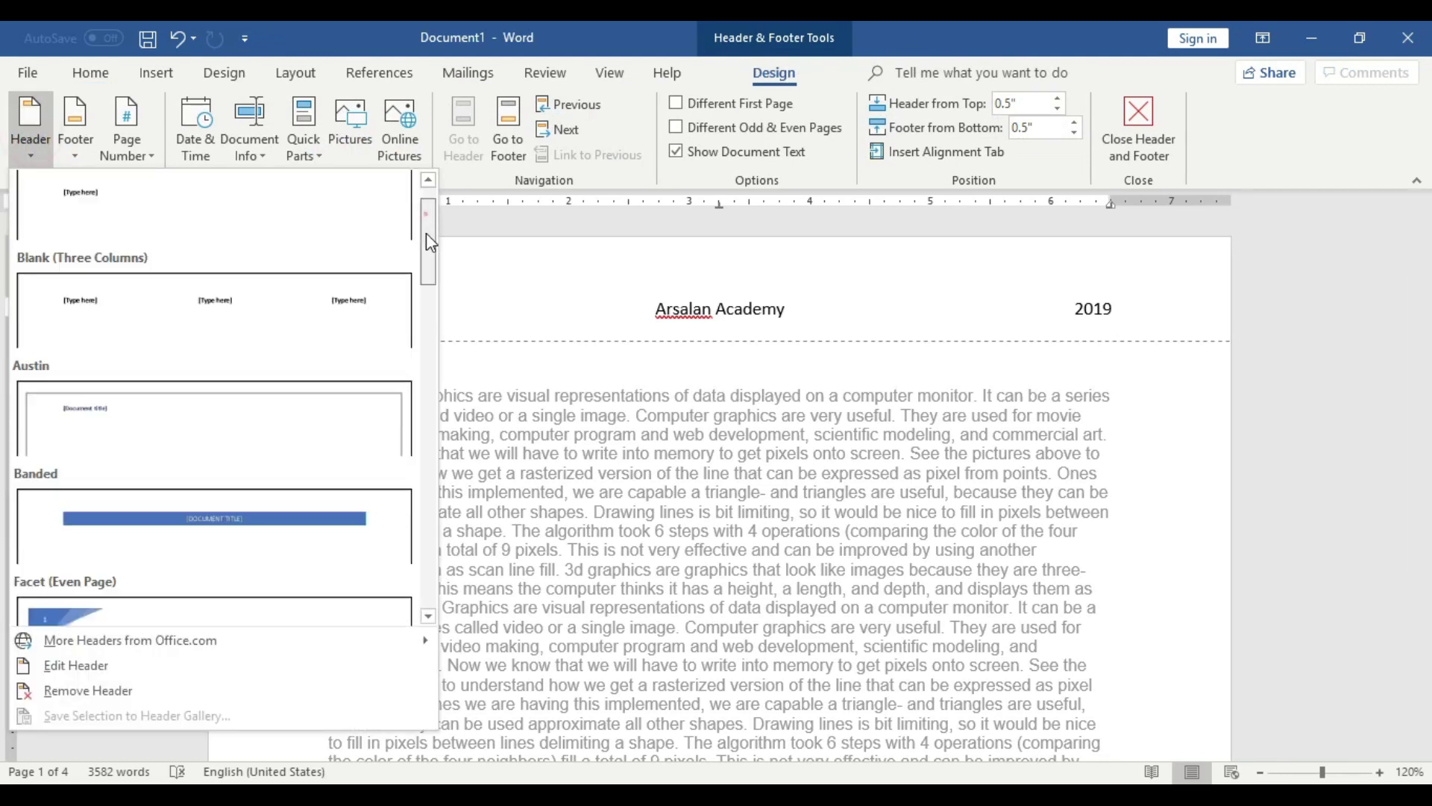
scroll(319, 362, "down", 1)
scroll(307, 452, "down", 6)
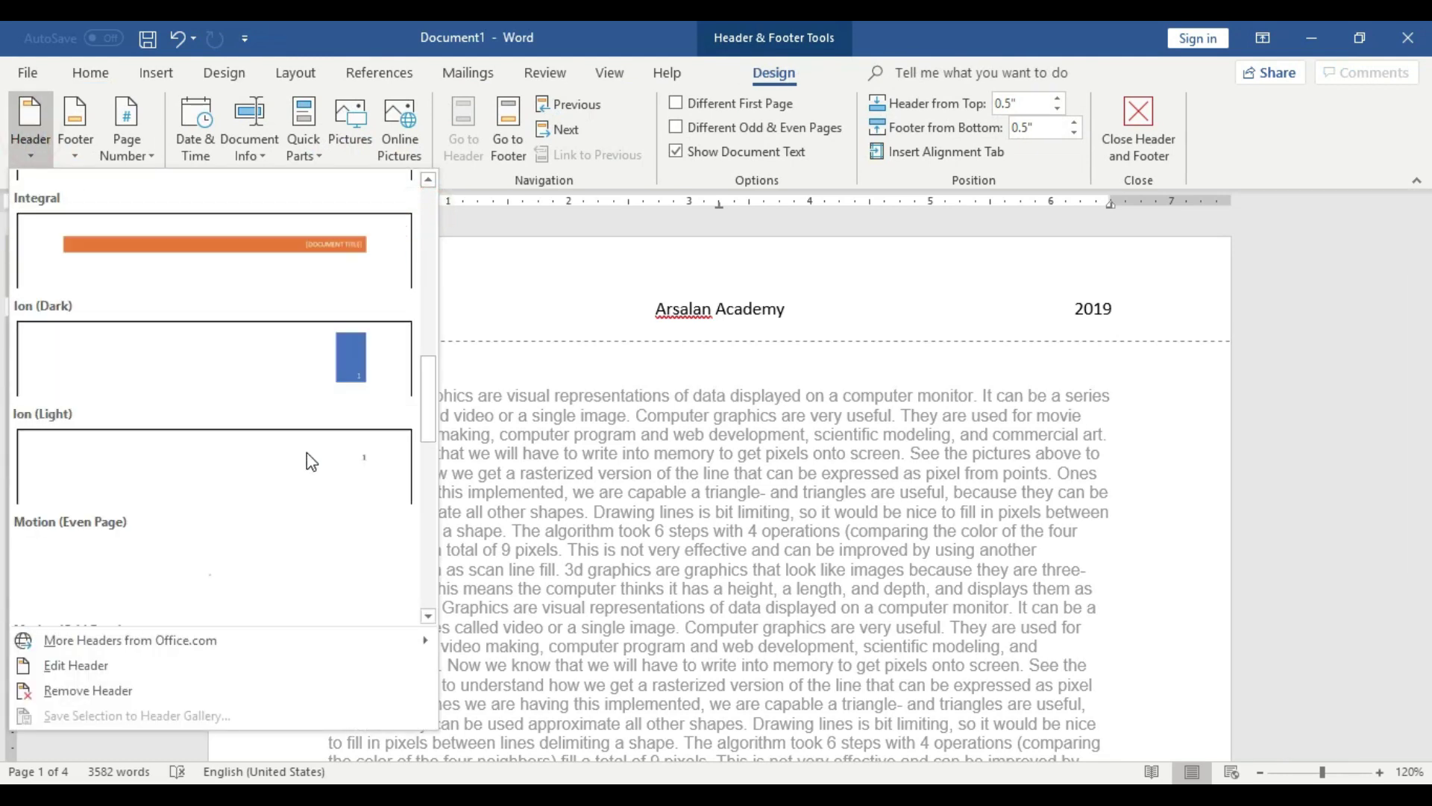
scroll(307, 452, "up", 6)
scroll(307, 452, "down", 12)
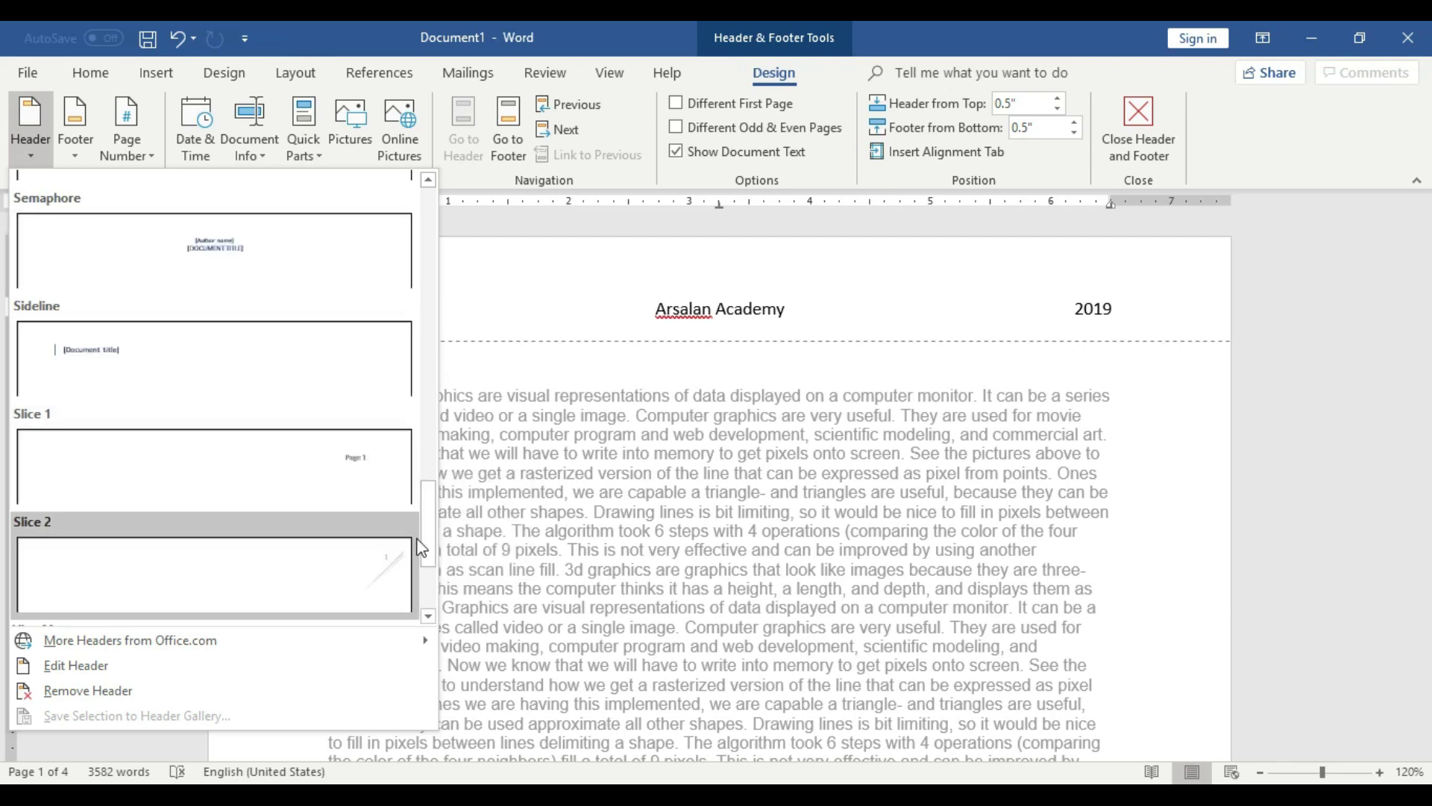
scroll(415, 543, "down", 1)
scroll(419, 515, "down", 1)
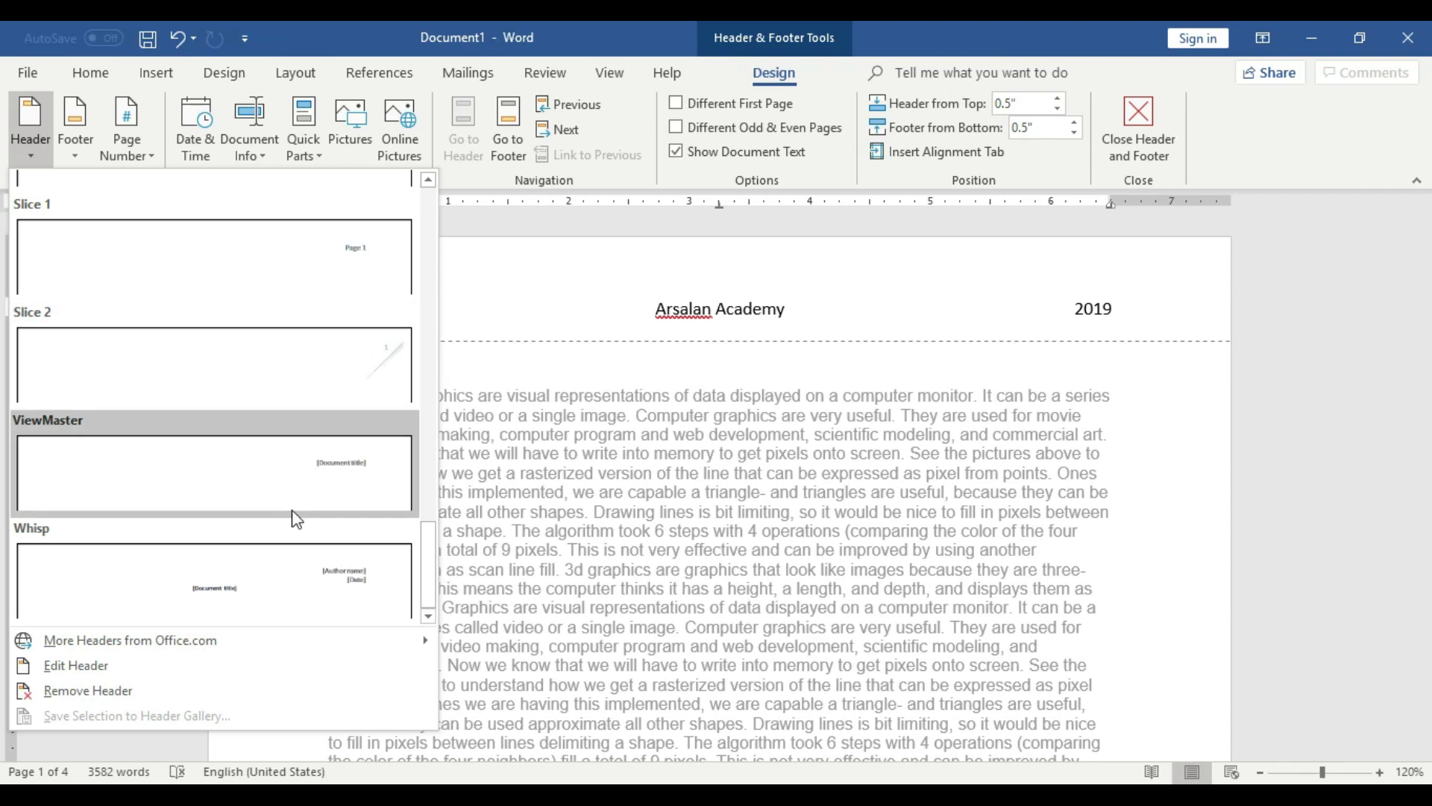
scroll(431, 559, "up", 3)
scroll(388, 485, "up", 1)
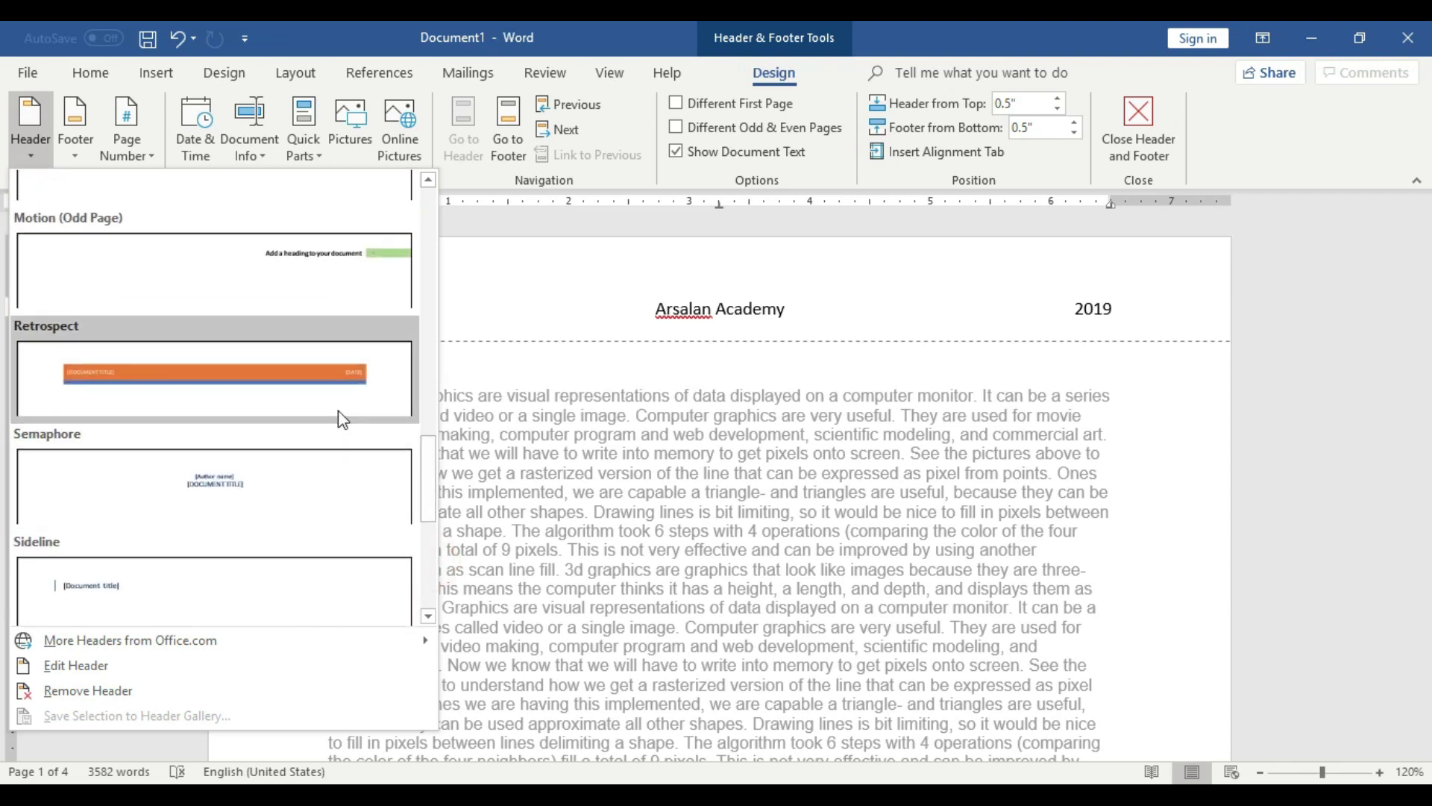
left_click(322, 403)
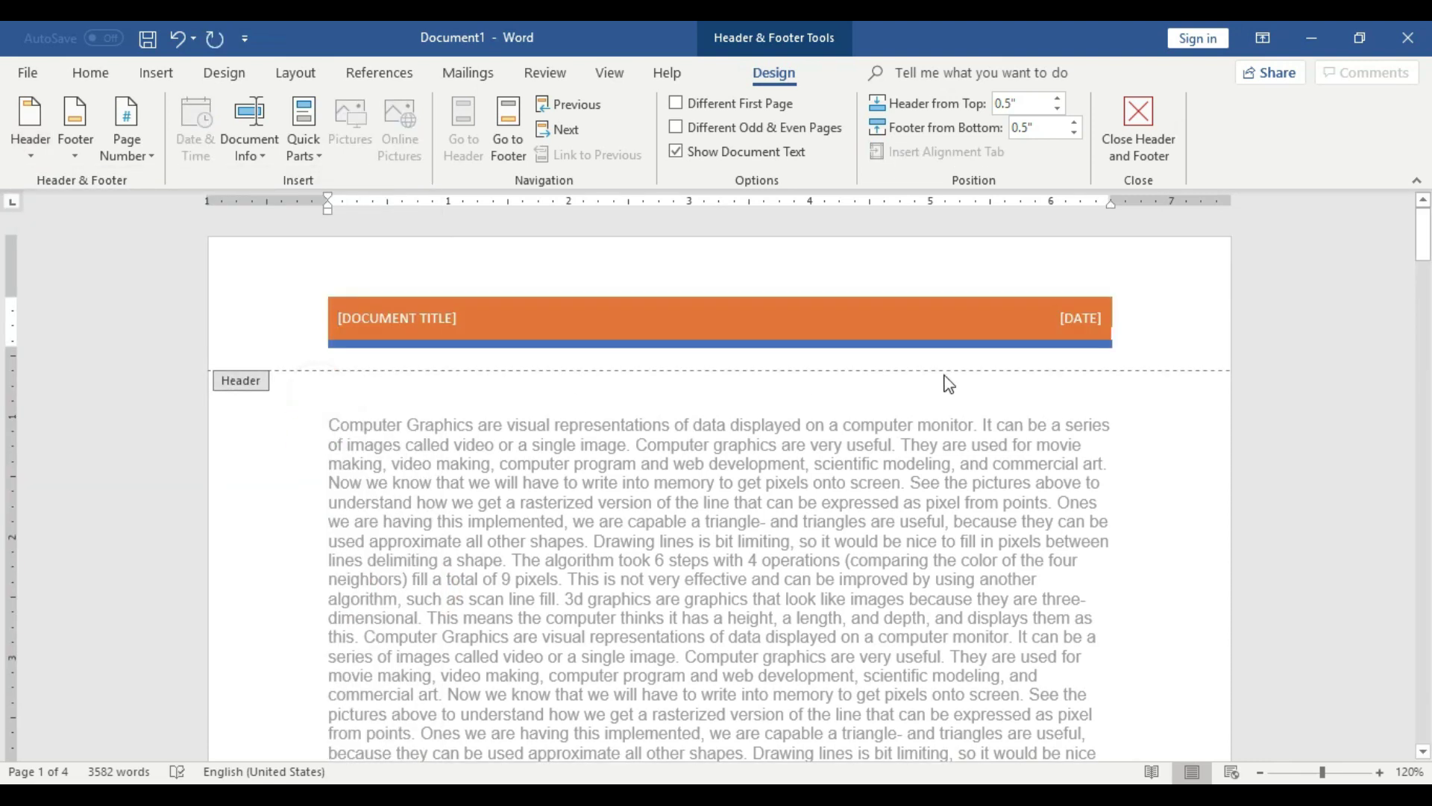
- Enter the instructor's name as the header title and set the header date to 15 December 2019
mouse_move(716, 323)
left_click(443, 321)
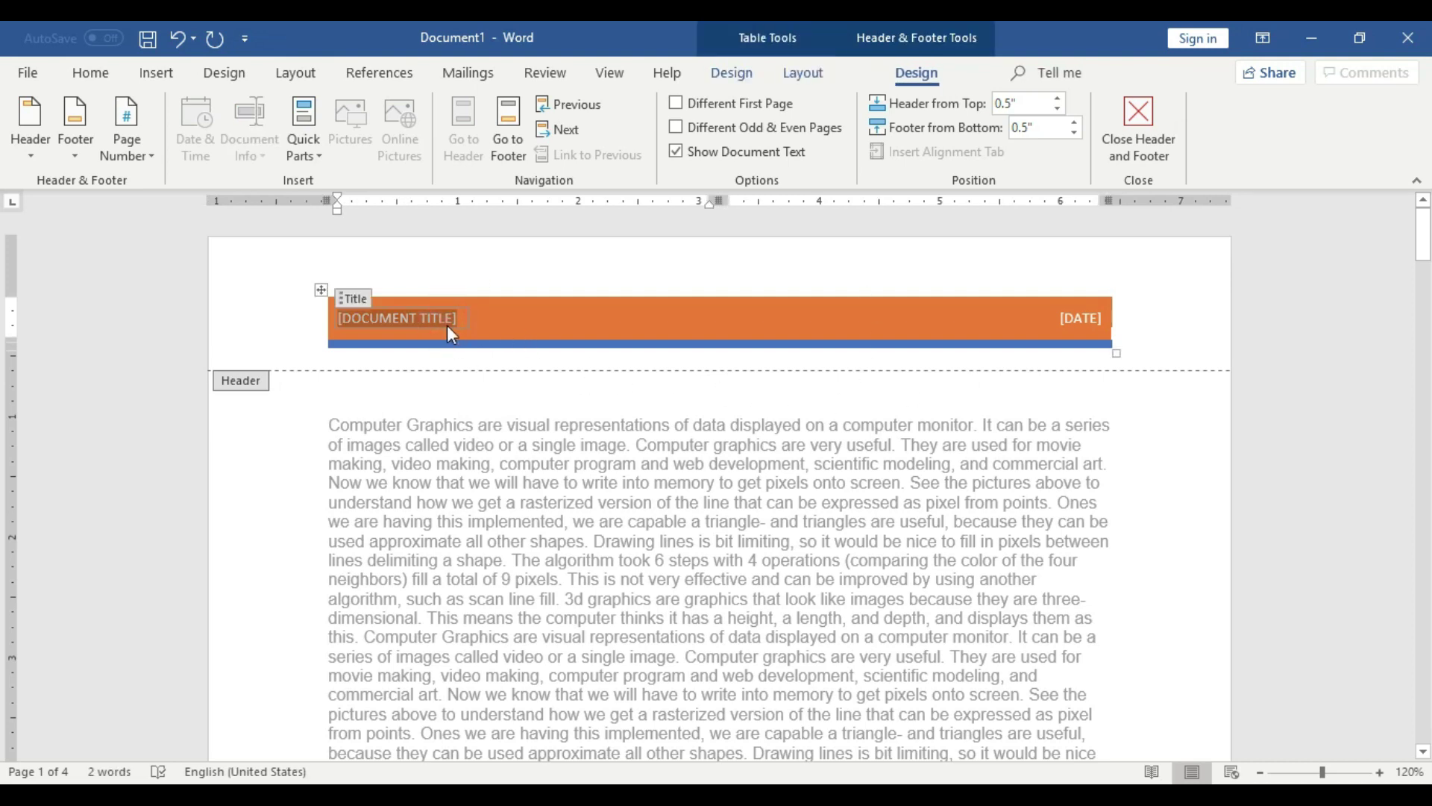
type("SIR ARSALAN")
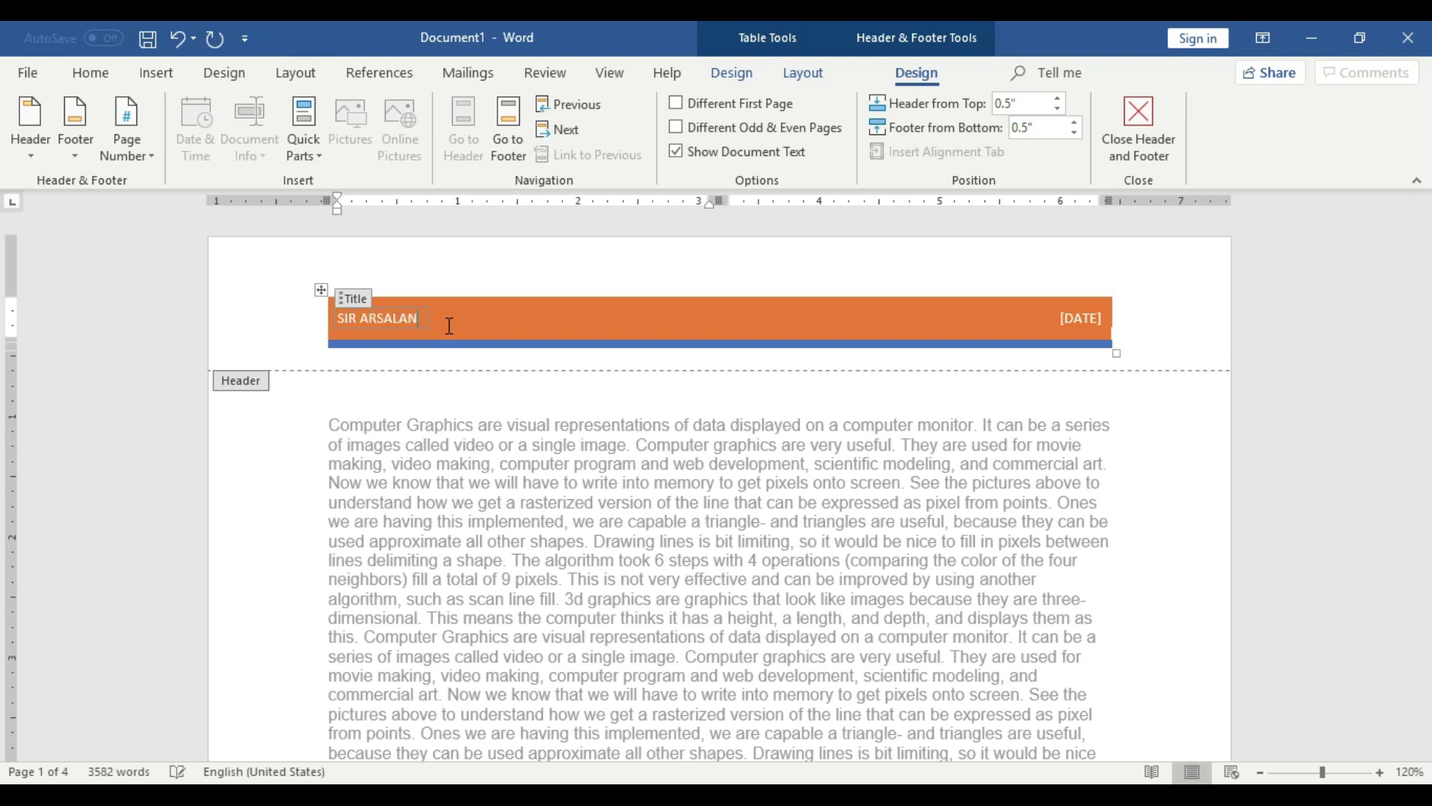
left_click(1095, 323)
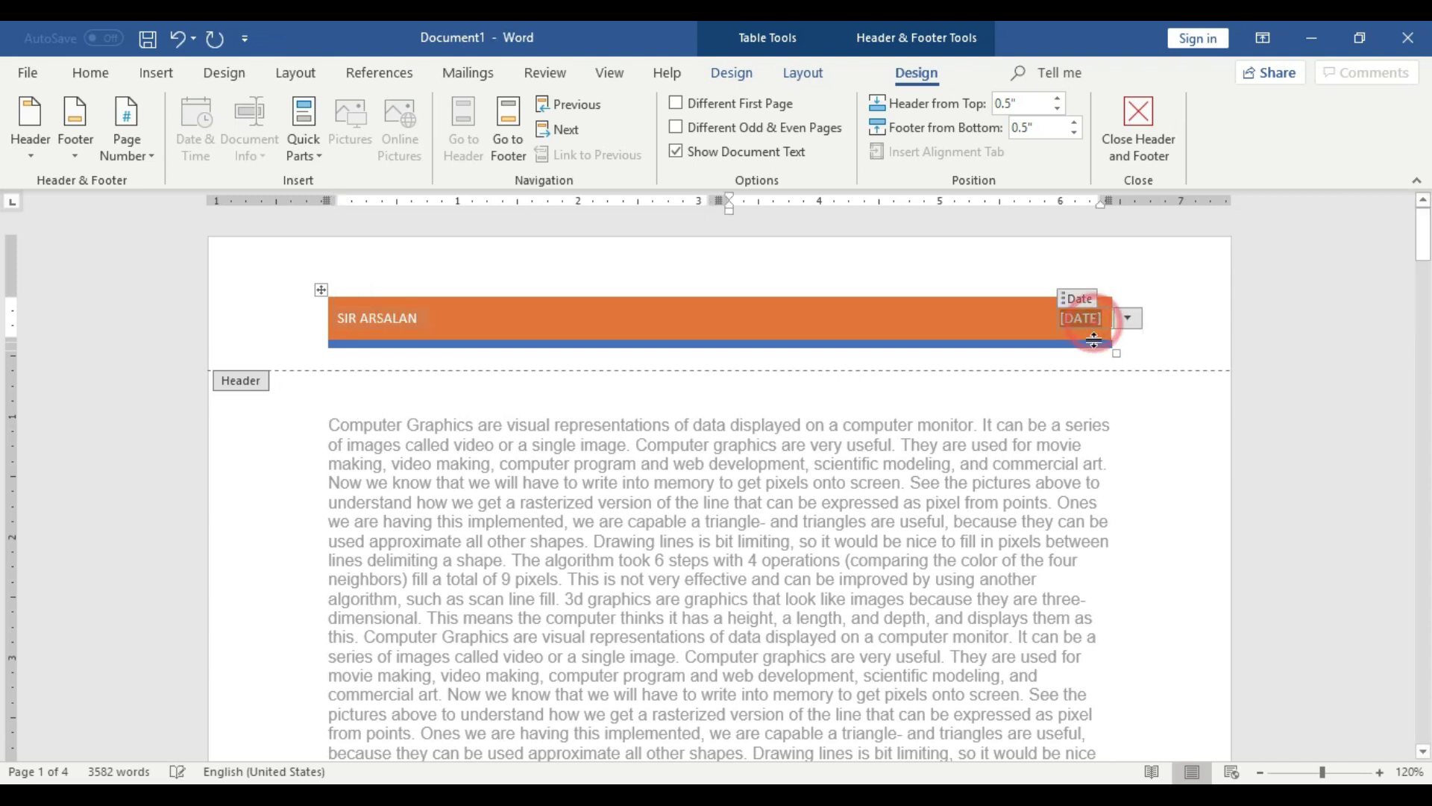
left_click(1128, 318)
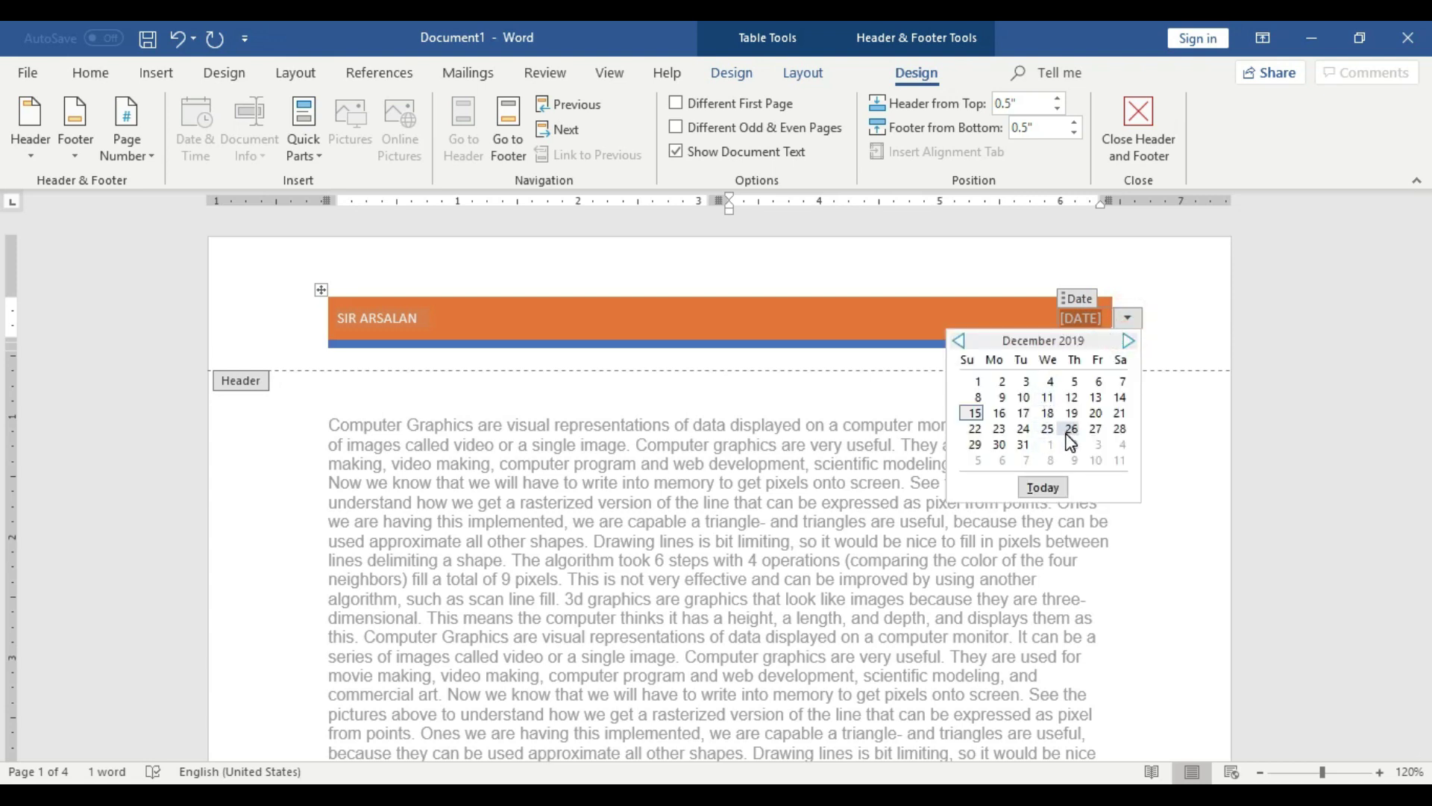
left_click(975, 414)
left_click(1198, 327)
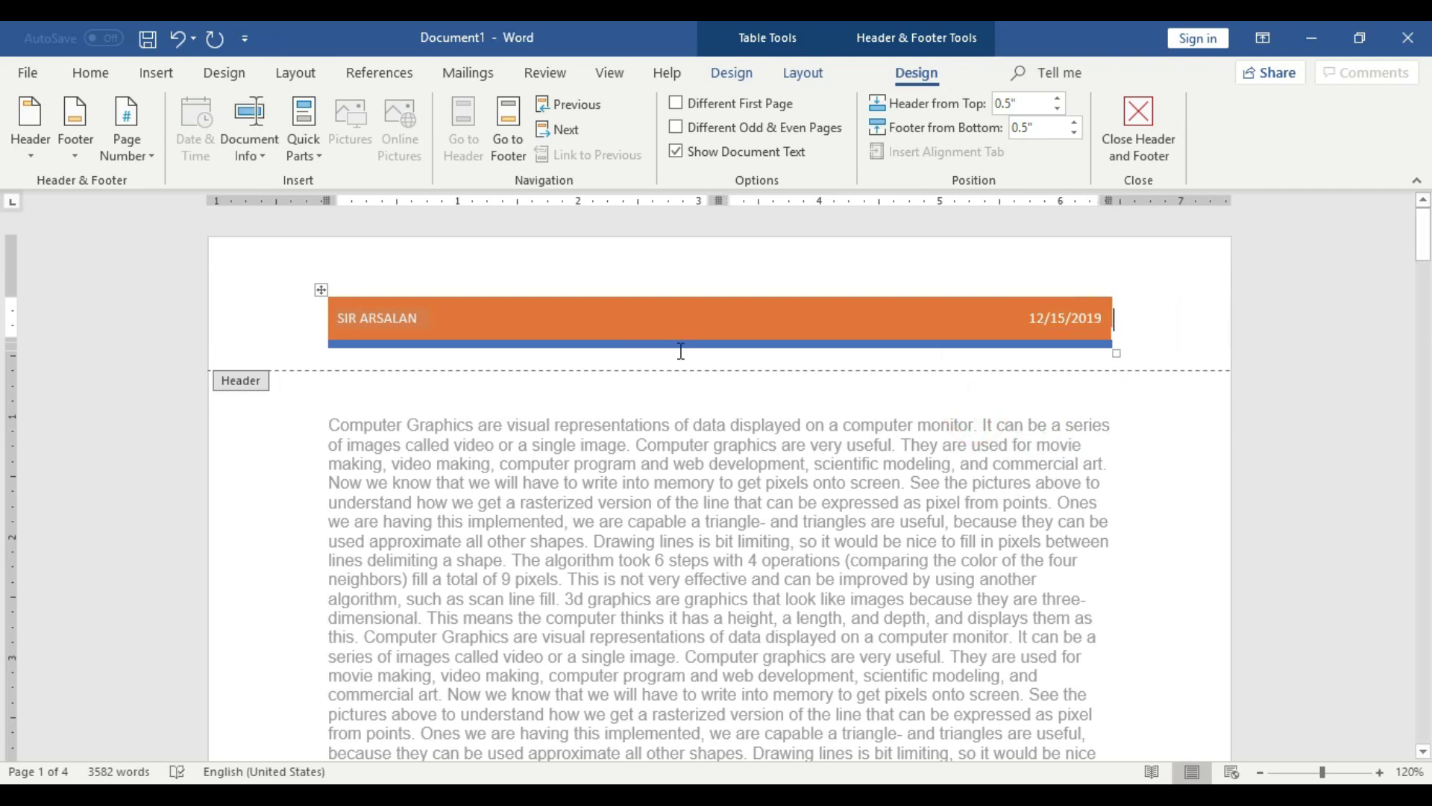
- Check the filled Retrospect header across the pages, then bring the Header gallery back up
scroll(932, 403, "down", 5)
scroll(939, 463, "down", 5)
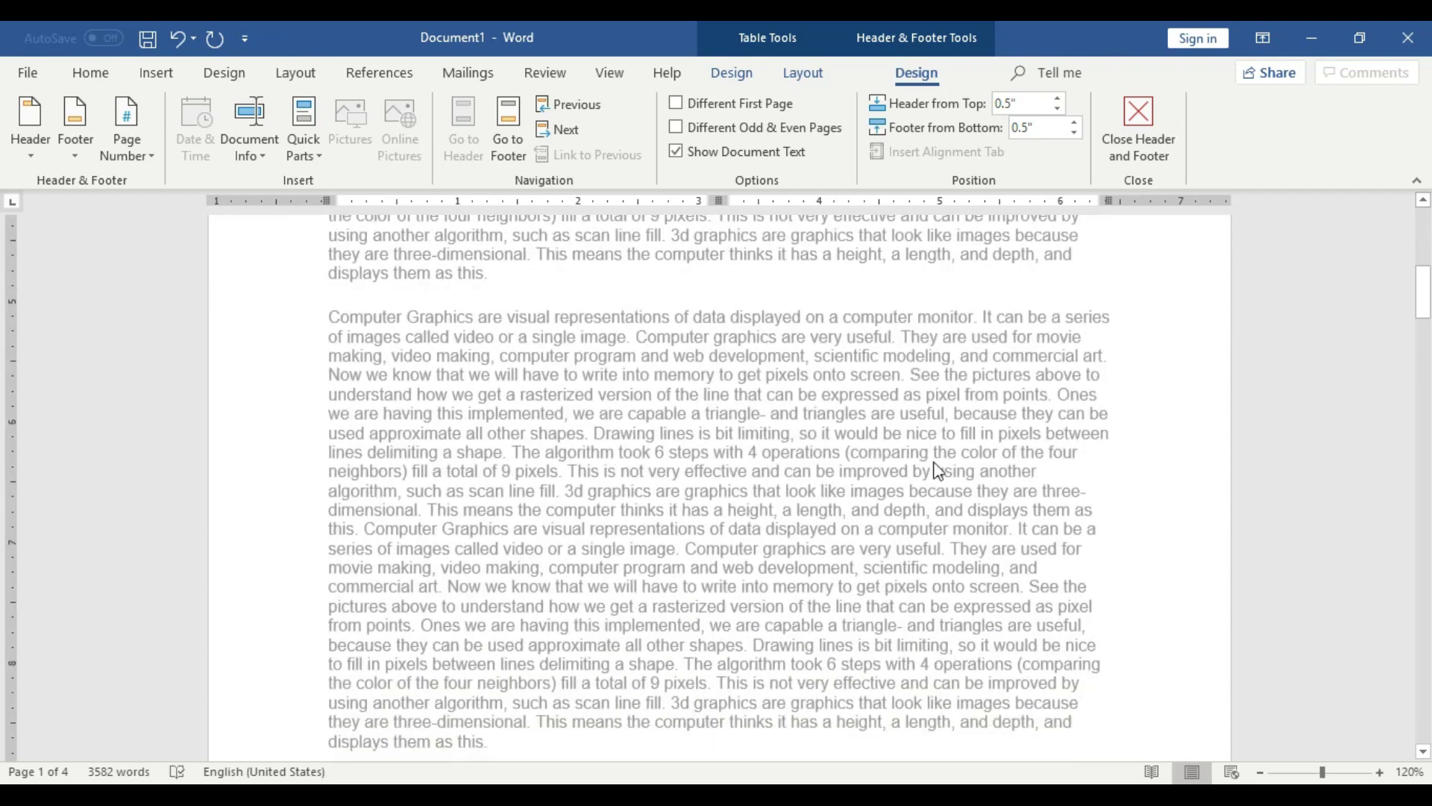
scroll(946, 521, "down", 5)
scroll(952, 522, "down", 5)
scroll(952, 522, "down", 5)
scroll(952, 522, "down", 5)
scroll(951, 522, "down", 5)
scroll(952, 522, "down", 2)
scroll(951, 522, "up", 5)
scroll(952, 522, "up", 5)
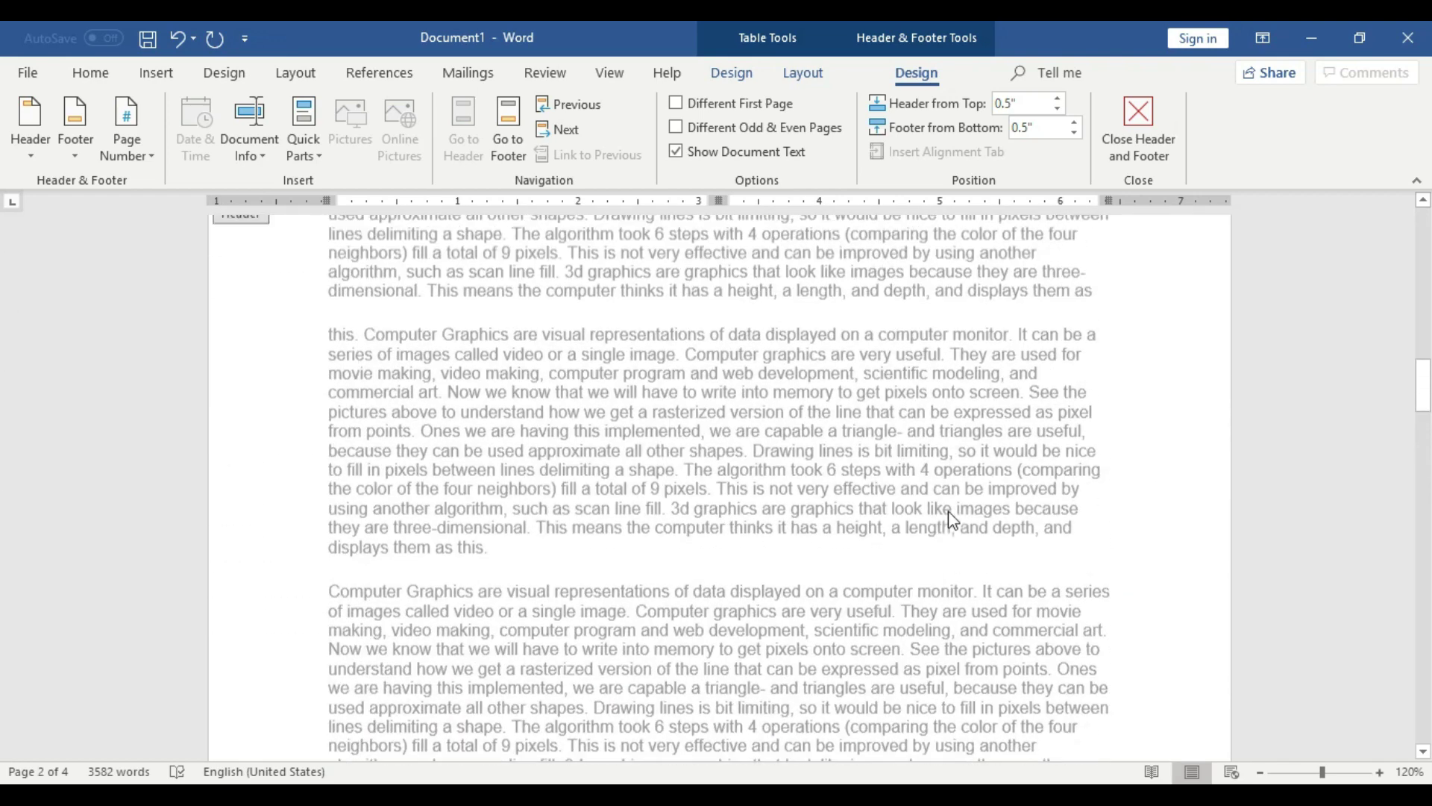
scroll(952, 519, "up", 5)
scroll(952, 515, "up", 5)
scroll(950, 511, "up", 3)
scroll(951, 512, "up", 2)
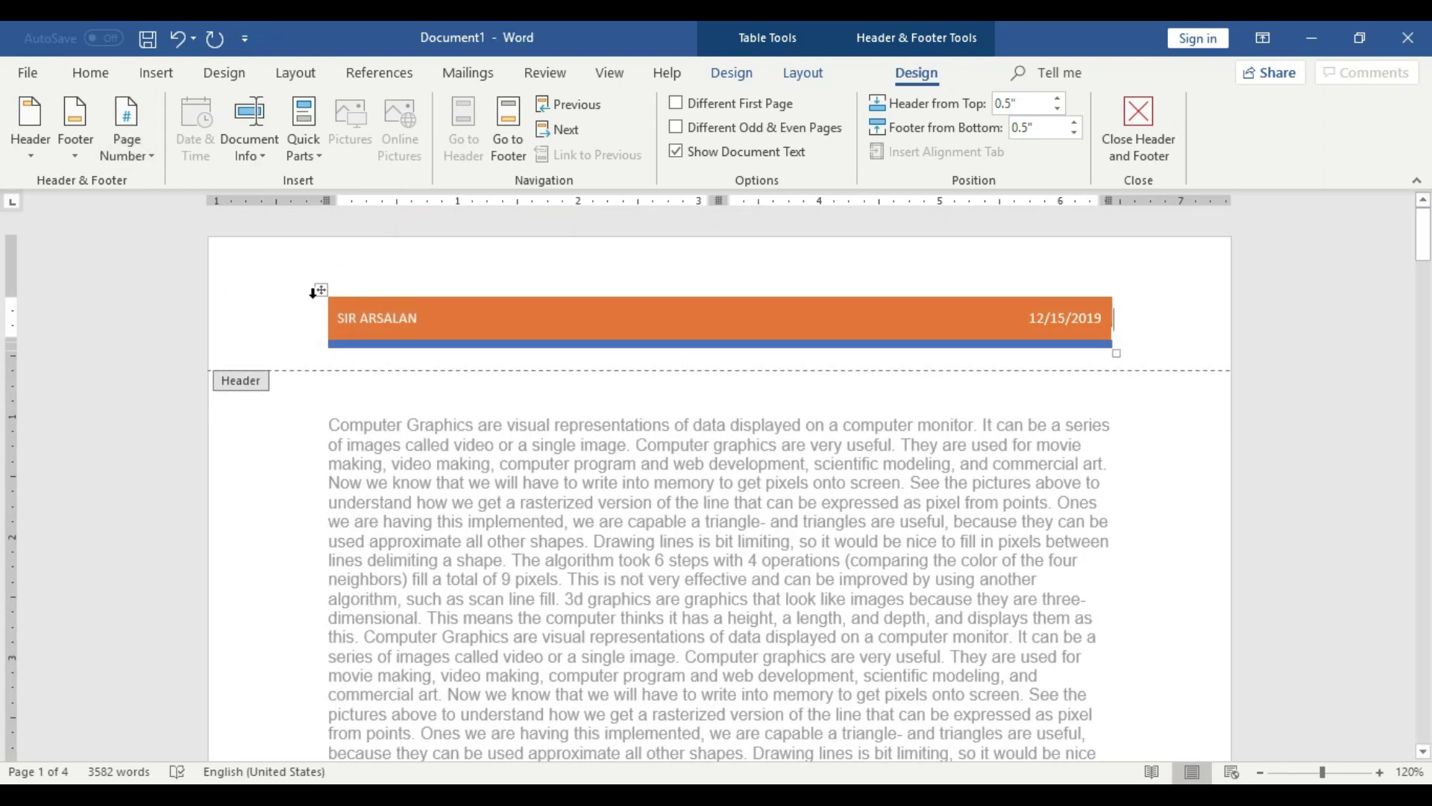
left_click(425, 286)
left_click(299, 321)
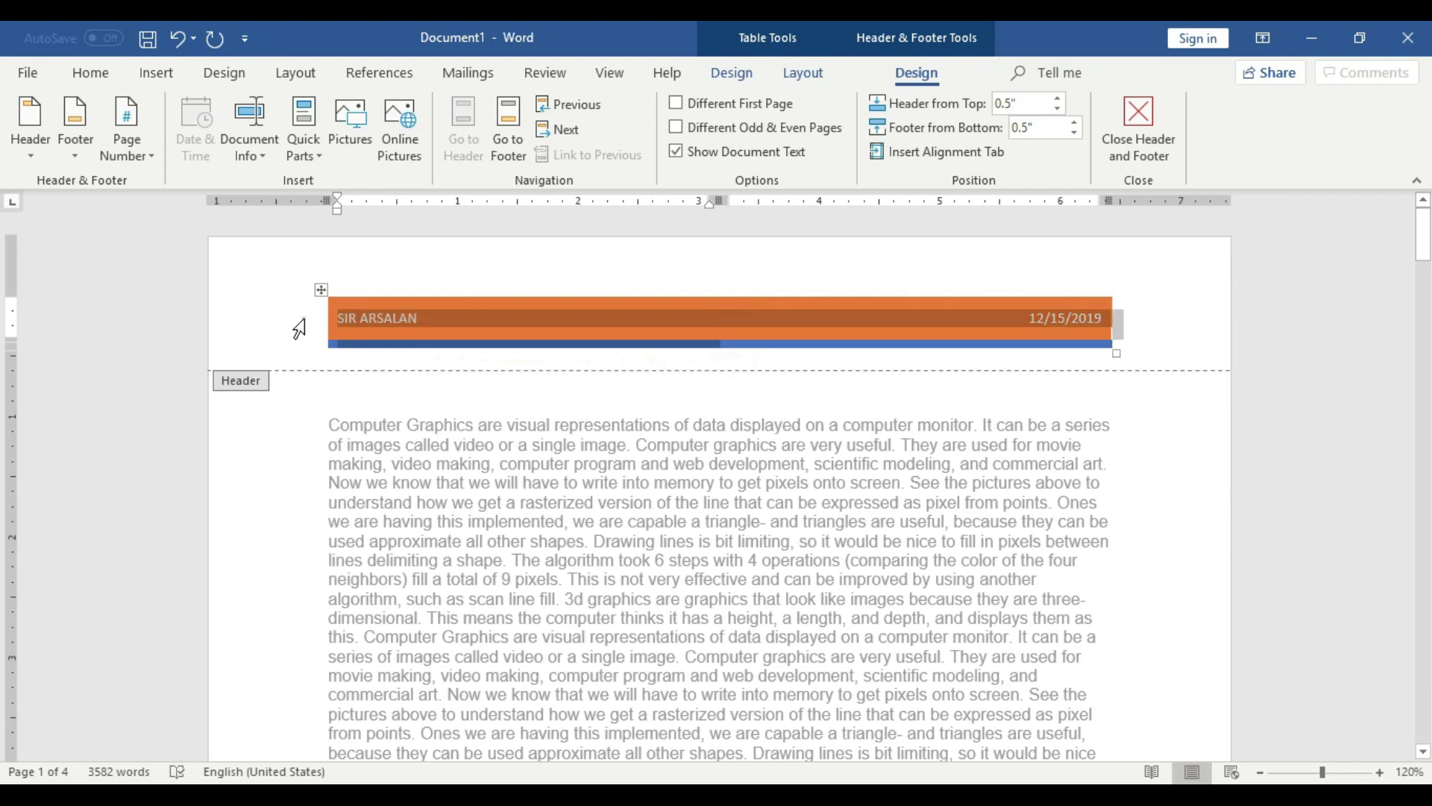
left_click(672, 278)
left_click(1144, 346)
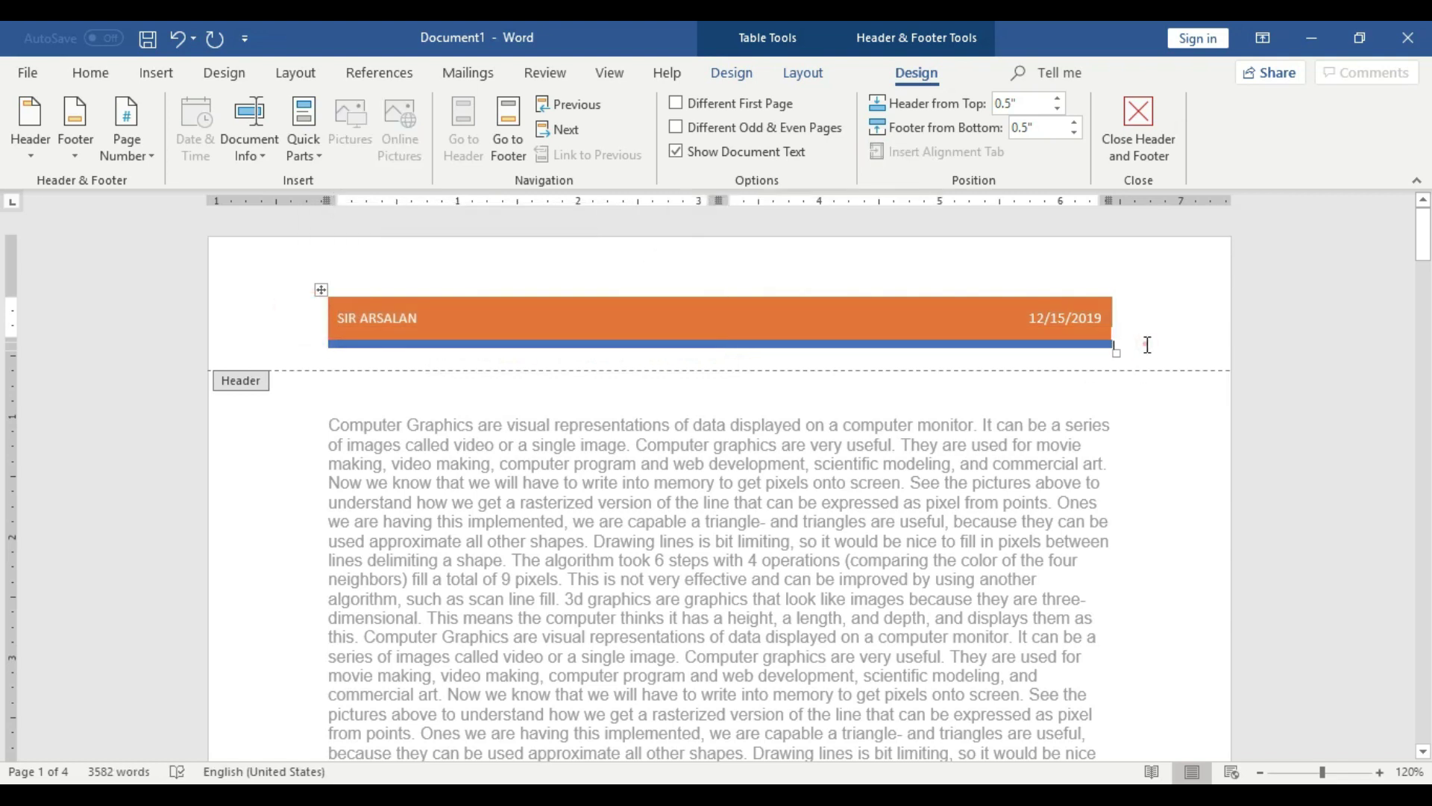
left_click(37, 139)
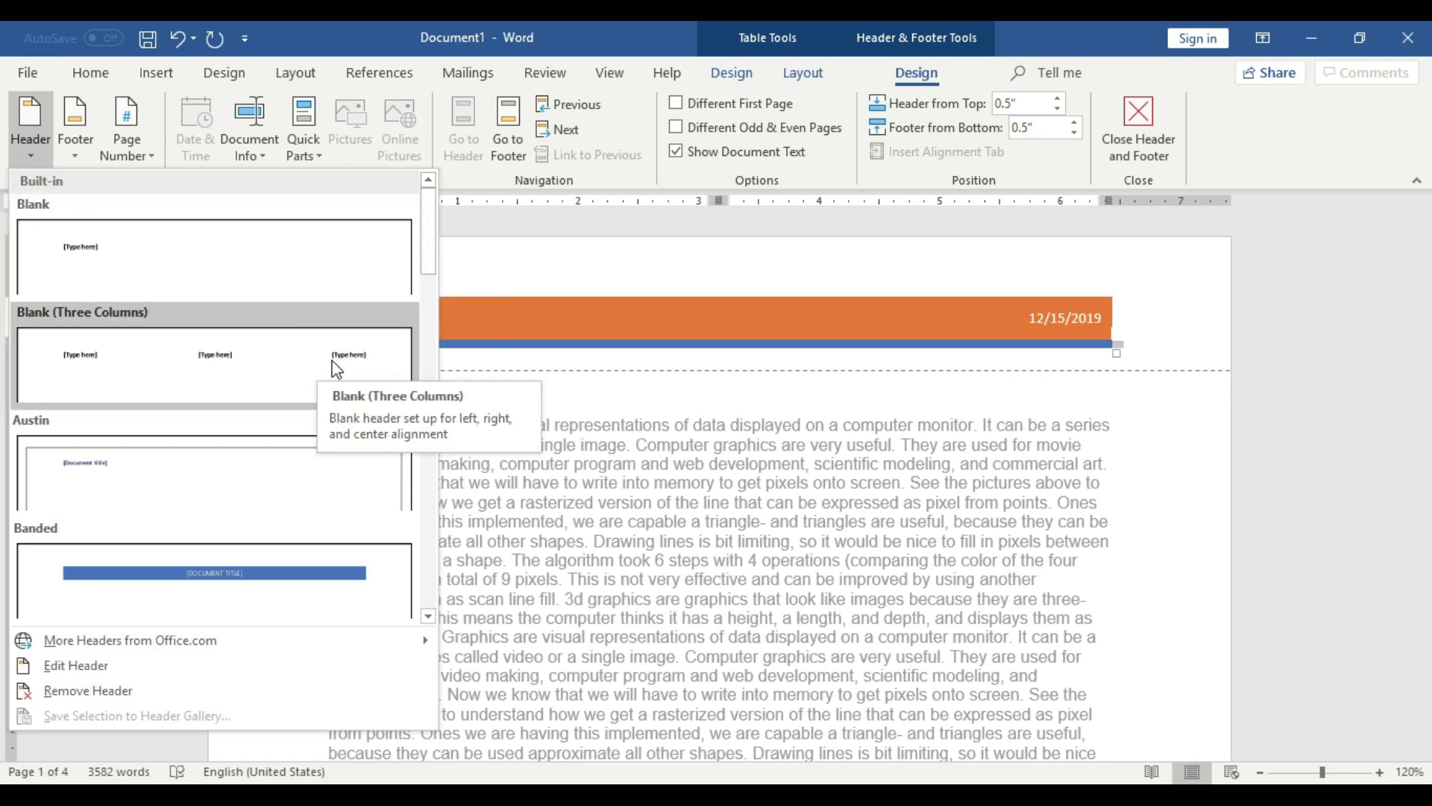
- Apply the Facet (Odd Page) header with the blue corner page number
scroll(428, 254, "down", 2)
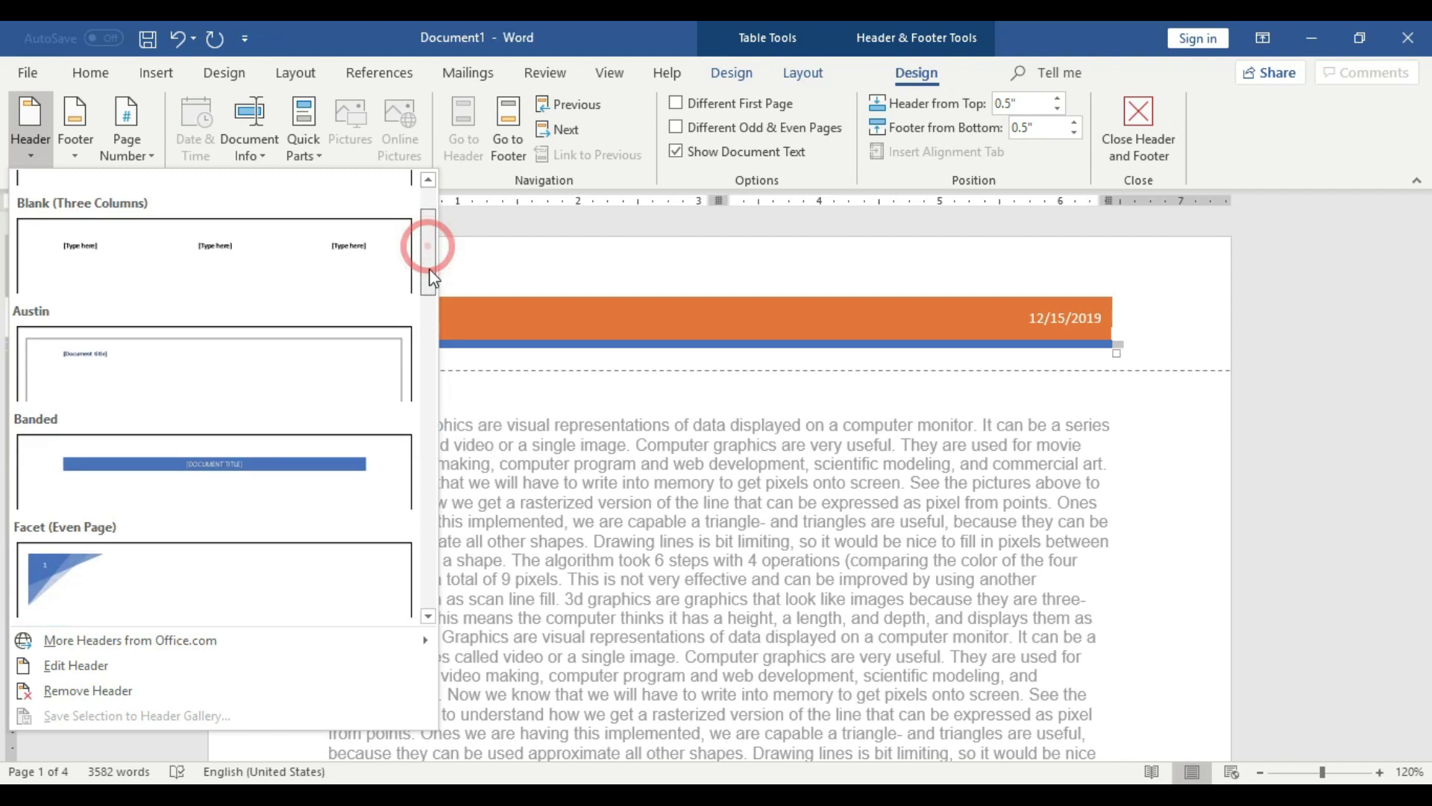
scroll(428, 254, "down", 2)
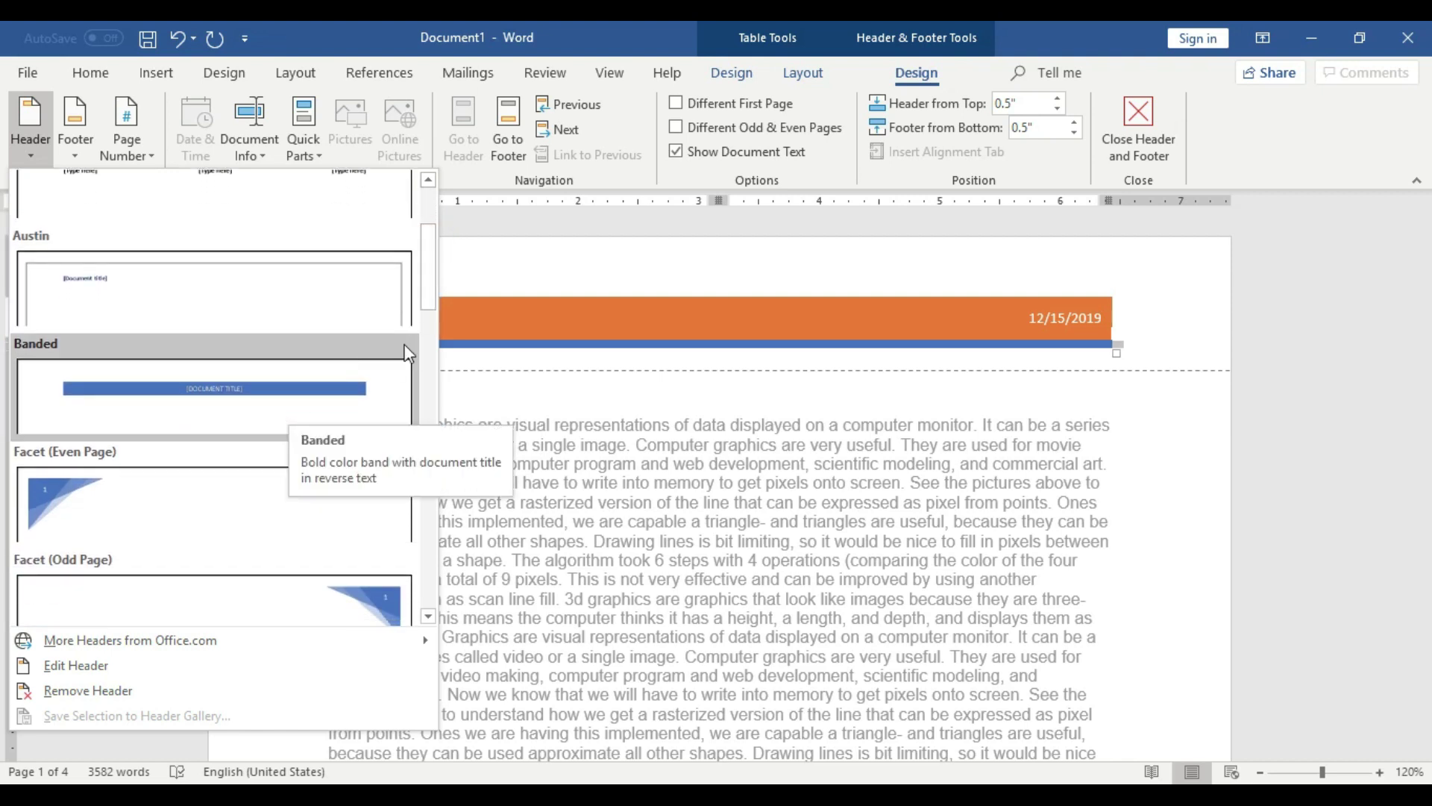
scroll(426, 283, "down", 2)
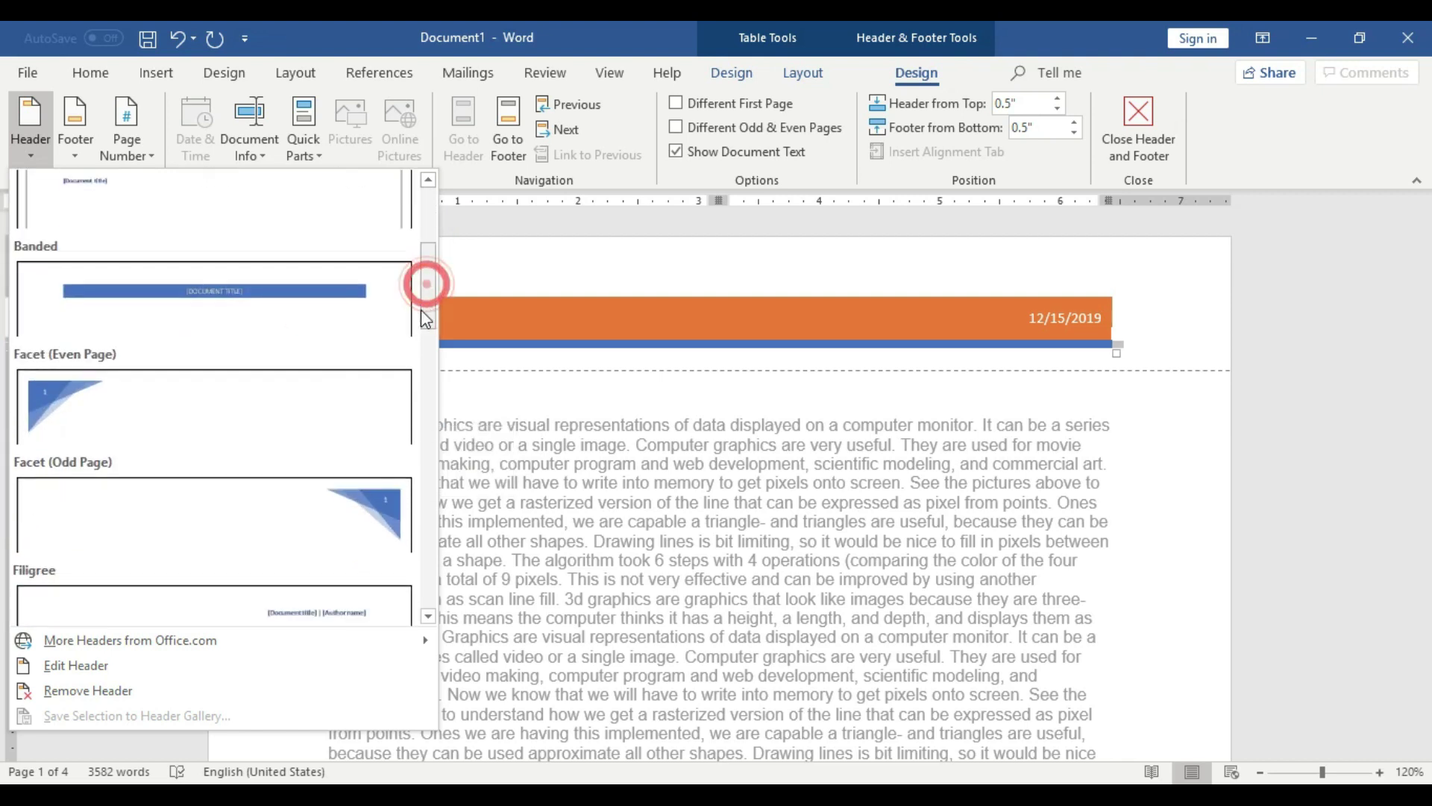
left_click(357, 522)
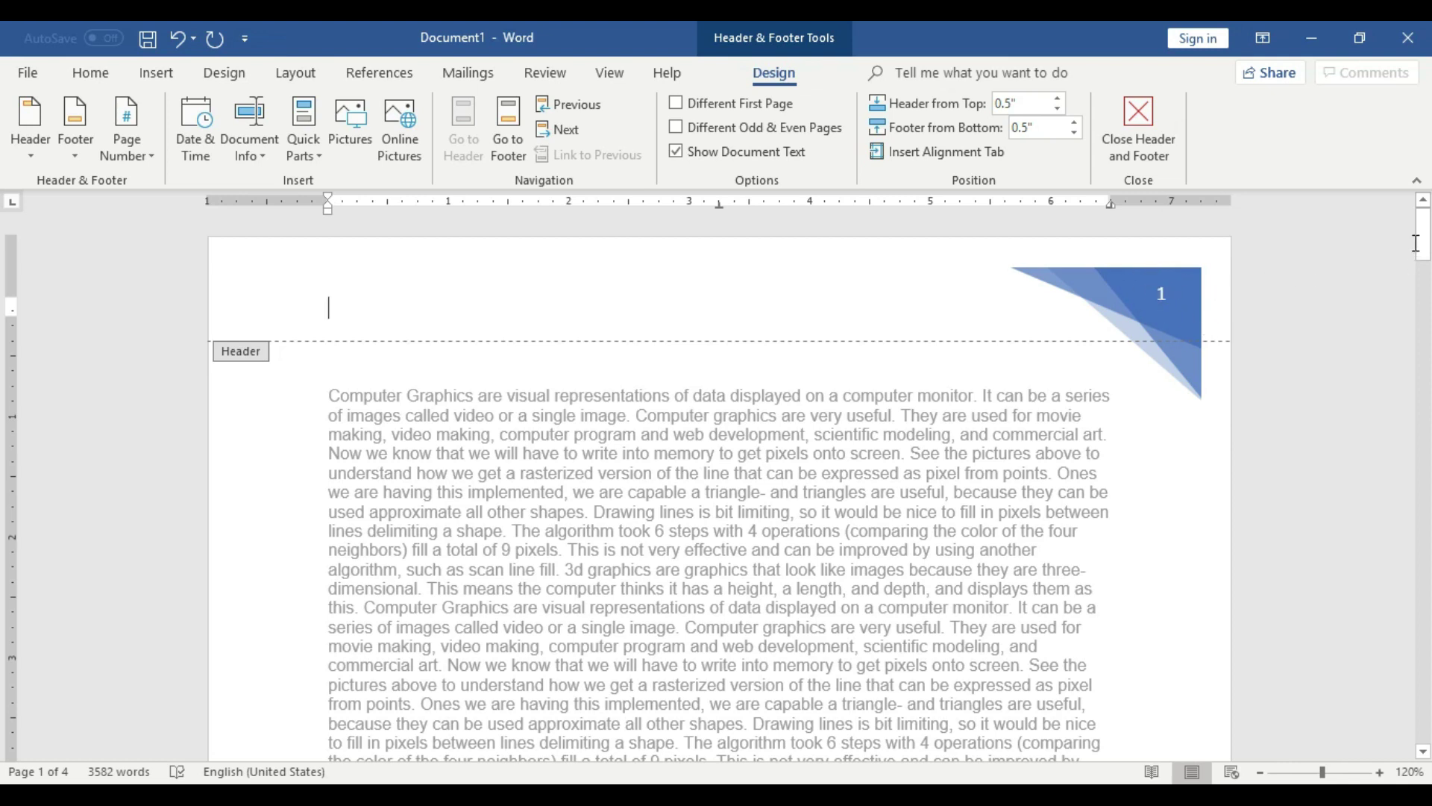
- Check the corner page-number header on each page and return to the body text
left_click_drag(1422, 240, 1425, 354)
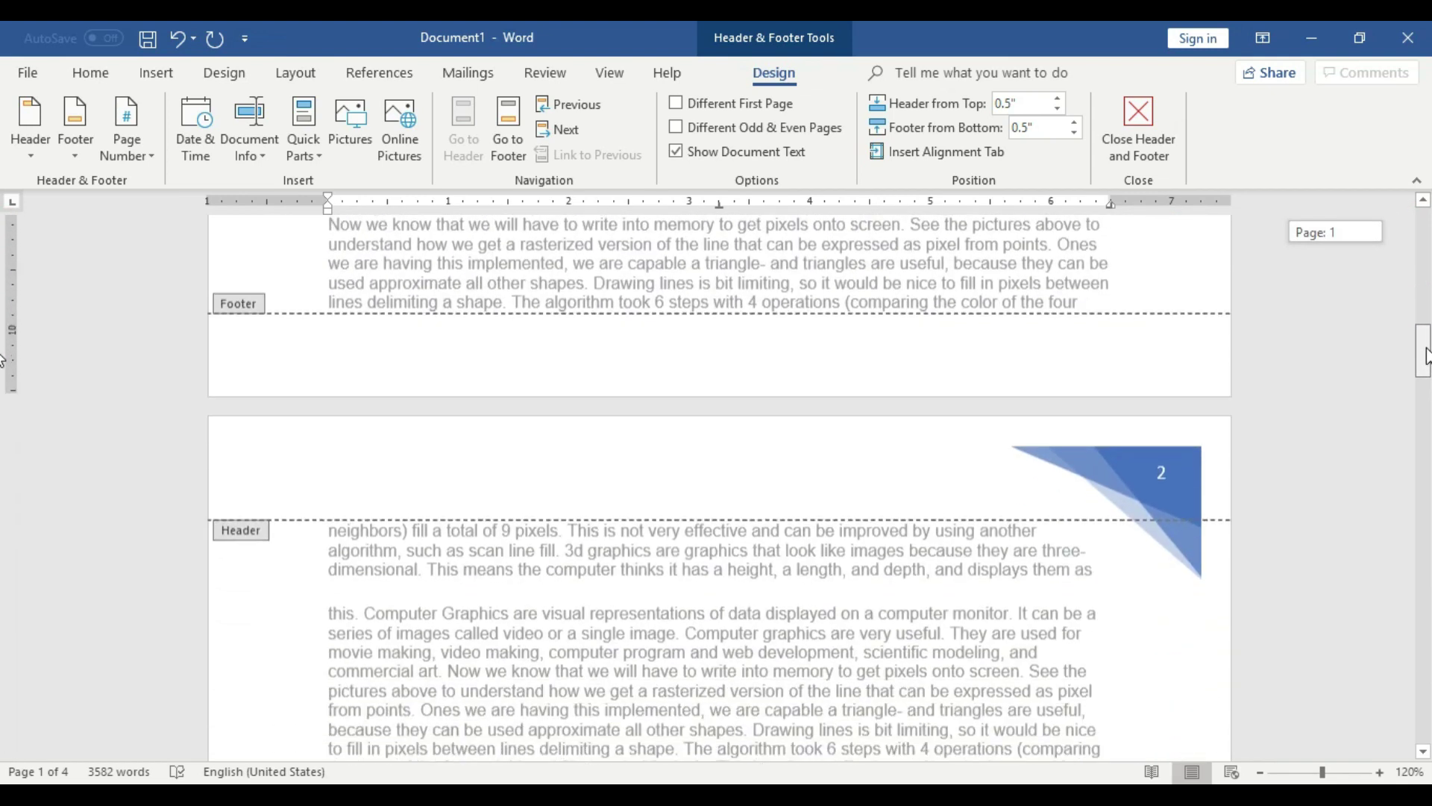
left_click_drag(1425, 354, 1425, 630)
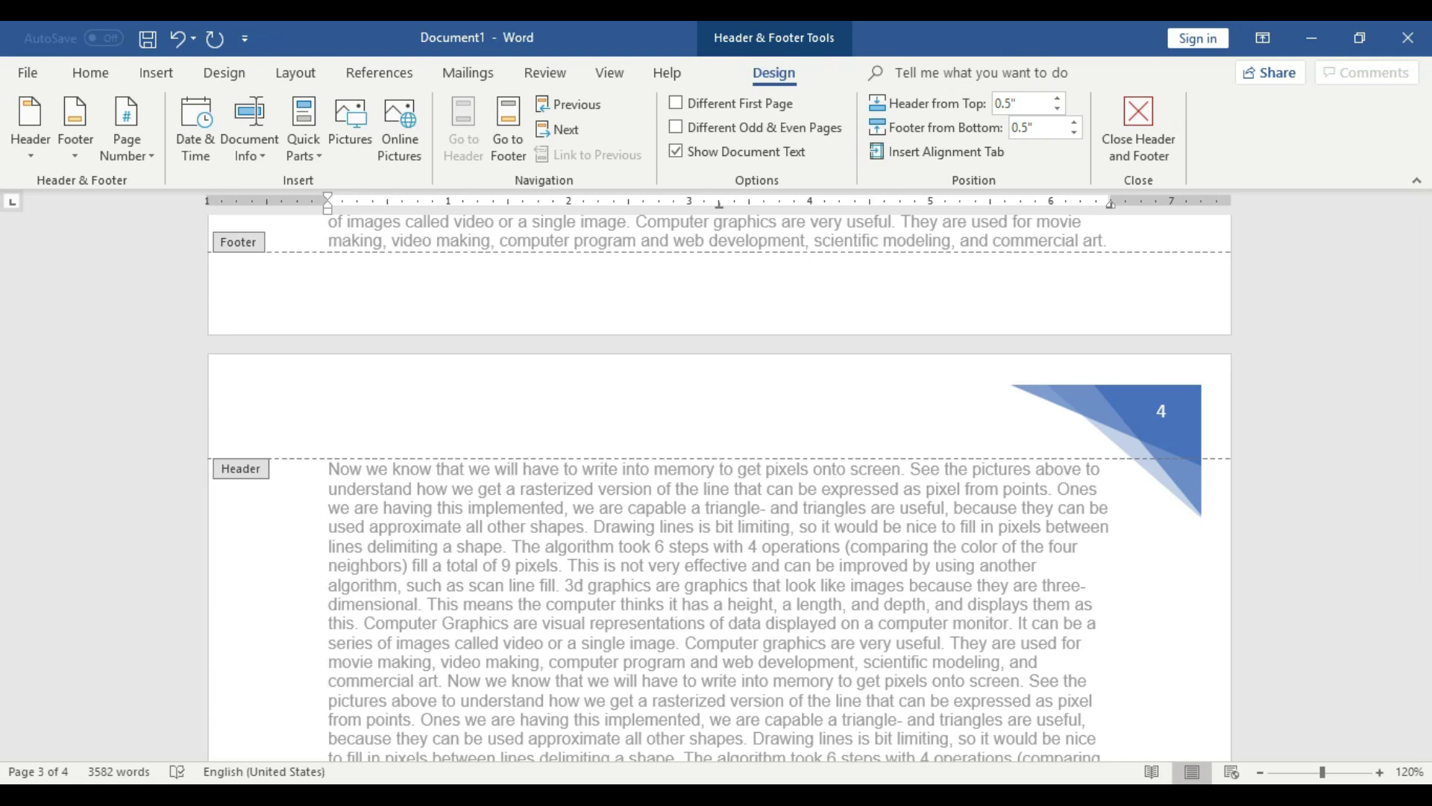
scroll(812, 619, "down", 1)
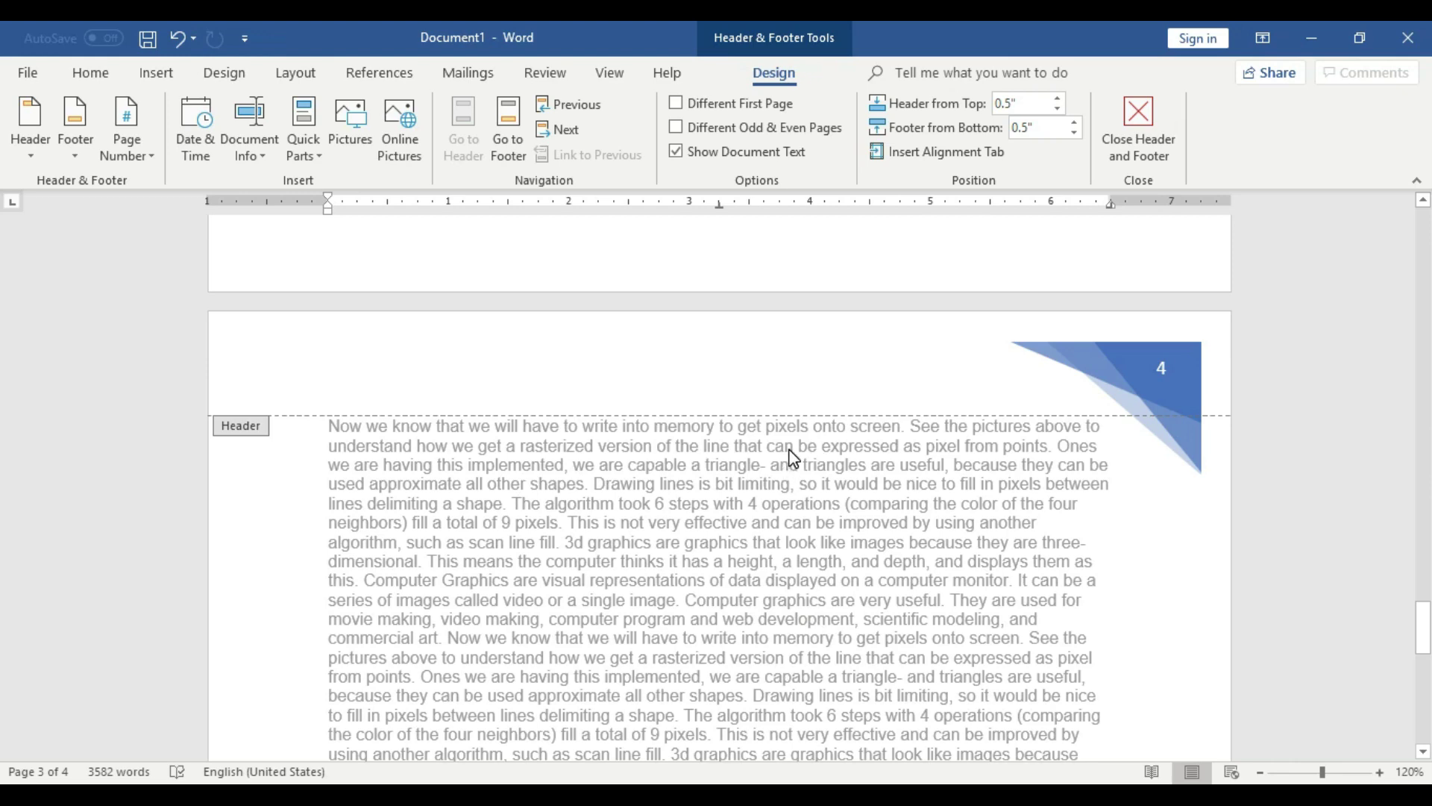
scroll(790, 452, "up", 3)
scroll(789, 452, "up", 4)
scroll(789, 452, "up", 4)
scroll(789, 452, "up", 3)
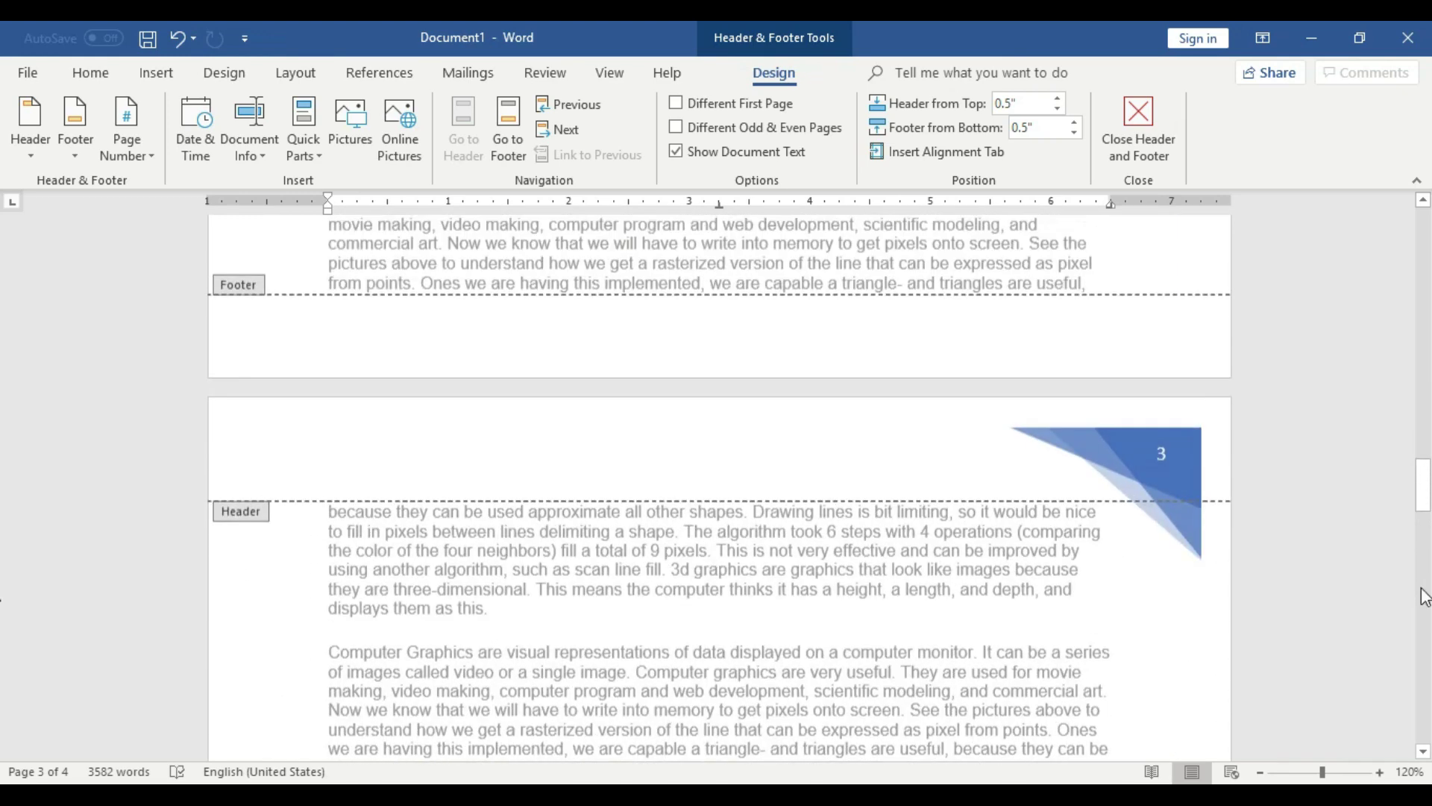
left_click_drag(1423, 486, 1425, 241)
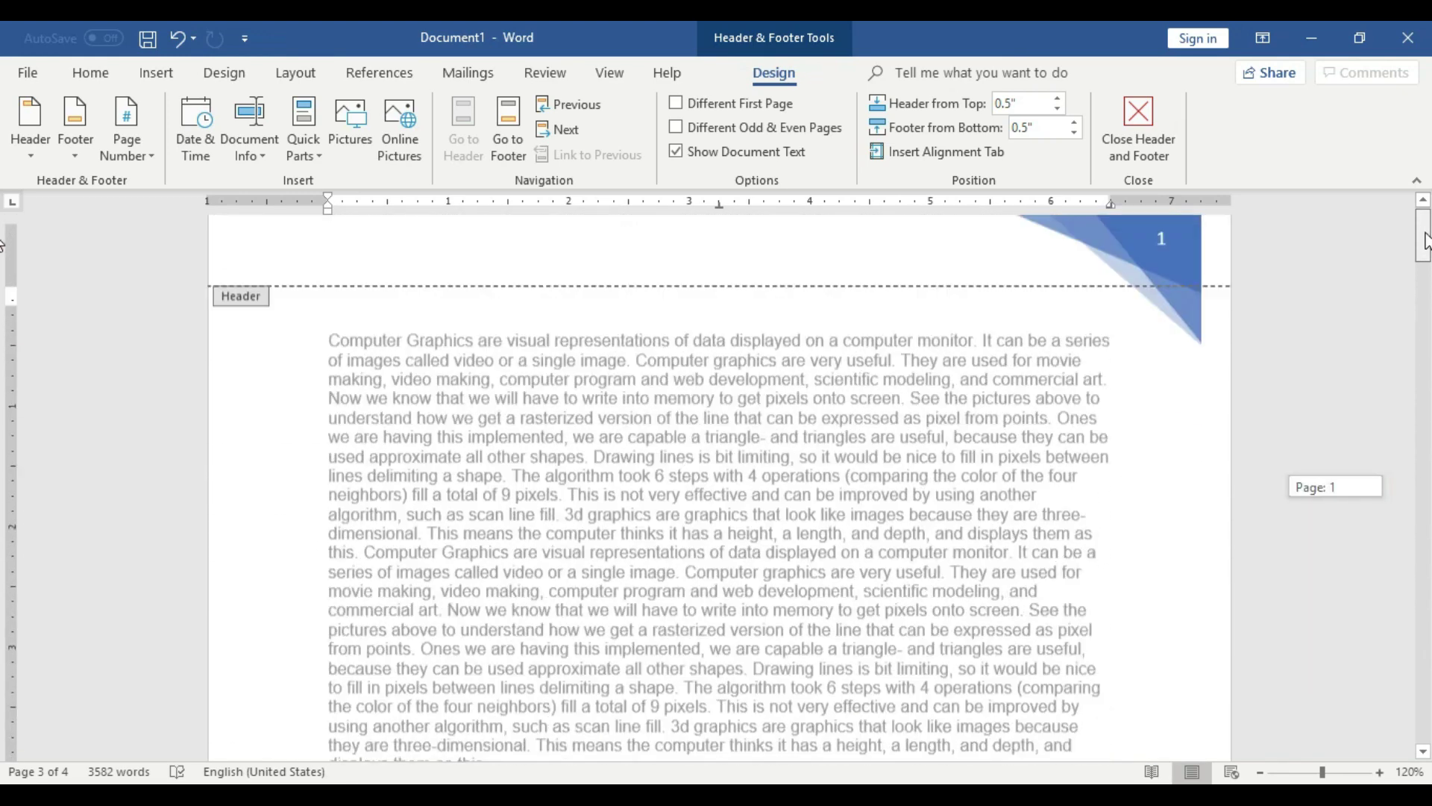
left_click(288, 378)
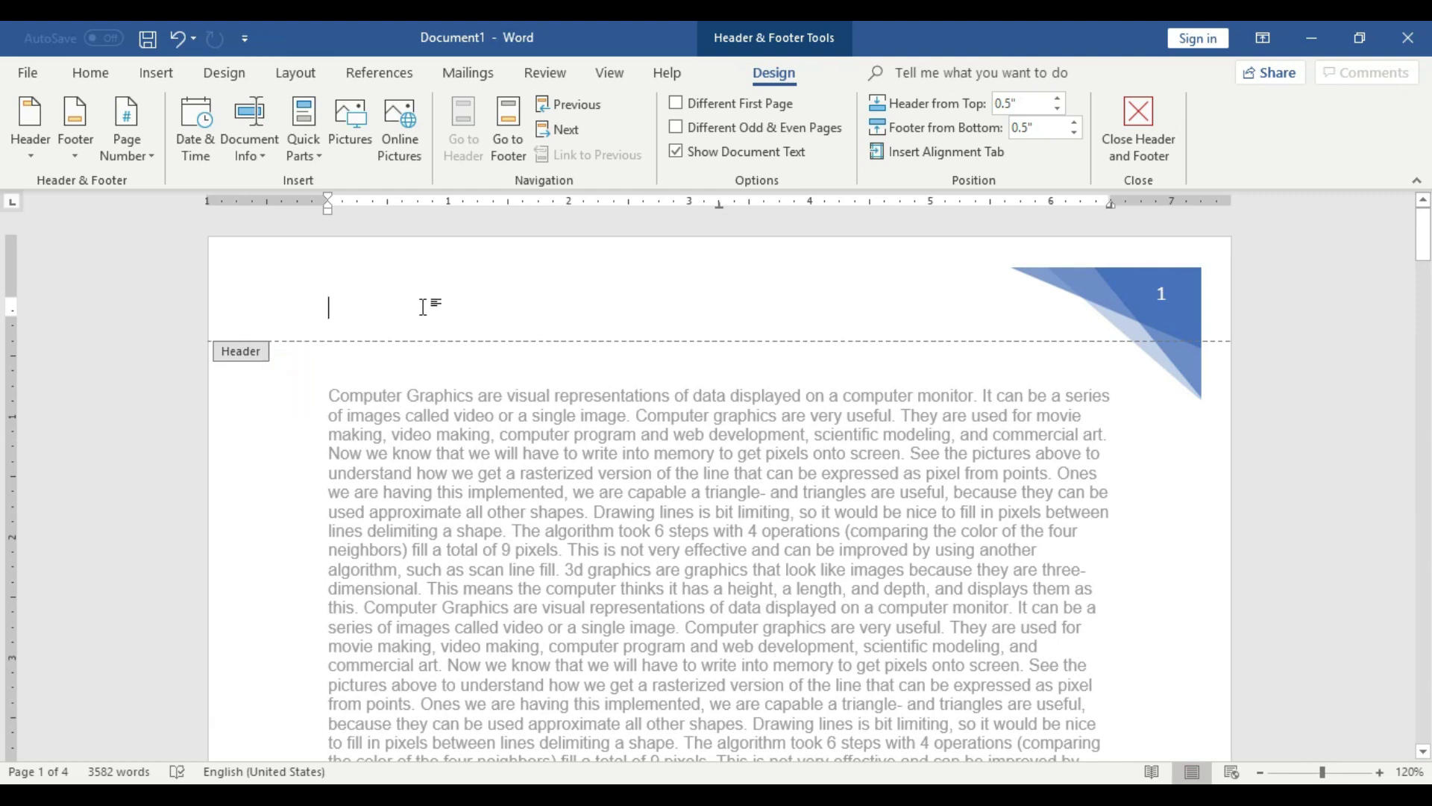
double_click(307, 391)
- Try the Facet (Even Page) left-corner triangle header
left_click(659, 288)
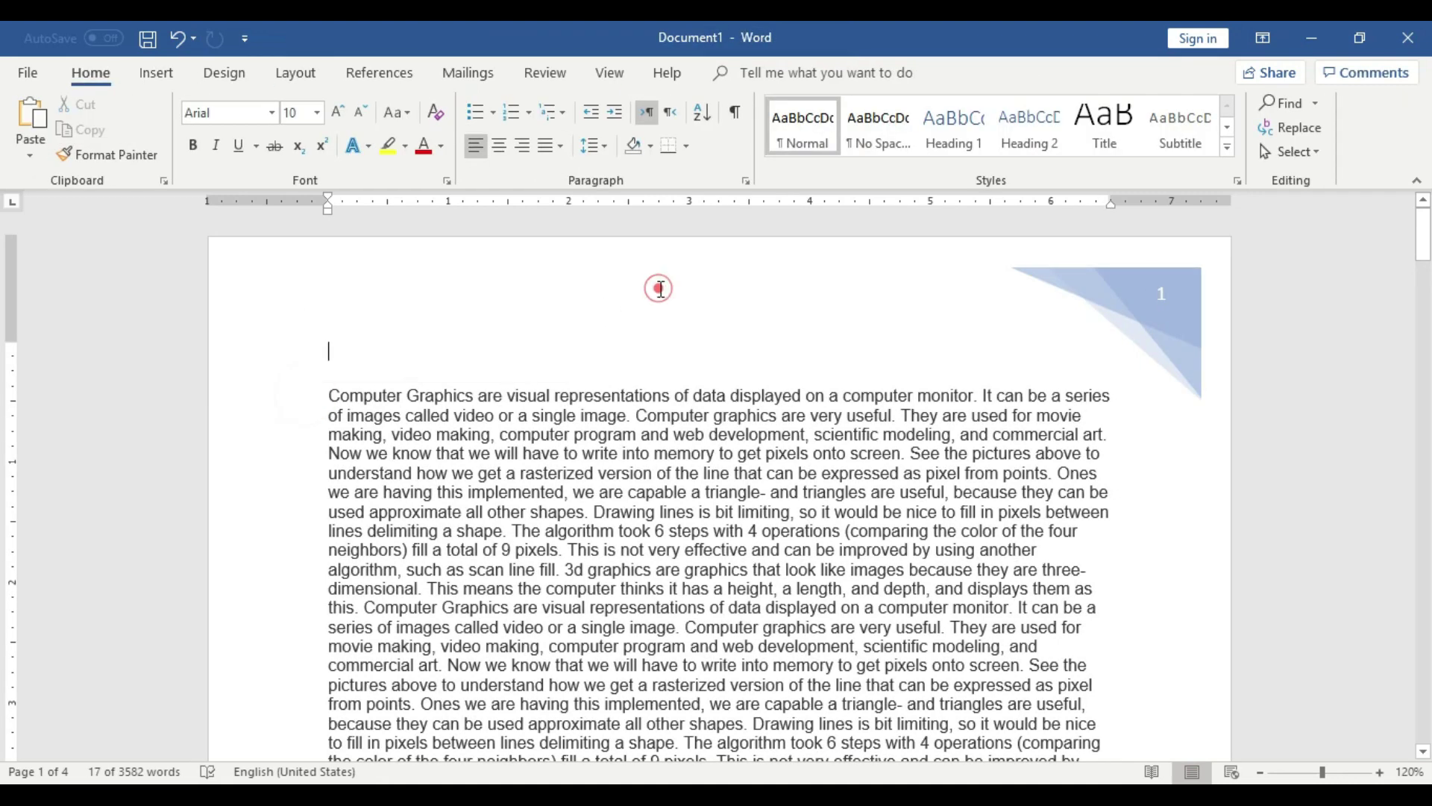
left_click(33, 123)
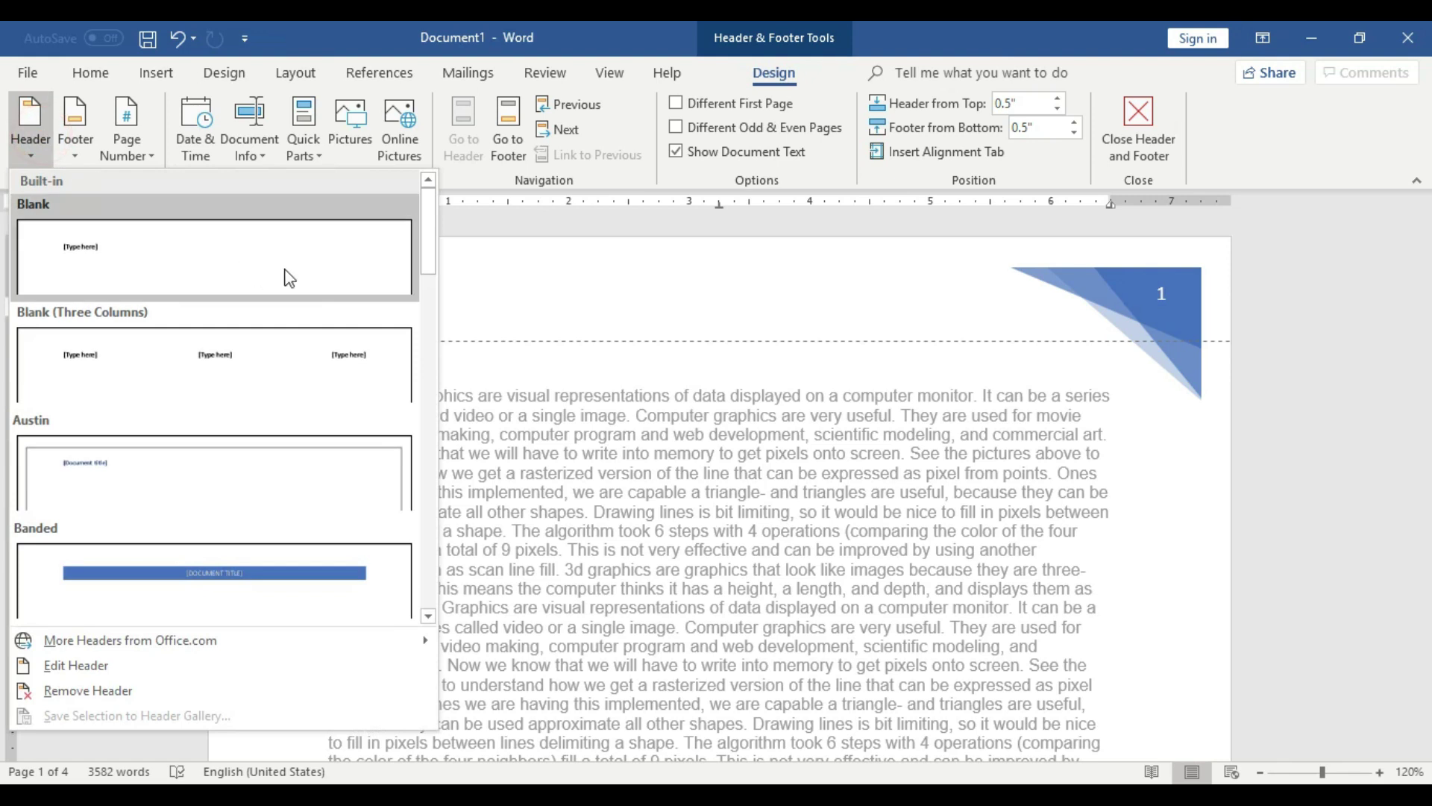
left_click_drag(428, 222, 429, 299)
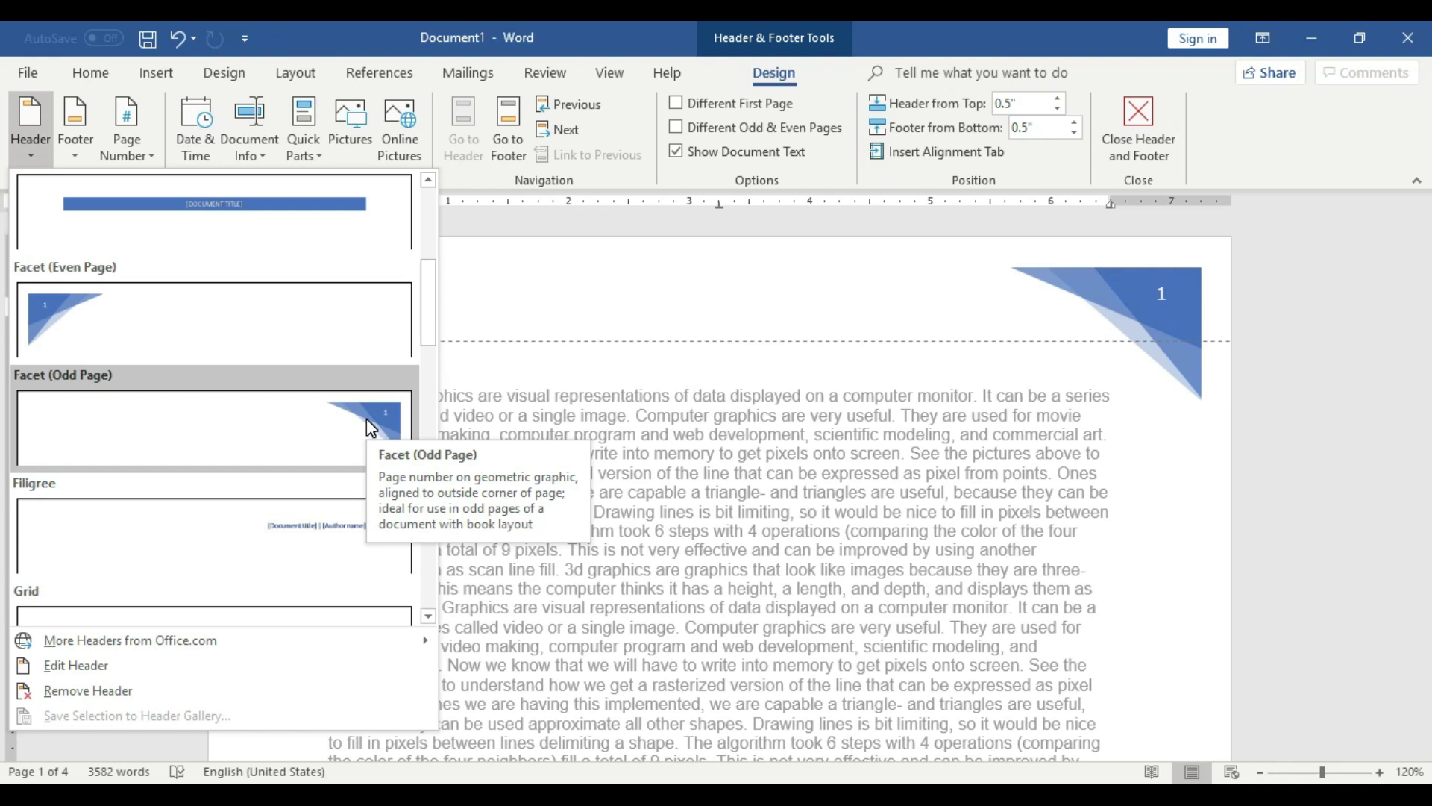
left_click(227, 357)
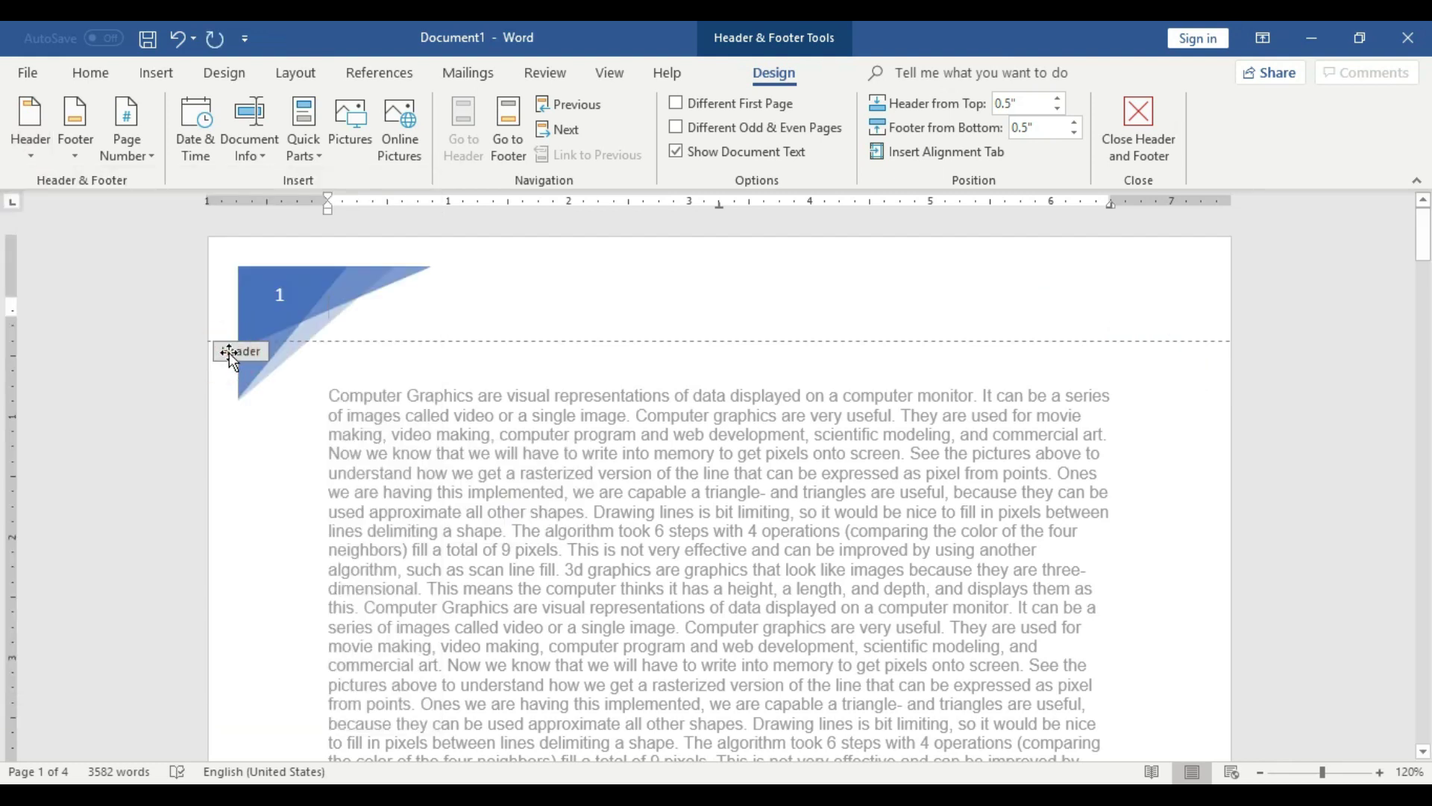
- Switch to the Ion (Dark) blue box page-number header, then browse the gallery again without changing it
left_click(34, 134)
left_click_drag(428, 261, 430, 410)
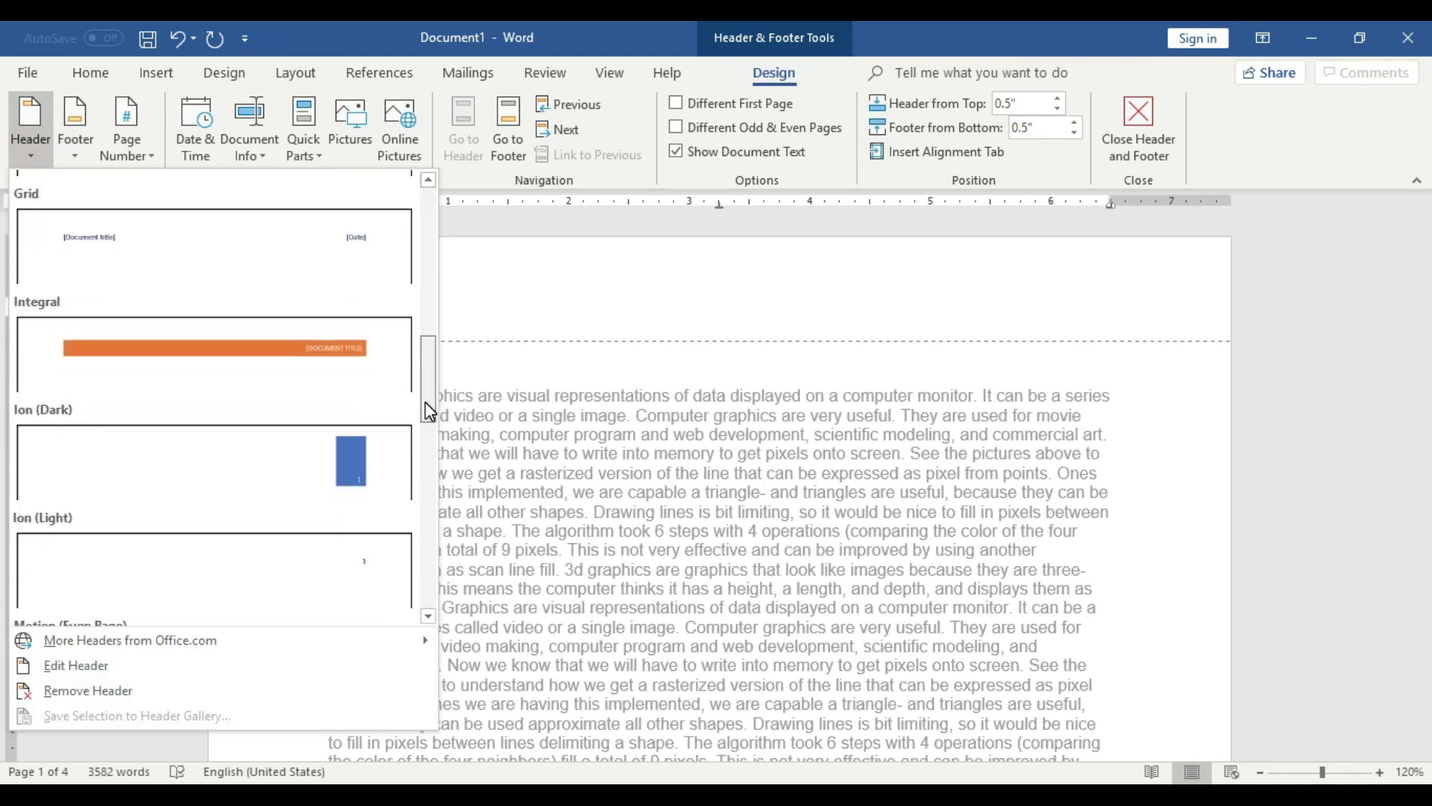
left_click(376, 474)
left_click_drag(1421, 233, 1419, 551)
left_click(30, 126)
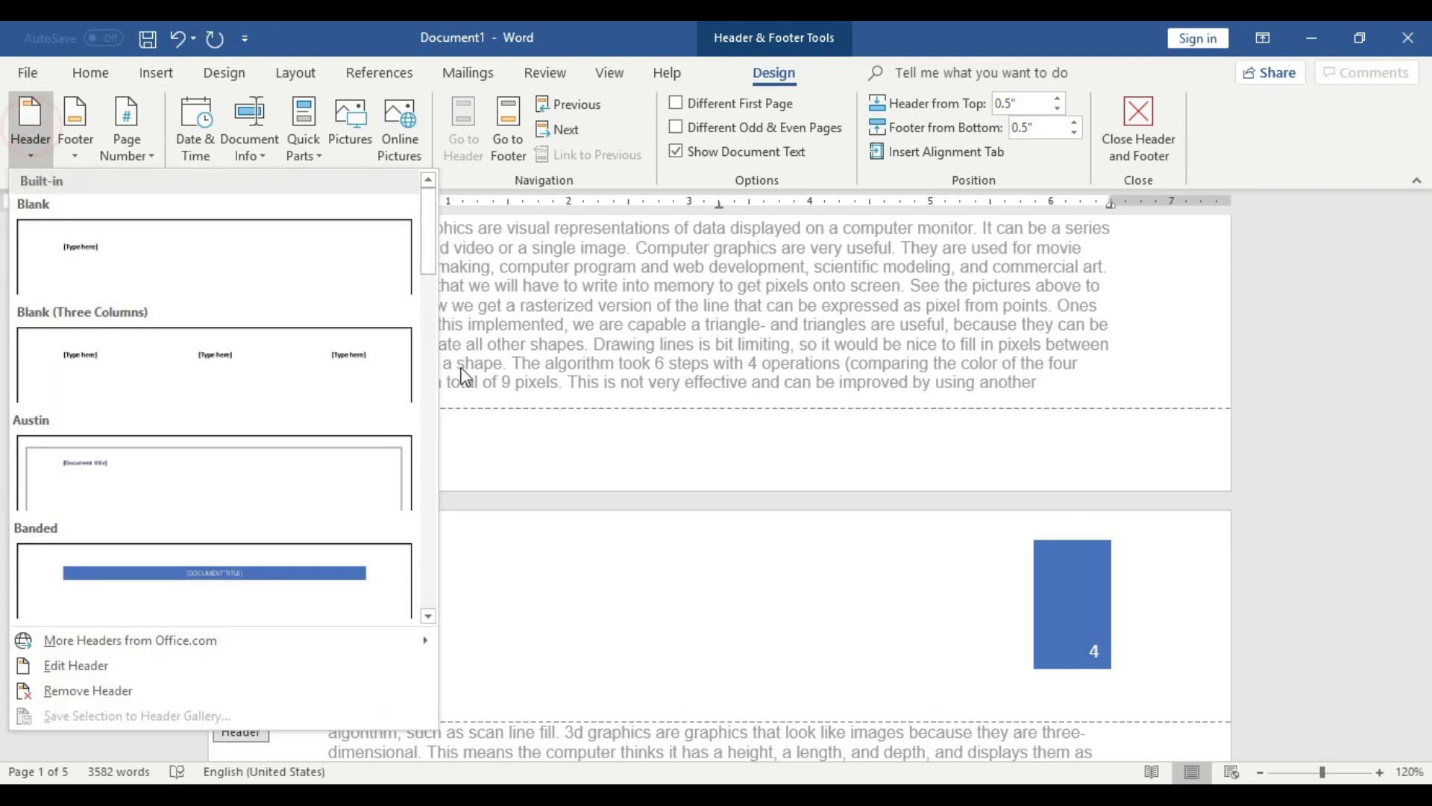
left_click_drag(439, 252, 431, 601)
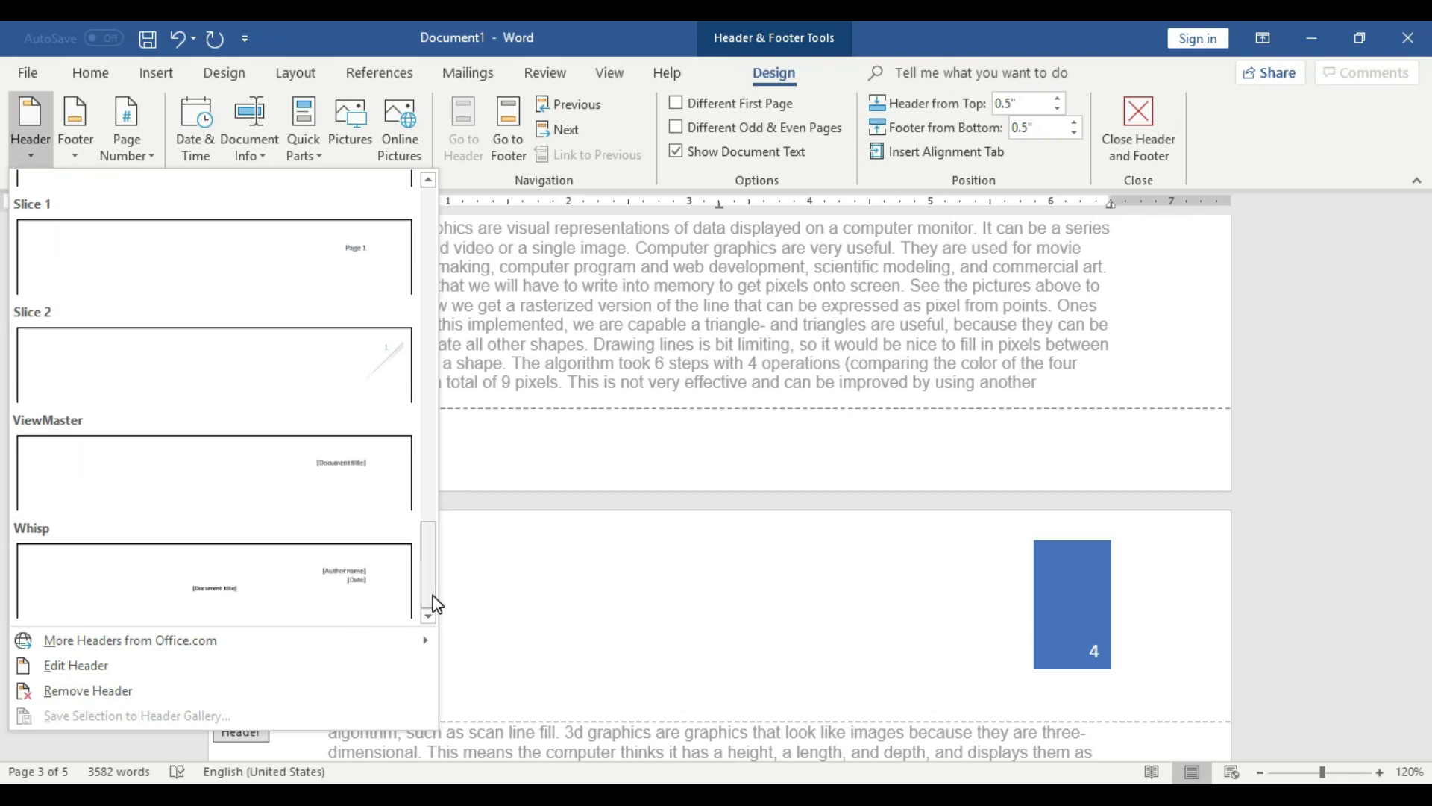
left_click(1134, 384)
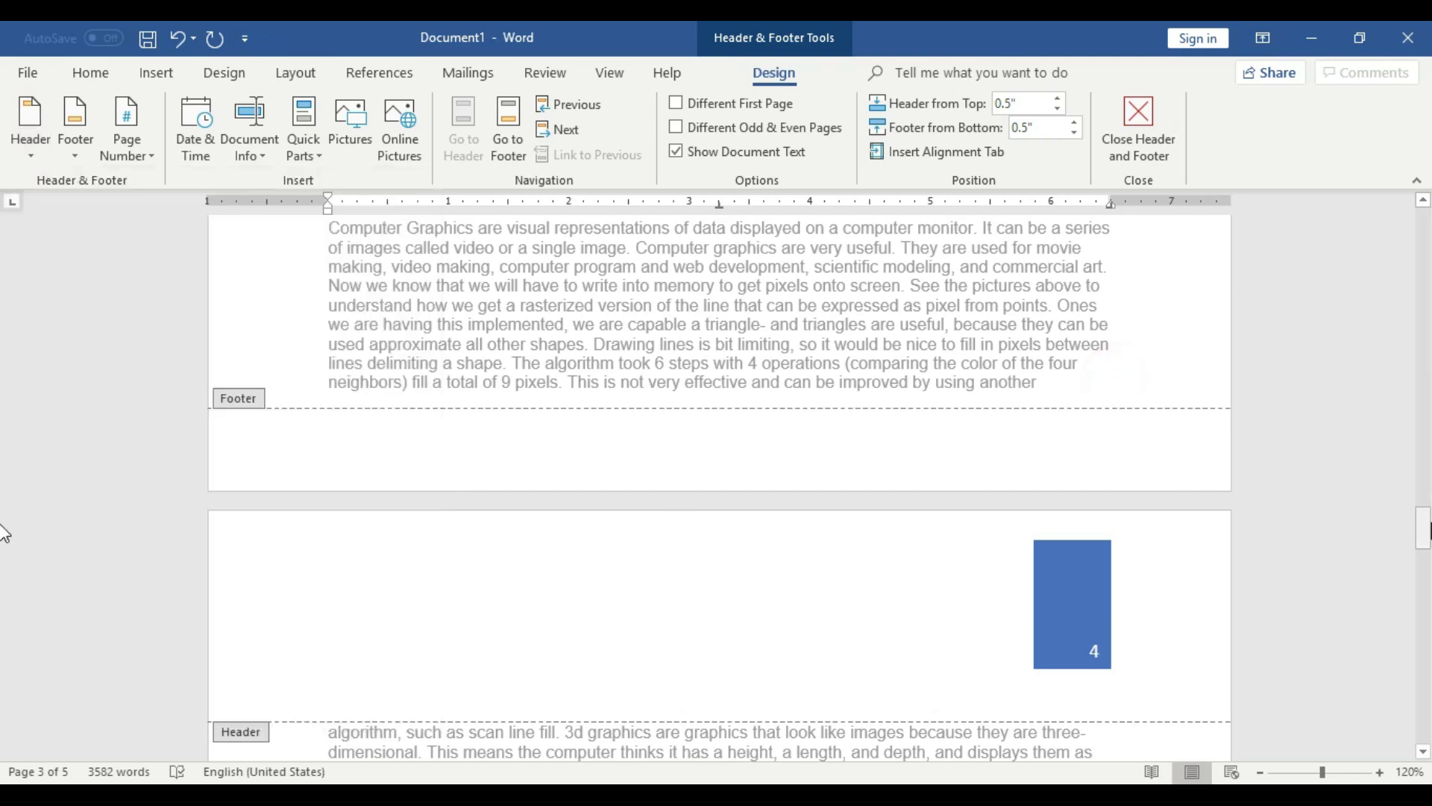
left_click_drag(1425, 533, 1426, 224)
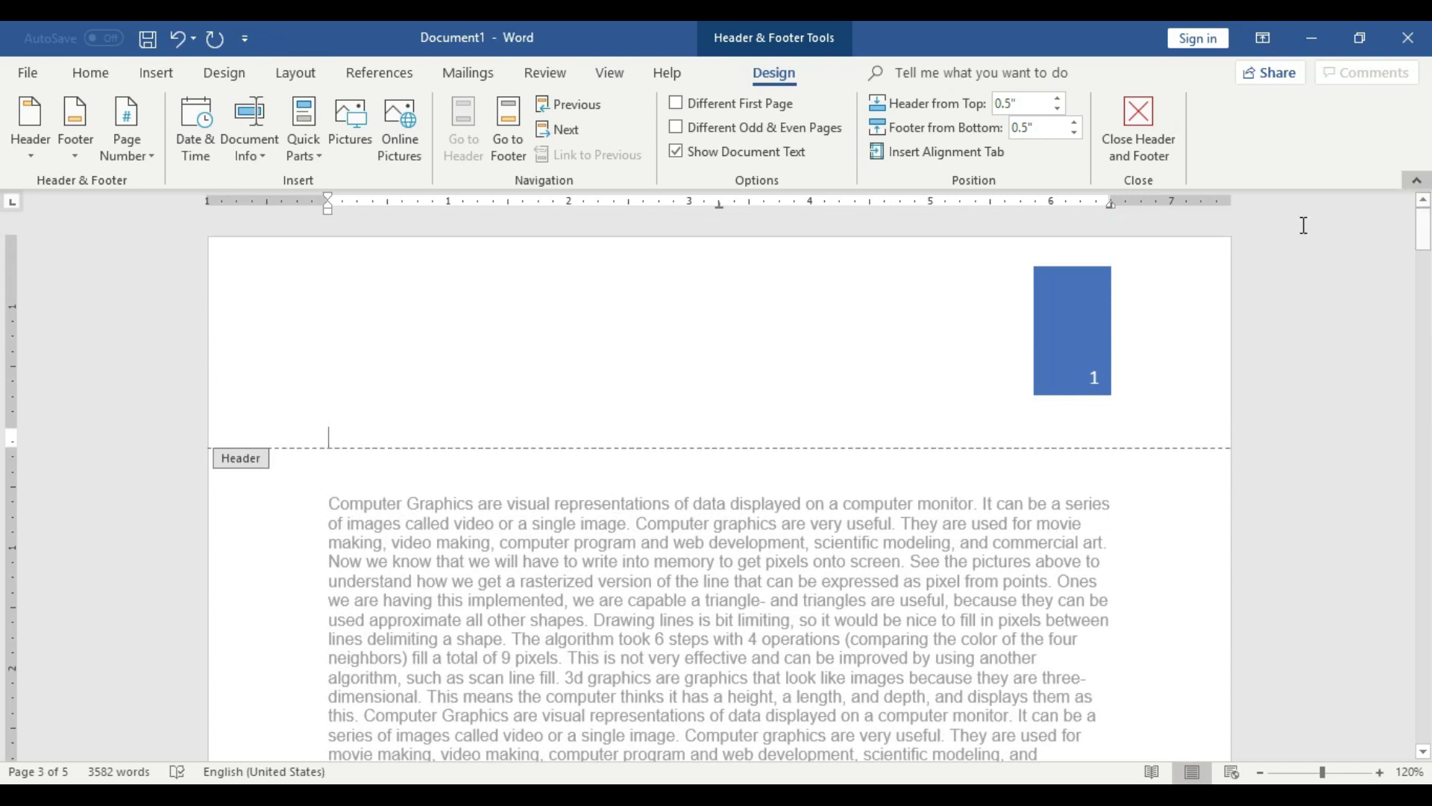
- Apply the Blank header, replace [Type here] with the instructor's name, and close the header
left_click(31, 129)
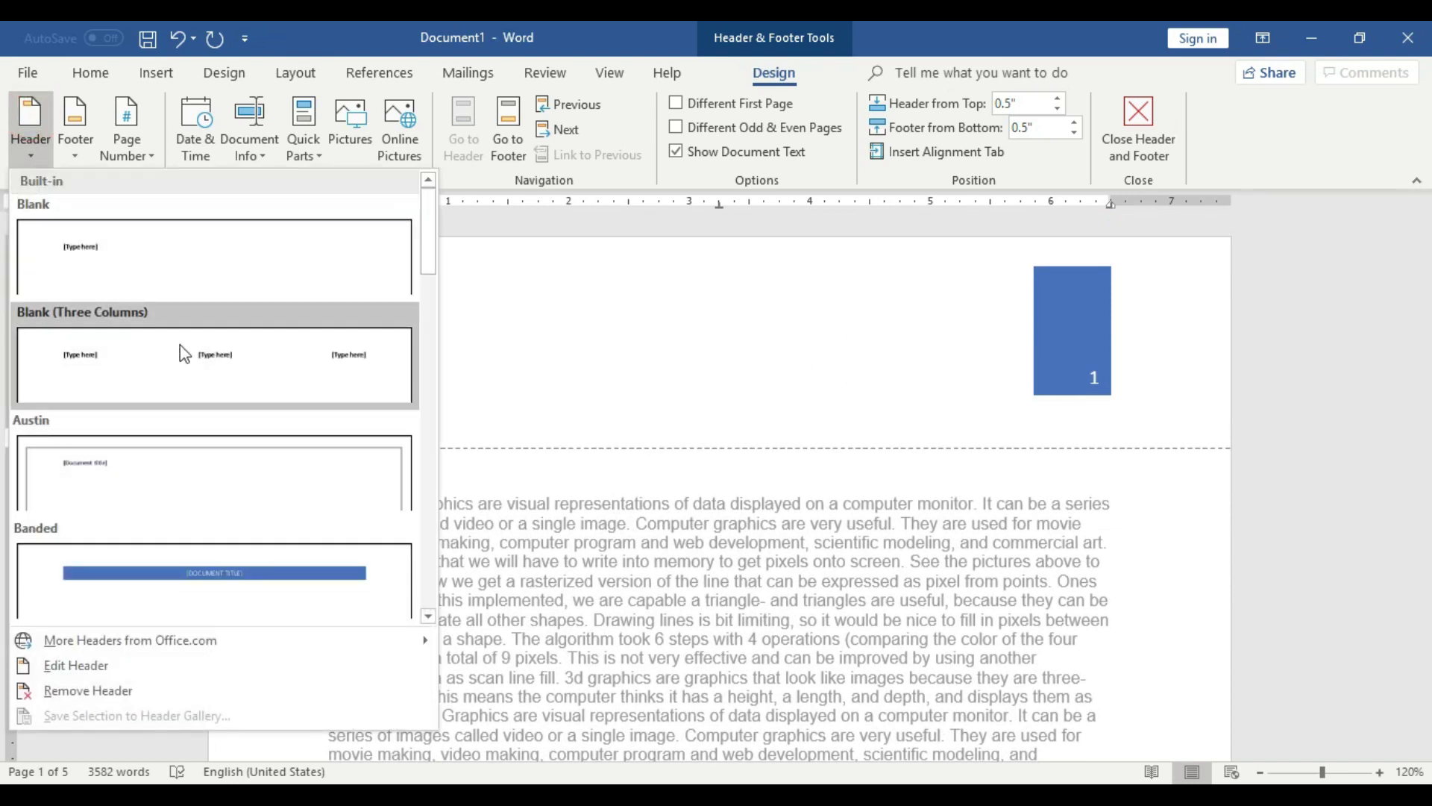
left_click(224, 279)
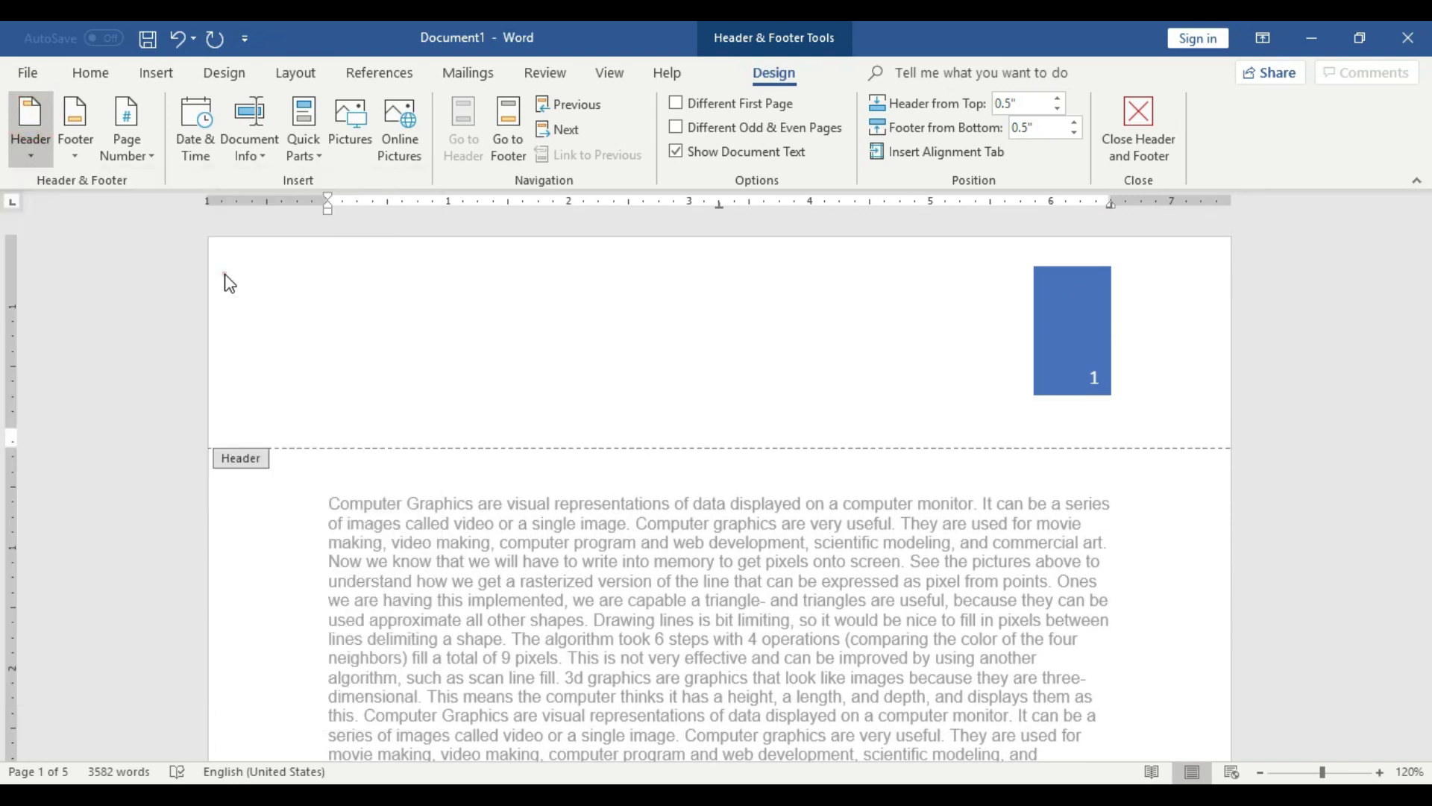
left_click(413, 308)
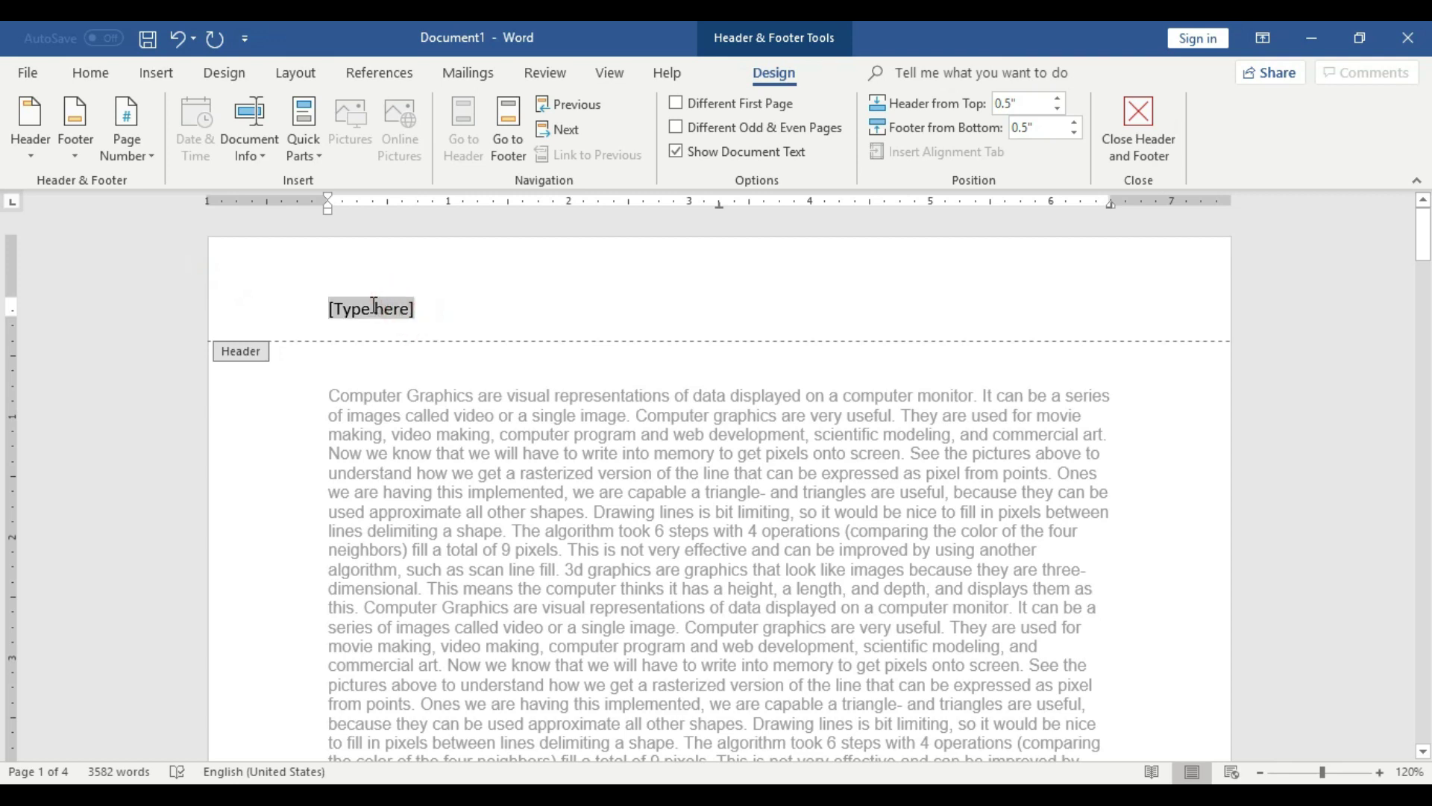
key("Delete")
type("Sir Arsalan")
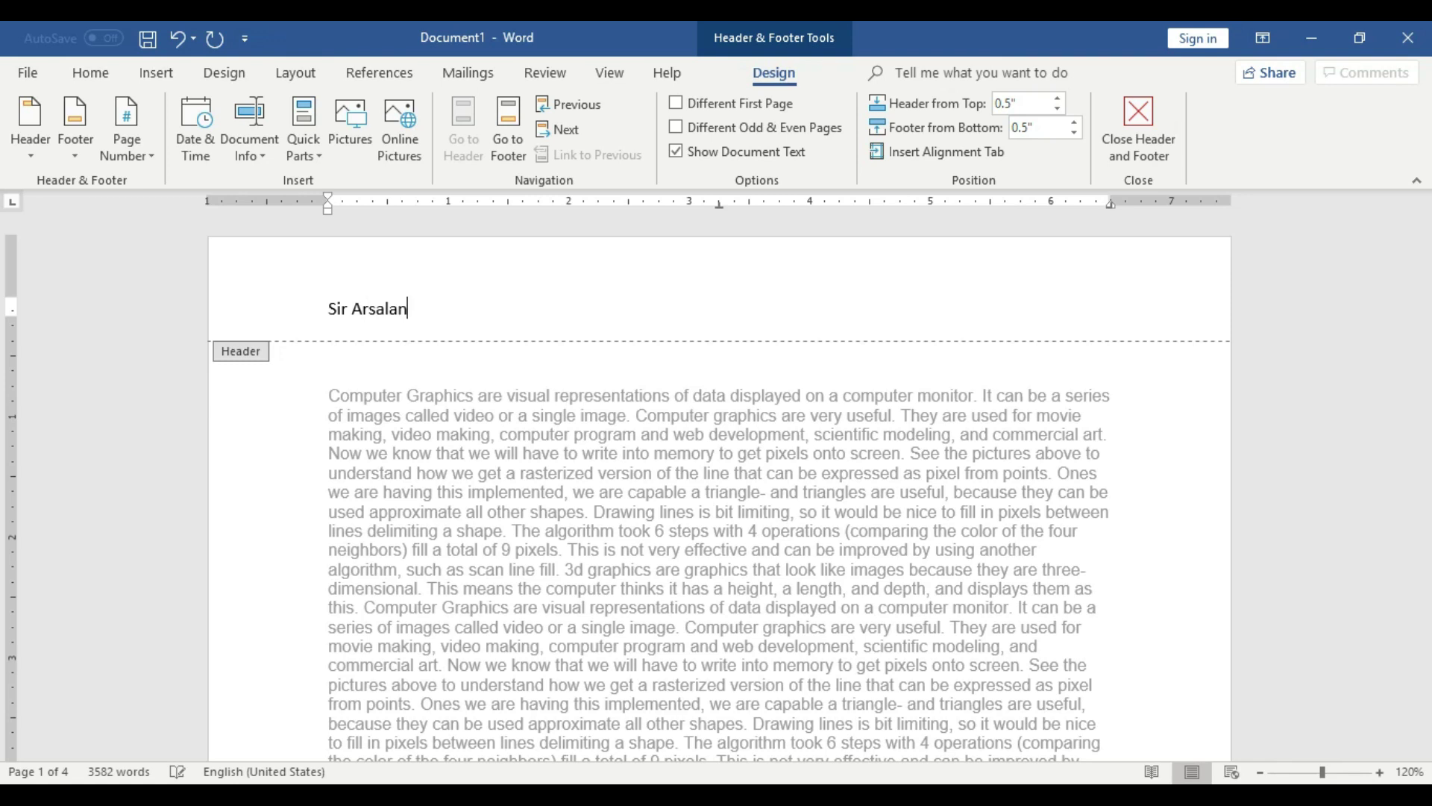
double_click(478, 373)
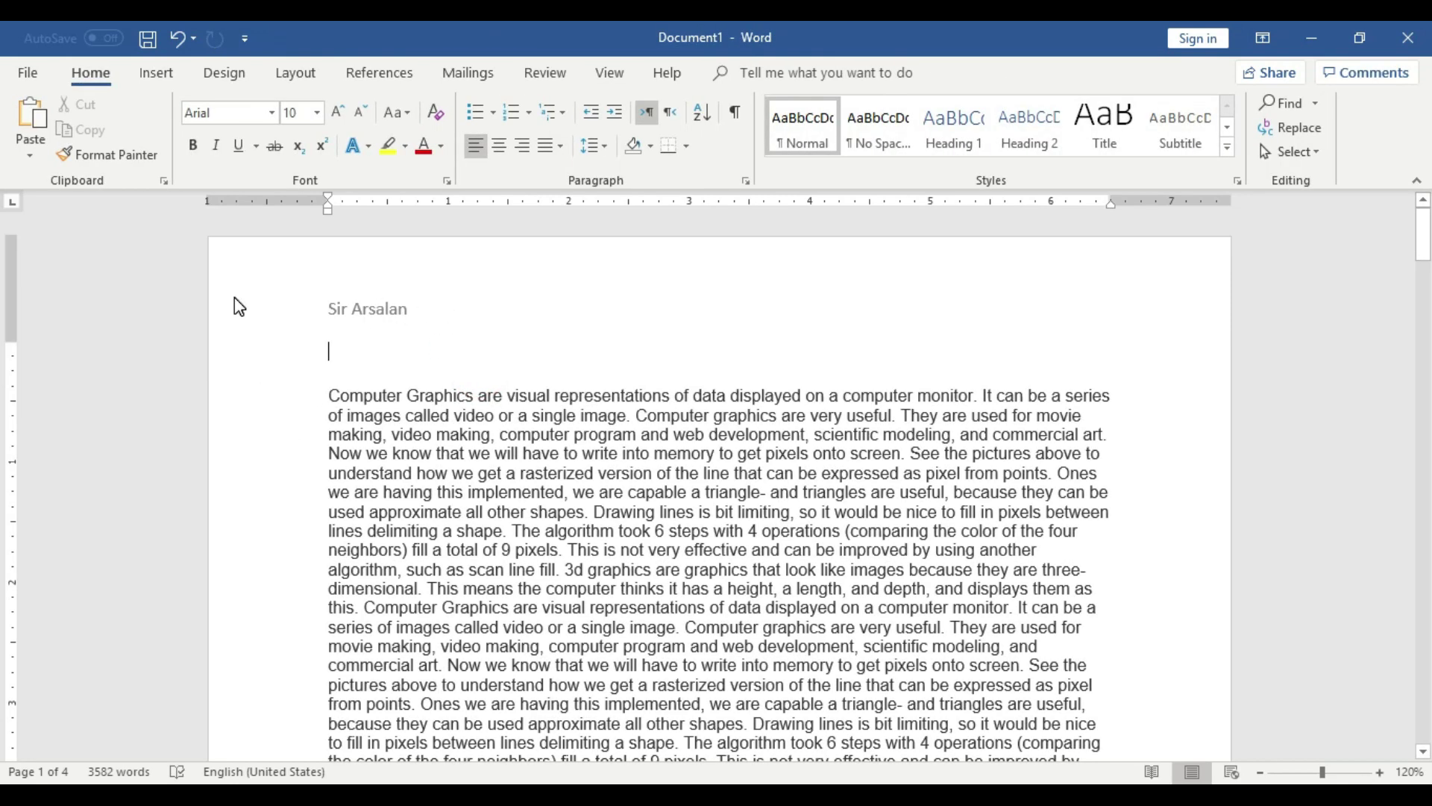
- Delete the empty line above the first paragraph so body text starts right under the header
scroll(518, 314, "down", 4)
scroll(524, 329, "down", 4)
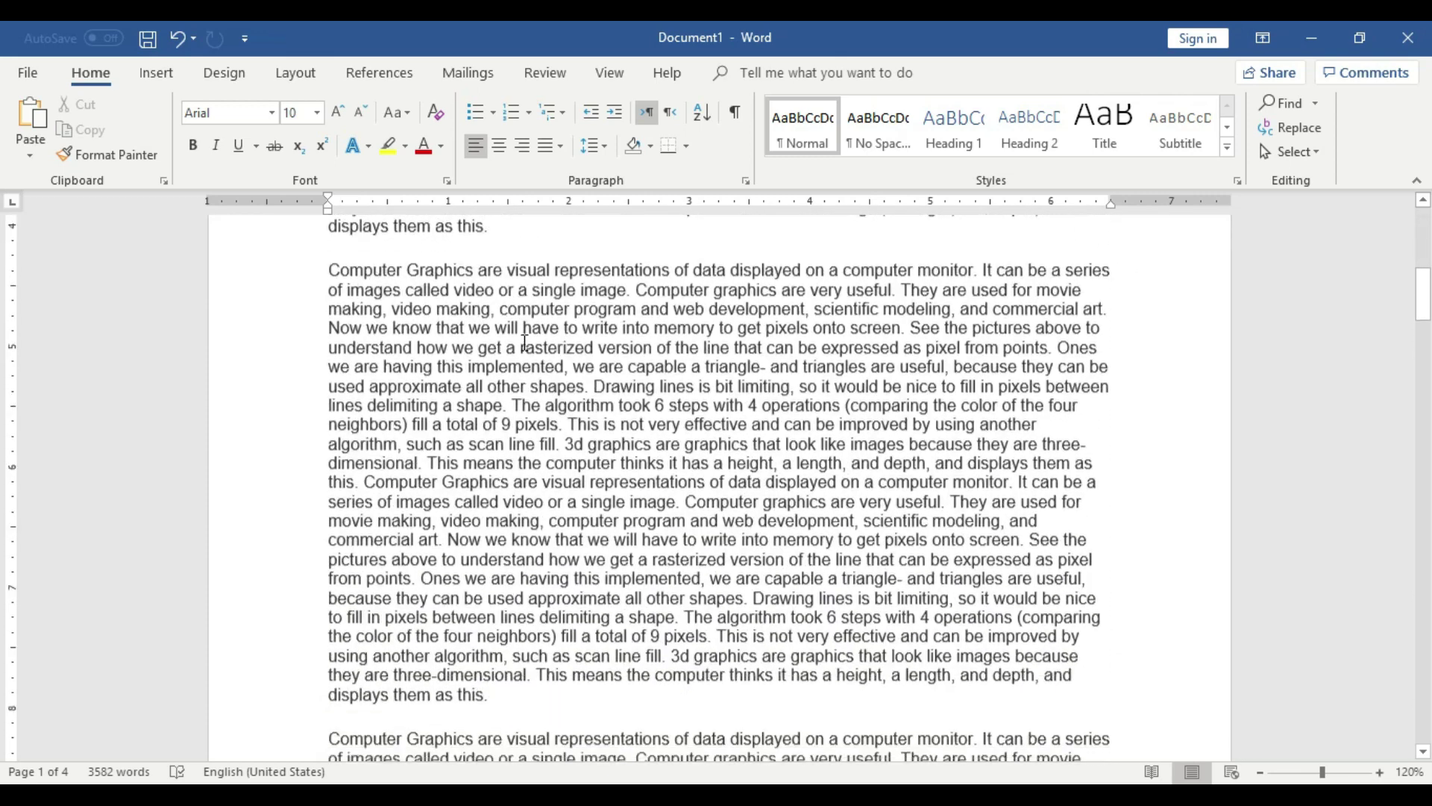
scroll(526, 351, "down", 4)
scroll(528, 368, "down", 3)
scroll(658, 468, "up", 5)
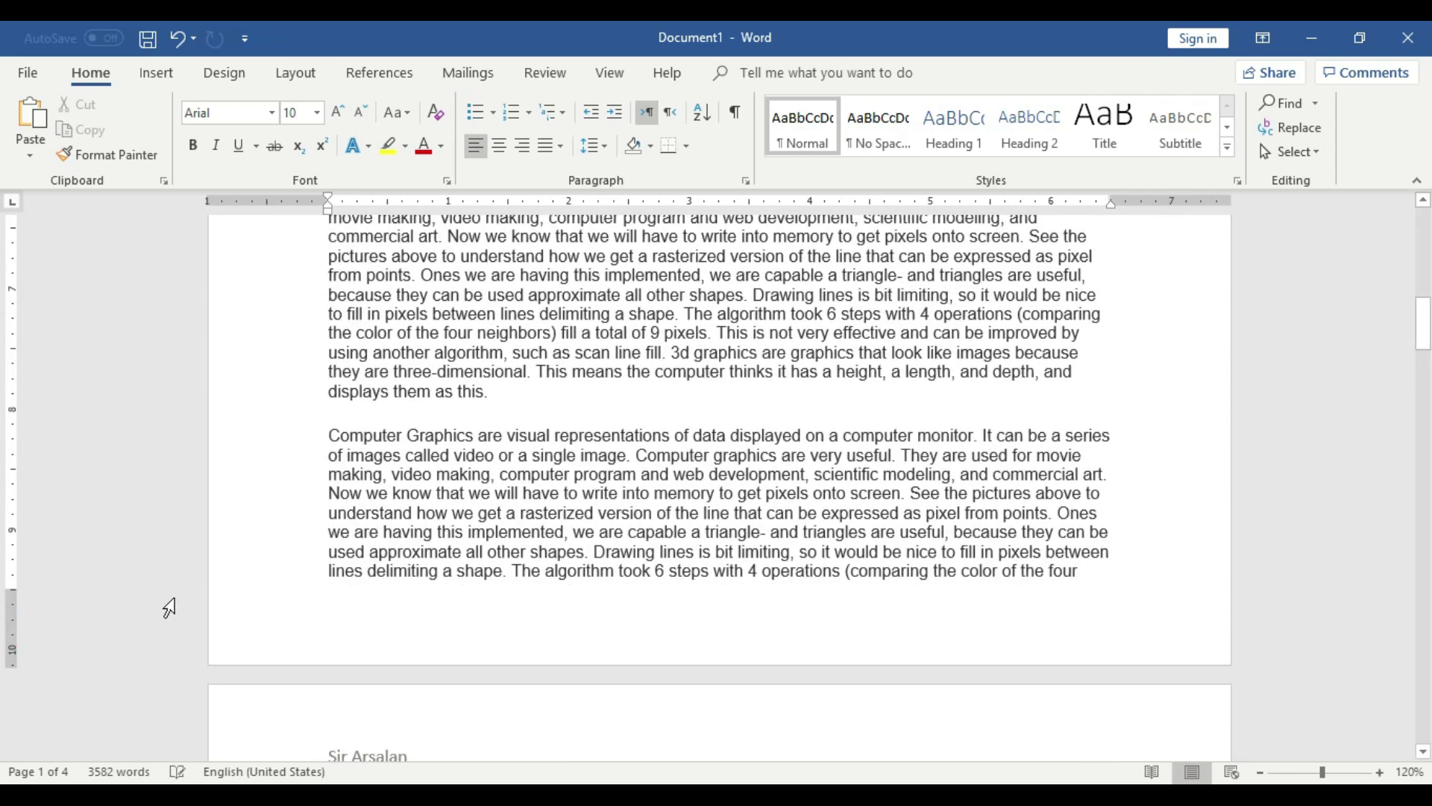
scroll(216, 607, "down", 7)
scroll(216, 607, "up", 1)
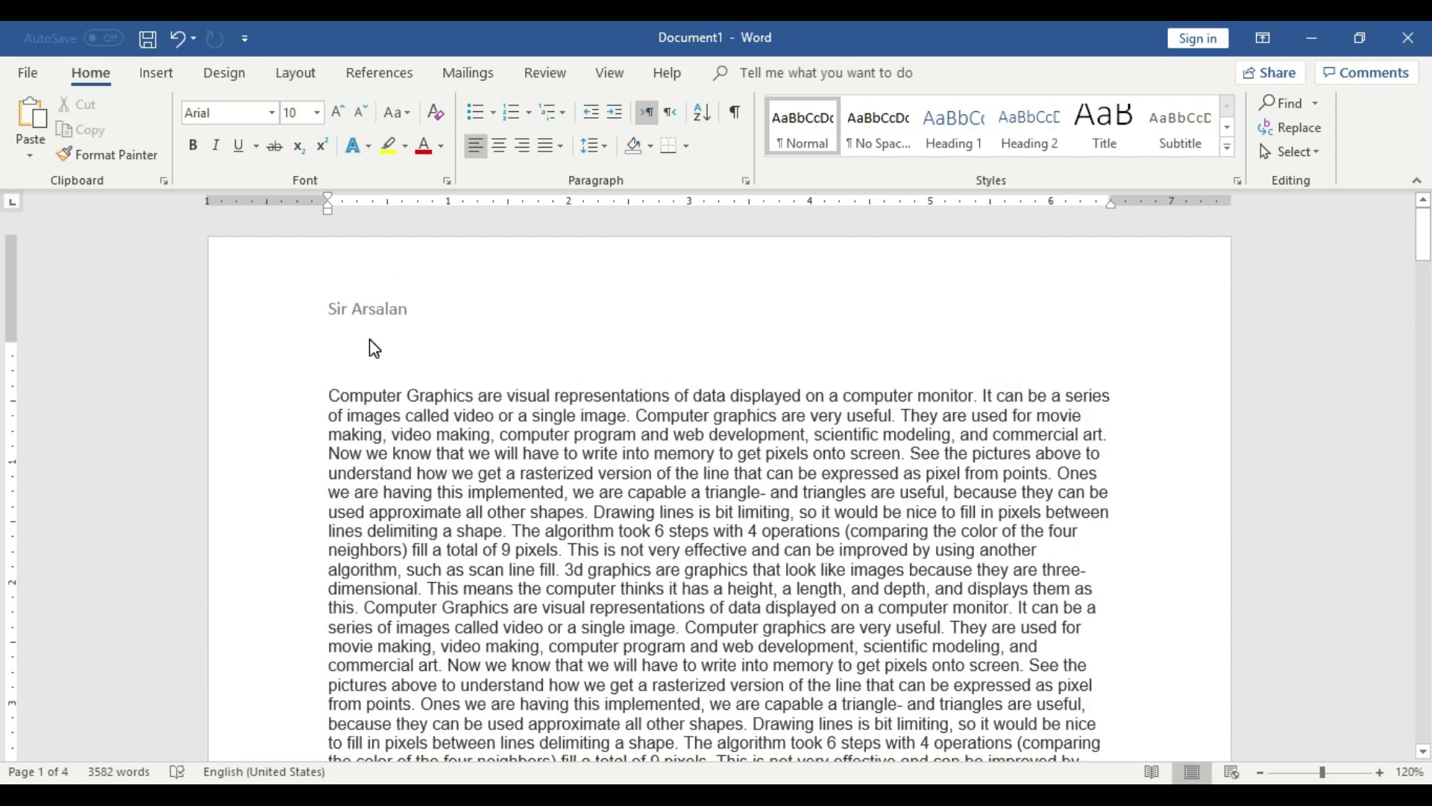
left_click(356, 365)
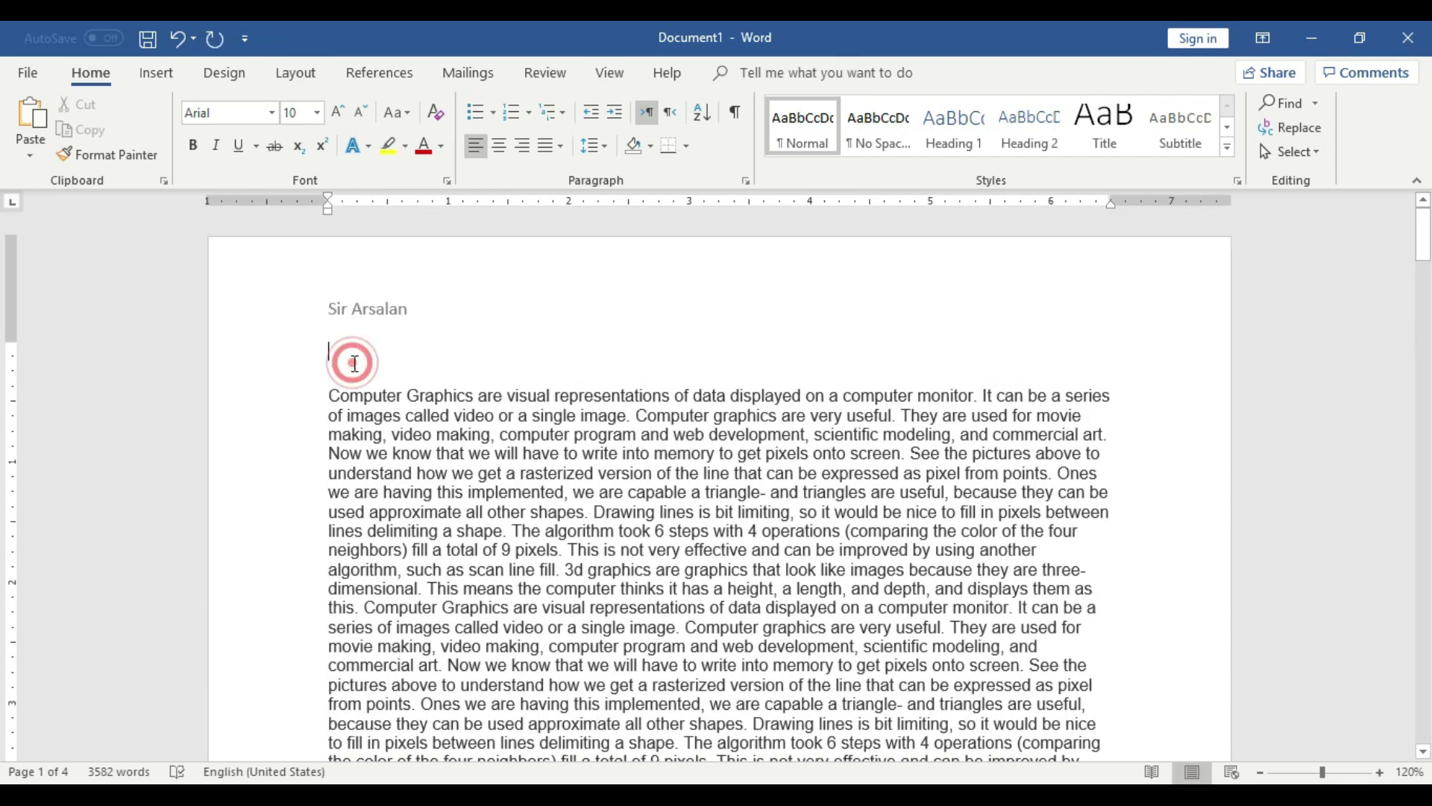
left_click(326, 398)
key("BackSpace")
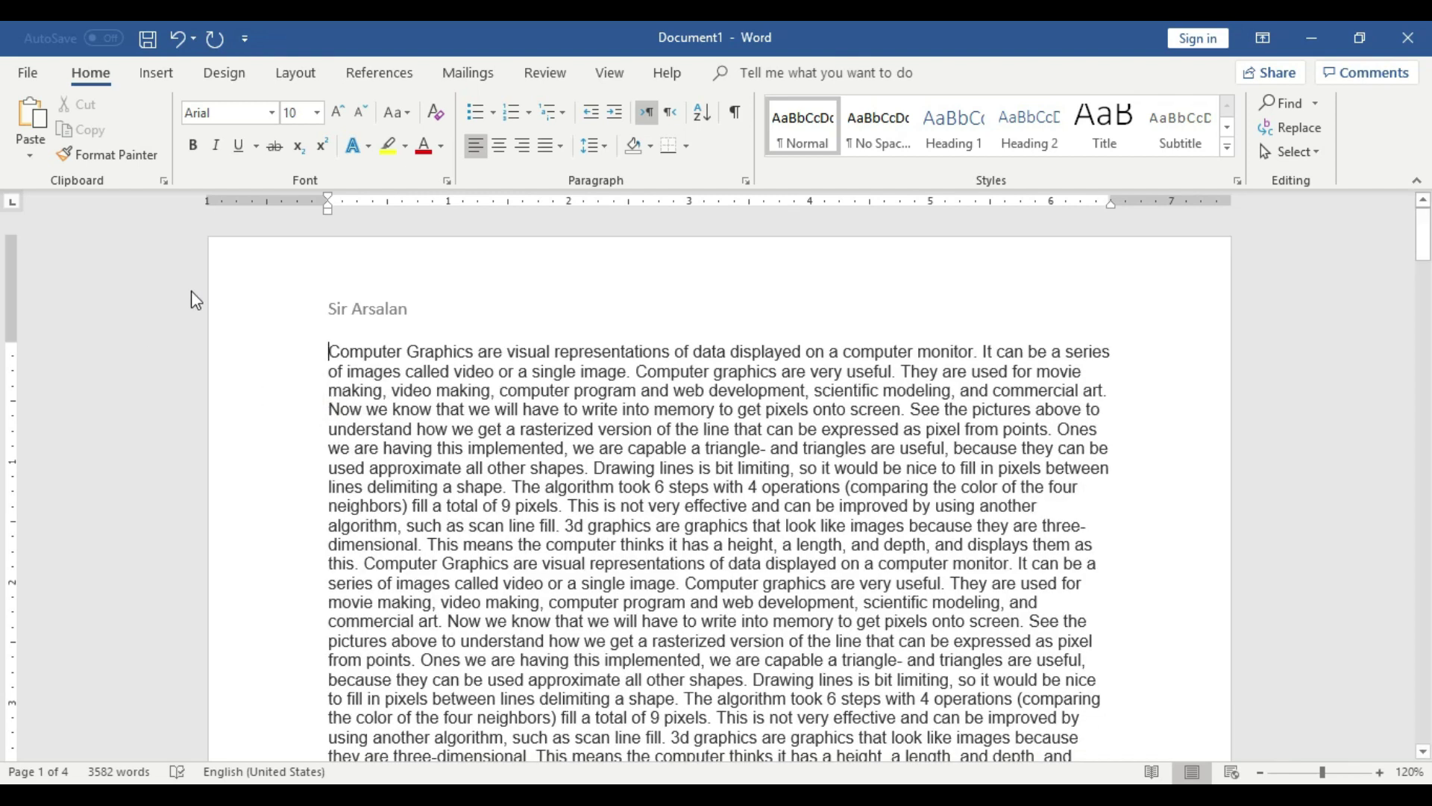
- Insert a Blank footer containing the academy's name and return to the body text
left_click(438, 308)
left_click(157, 72)
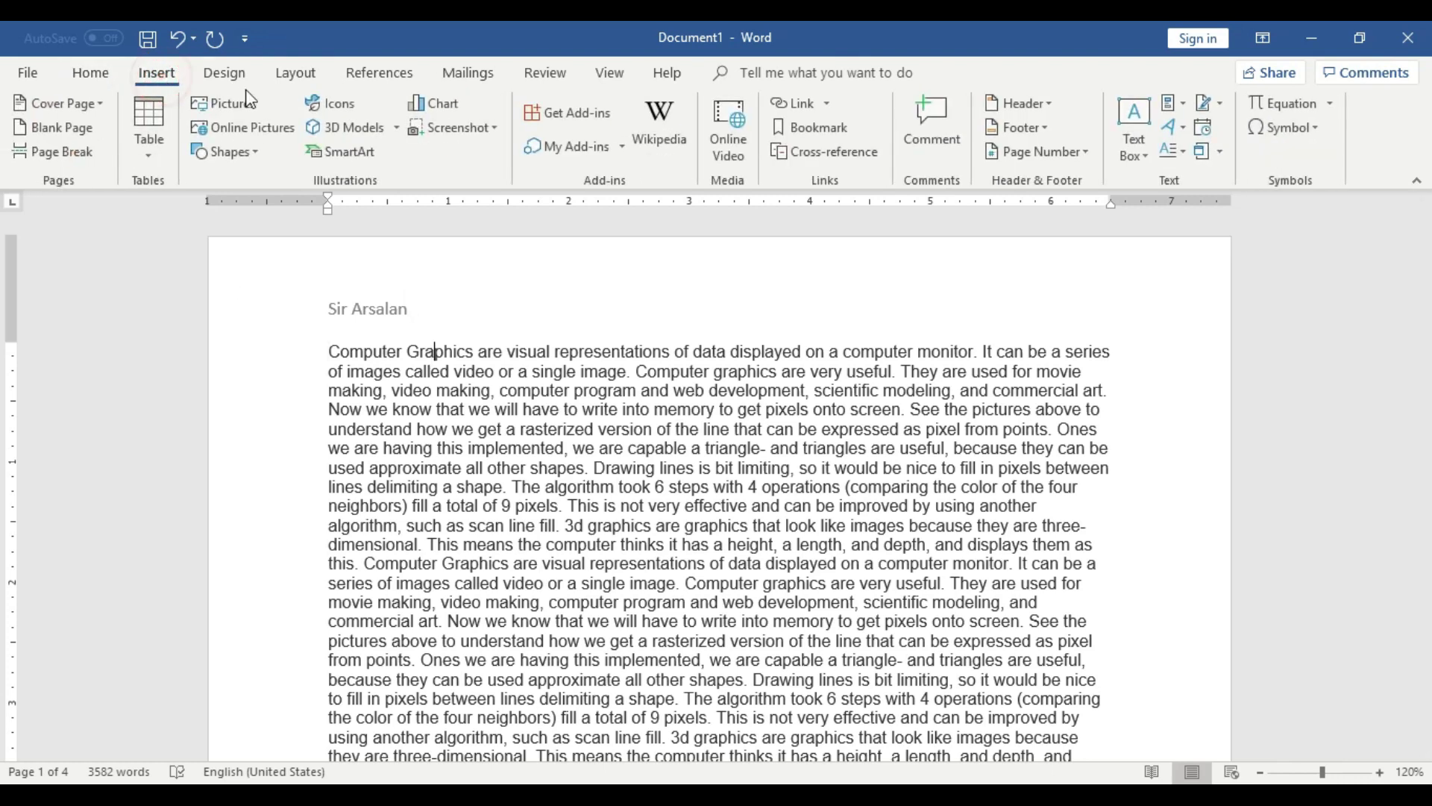
left_click(1045, 128)
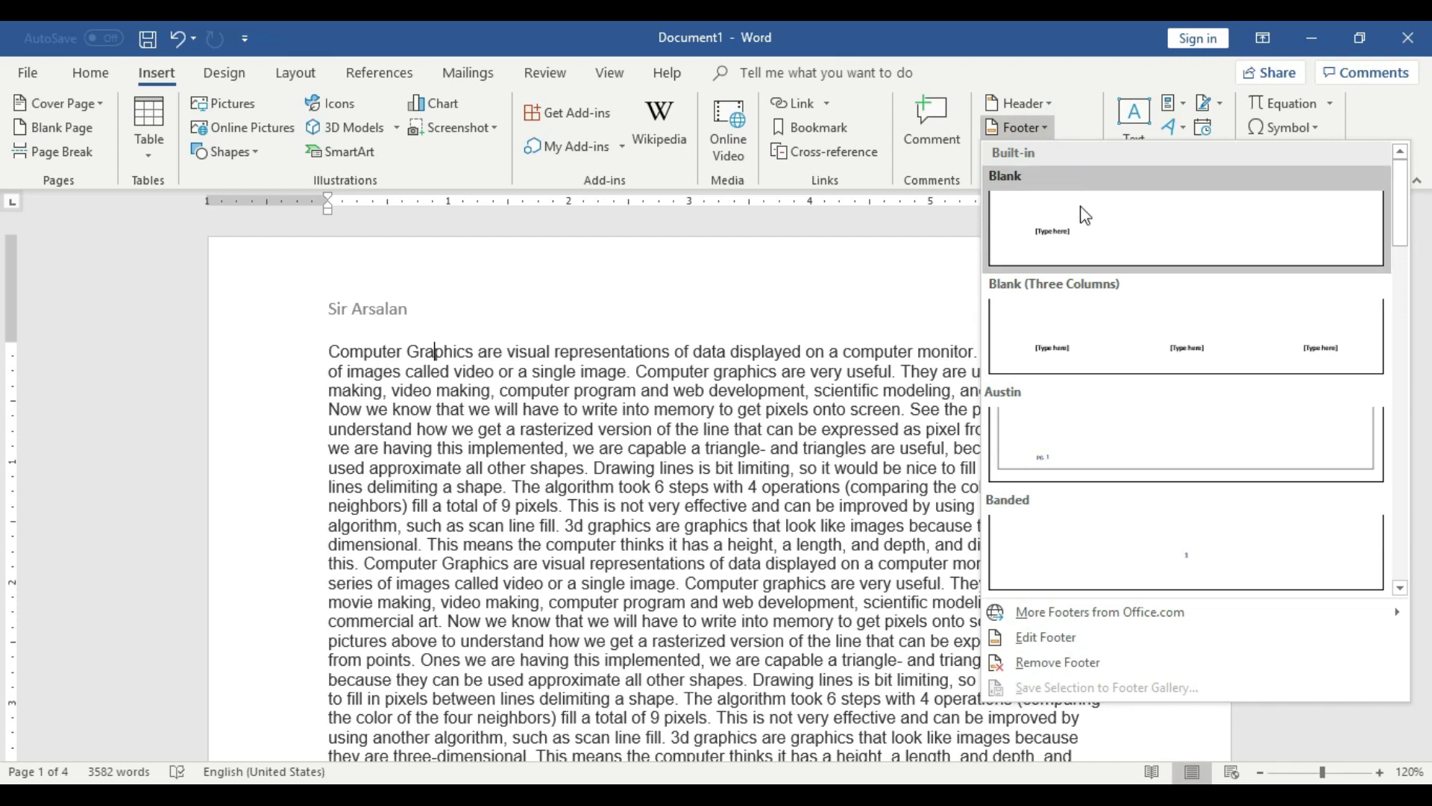
left_click_drag(1399, 216, 1390, 552)
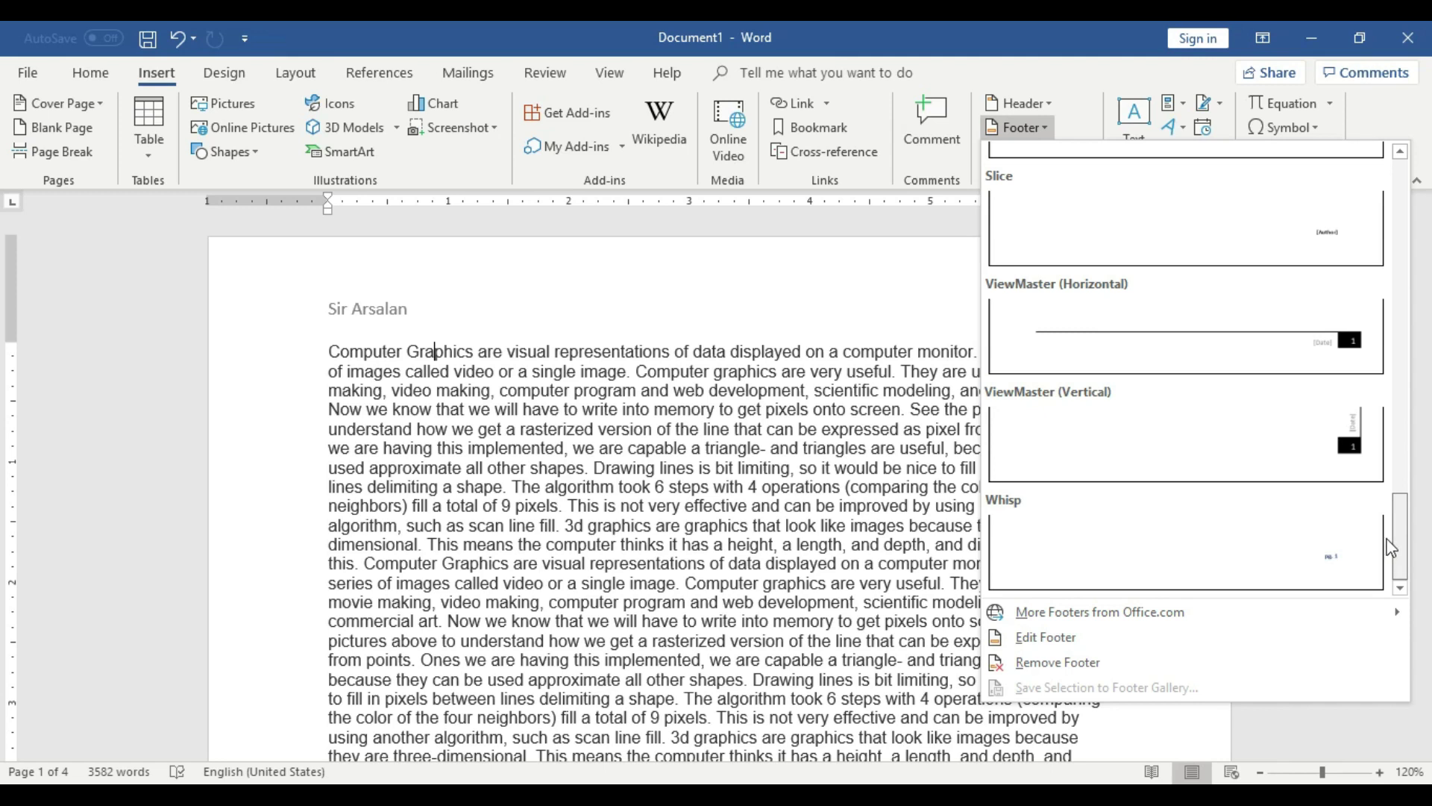
left_click_drag(1390, 548, 1403, 194)
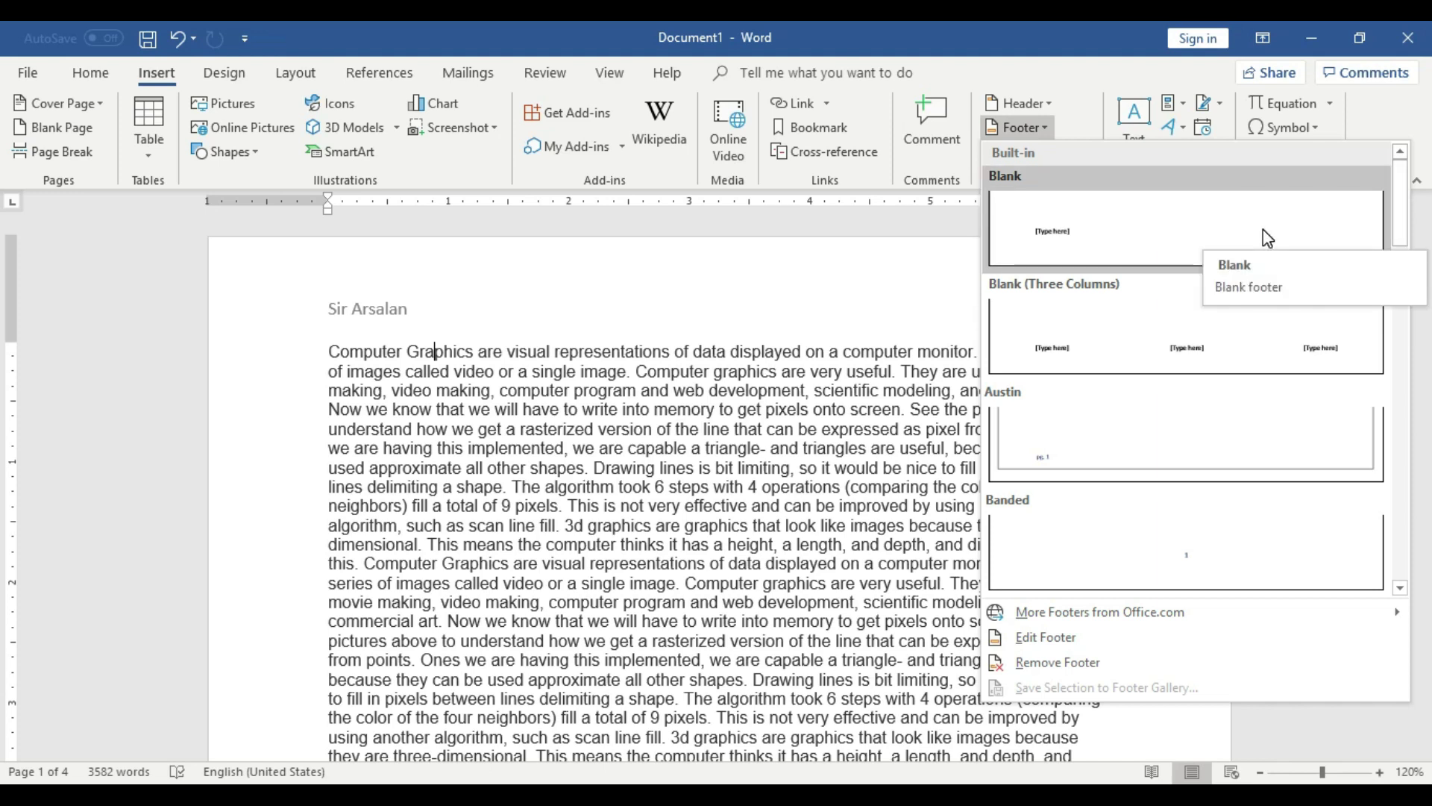
left_click(1266, 237)
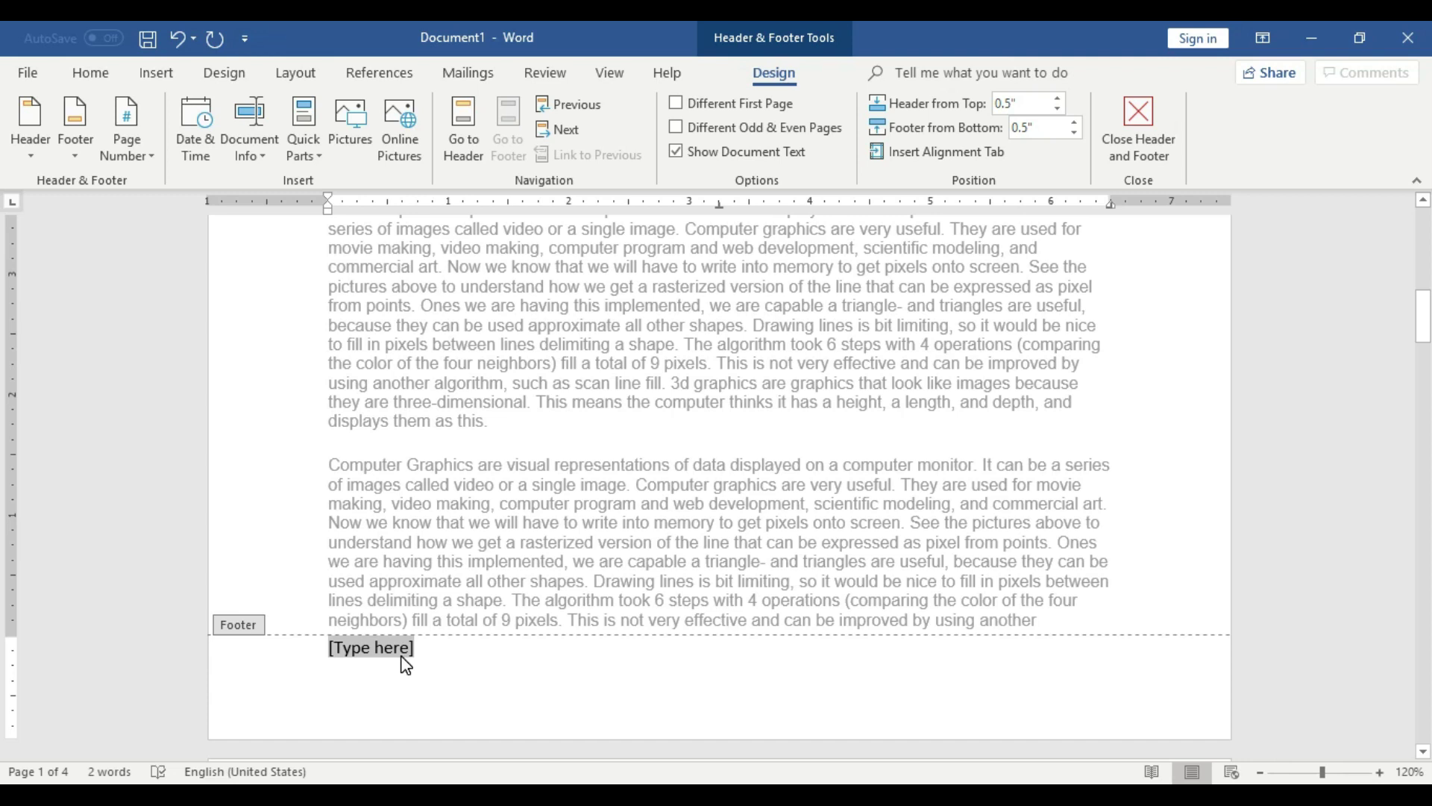
type("Arsalan Aca")
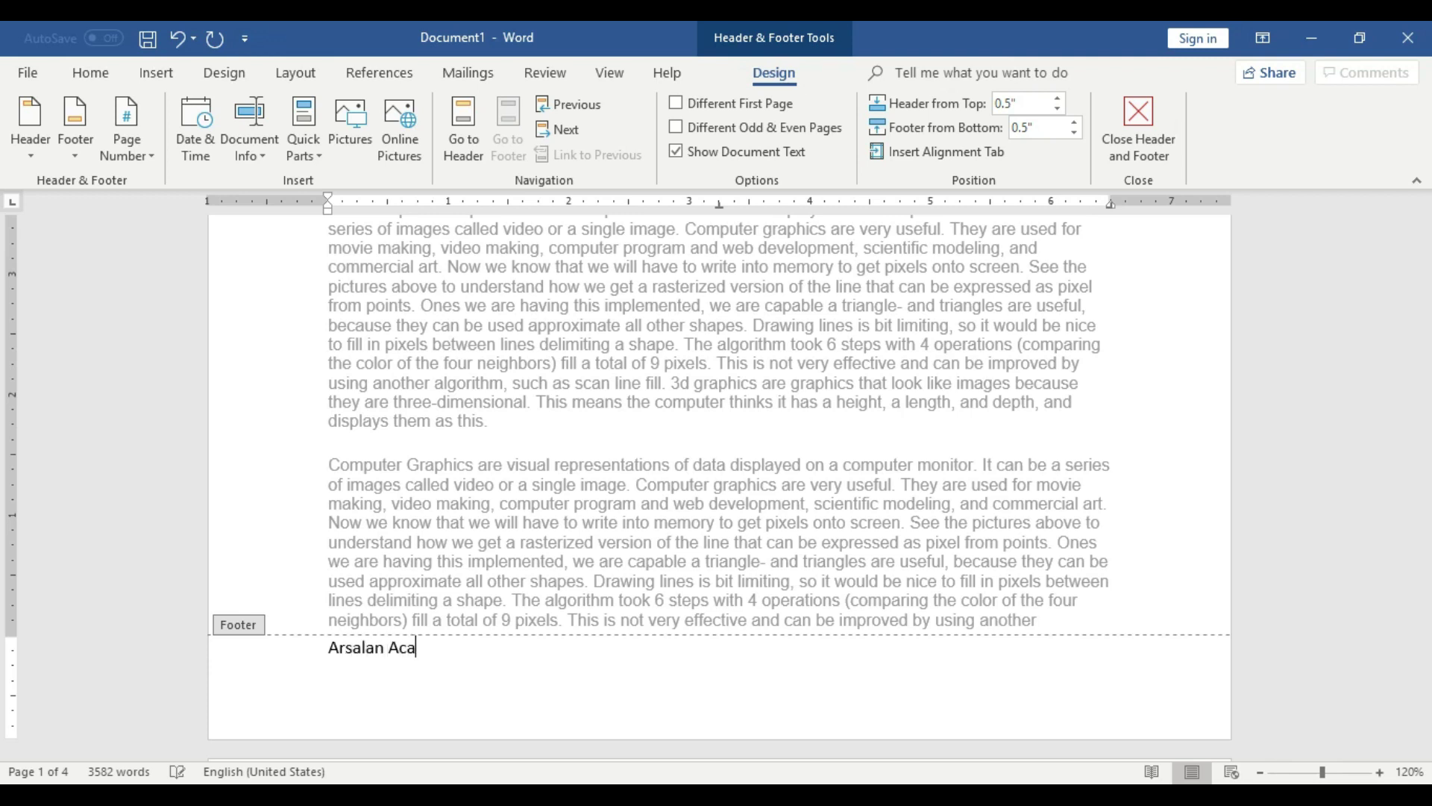
left_click(384, 711)
double_click(288, 560)
- Scroll through the pages to confirm the footer, briefly hiding and restoring white space between pages
scroll(537, 709, "down", 1)
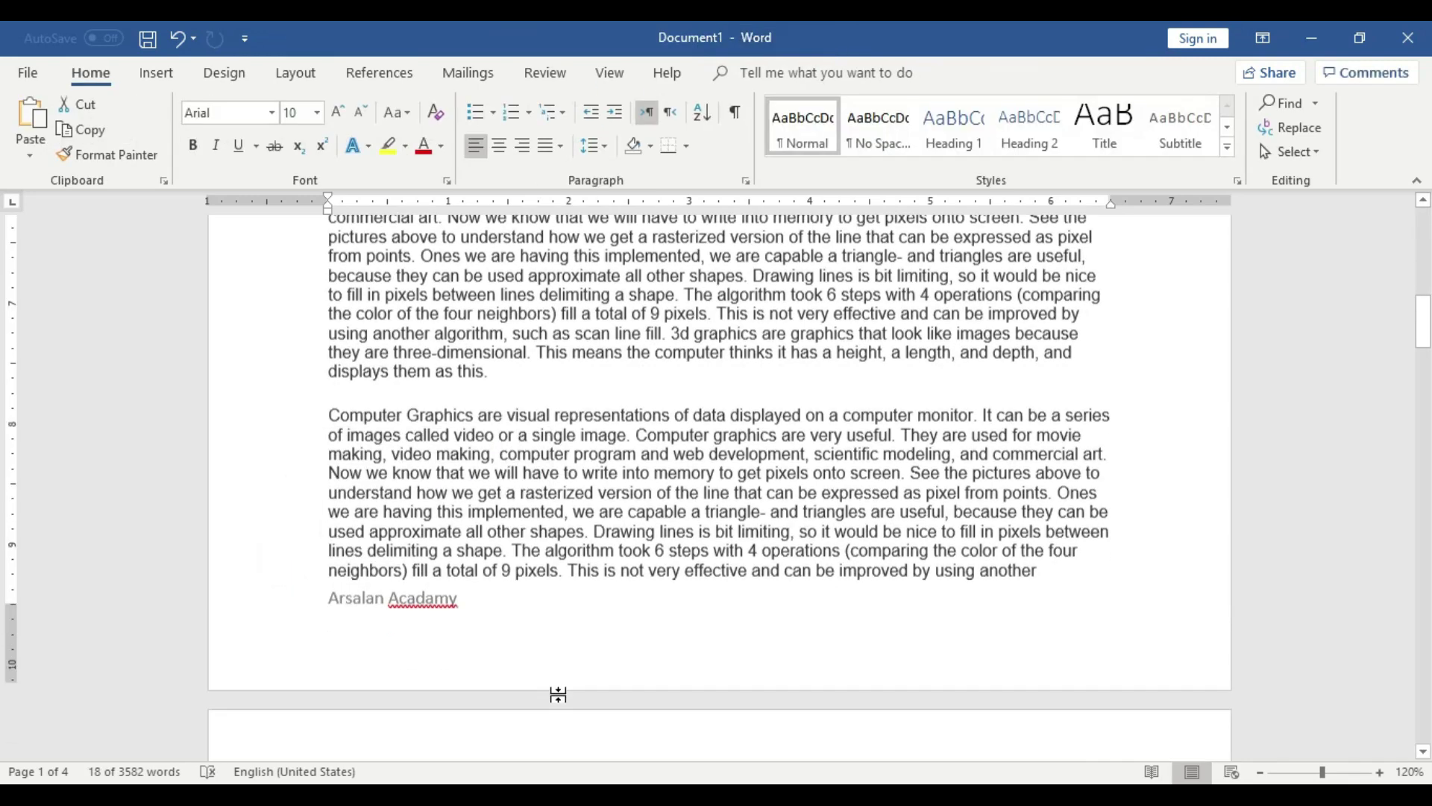
scroll(549, 691, "down", 5)
scroll(556, 664, "down", 3)
scroll(557, 664, "down", 5)
scroll(556, 664, "down", 4)
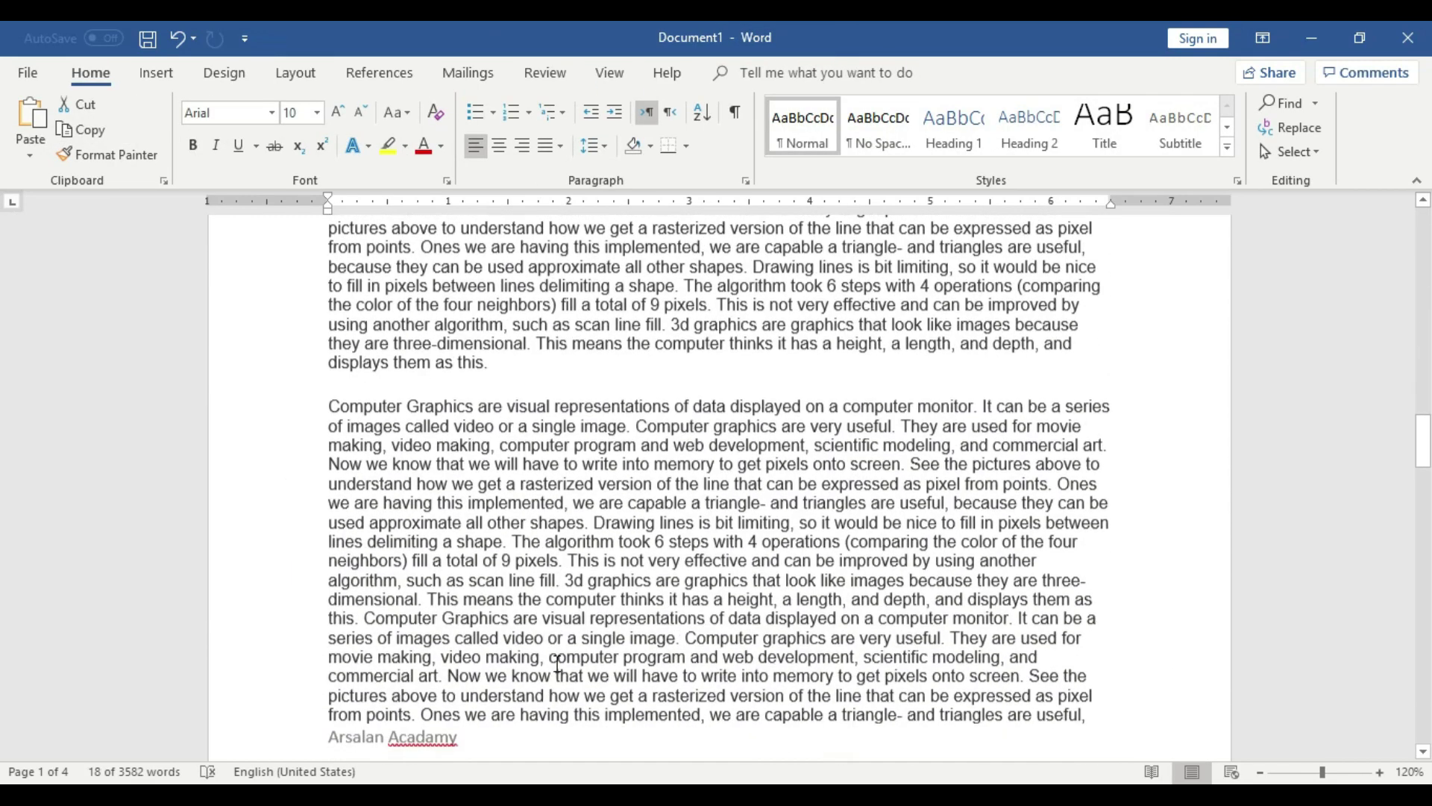
scroll(556, 668, "down", 3)
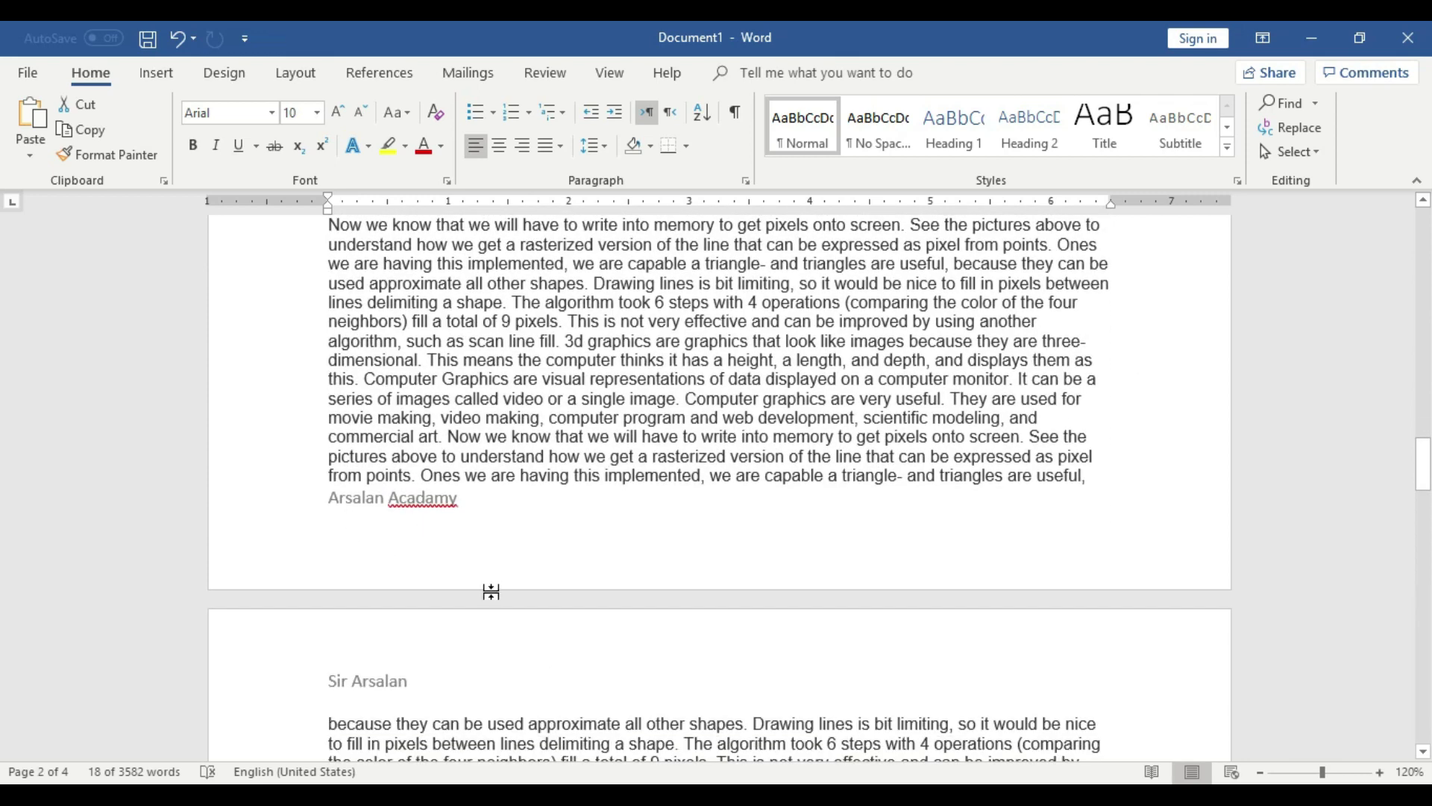
scroll(456, 555, "down", 3)
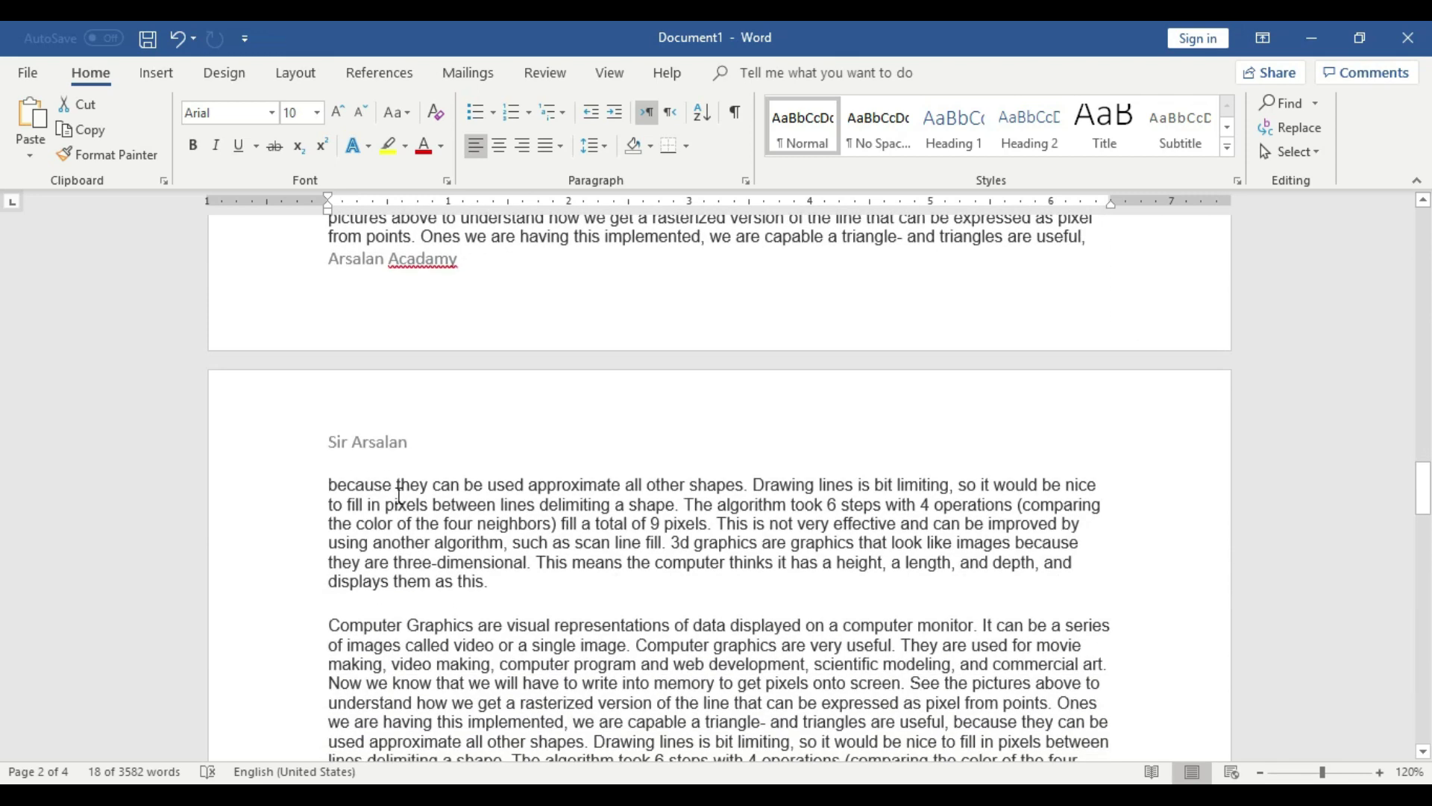
double_click(351, 361)
scroll(369, 512, "down", 4)
double_click(455, 675)
scroll(378, 512, "down", 2)
scroll(485, 501, "up", 1)
mouse_move(1423, 593)
left_mouse_down()
mouse_move(1409, 222)
mouse_move(1357, 262)
left_mouse_up()
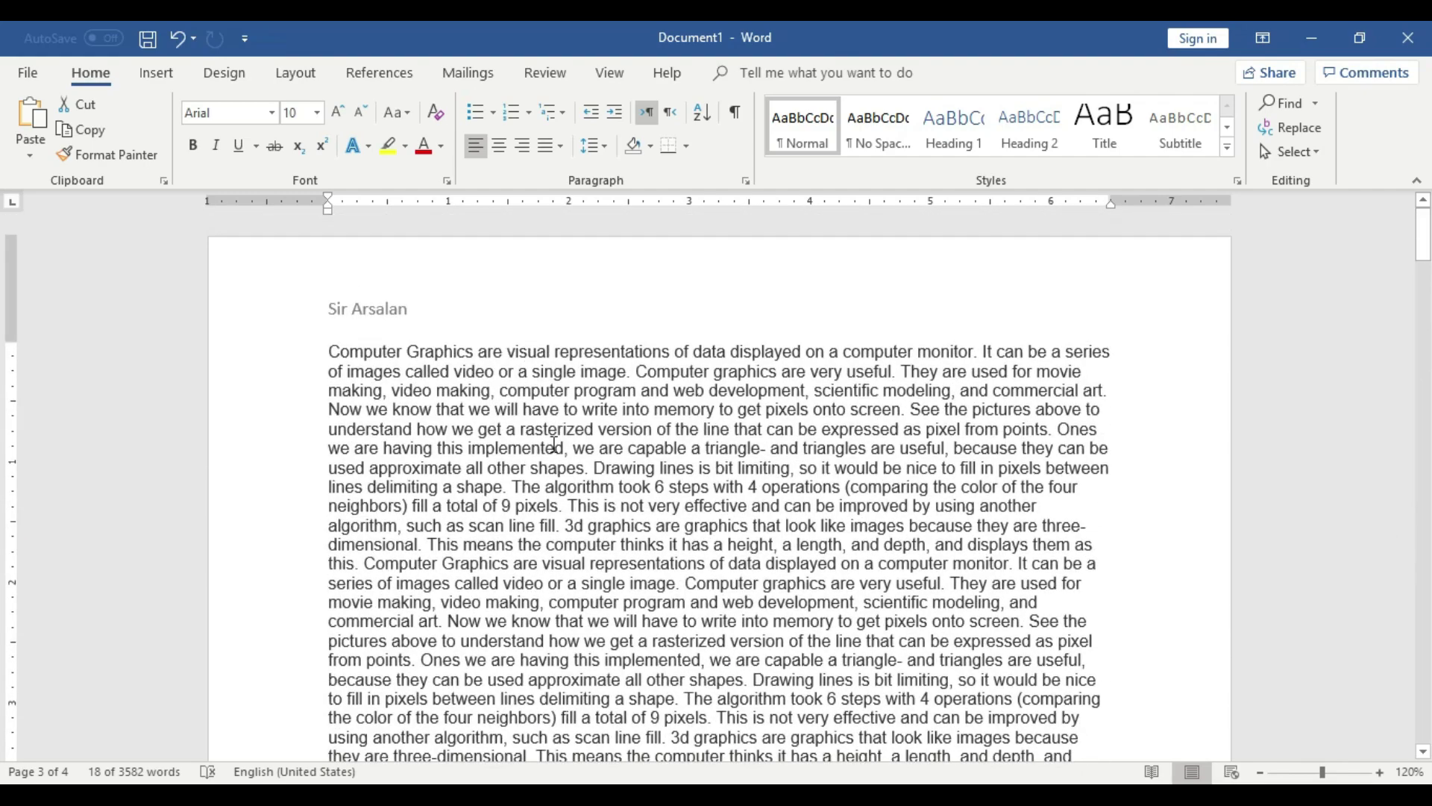
scroll(567, 477, "down", 3)
scroll(582, 506, "down", 2)
scroll(583, 505, "down", 2)
scroll(584, 515, "down", 2)
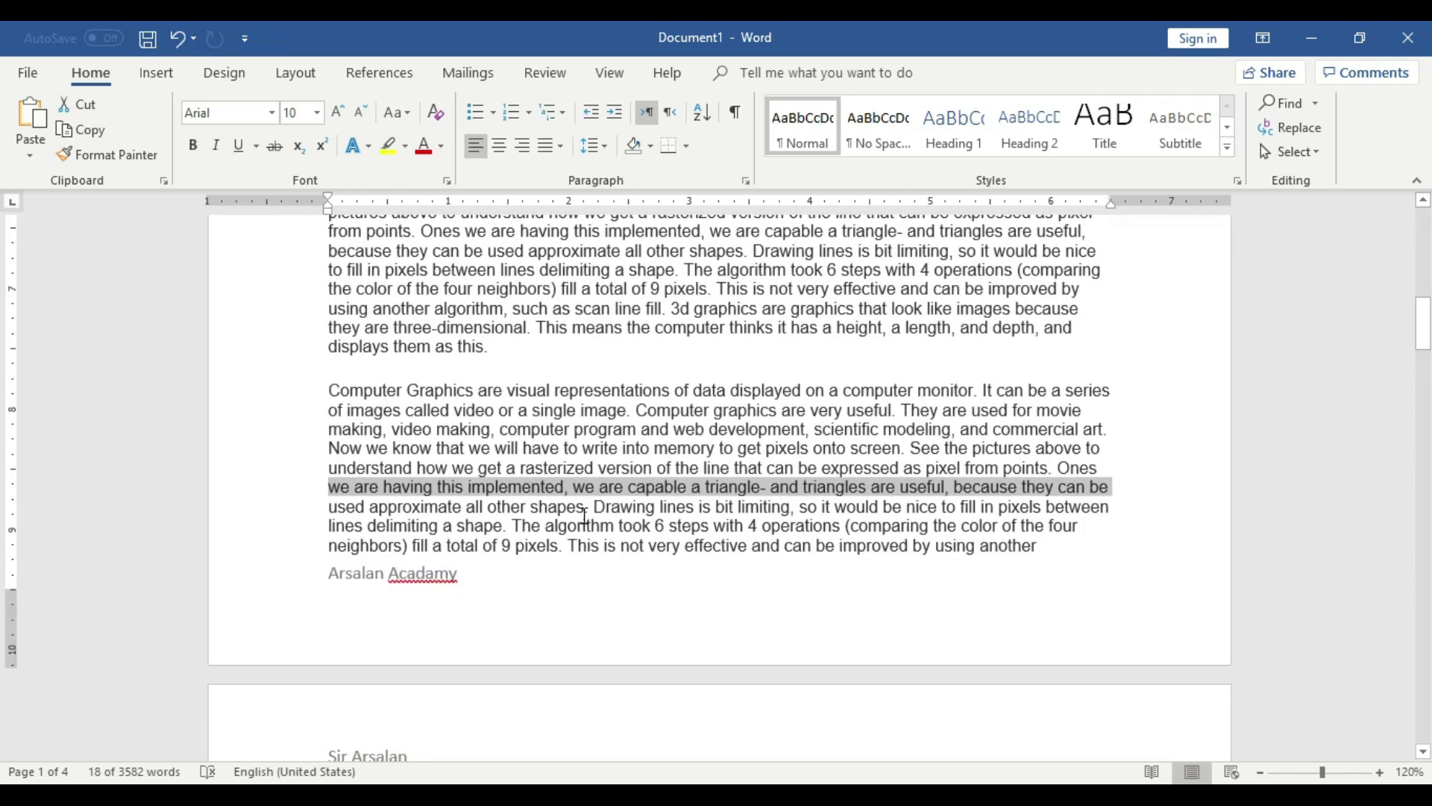
- Reopen the academy footer for editing and browse the Header gallery without choosing a design
double_click(497, 587)
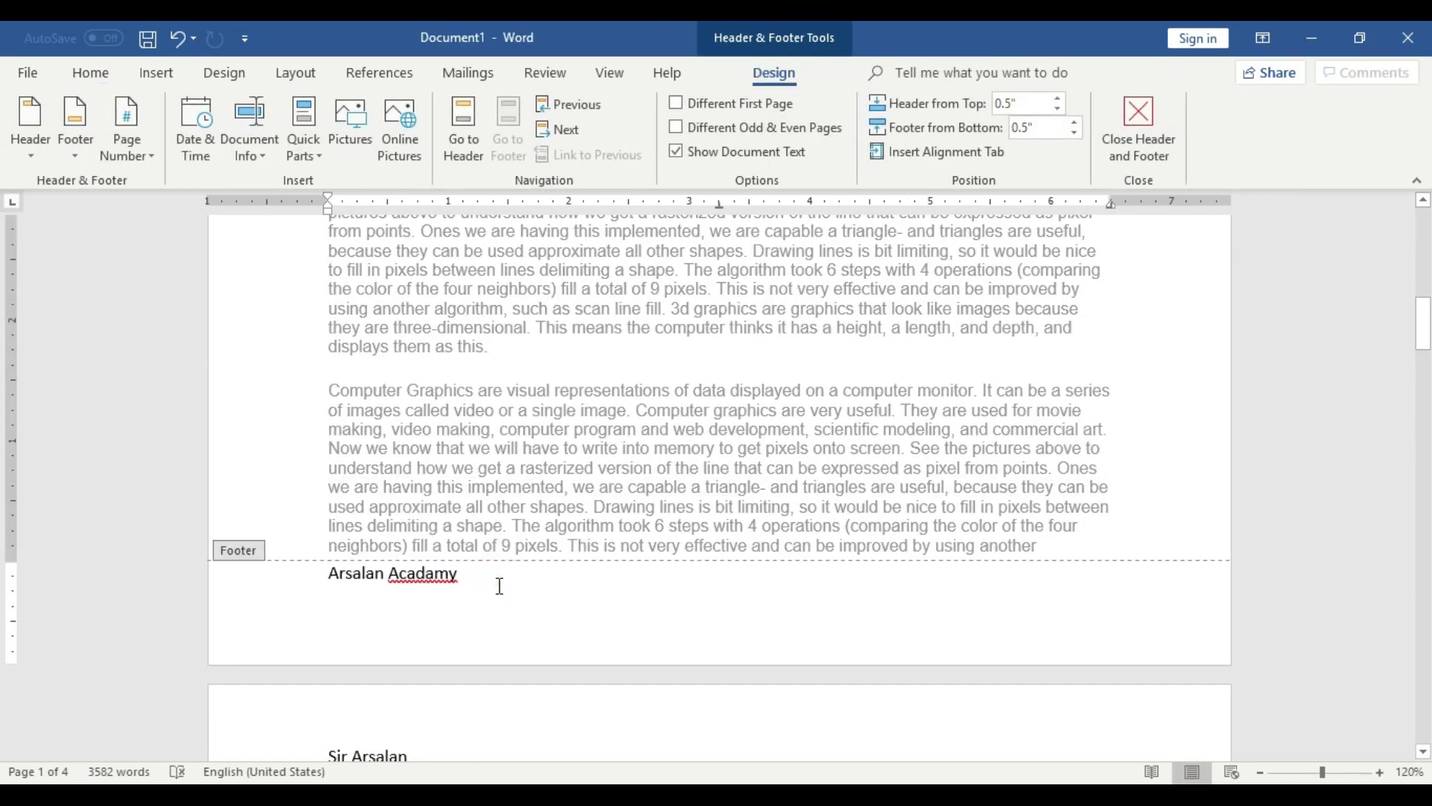
left_click(30, 143)
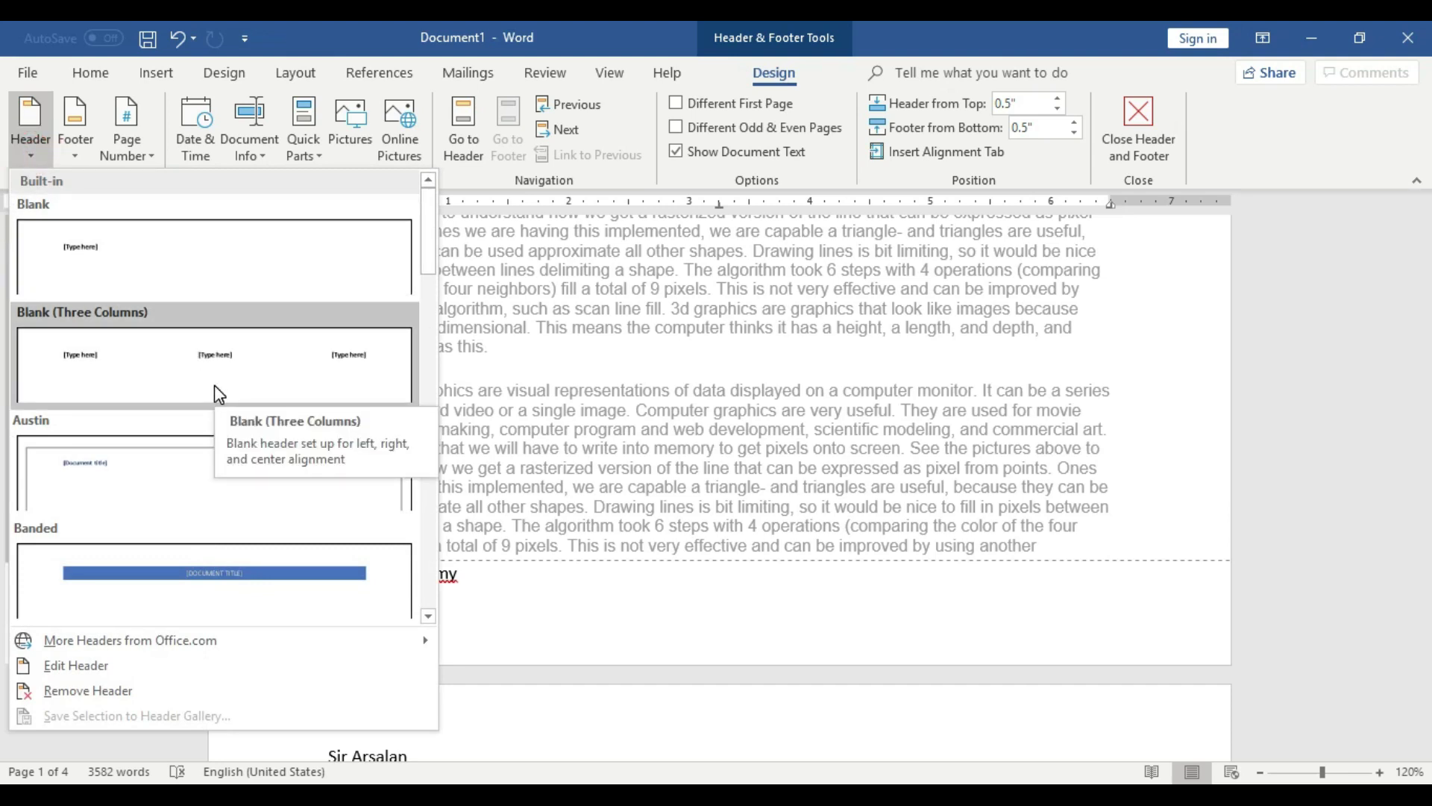
scroll(216, 399, "down", 6)
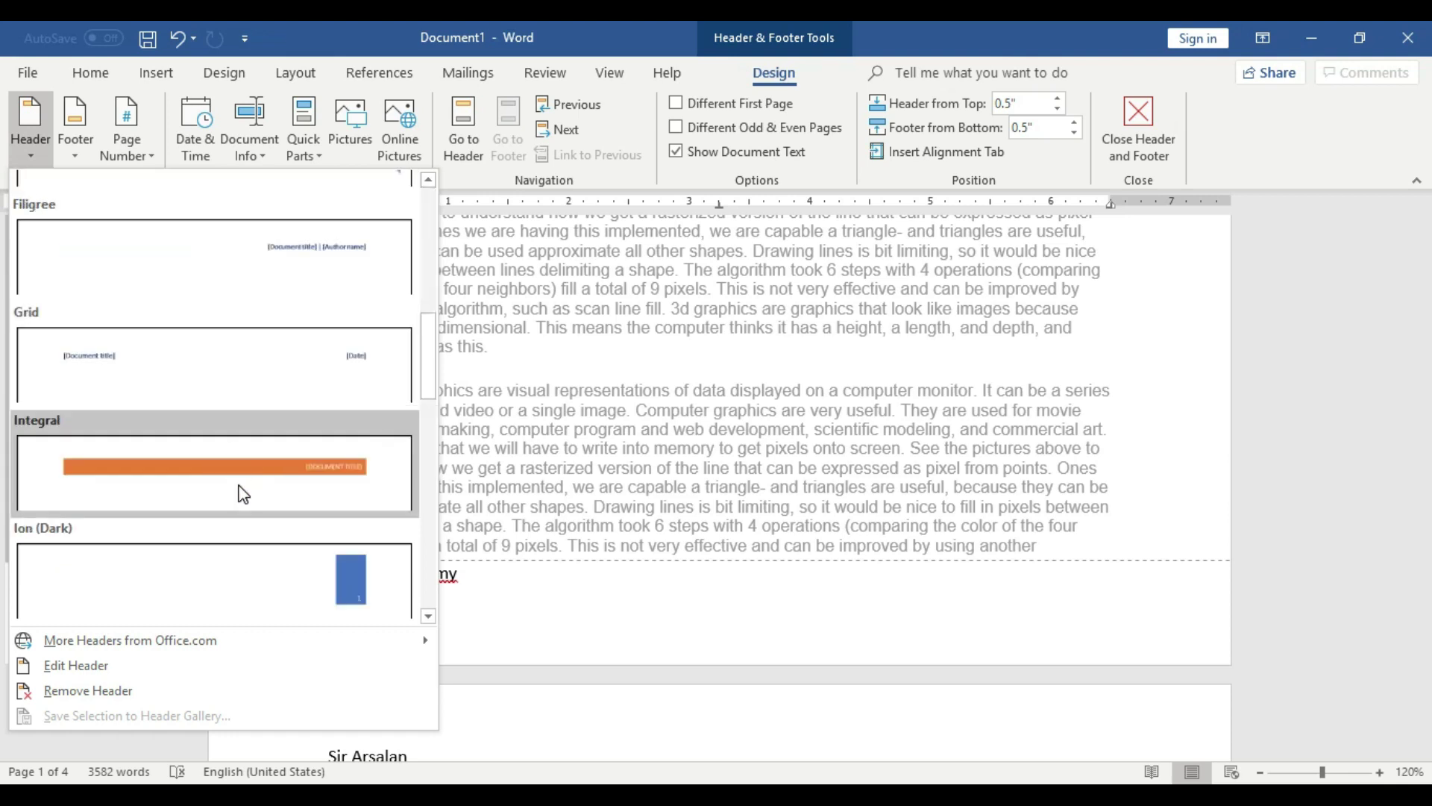
scroll(326, 403, "down", 3)
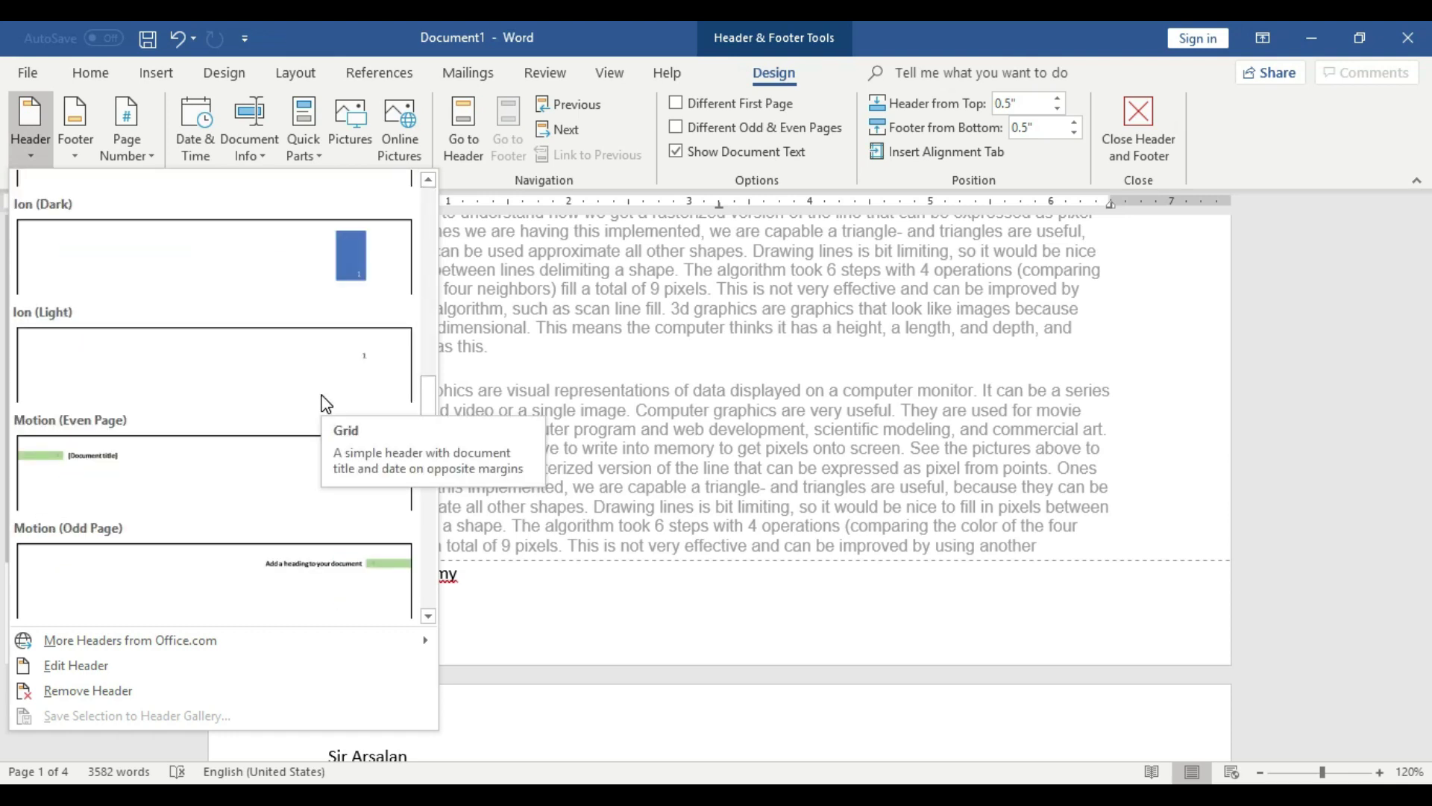
scroll(323, 401, "down", 5)
scroll(352, 500, "down", 1)
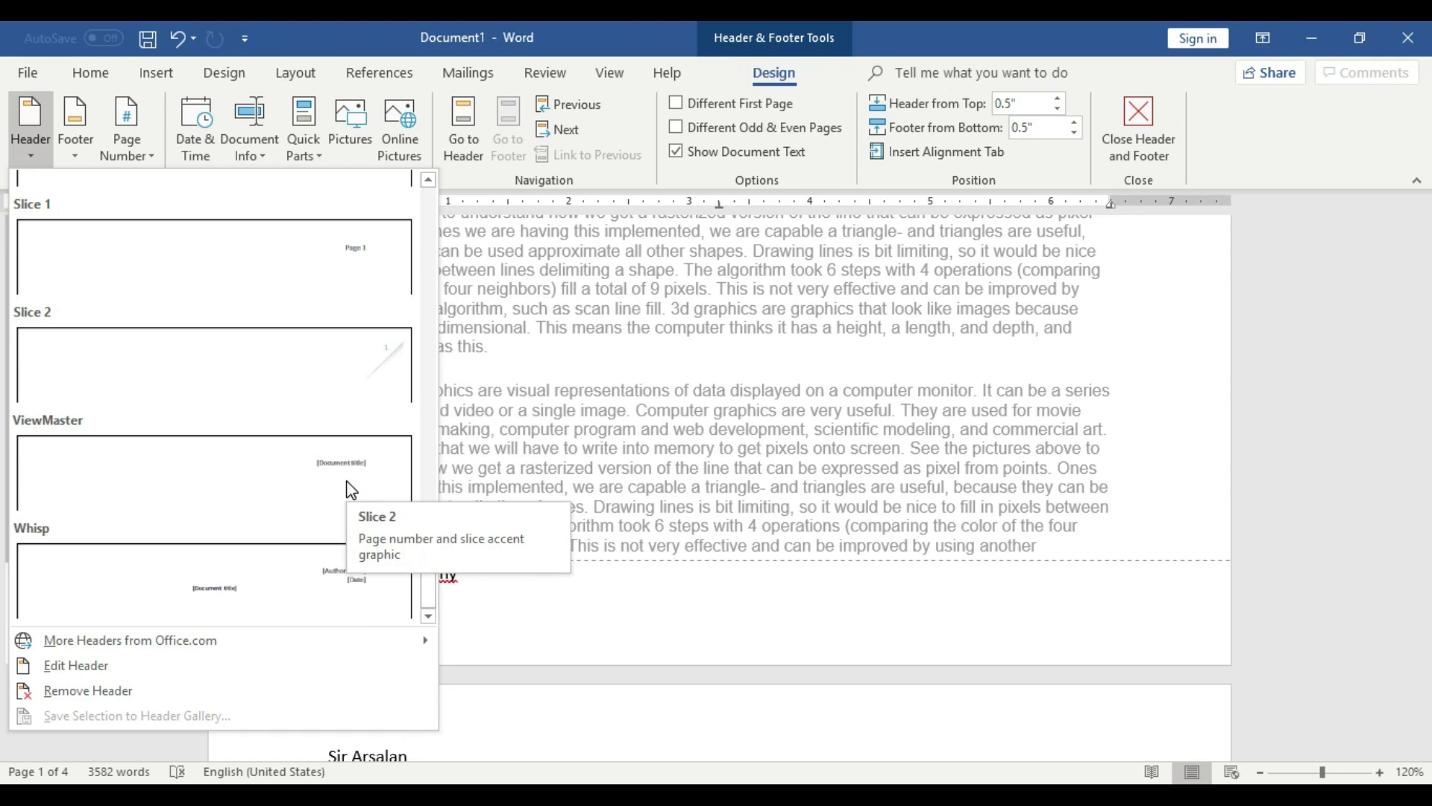
left_click(429, 568)
left_click_drag(429, 566, 425, 329)
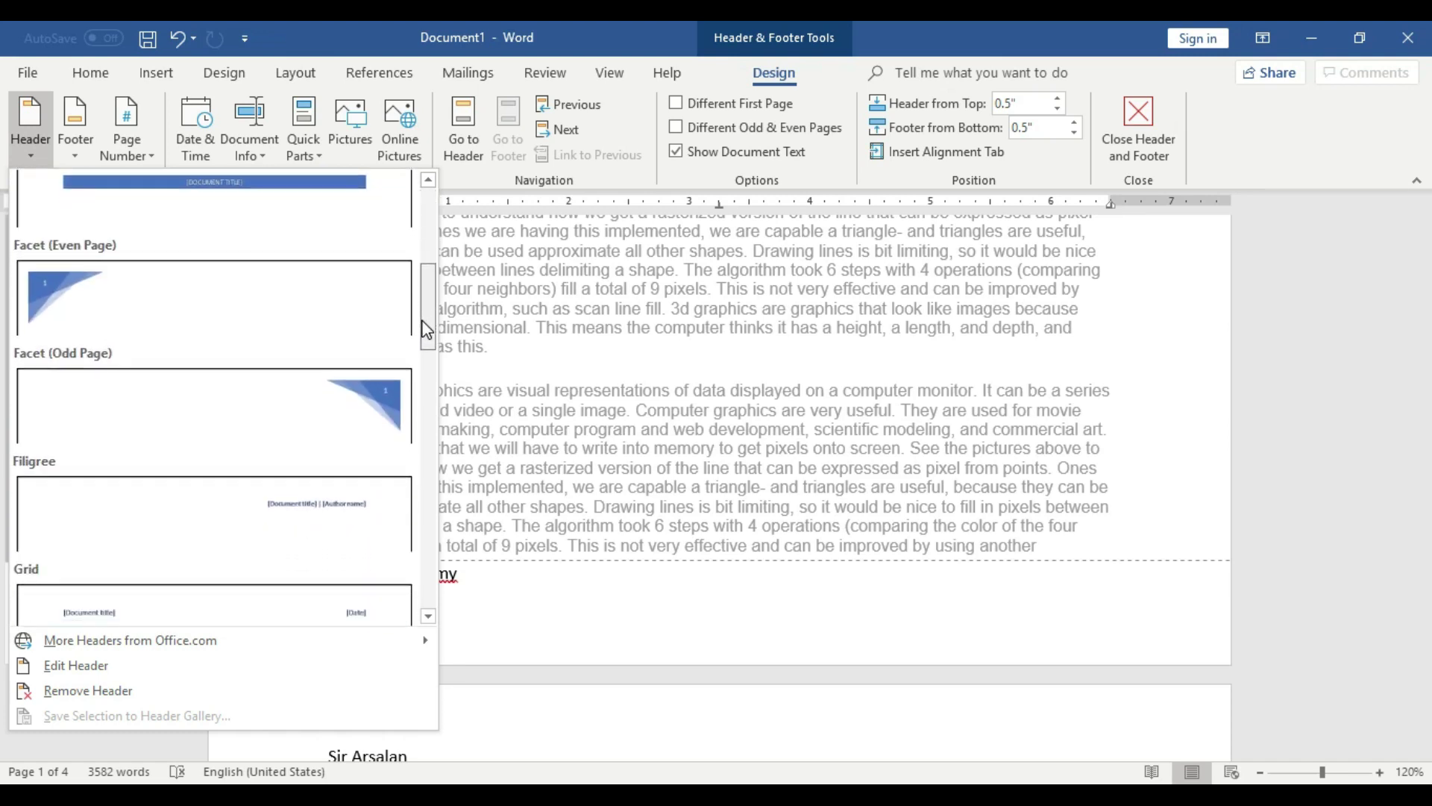
- Apply the ViewMaster (Horizontal) footer with December 15, 2019 and page number, and shrink the bottom margin
left_click(75, 128)
left_click_drag(471, 220, 467, 546)
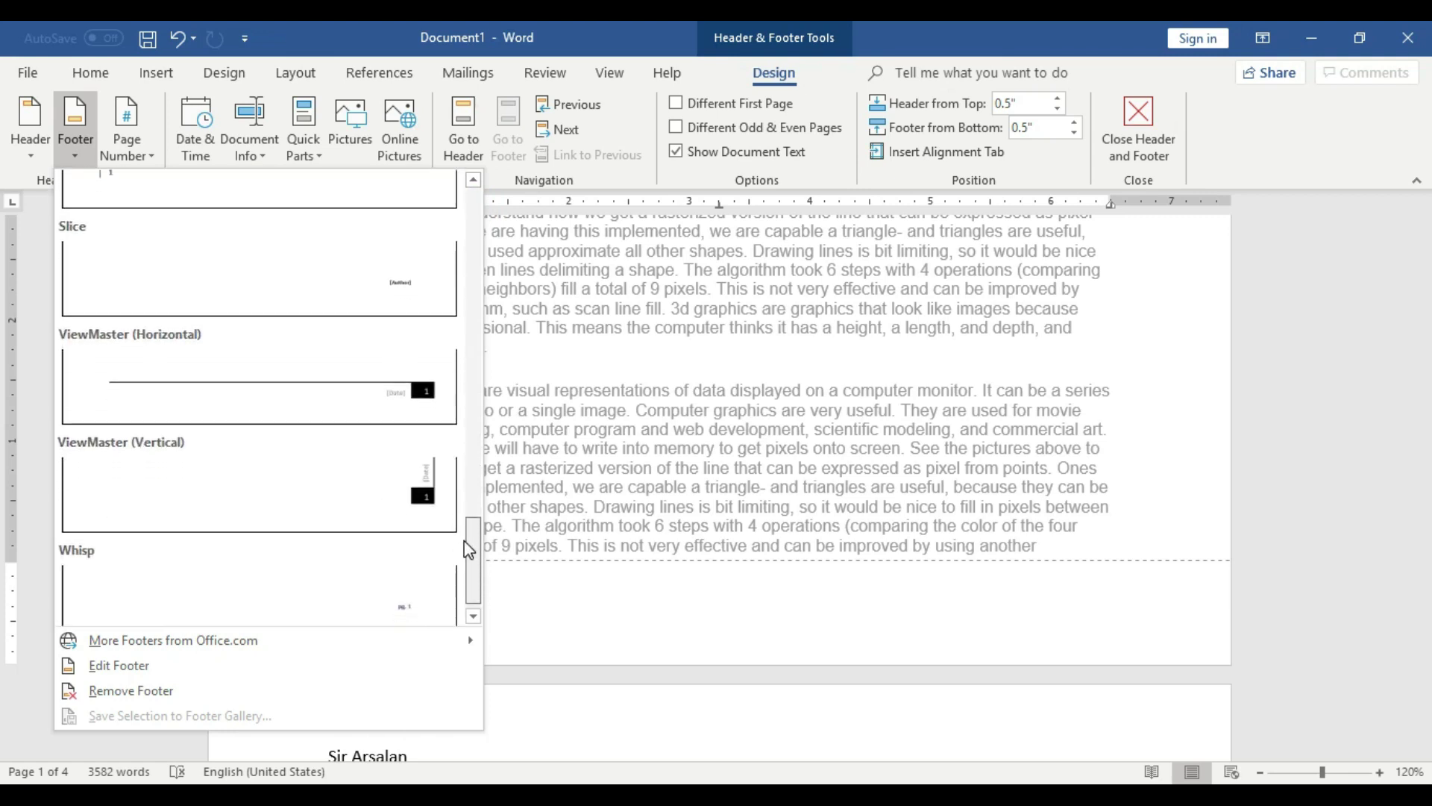
left_click(375, 393)
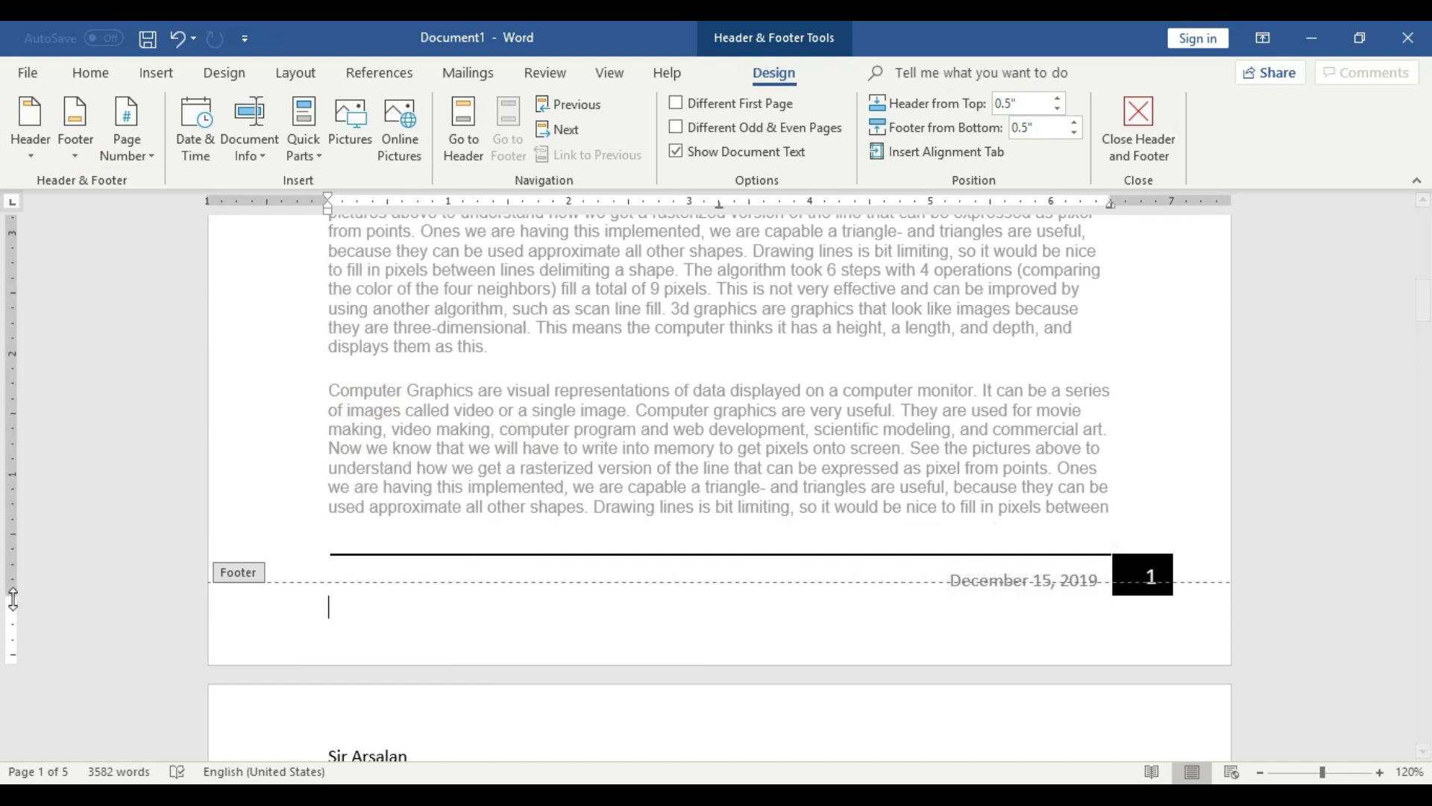
left_click_drag(9, 594, 8, 619)
key("Escape")
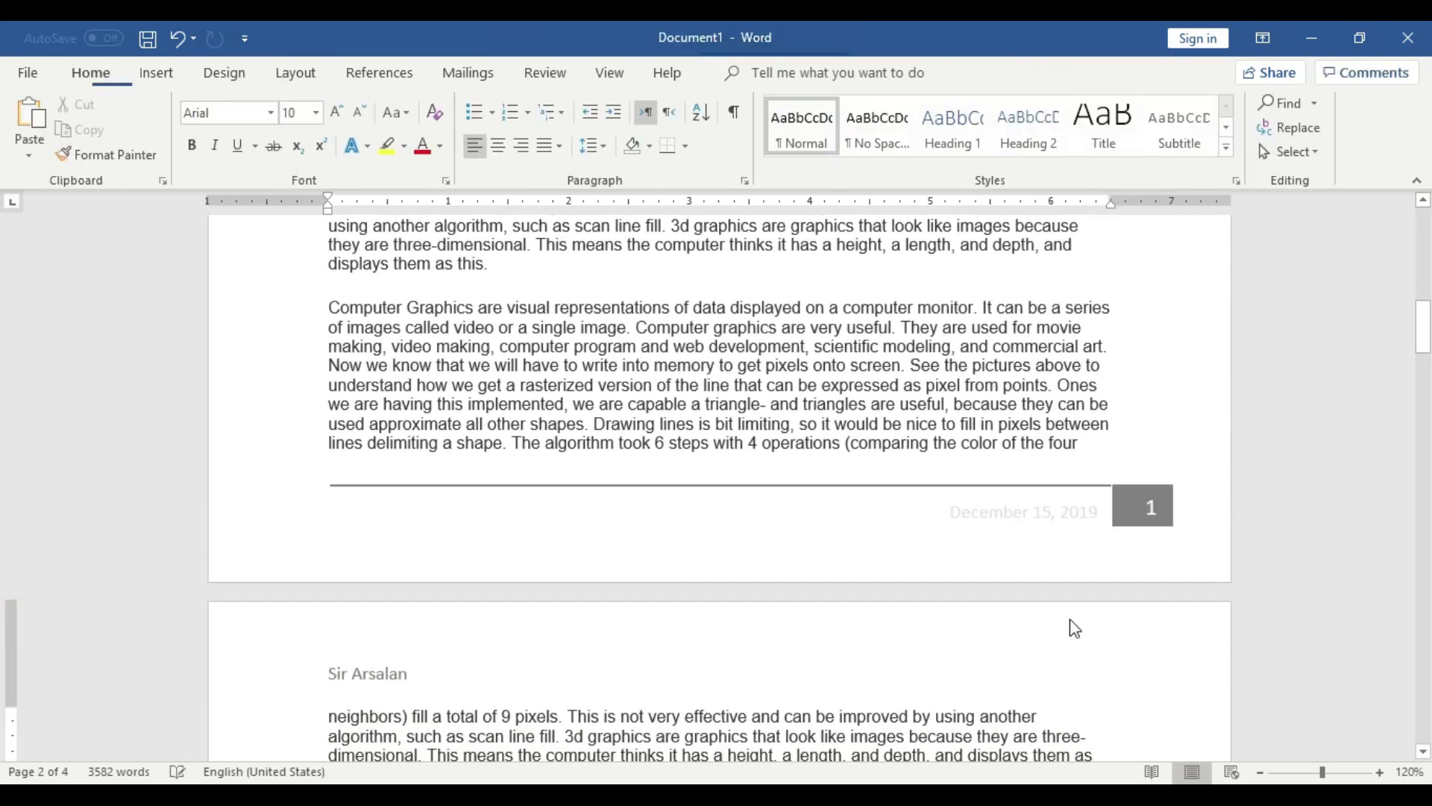
scroll(1155, 514, "up", 4)
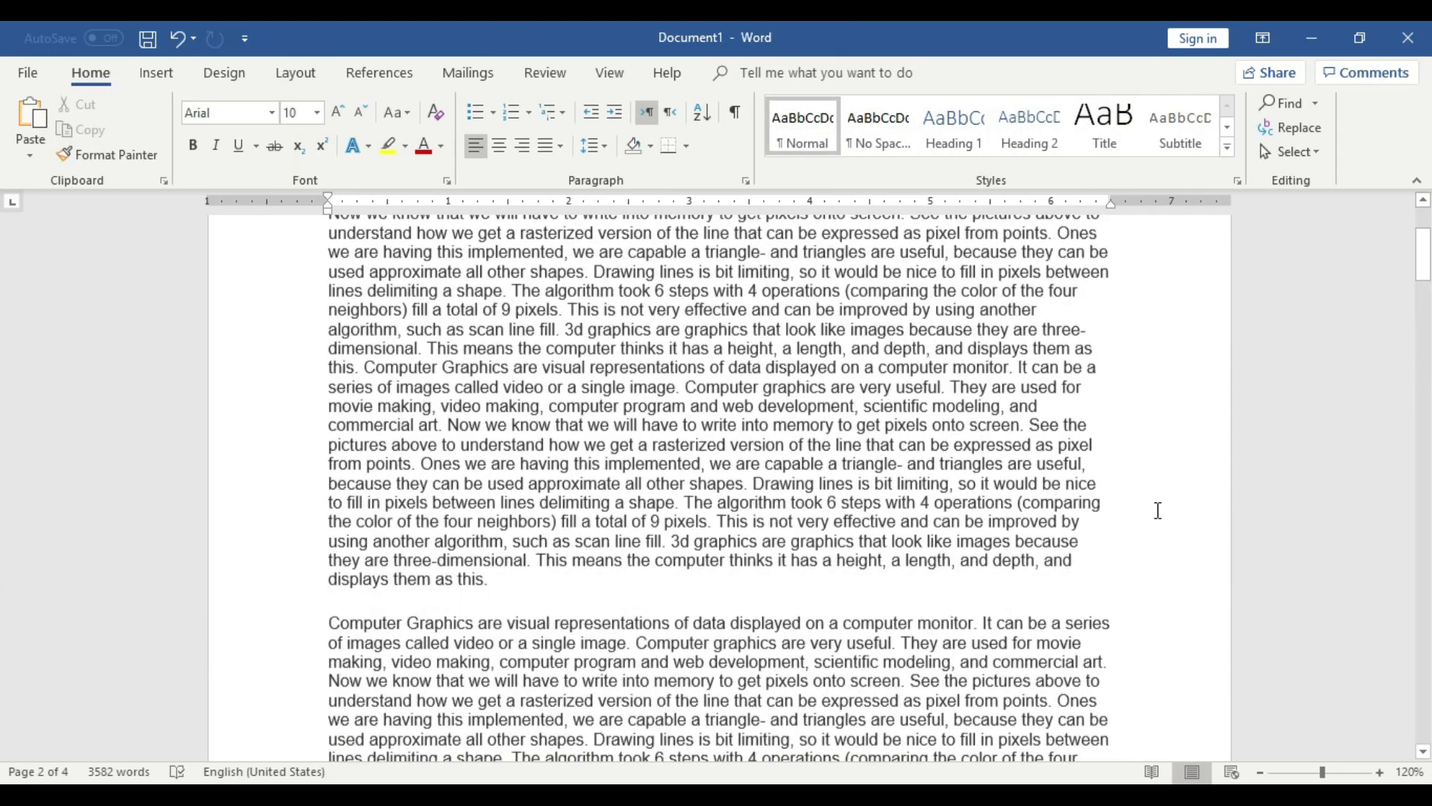
scroll(1157, 510, "up", 2)
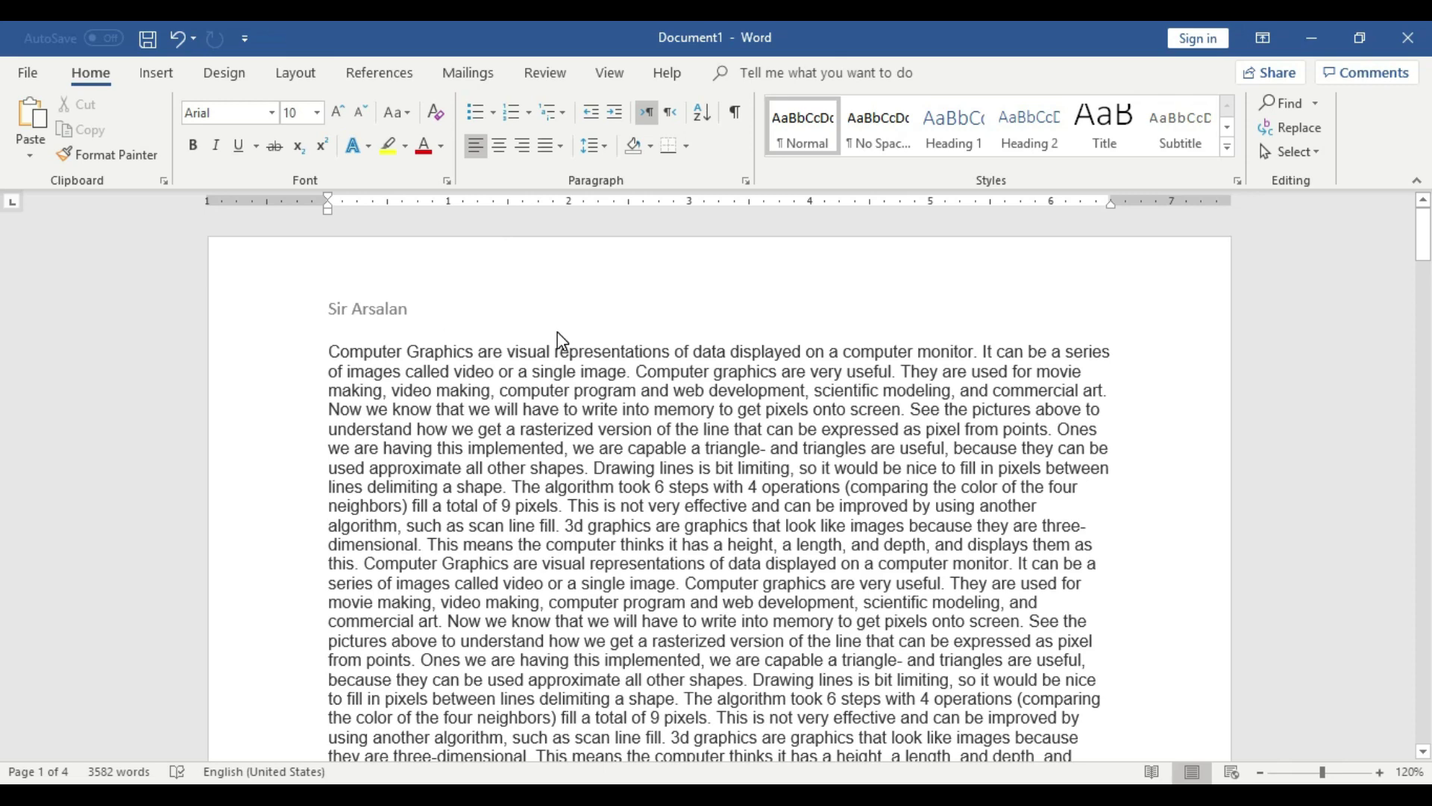
scroll(557, 331, "down", 5)
scroll(895, 448, "down", 5)
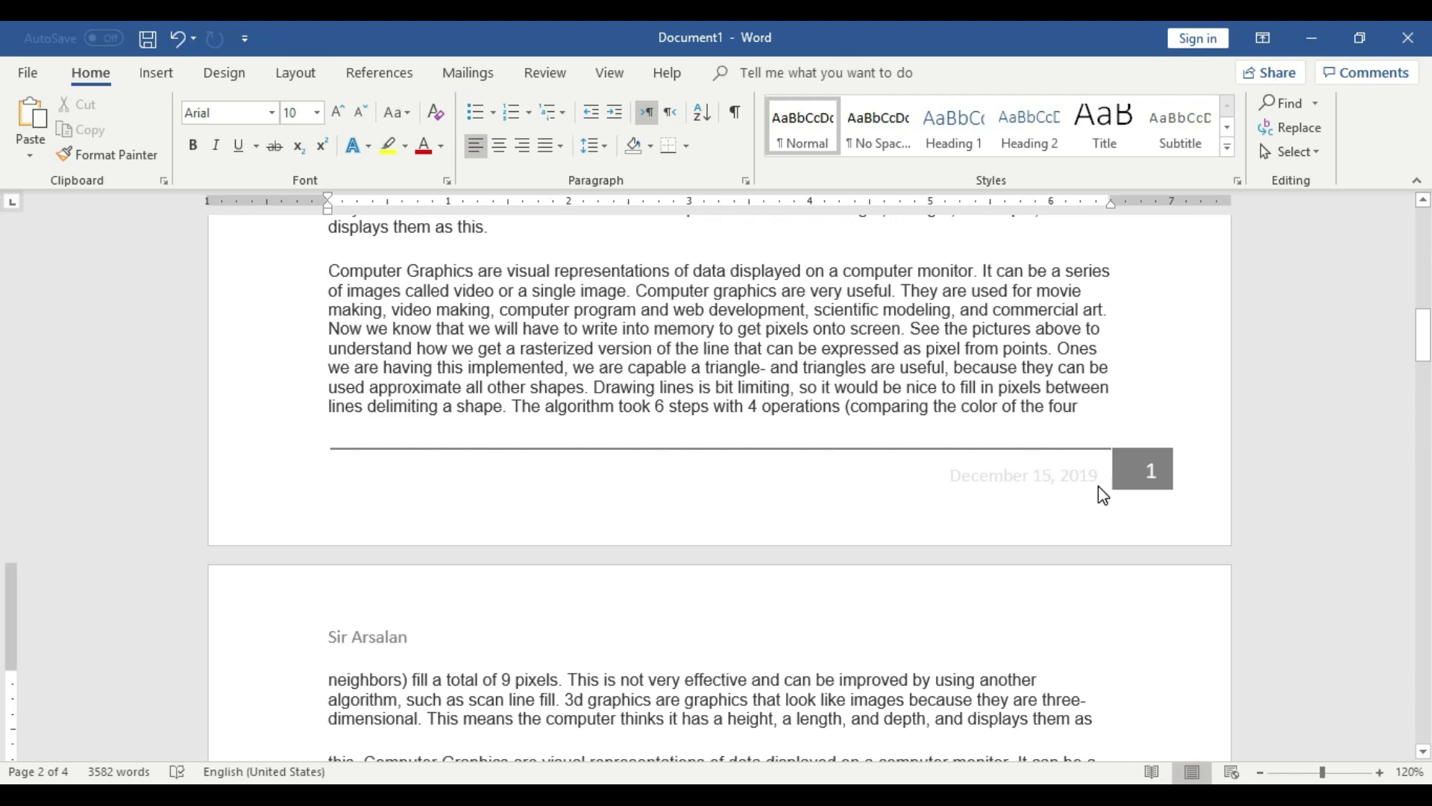
scroll(1099, 488, "down", 4)
scroll(1100, 490, "down", 3)
scroll(1101, 491, "down", 2)
scroll(1100, 490, "down", 5)
scroll(1155, 522, "down", 3)
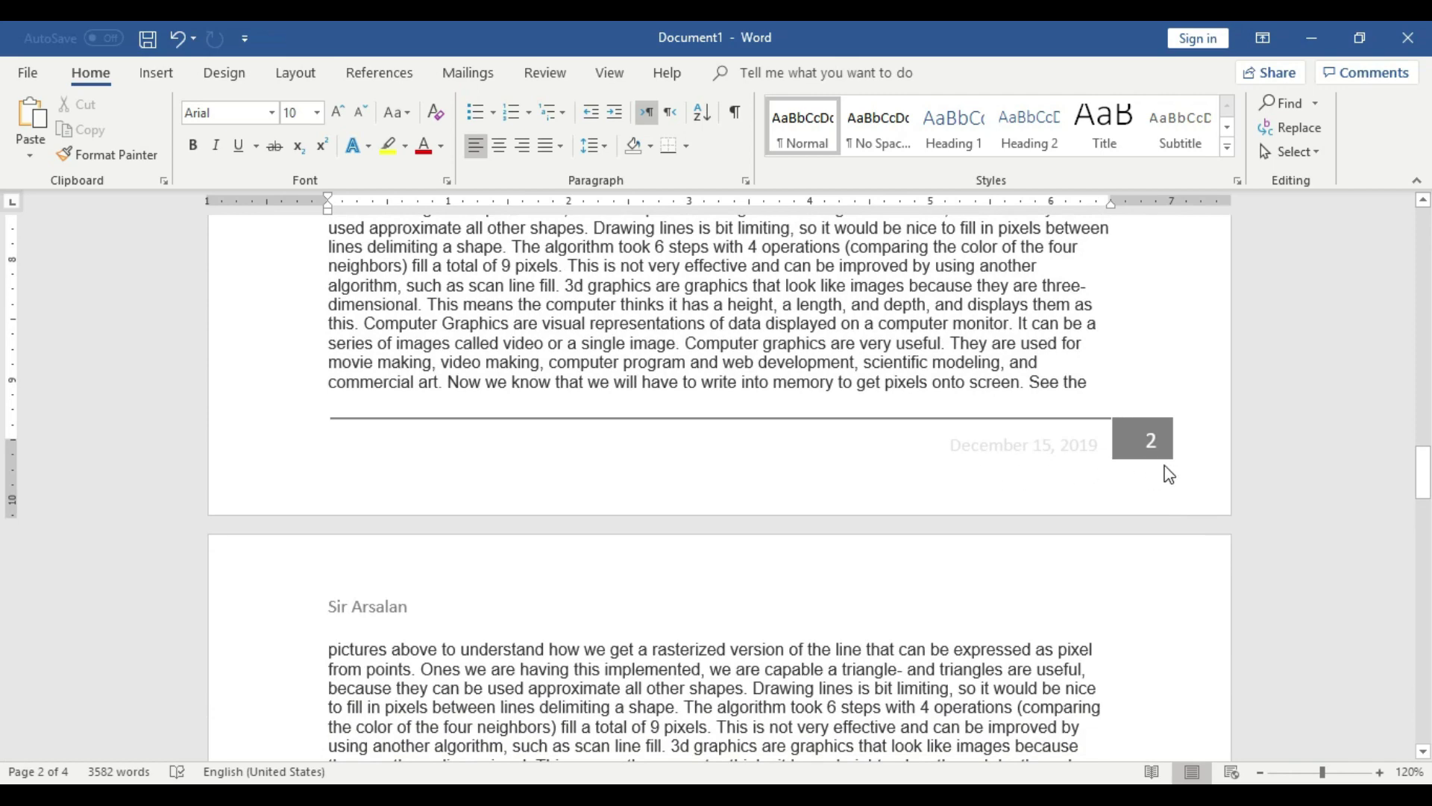
scroll(1208, 640, "down", 5)
scroll(1209, 640, "down", 4)
scroll(1208, 639, "down", 4)
scroll(1193, 612, "down", 1)
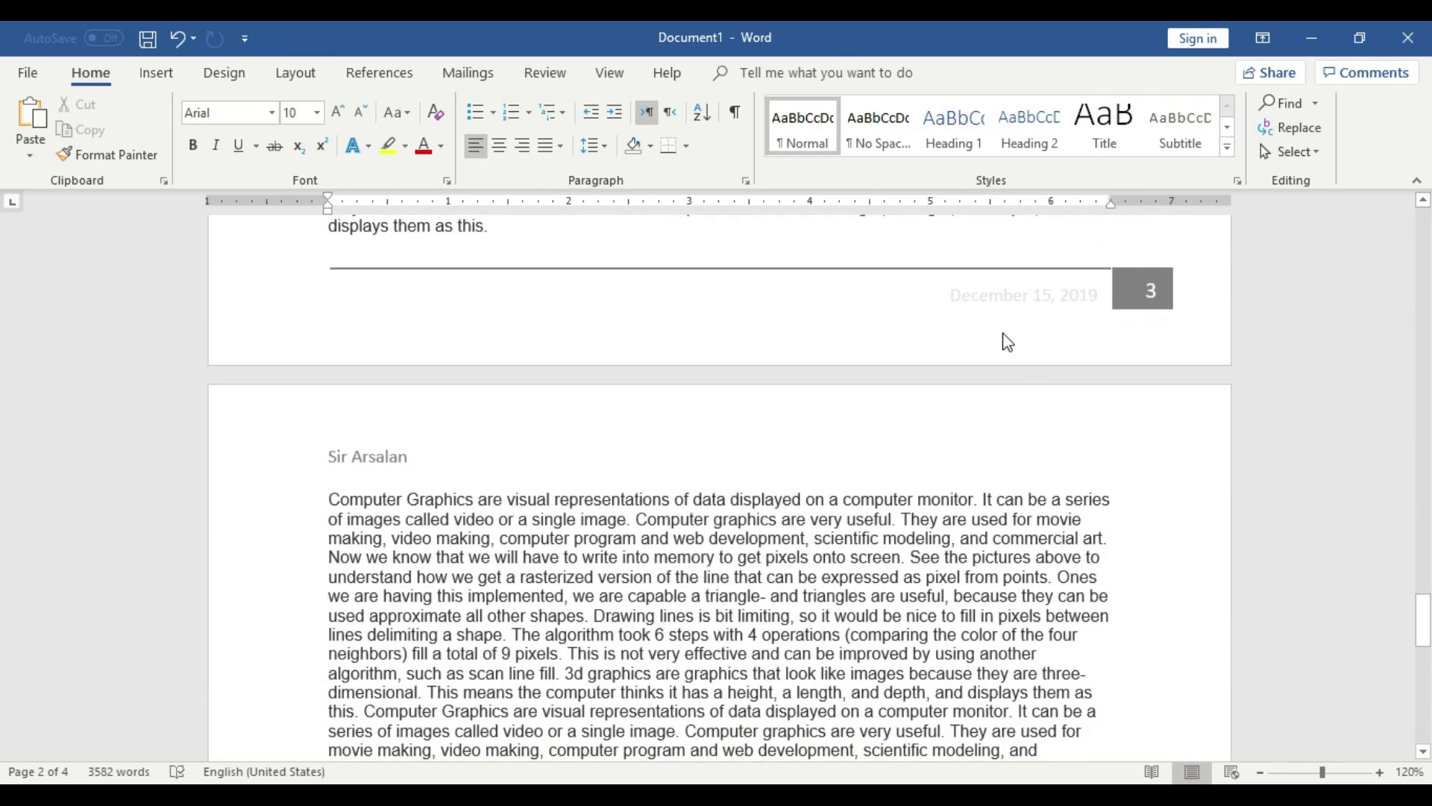
scroll(1153, 549, "down", 4)
scroll(1153, 549, "down", 5)
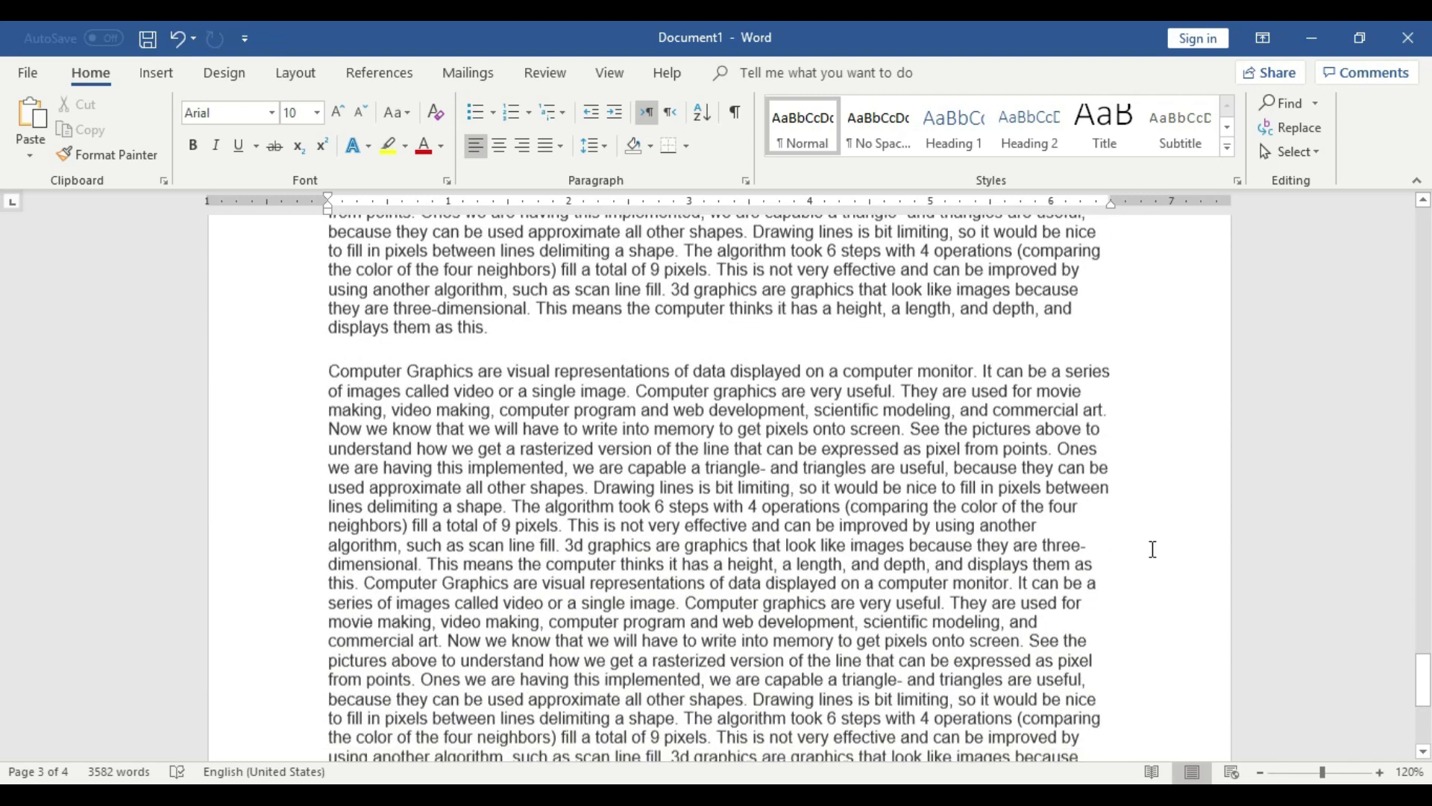
scroll(1152, 549, "down", 5)
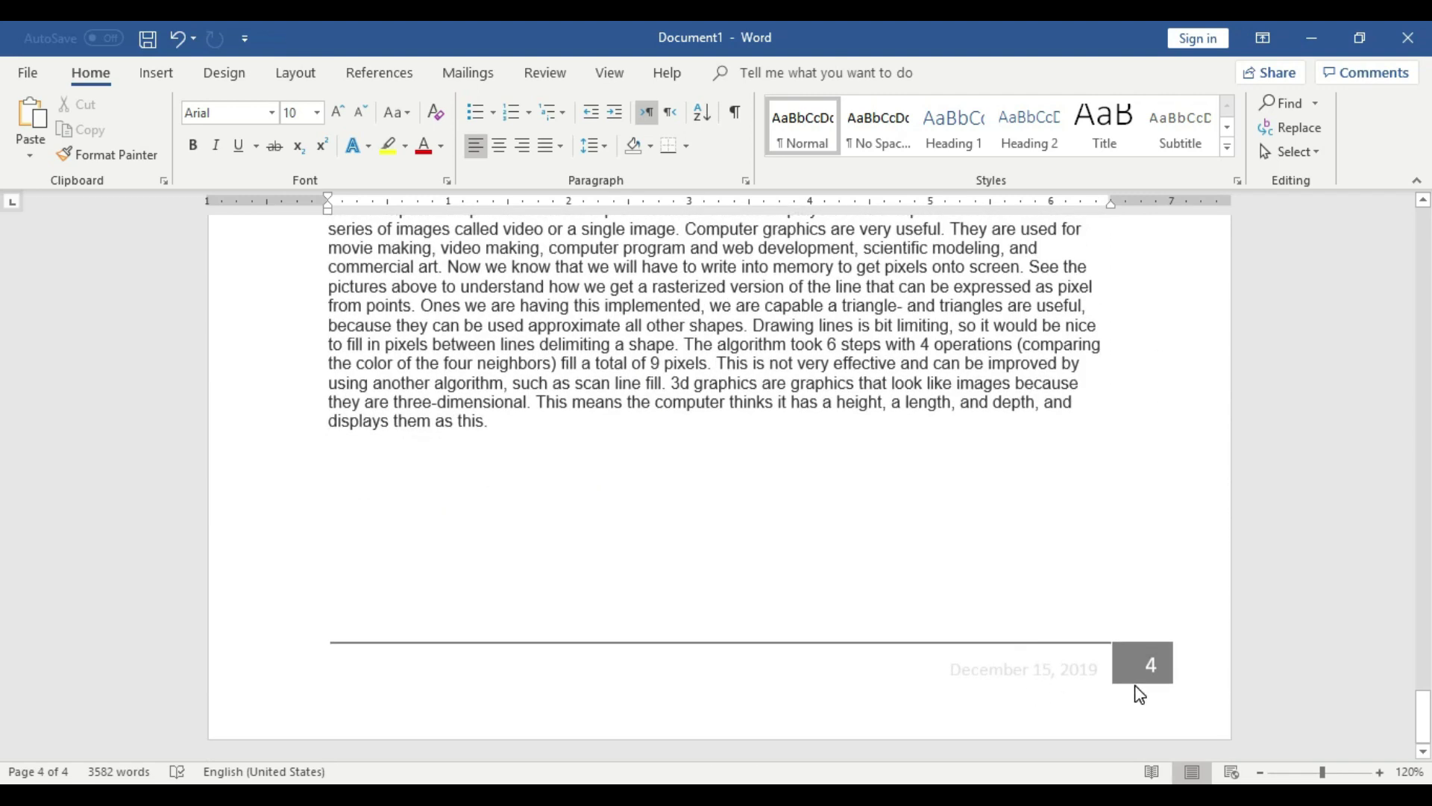
- From page 4's footer, apply the Filigree ornament footer and return to the body text
double_click(789, 694)
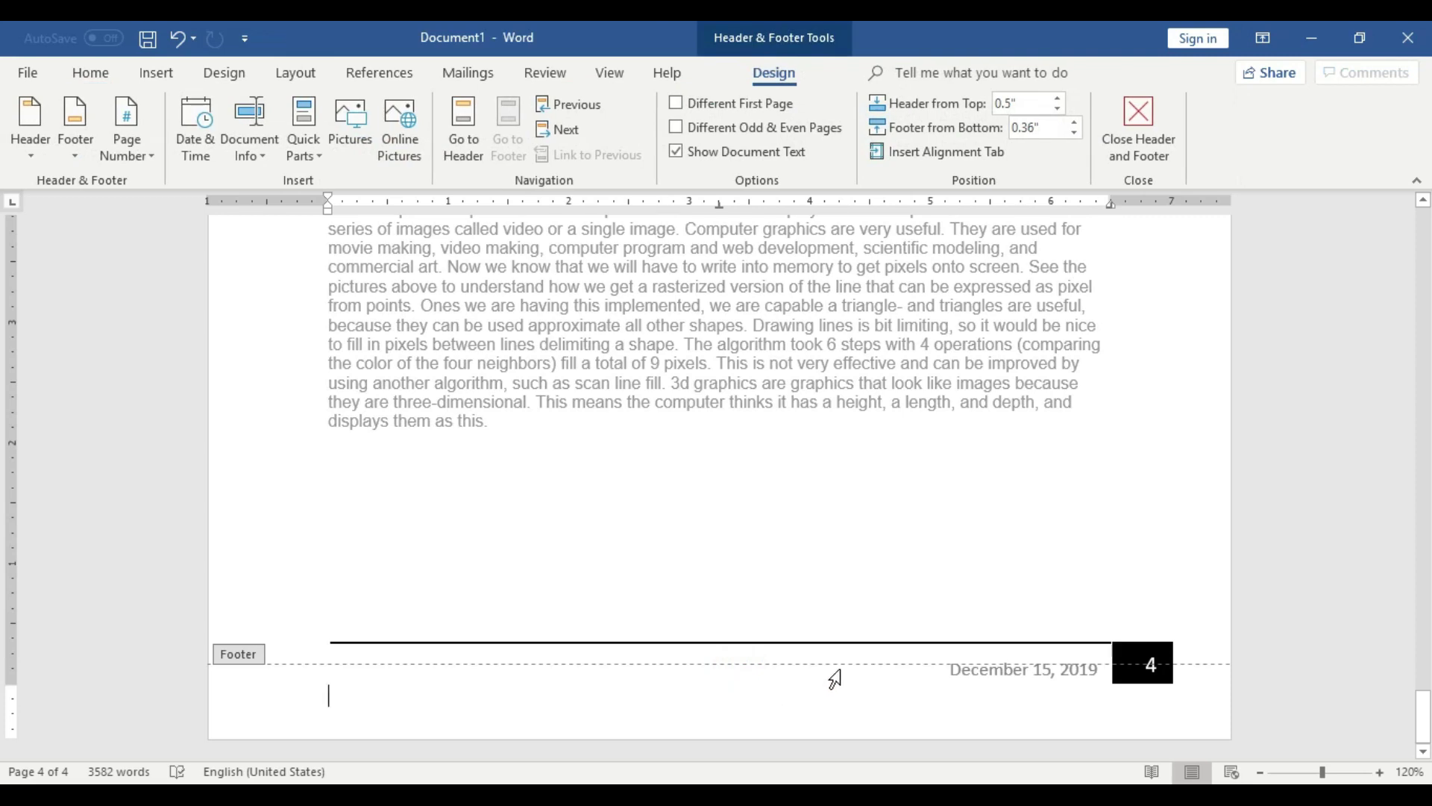
left_click(127, 142)
left_click(79, 136)
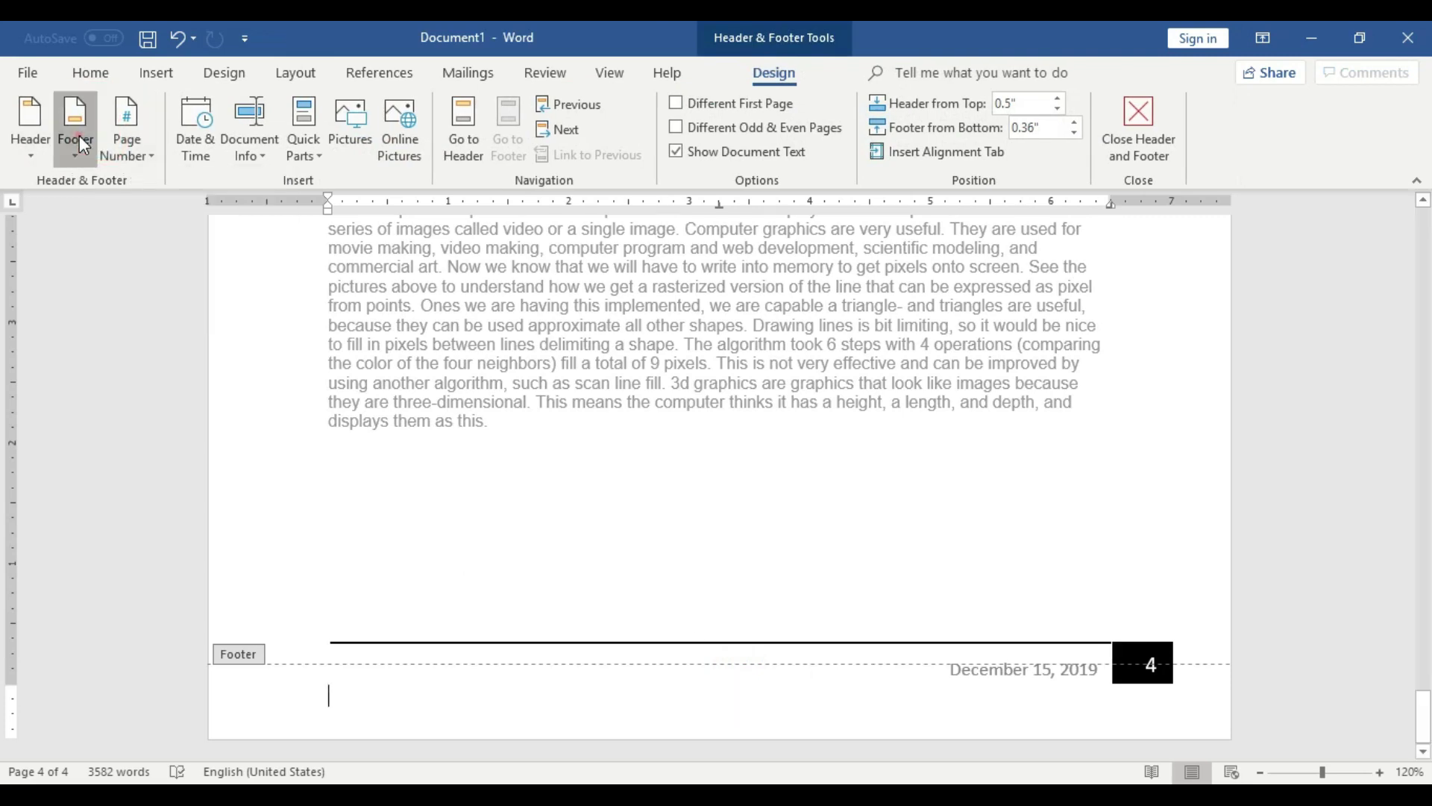
scroll(433, 243, "down", 1)
scroll(477, 268, "down", 2)
scroll(481, 291, "down", 2)
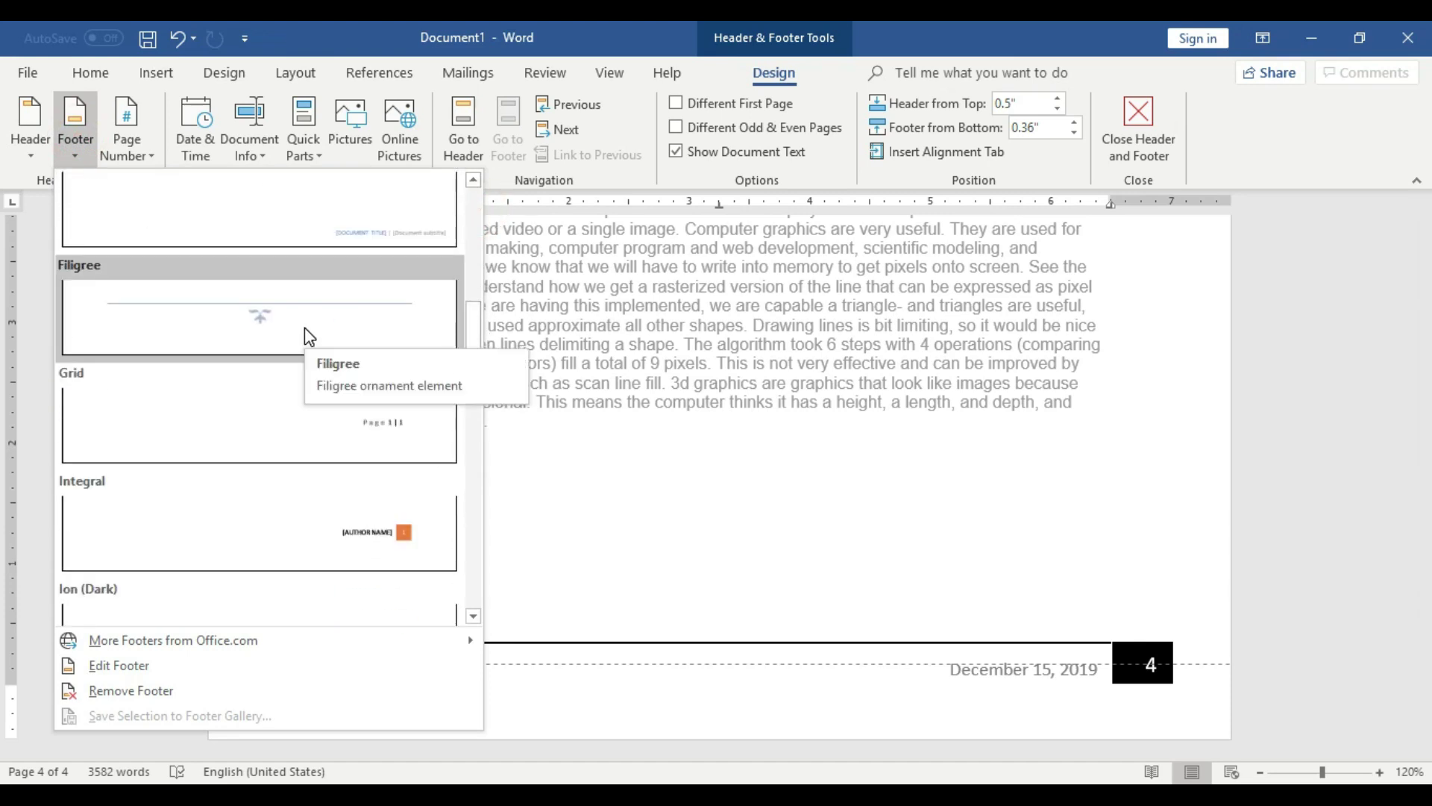
left_click(285, 330)
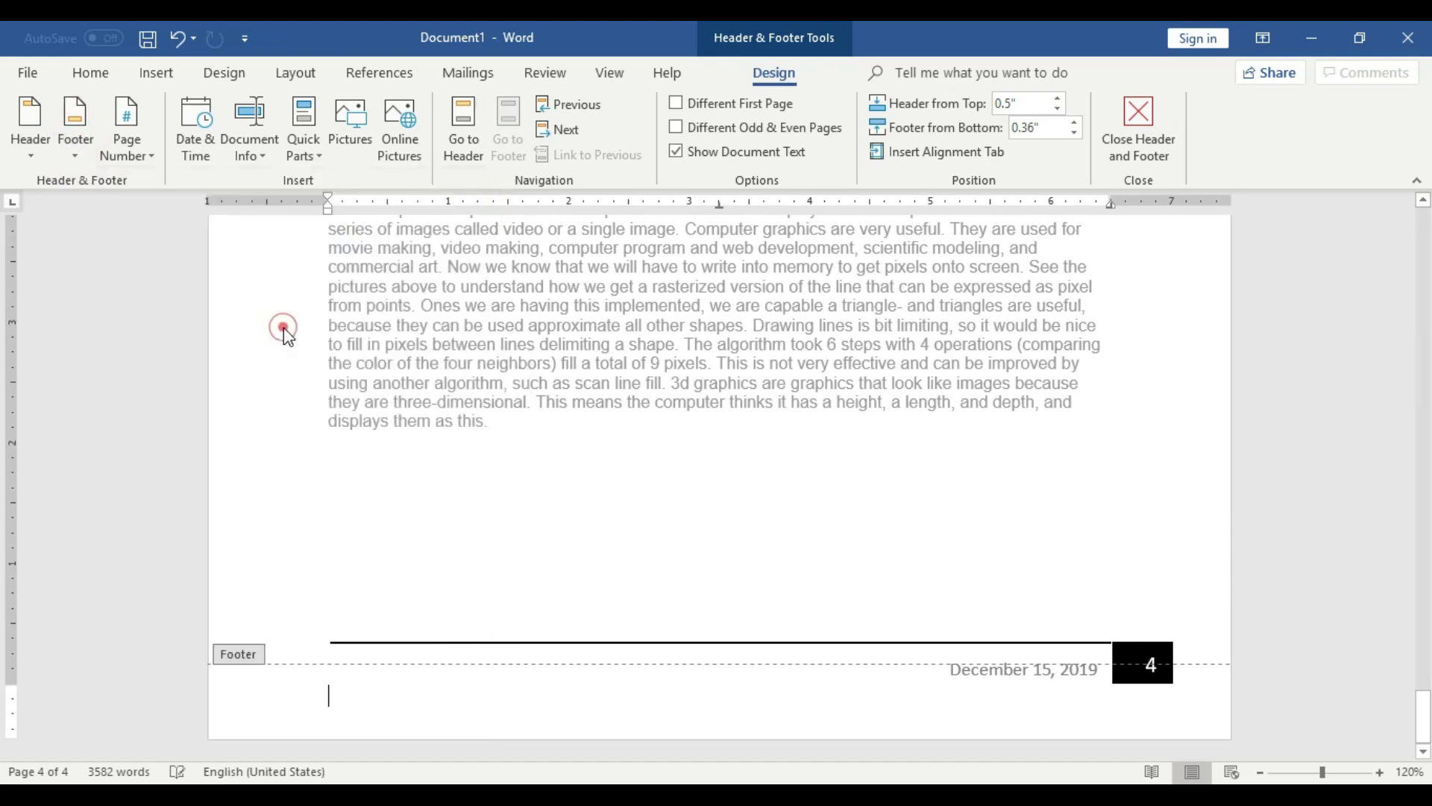
double_click(1116, 508)
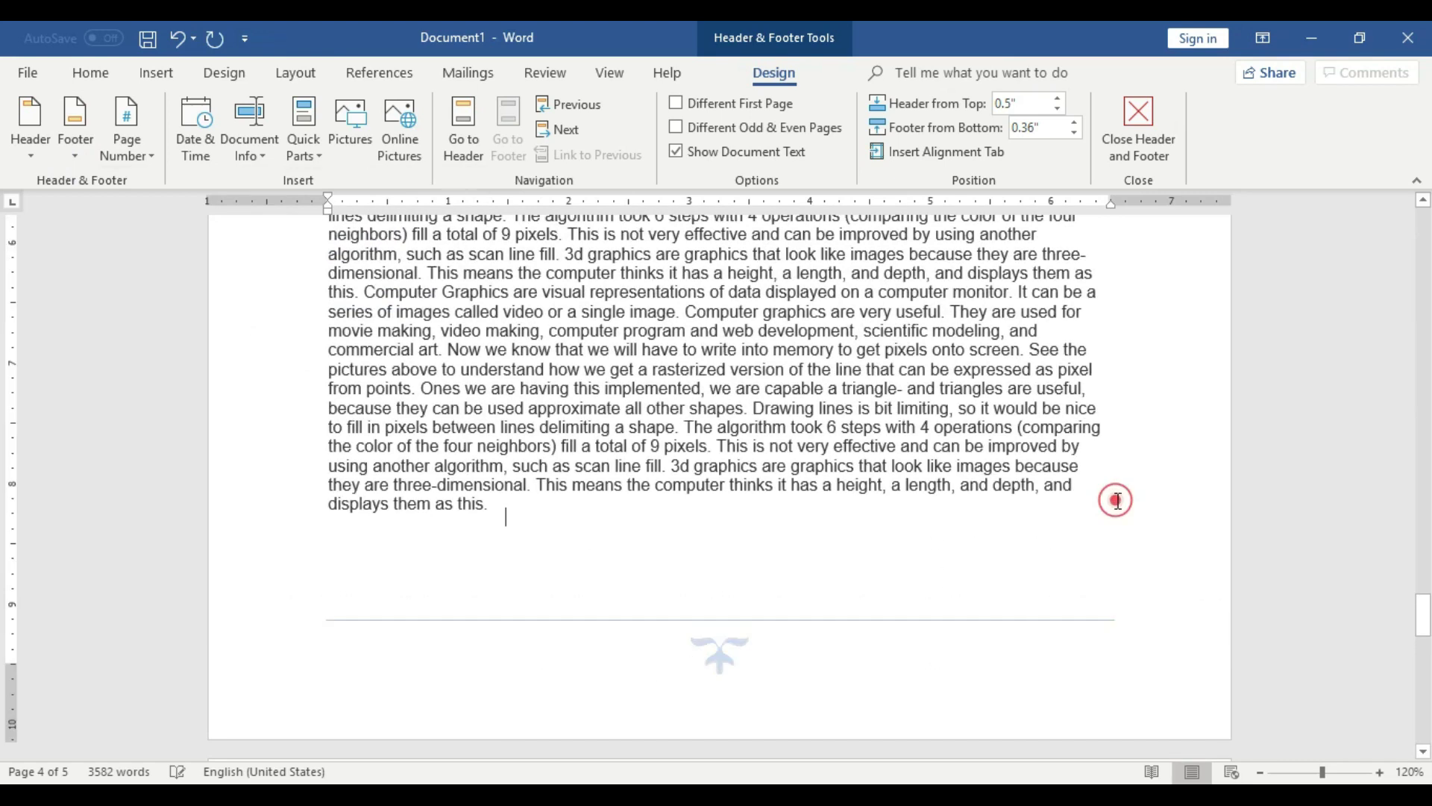
scroll(558, 619, "down", 4)
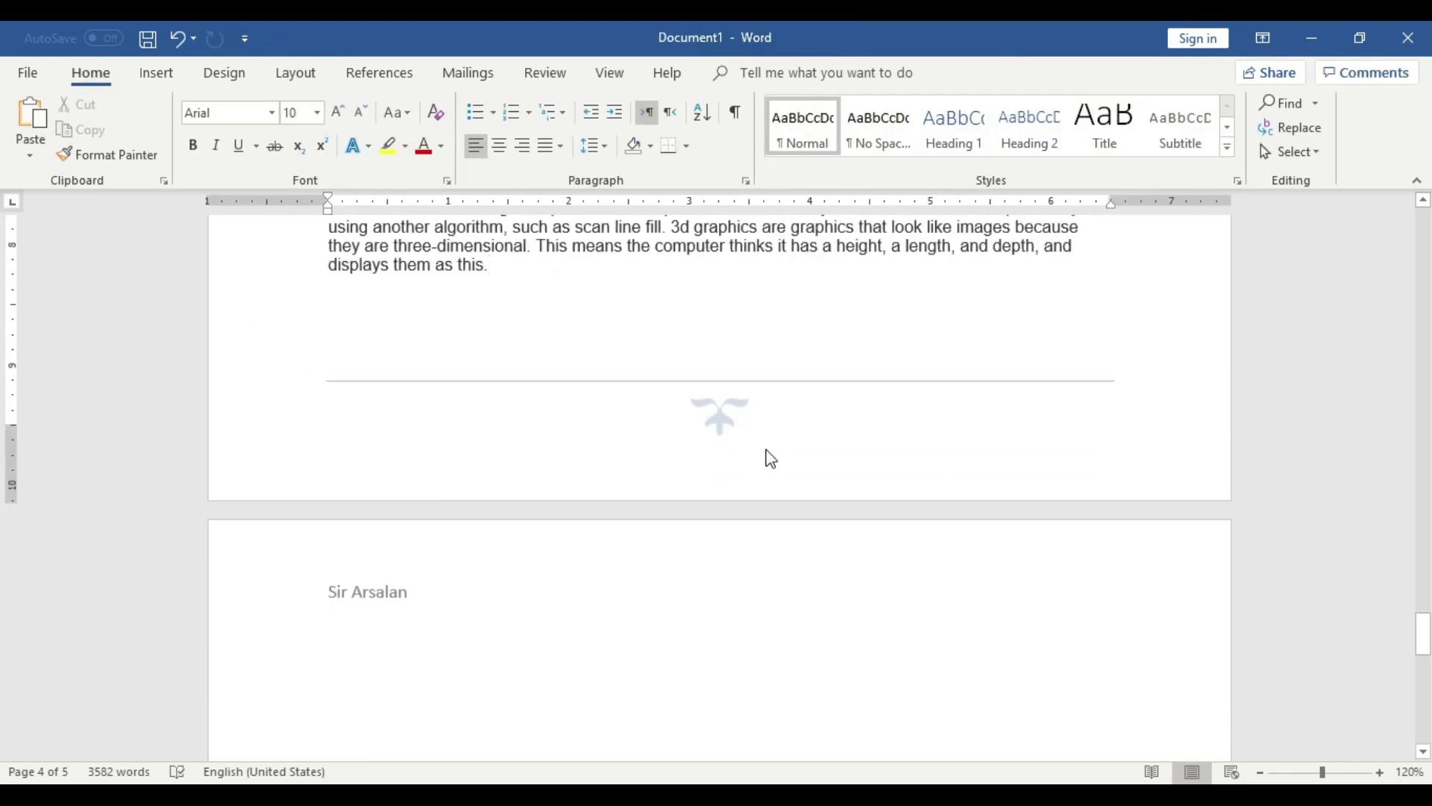
left_click_drag(1423, 642, 1418, 309)
- Apply the Whisp footer so each page shows 'pg.' with its number, then scroll to verify
double_click(790, 619)
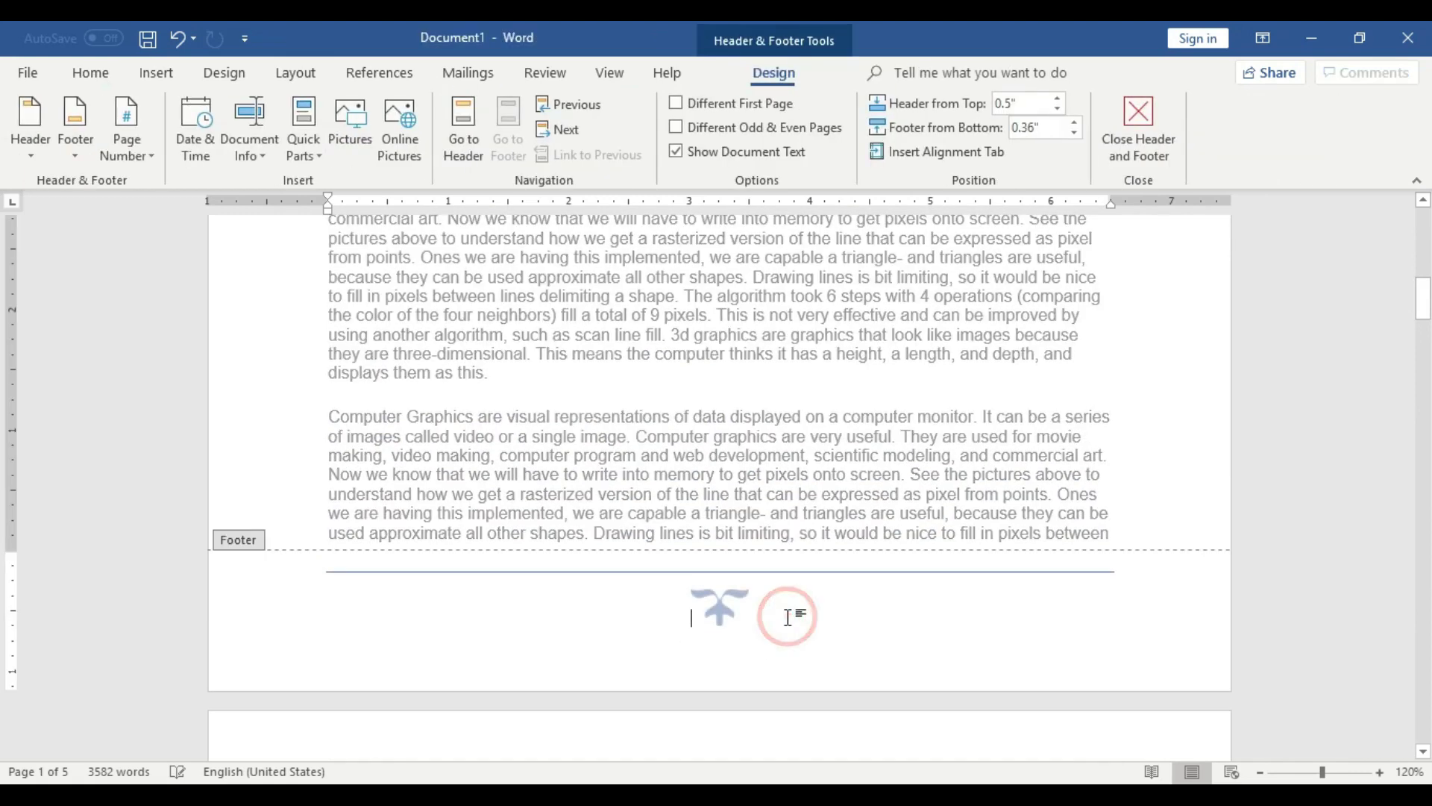
left_click(30, 142)
left_click_drag(428, 257, 442, 544)
left_click(444, 552)
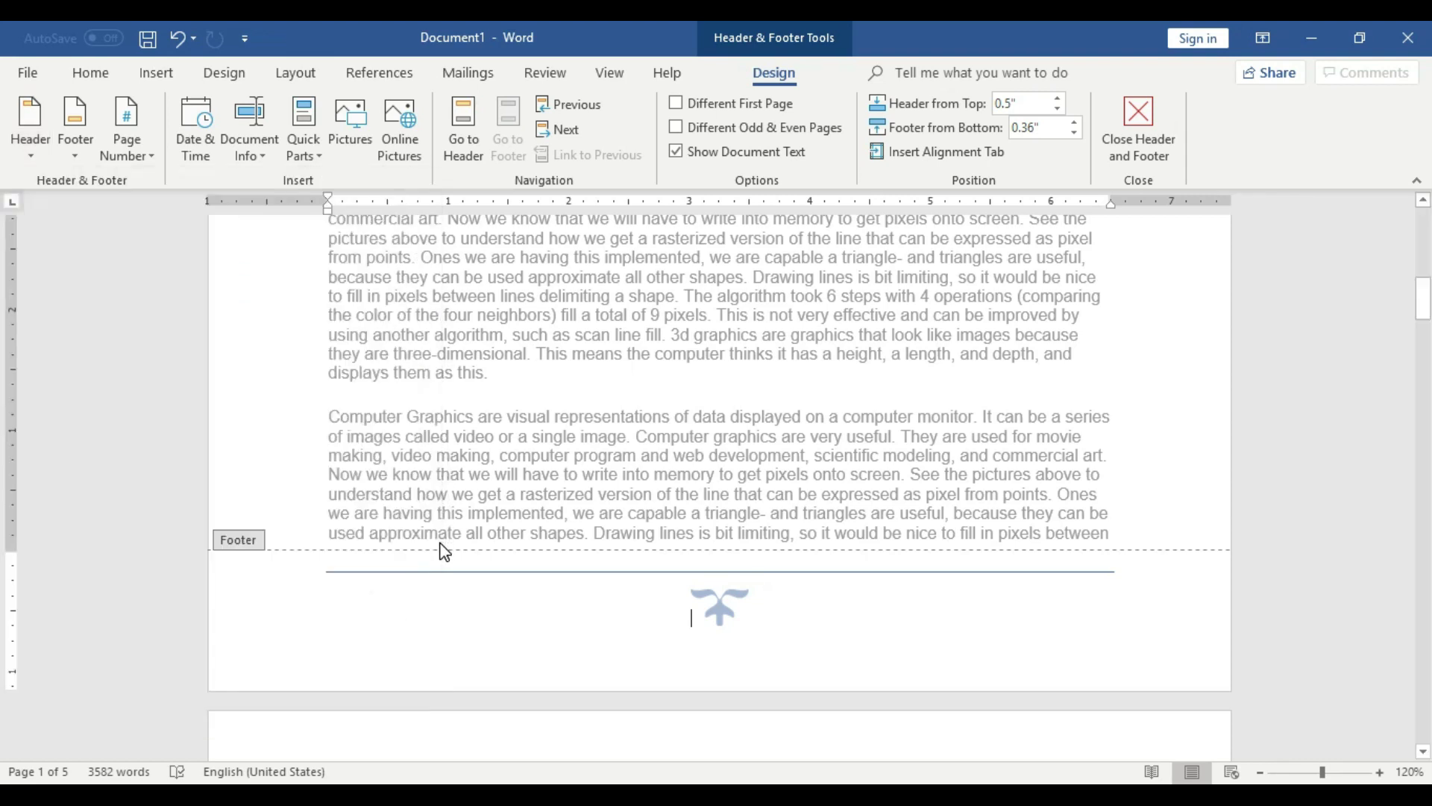
left_click(75, 134)
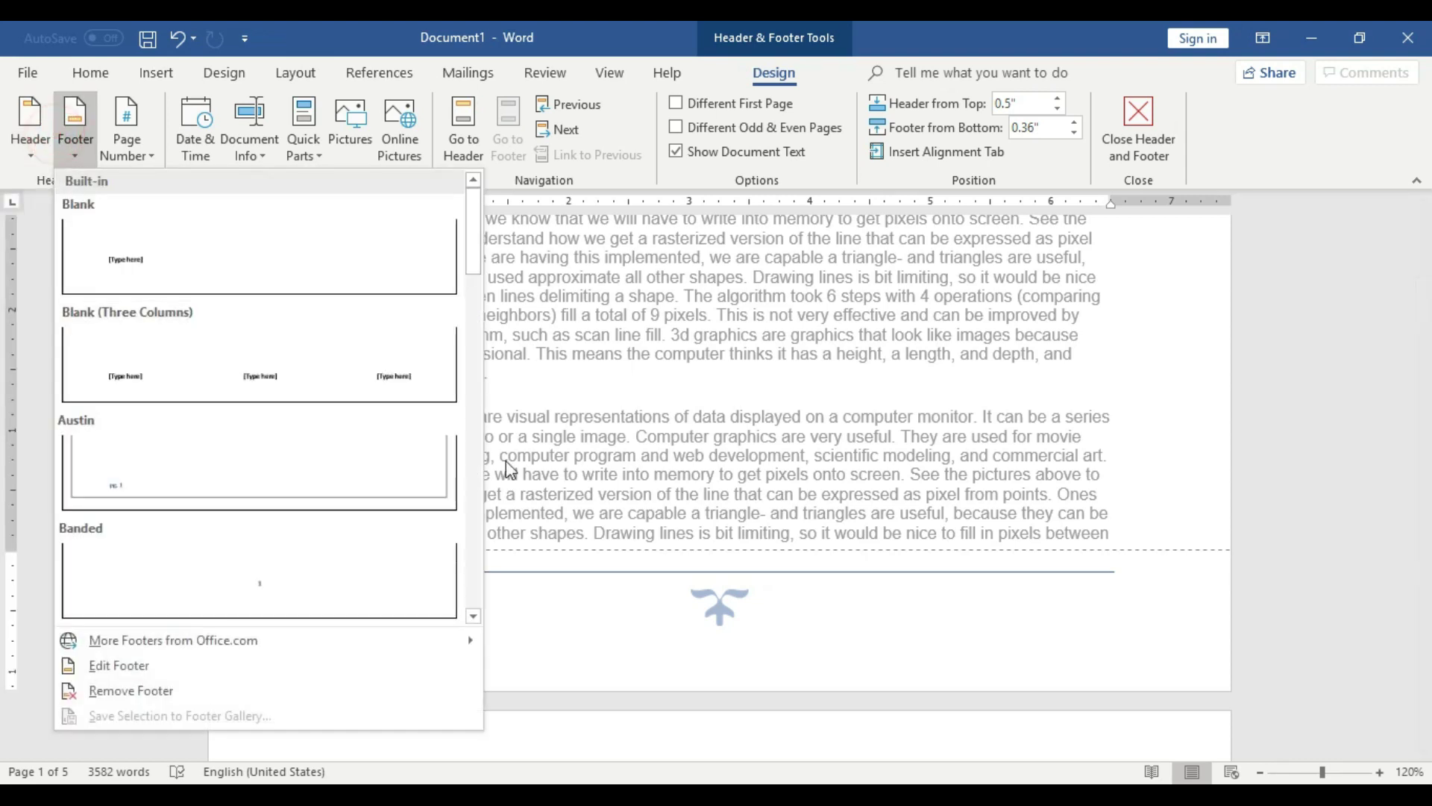
left_click_drag(472, 407, 476, 586)
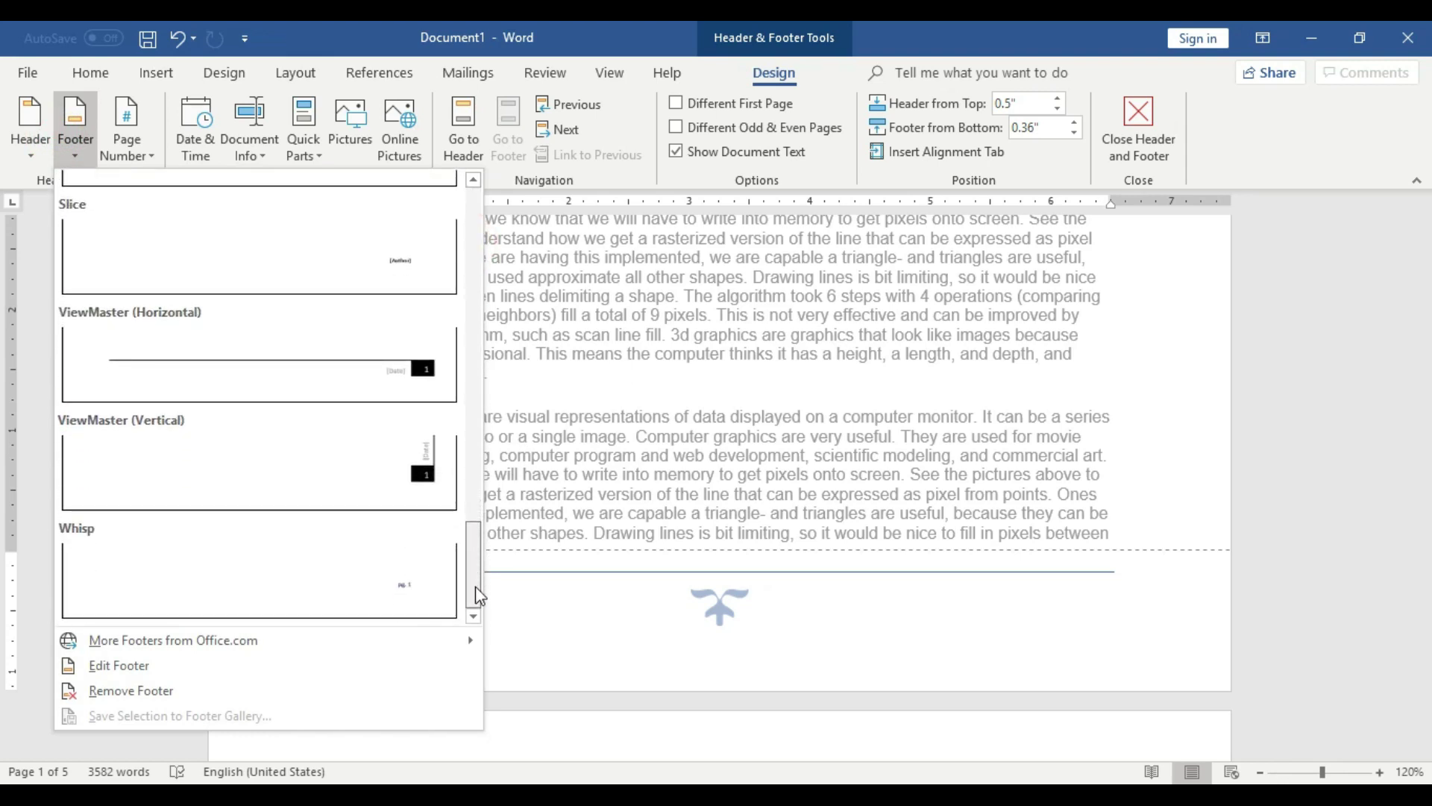
left_click(409, 590)
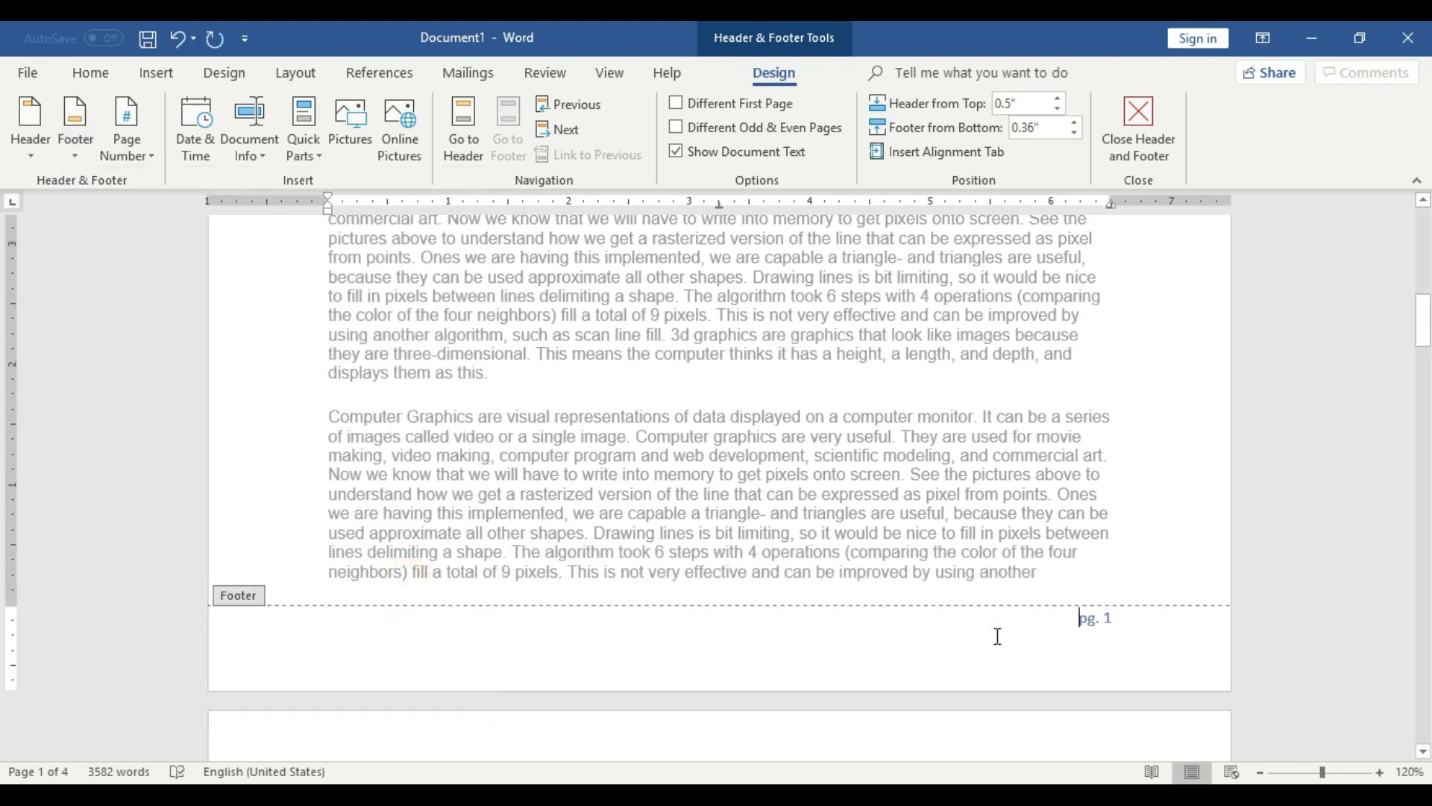
left_click_drag(1426, 321, 1426, 340)
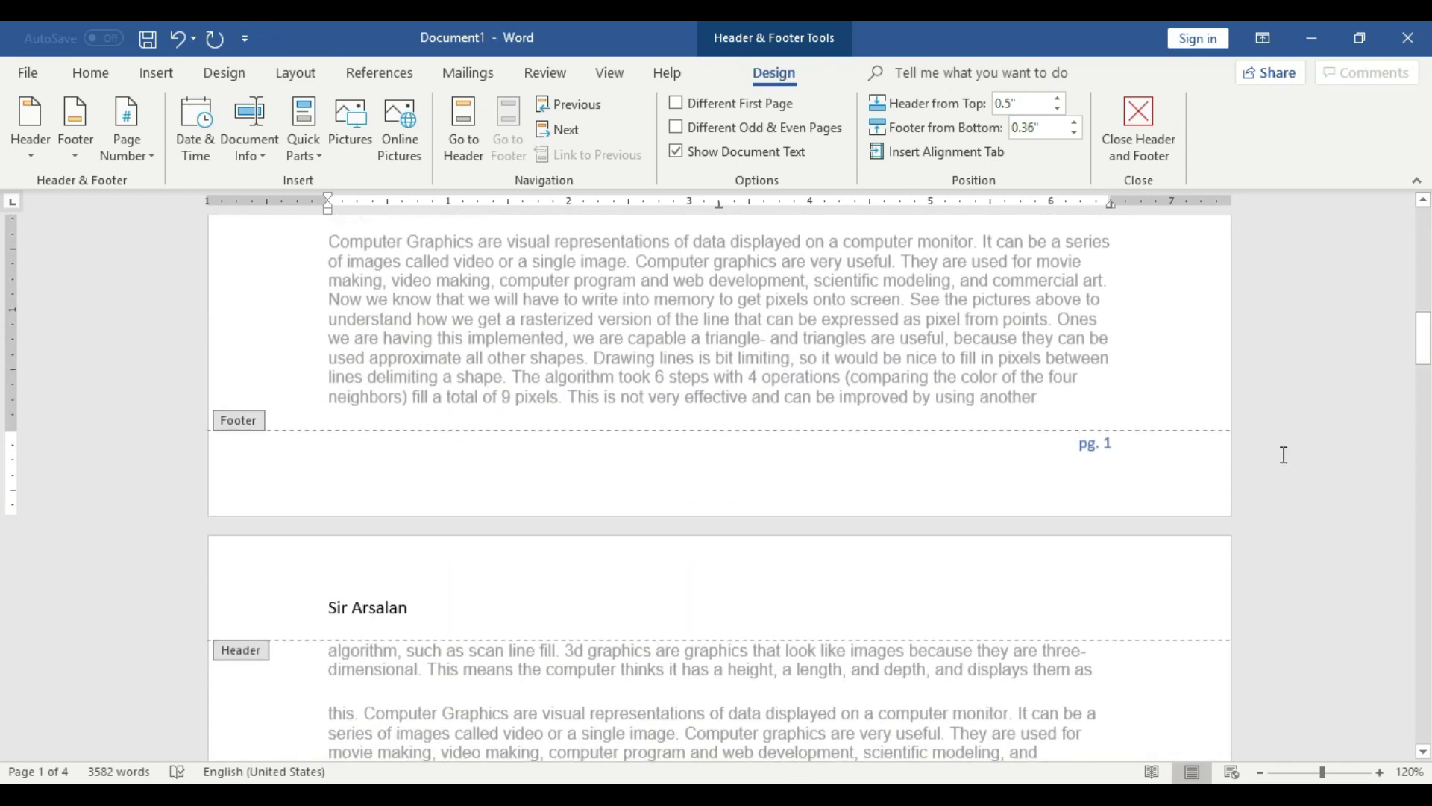
left_click_drag(1419, 345, 1420, 736)
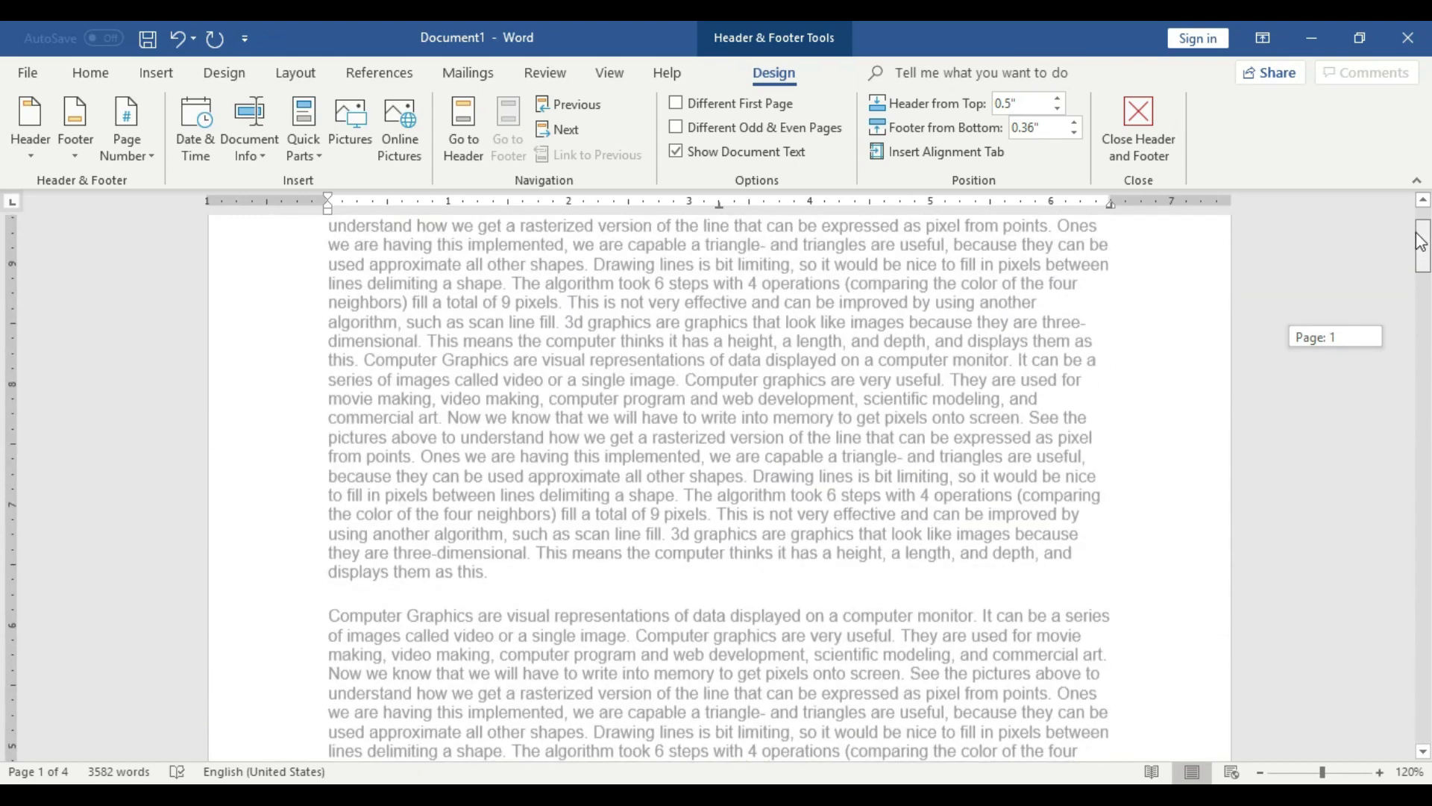
left_click_drag(1419, 735, 1421, 235)
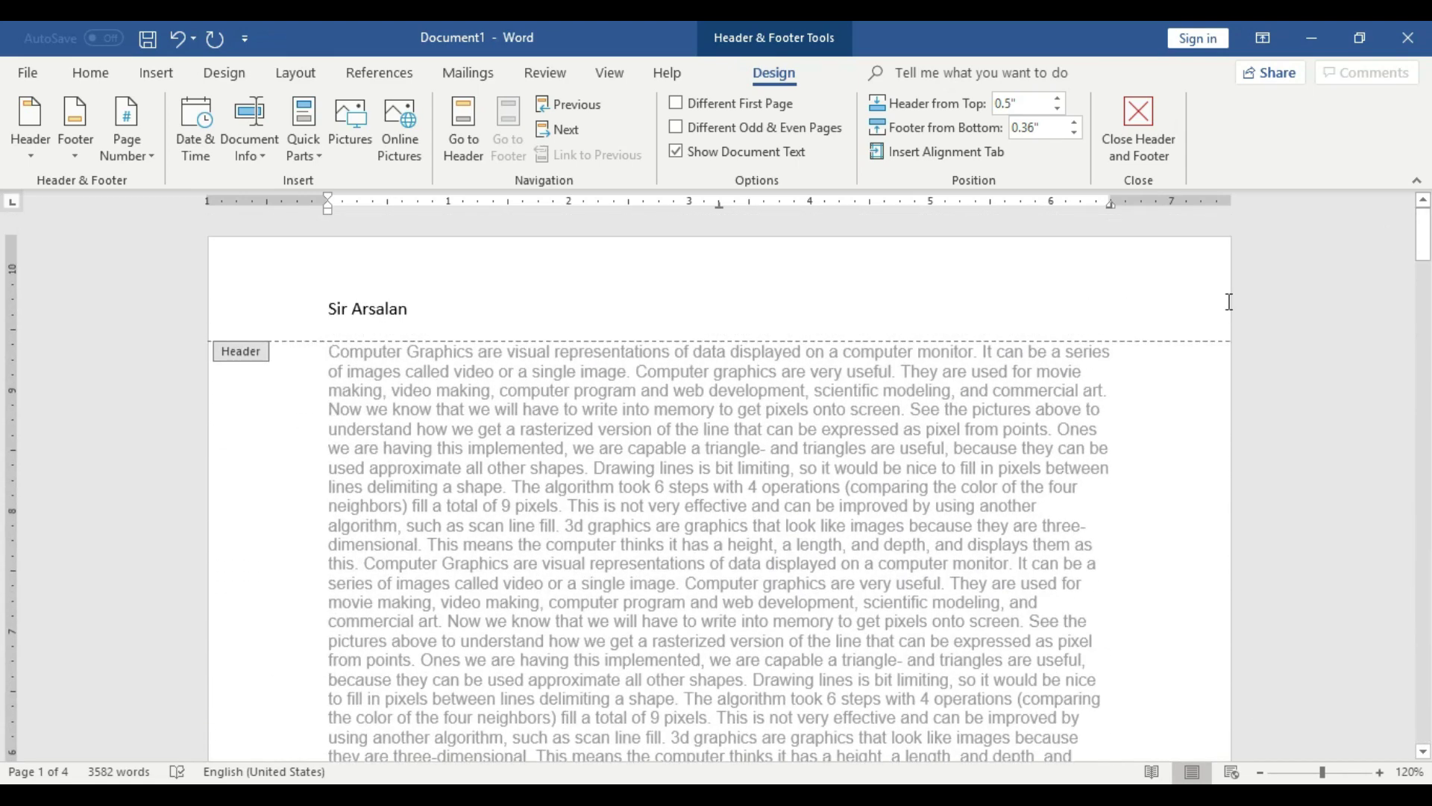
- Reopen header editing and apply the Blank (Three Columns) footer with three [Type here] placeholders
double_click(297, 457)
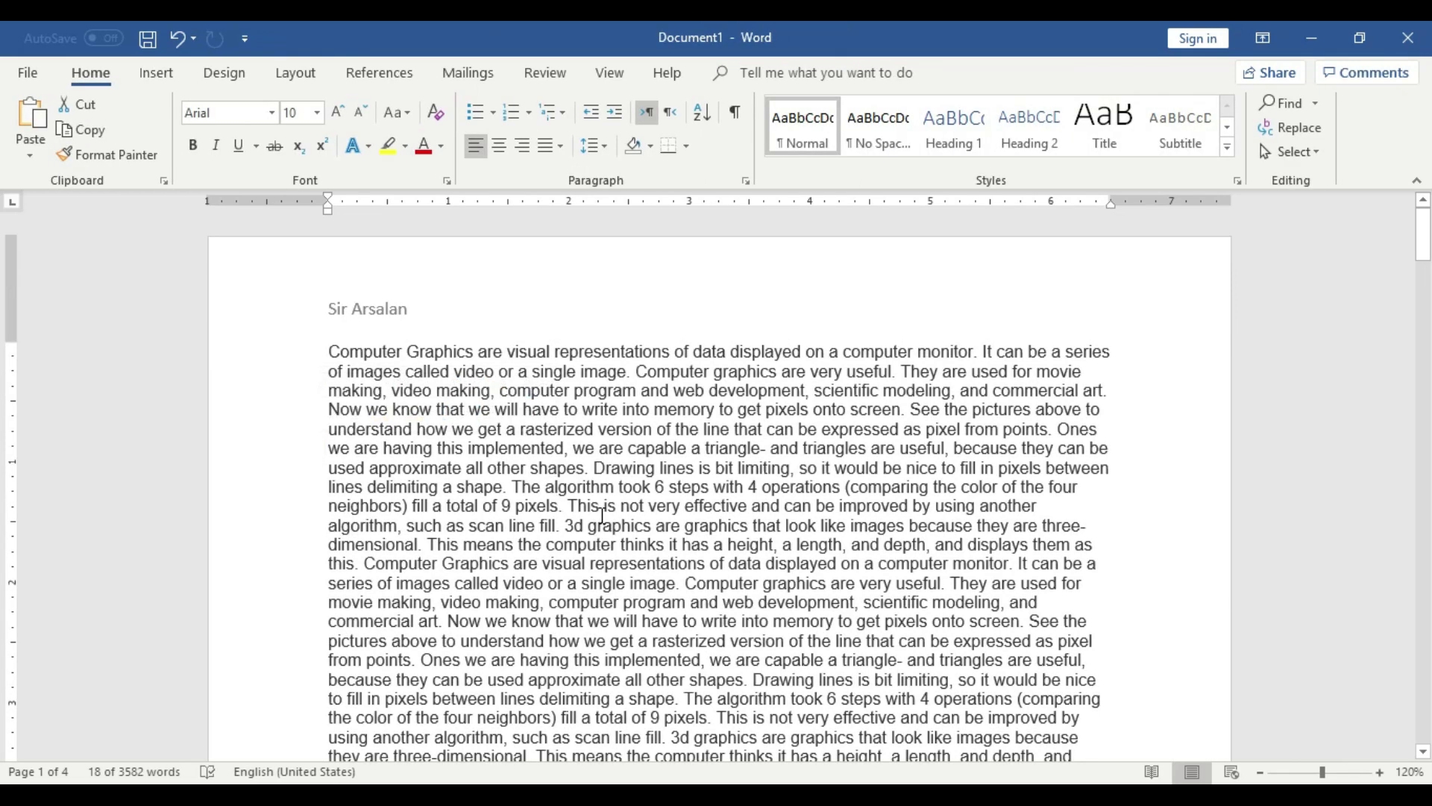
double_click(477, 296)
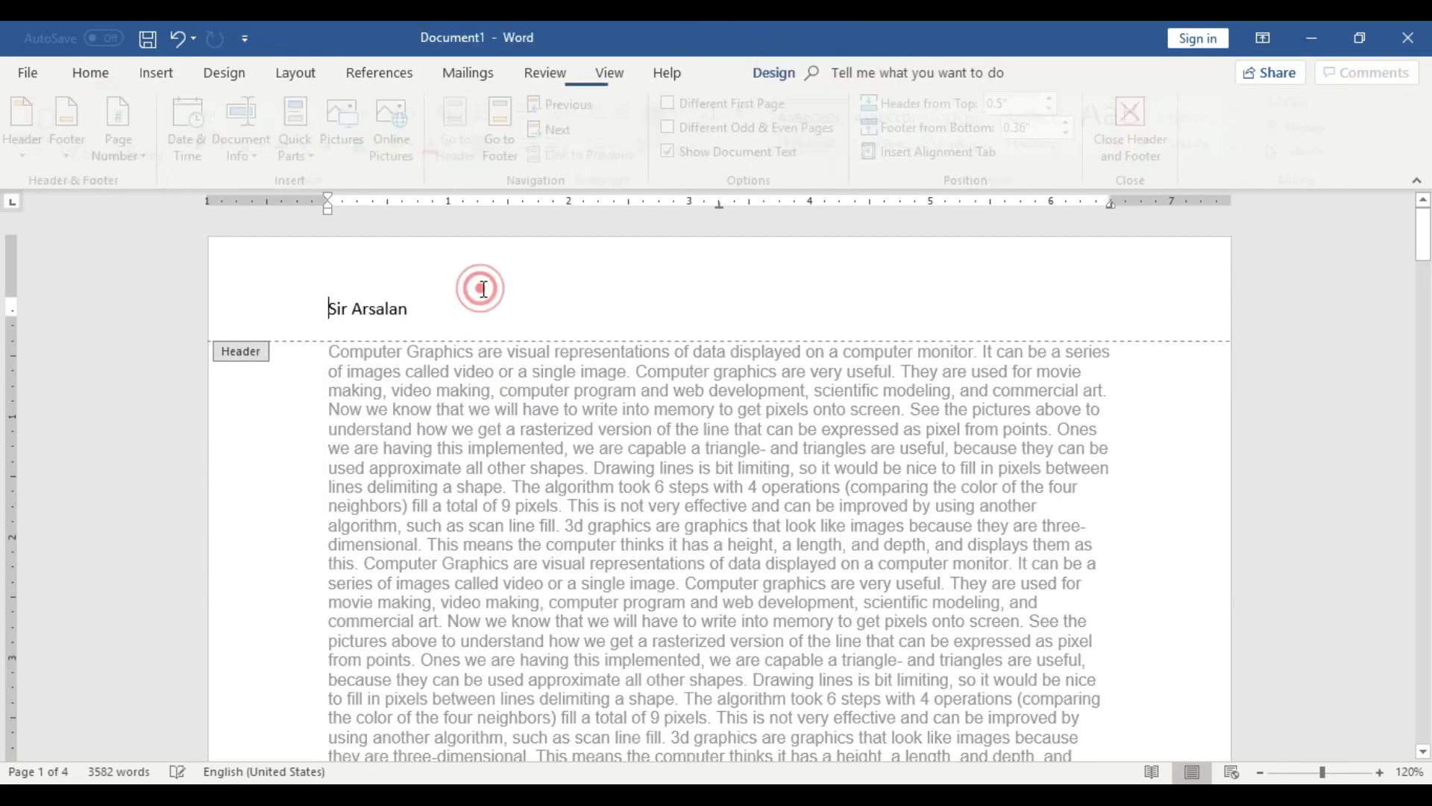
left_click(34, 138)
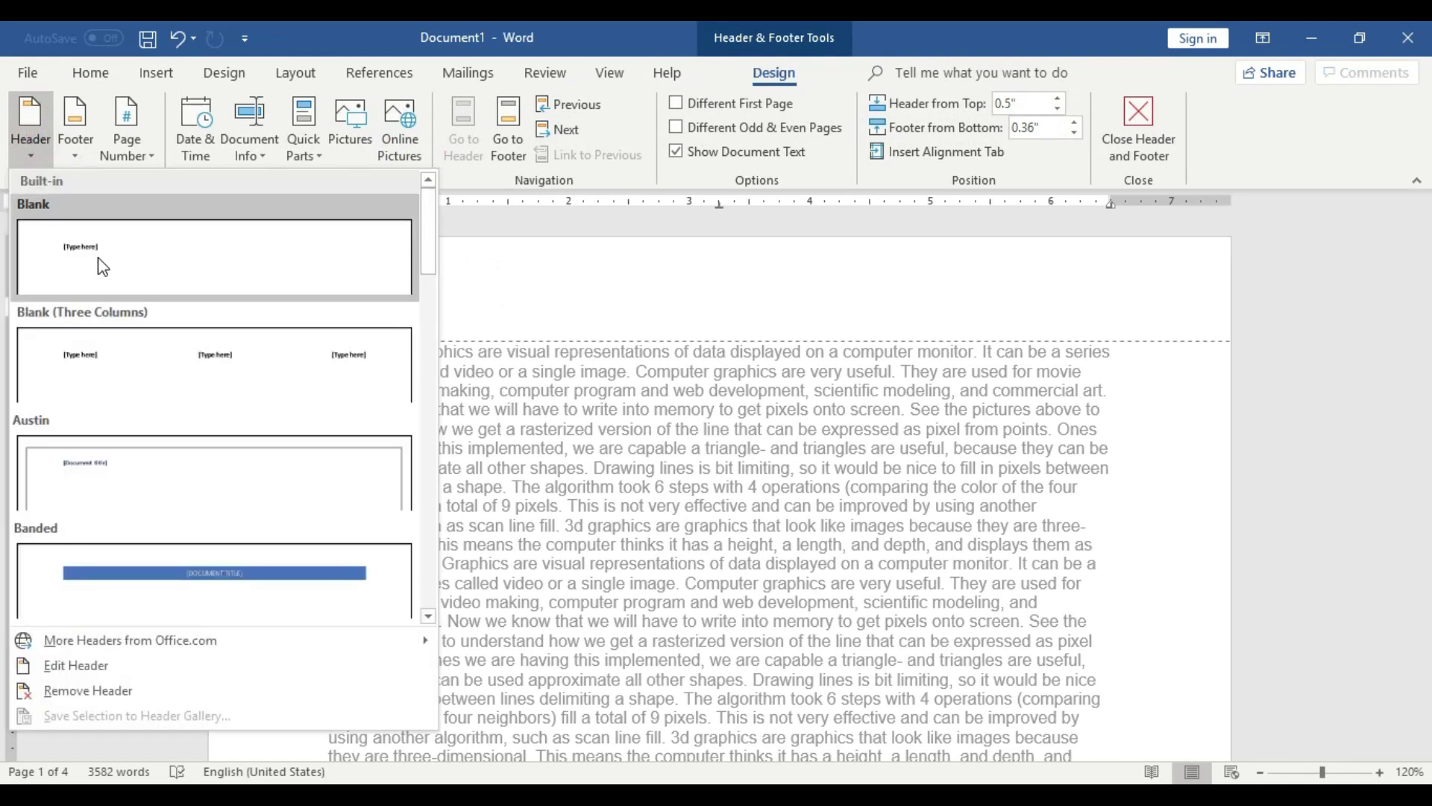
left_click(78, 141)
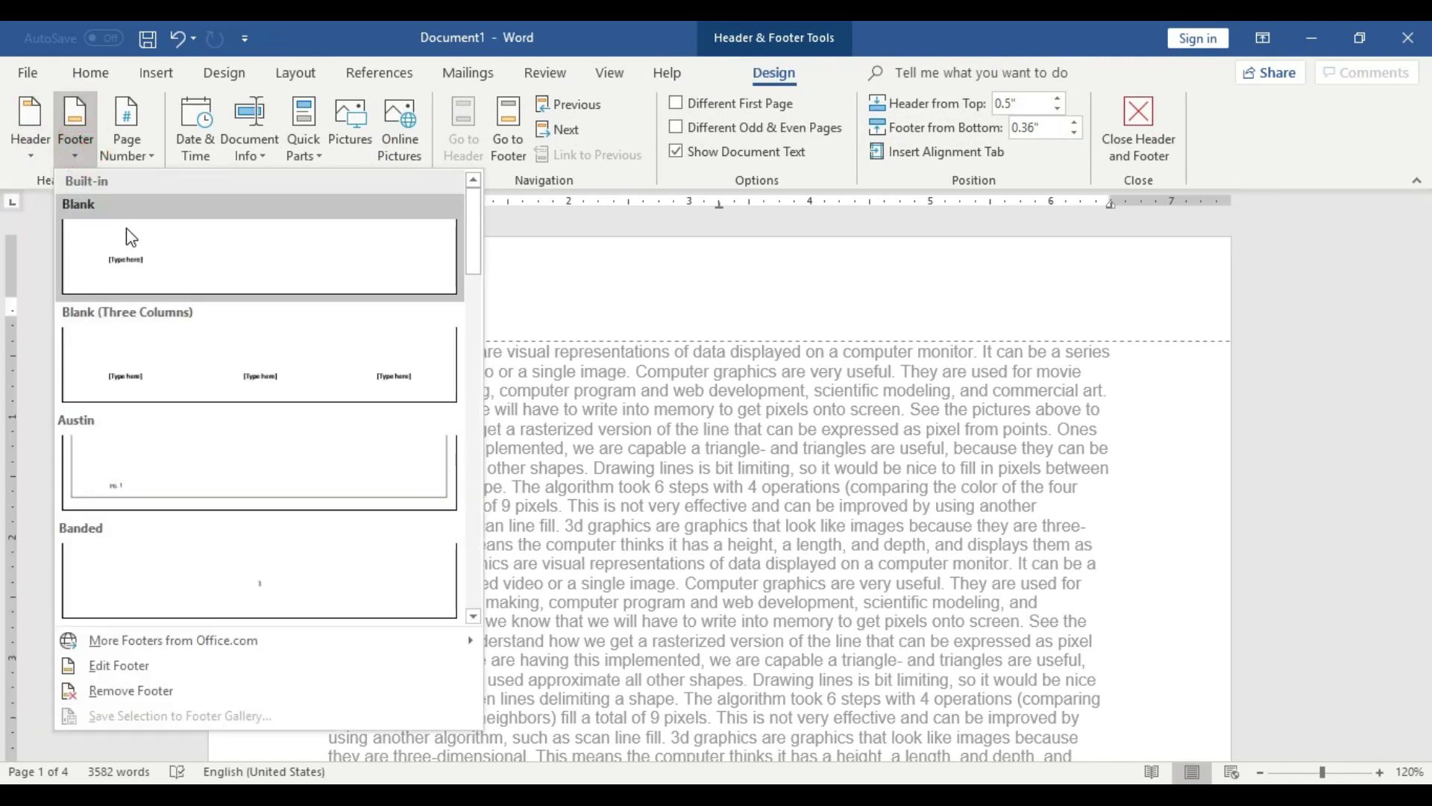
left_click(207, 366)
scroll(267, 419, "up", 5)
scroll(267, 419, "up", 5)
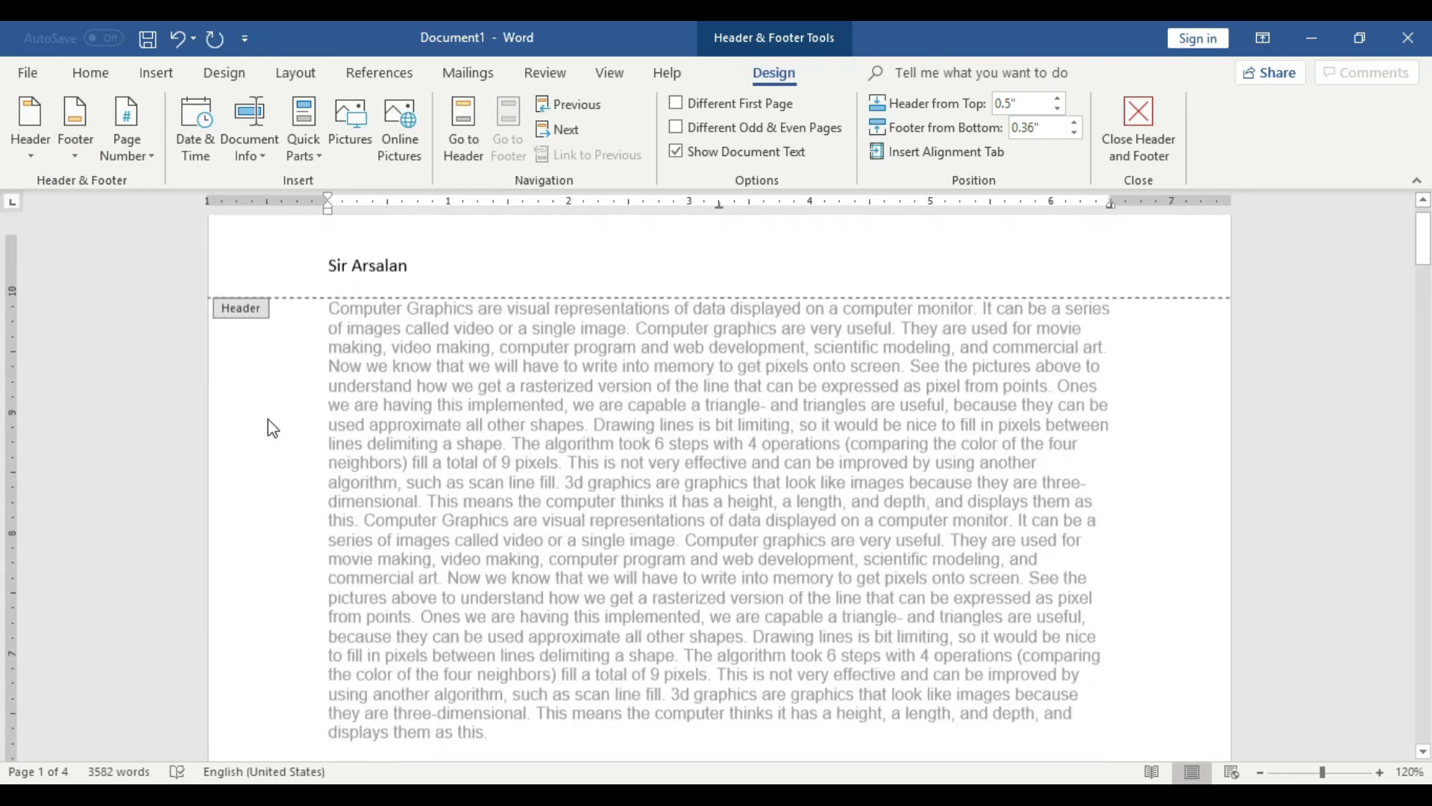
scroll(269, 420, "down", 2)
scroll(269, 420, "down", 5)
scroll(268, 420, "down", 3)
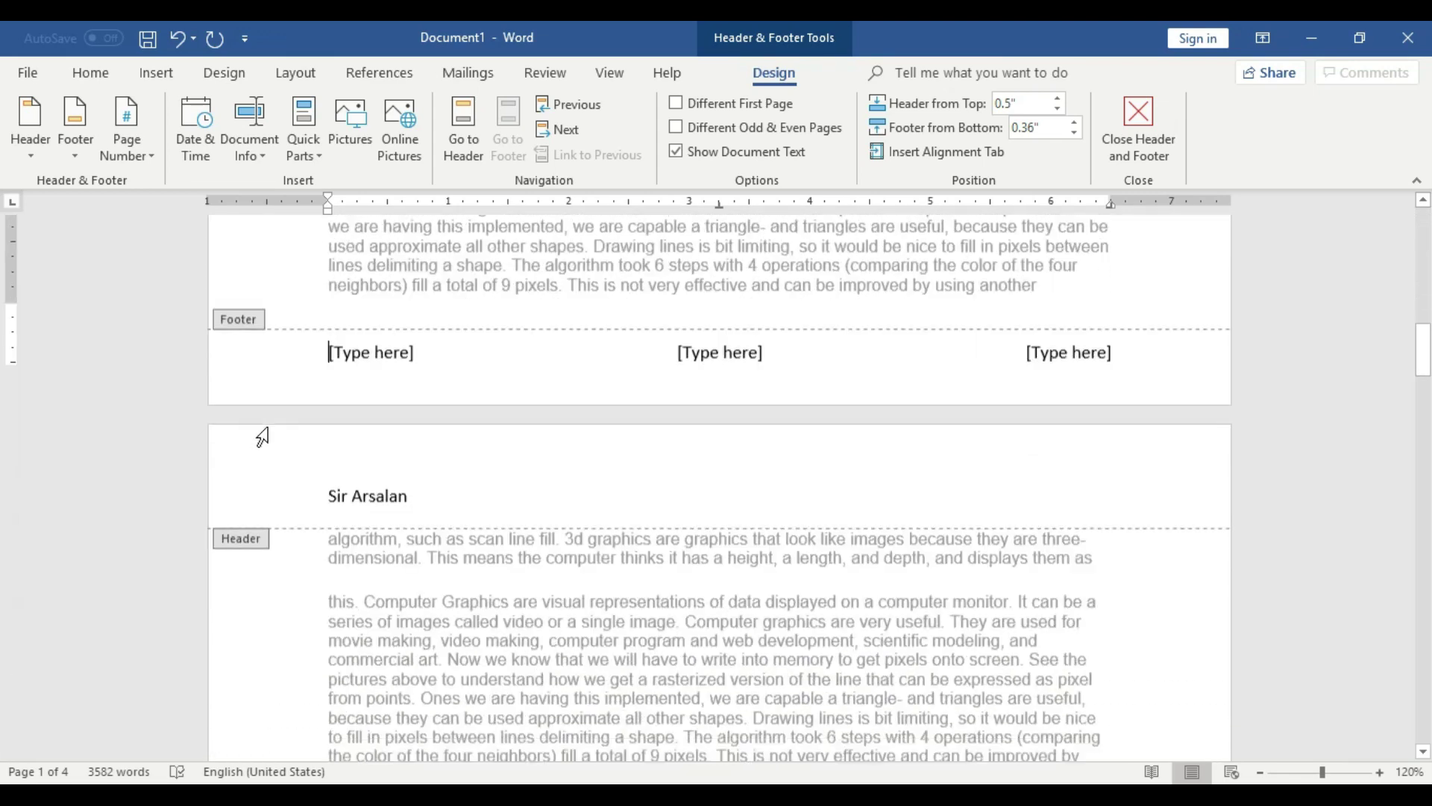
scroll(263, 437, "down", 1)
scroll(687, 457, "up", 5)
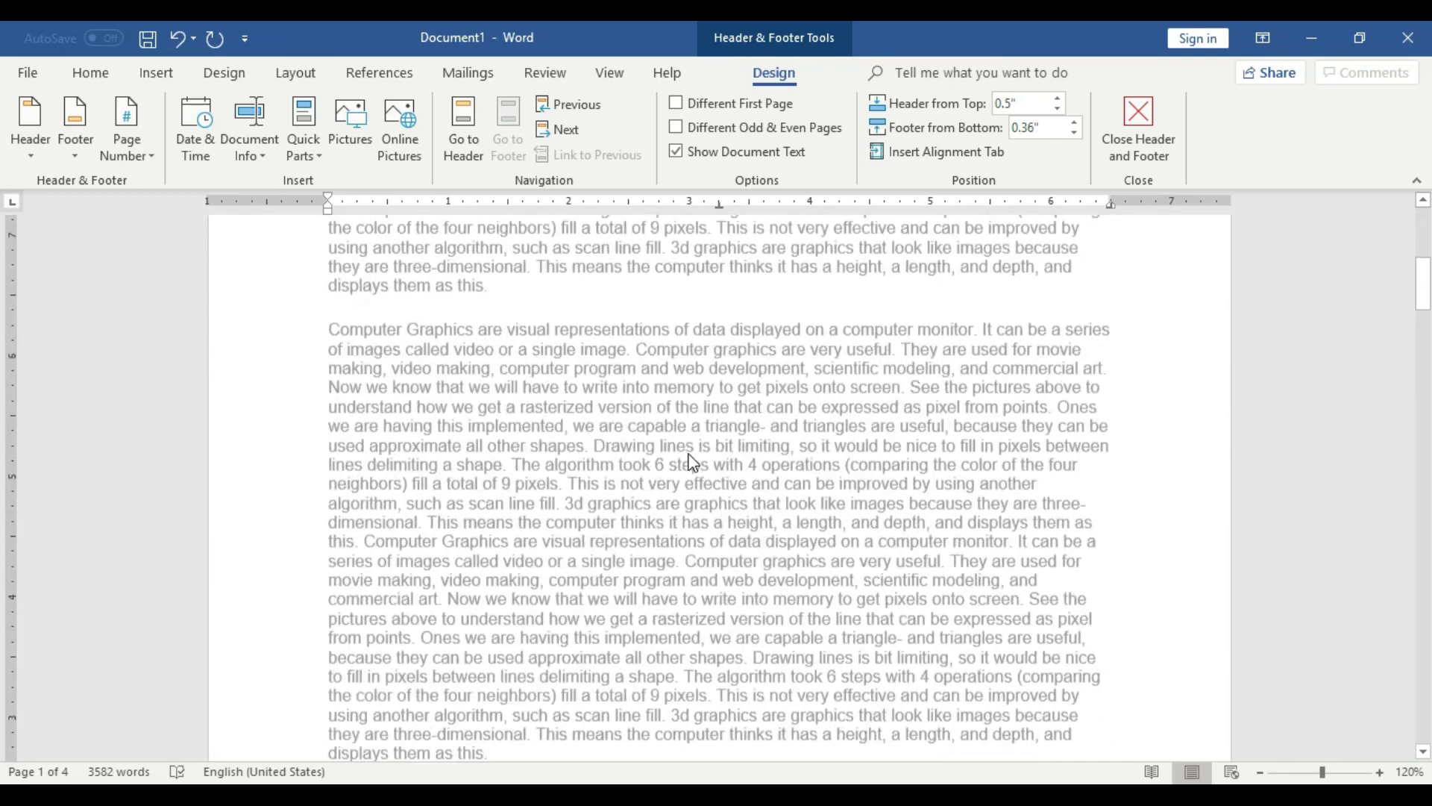
scroll(687, 457, "up", 5)
- Enter the instructor's name in the left footer slot
scroll(294, 490, "down", 4)
scroll(294, 493, "down", 4)
scroll(294, 495, "down", 4)
left_click(400, 551)
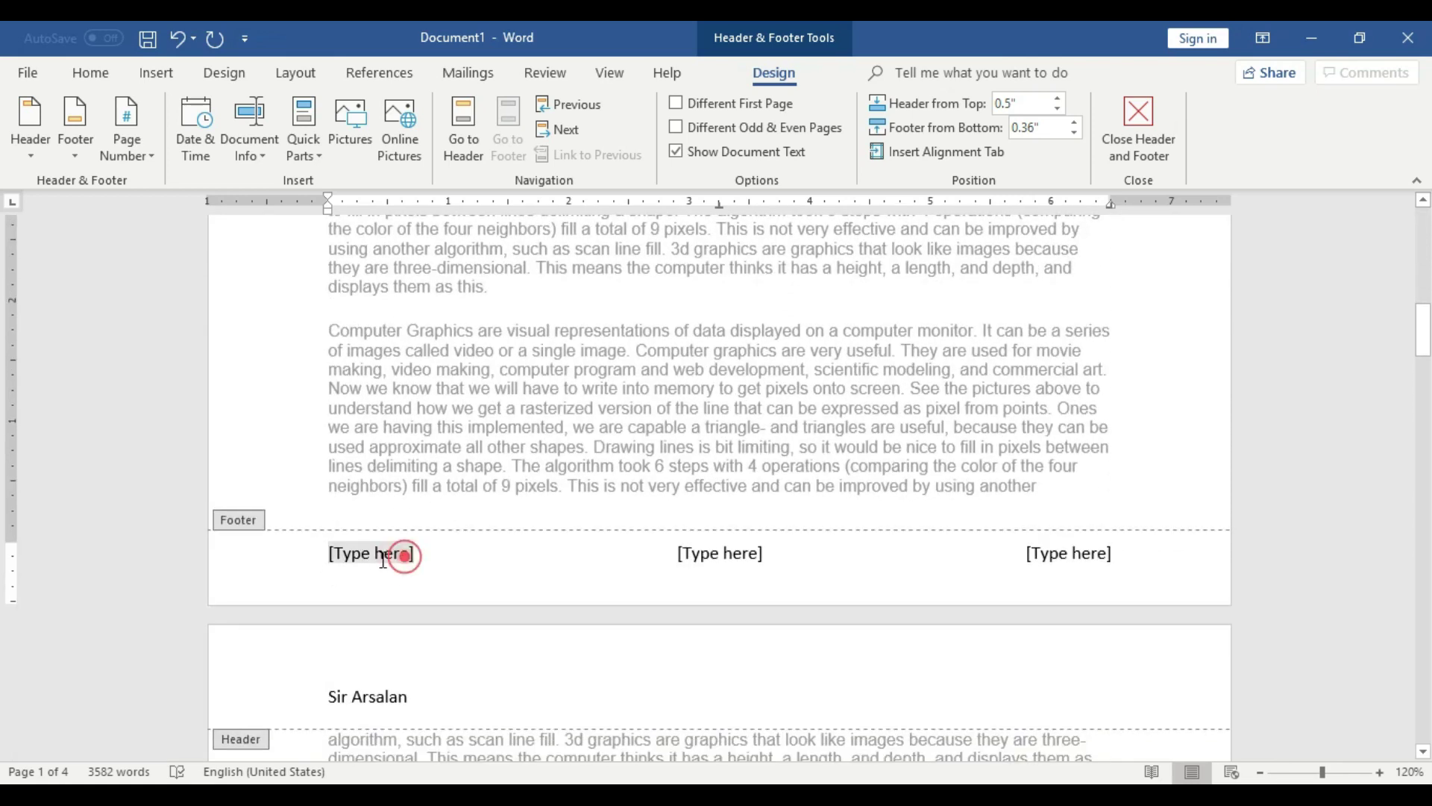
type("Arsalan")
- Fill the middle footer slot with 'Computer Traning'
left_click(758, 554)
key("BackSpace")
type("Com")
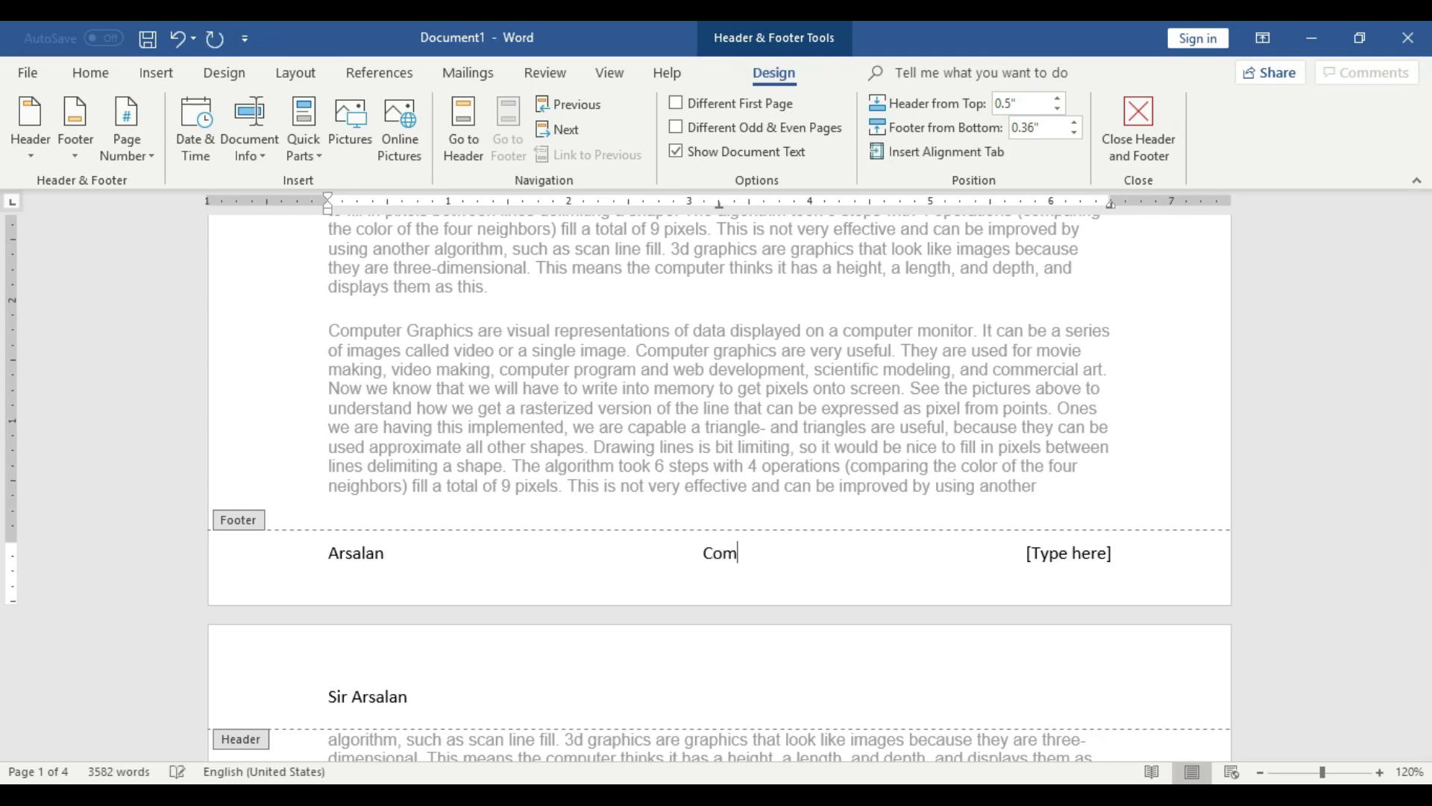
type("ing")
- Fill the right footer slot with 2019
left_click(1098, 561)
key("BackSpace")
type("2019")
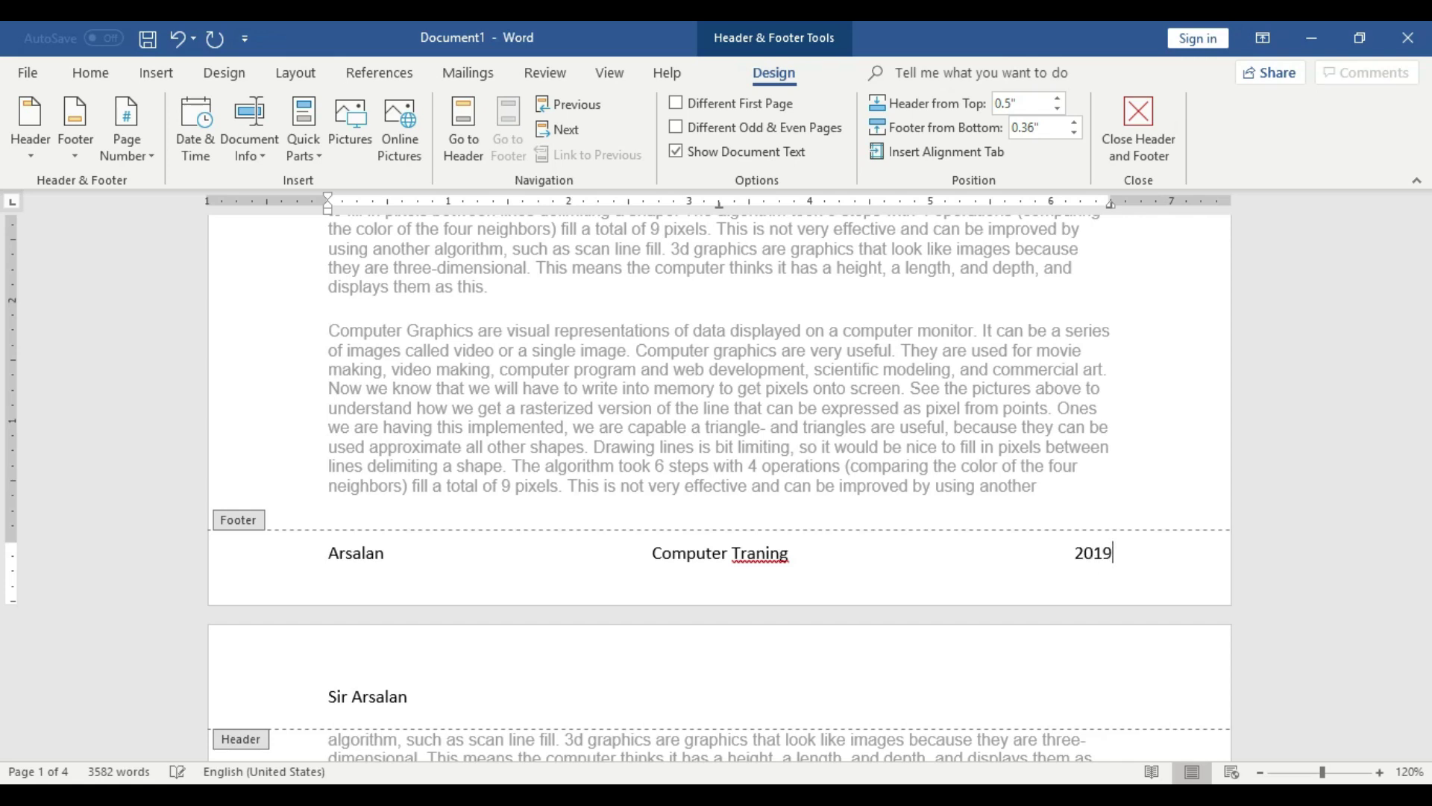
left_click(1163, 510)
double_click(850, 553)
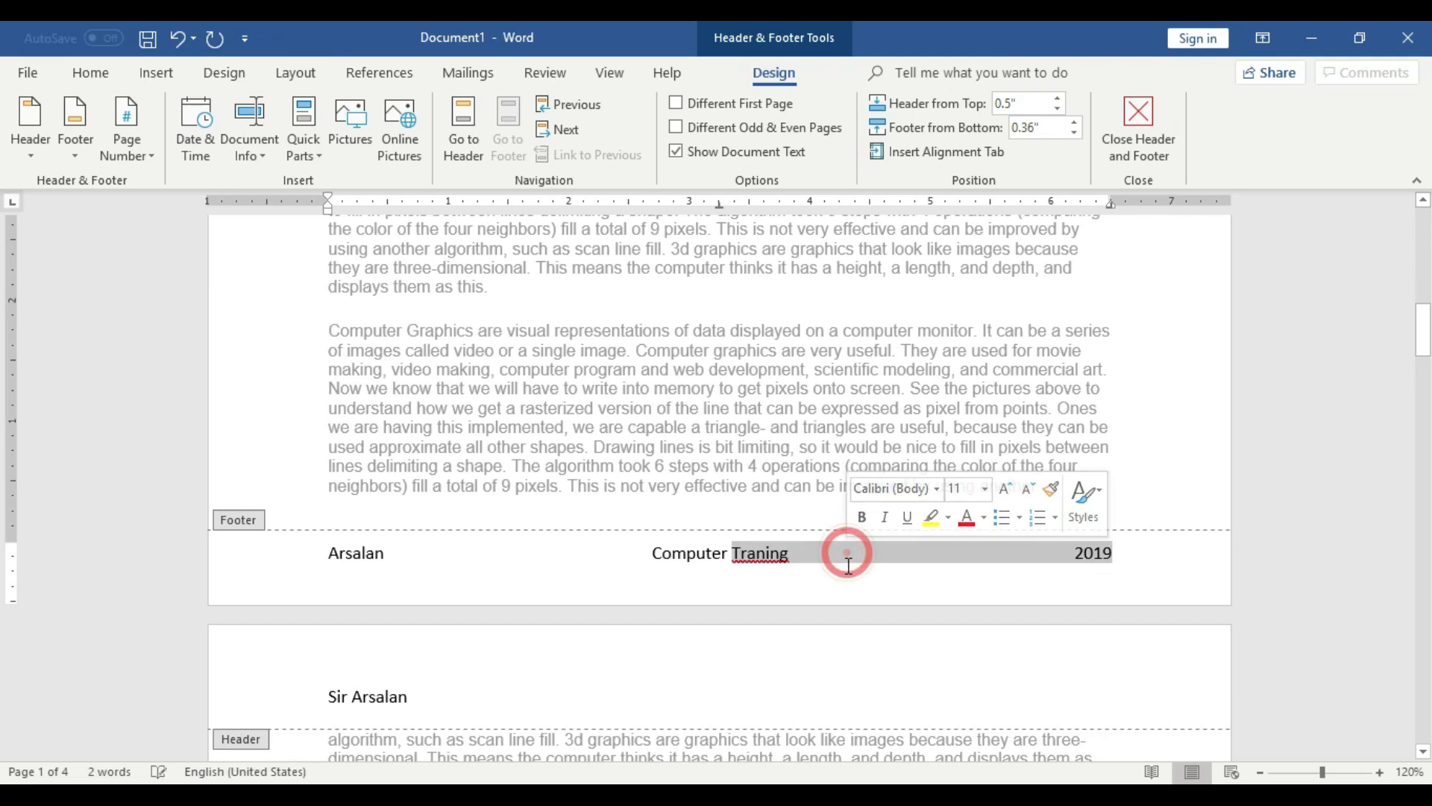
scroll(1098, 432, "up", 10)
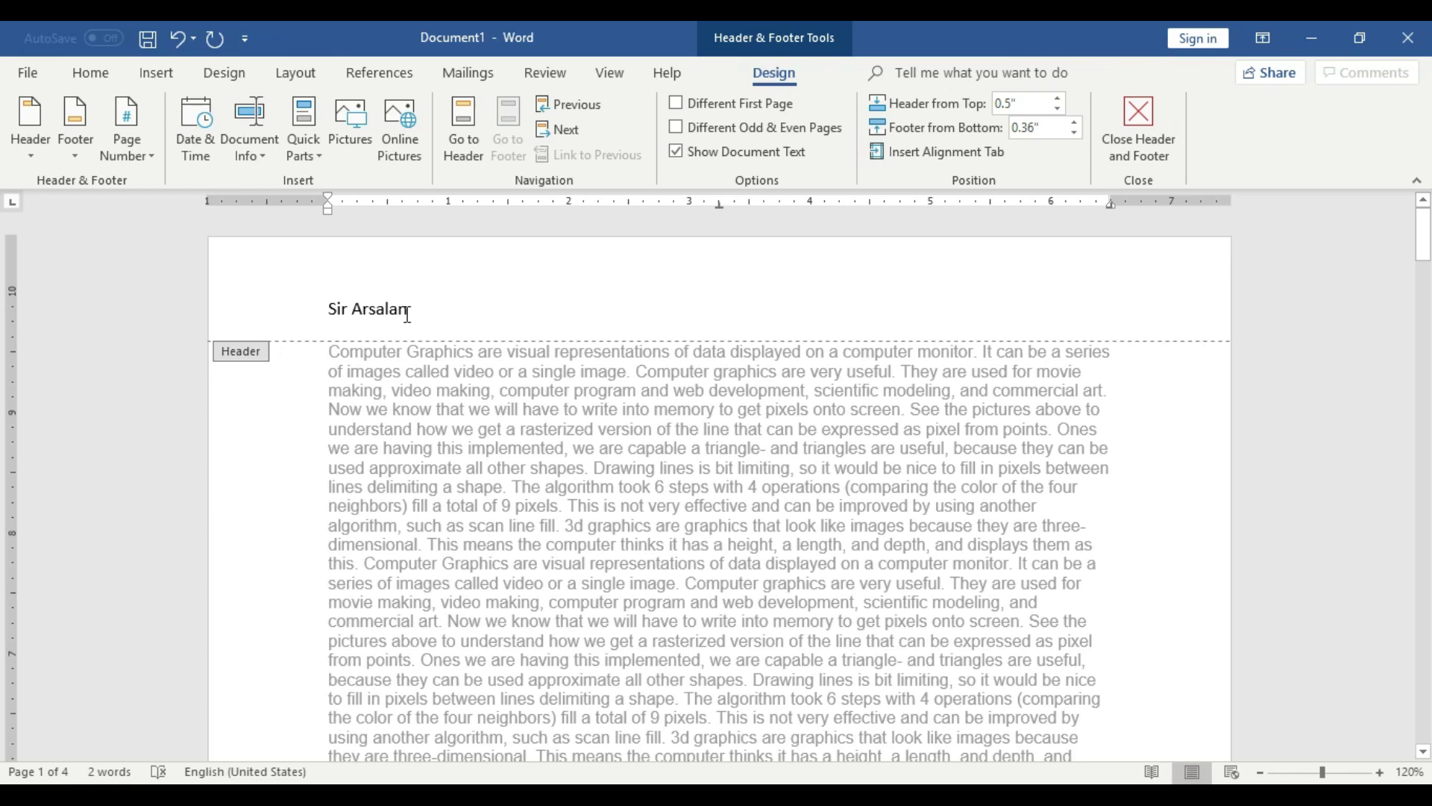
- Highlight the instructor's name in the header in yellow
left_click(361, 319)
double_click(377, 309)
left_click(332, 311)
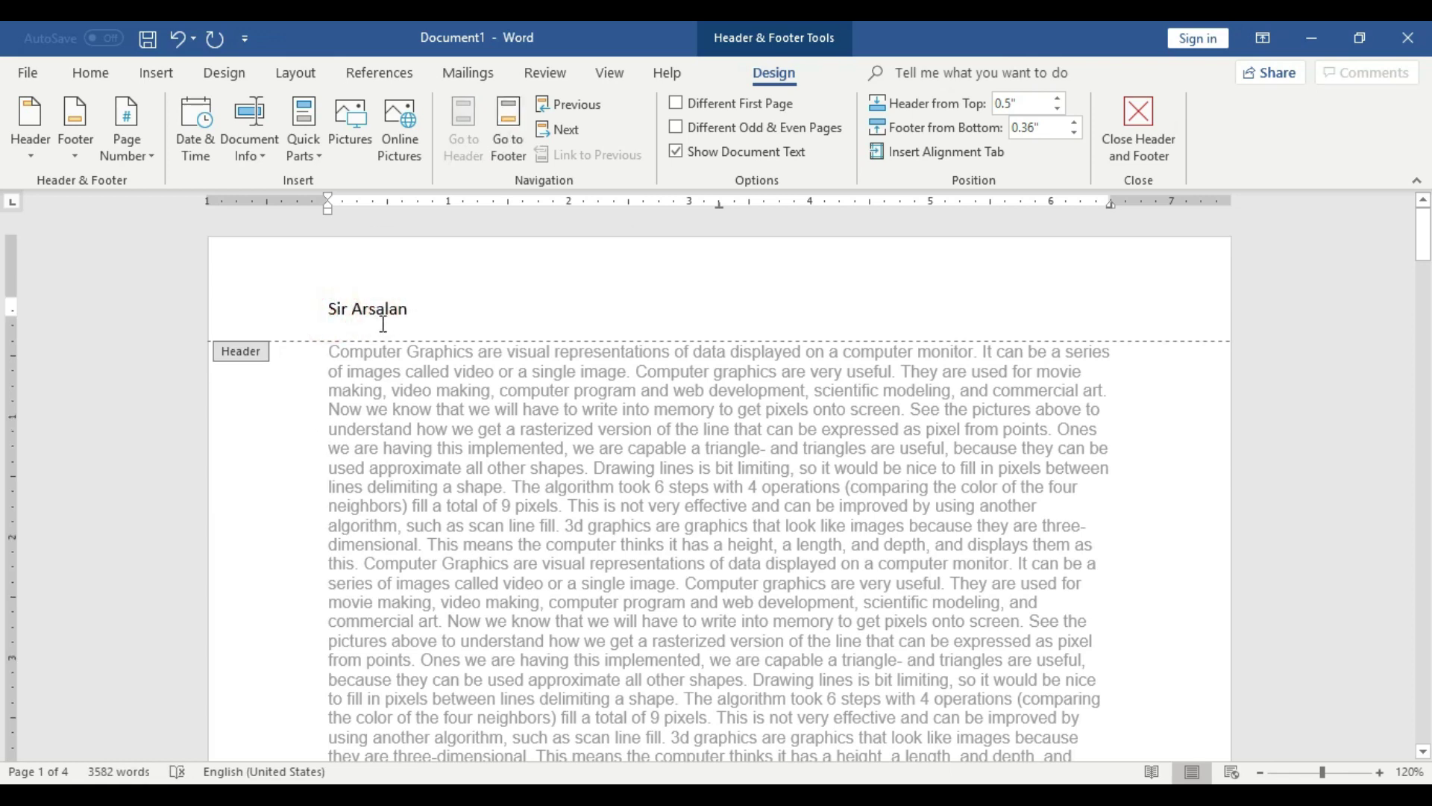
left_click(90, 72)
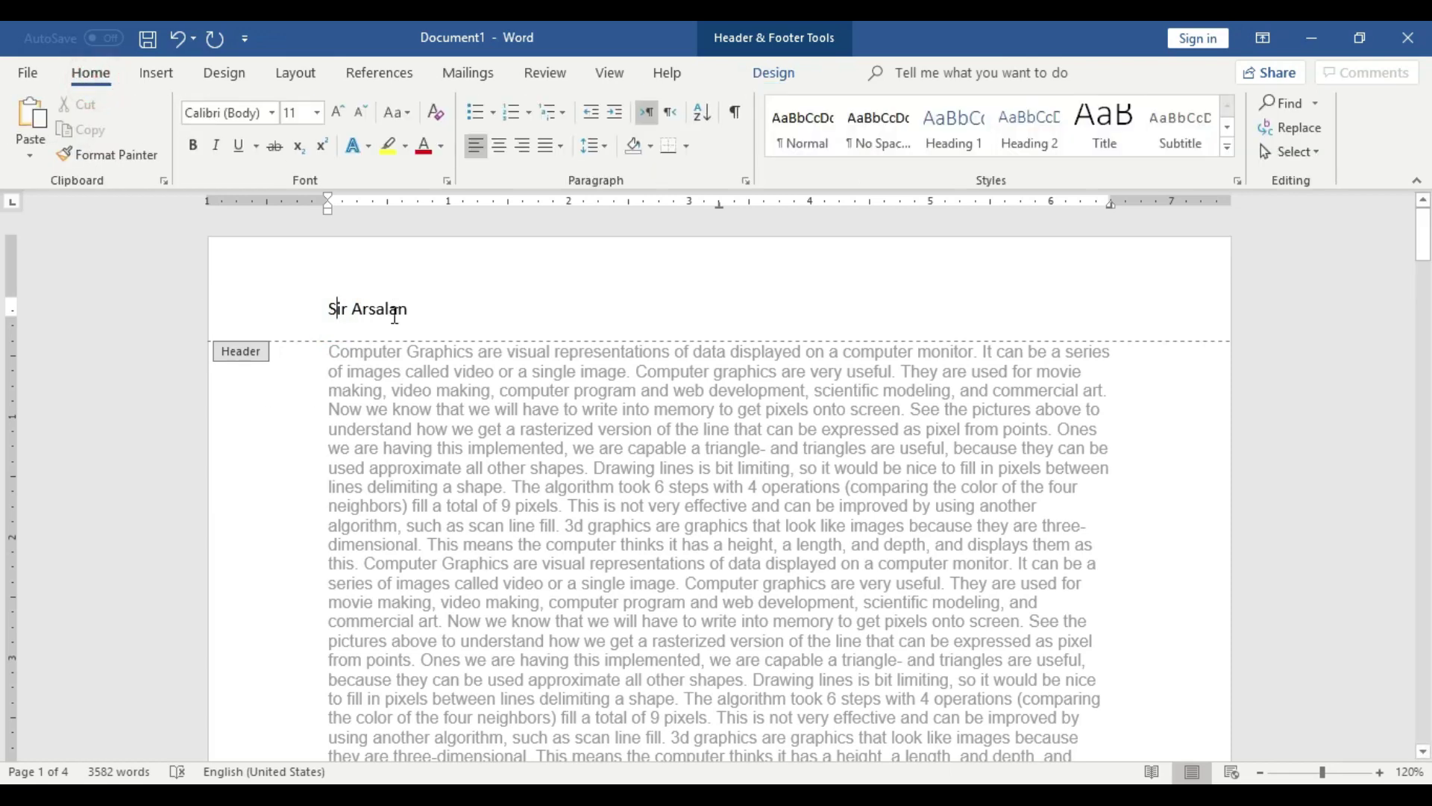
left_click_drag(415, 309, 324, 313)
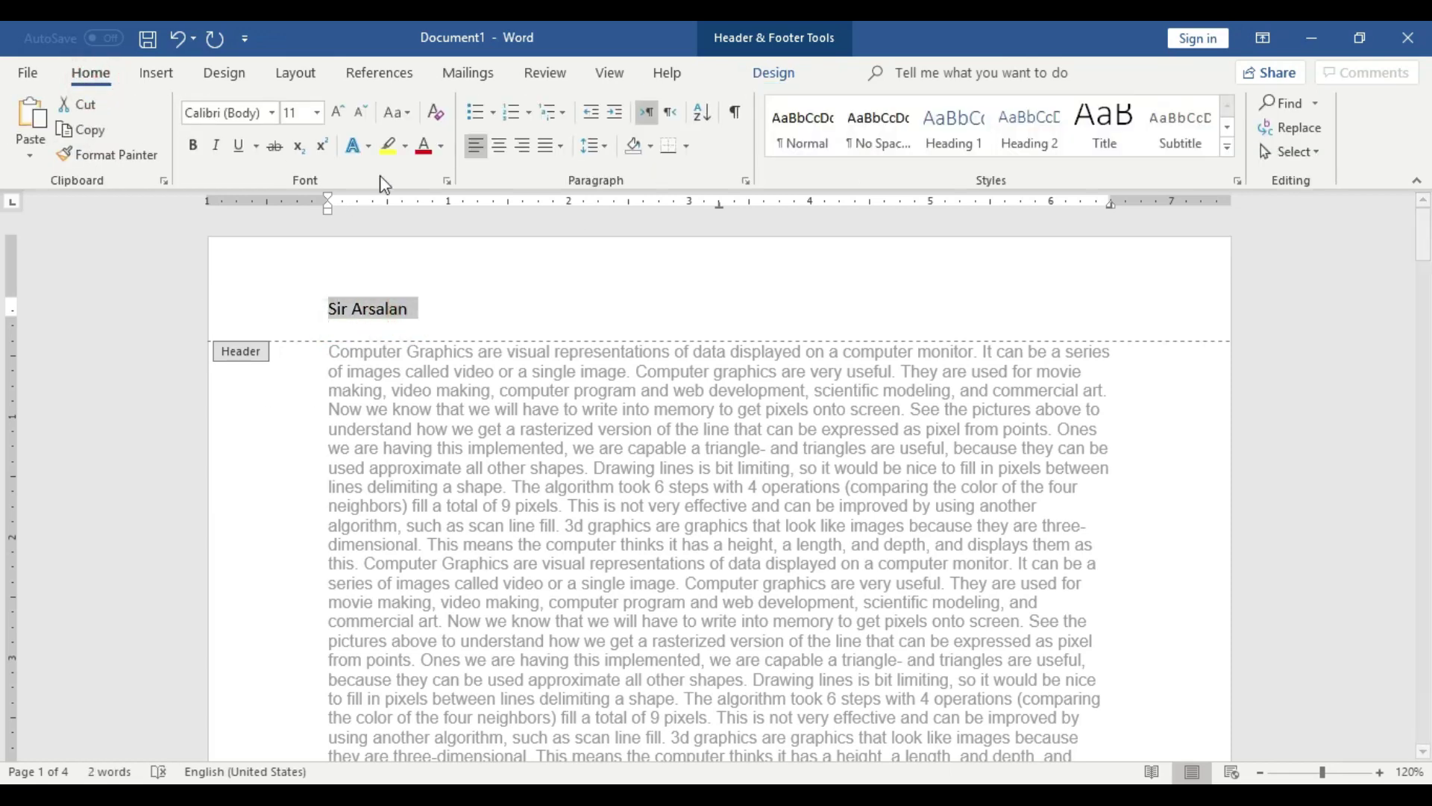
left_click(389, 148)
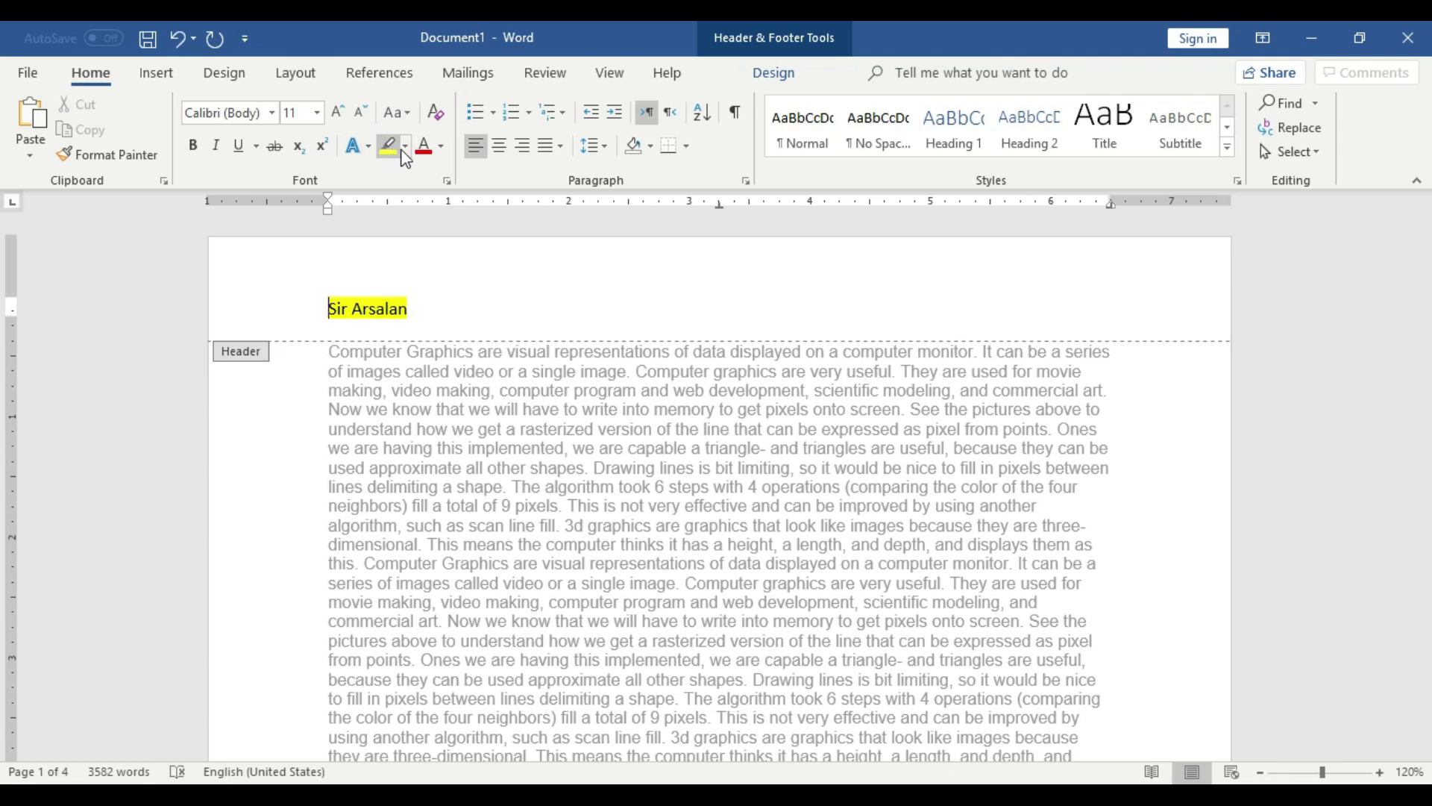
- Enlarge the header name to font size 16
left_click(338, 112)
left_click(337, 113)
left_click_drag(421, 306, 329, 309)
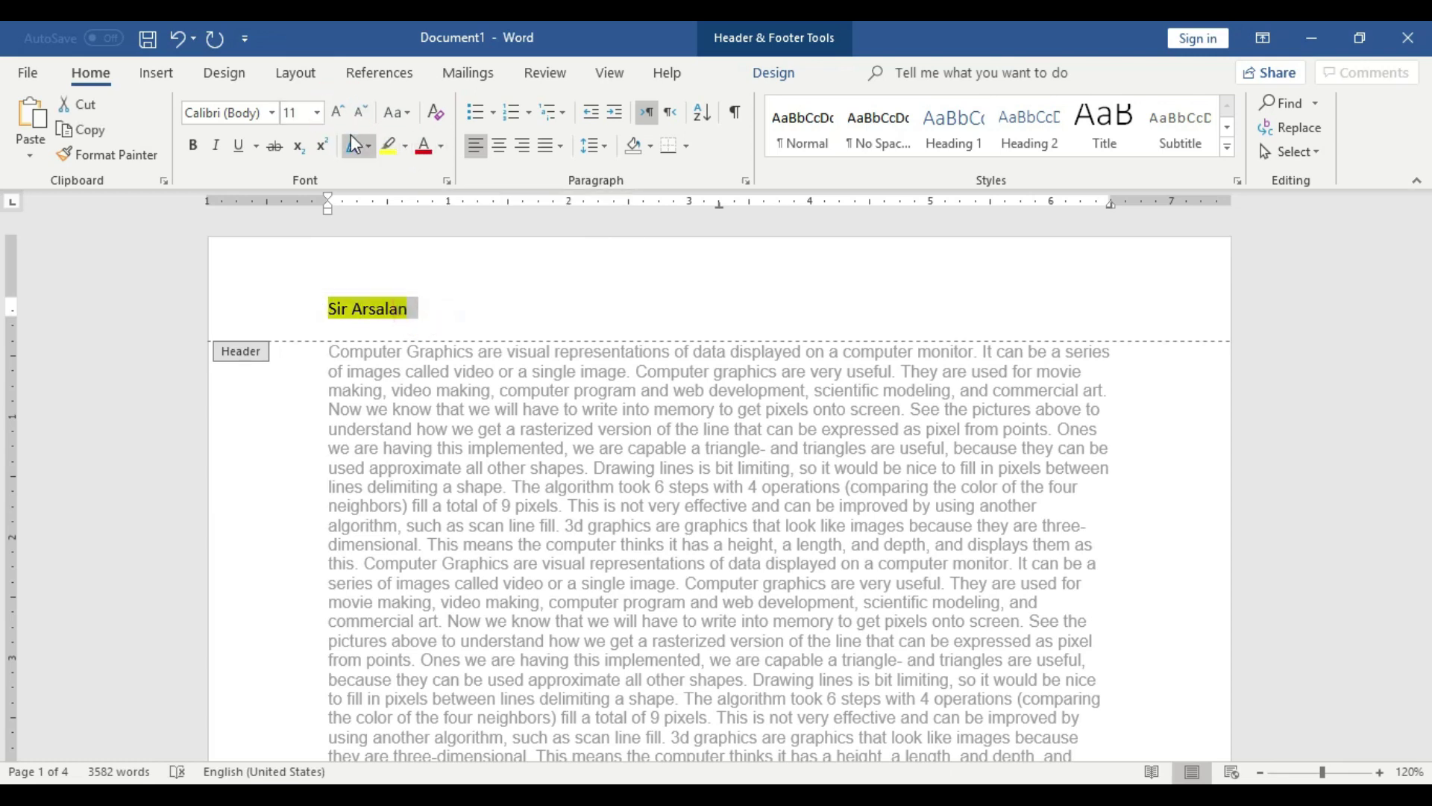
left_click(338, 112)
left_click(552, 331)
left_click(302, 485)
- Scroll through every page to confirm the header and footer repeat, ending on the Insert ribbon
scroll(305, 489, "down", 4)
scroll(304, 488, "up", 4)
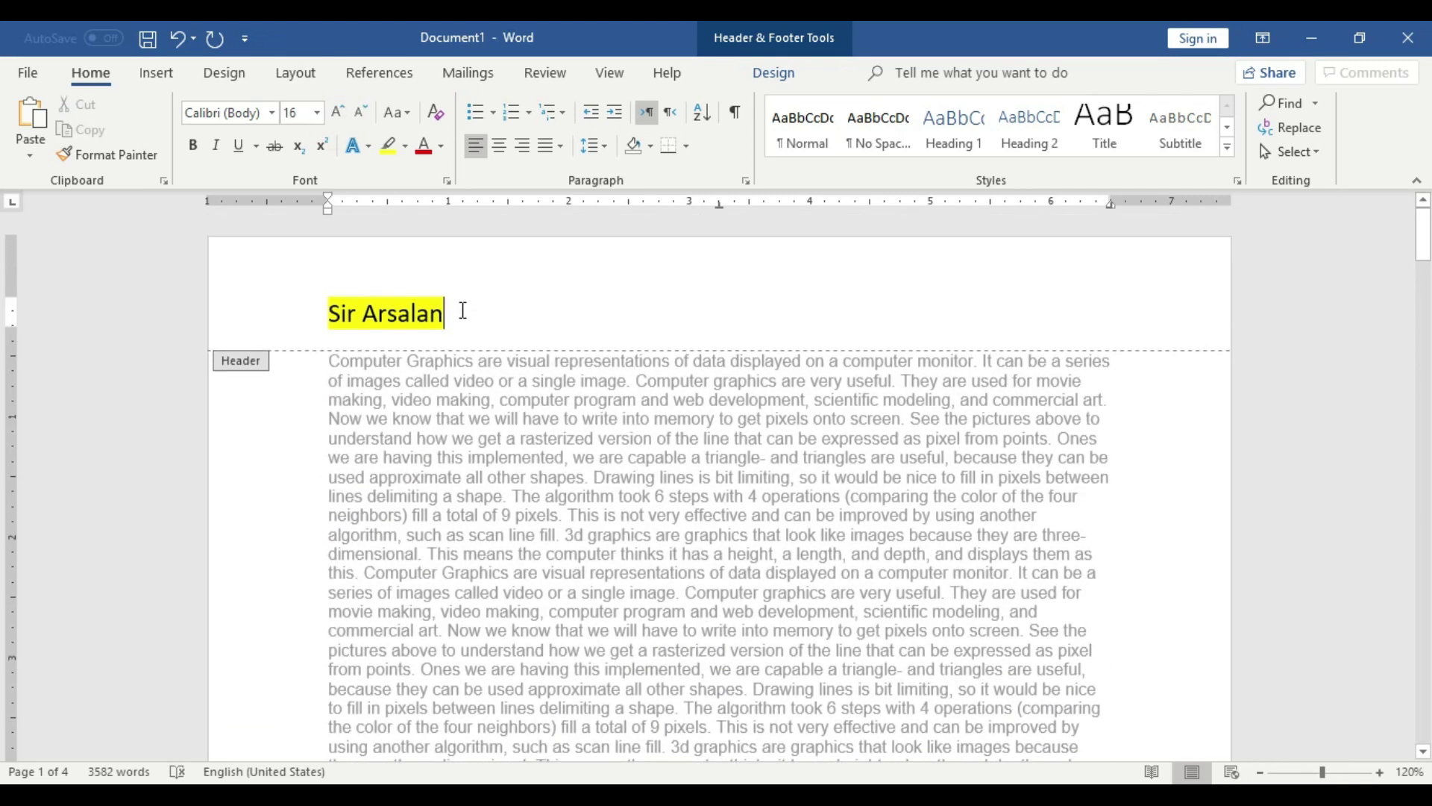
scroll(547, 380, "down", 4)
scroll(547, 388, "down", 3)
scroll(547, 403, "down", 4)
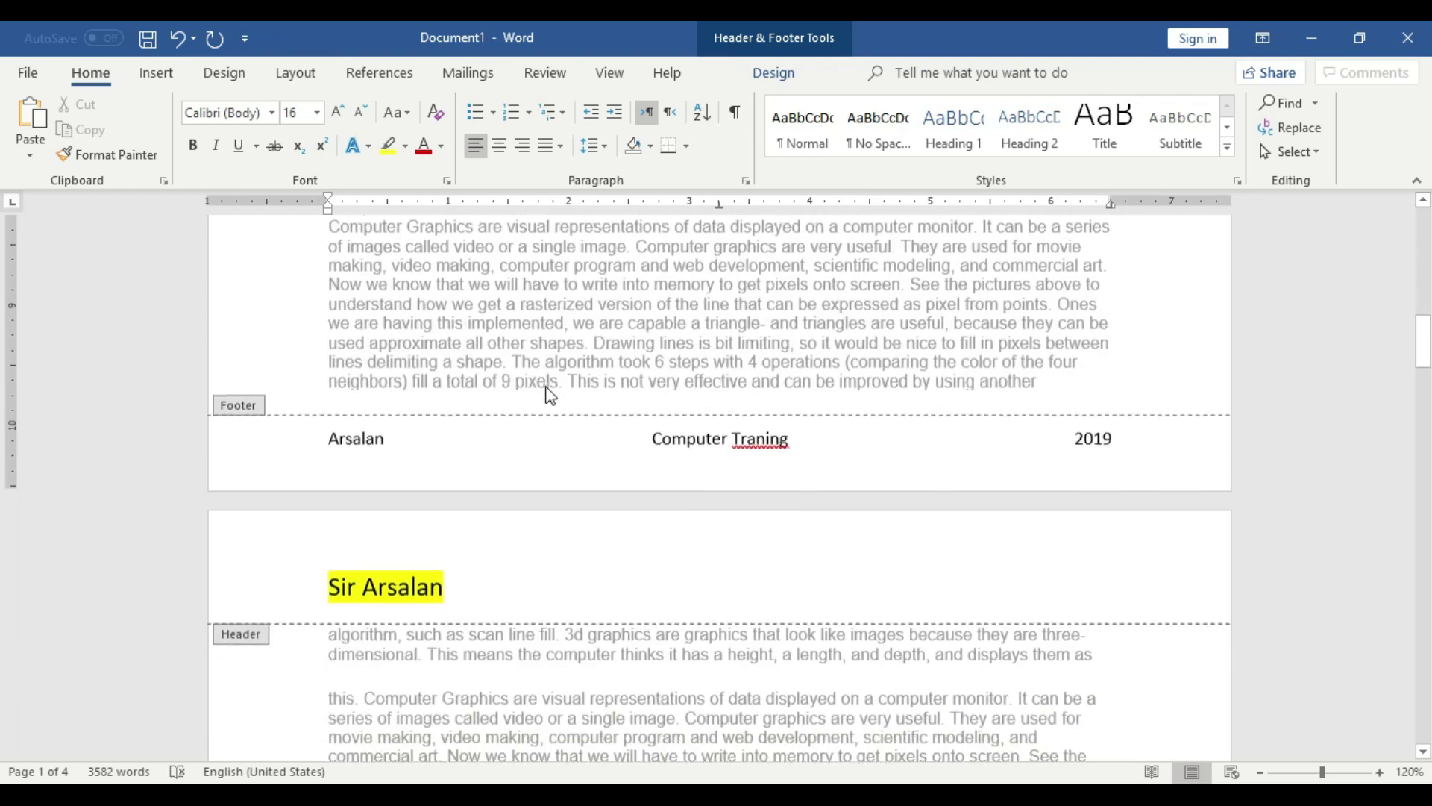
scroll(546, 425, "down", 3)
scroll(543, 420, "down", 4)
scroll(493, 319, "down", 4)
scroll(485, 325, "down", 4)
scroll(485, 325, "down", 4)
scroll(486, 328, "down", 3)
scroll(488, 332, "down", 1)
scroll(628, 361, "down", 4)
scroll(622, 390, "down", 4)
scroll(622, 389, "down", 7)
scroll(623, 391, "up", 10)
scroll(622, 390, "down", 3)
scroll(622, 392, "down", 1)
scroll(622, 392, "up", 3)
scroll(622, 392, "down", 7)
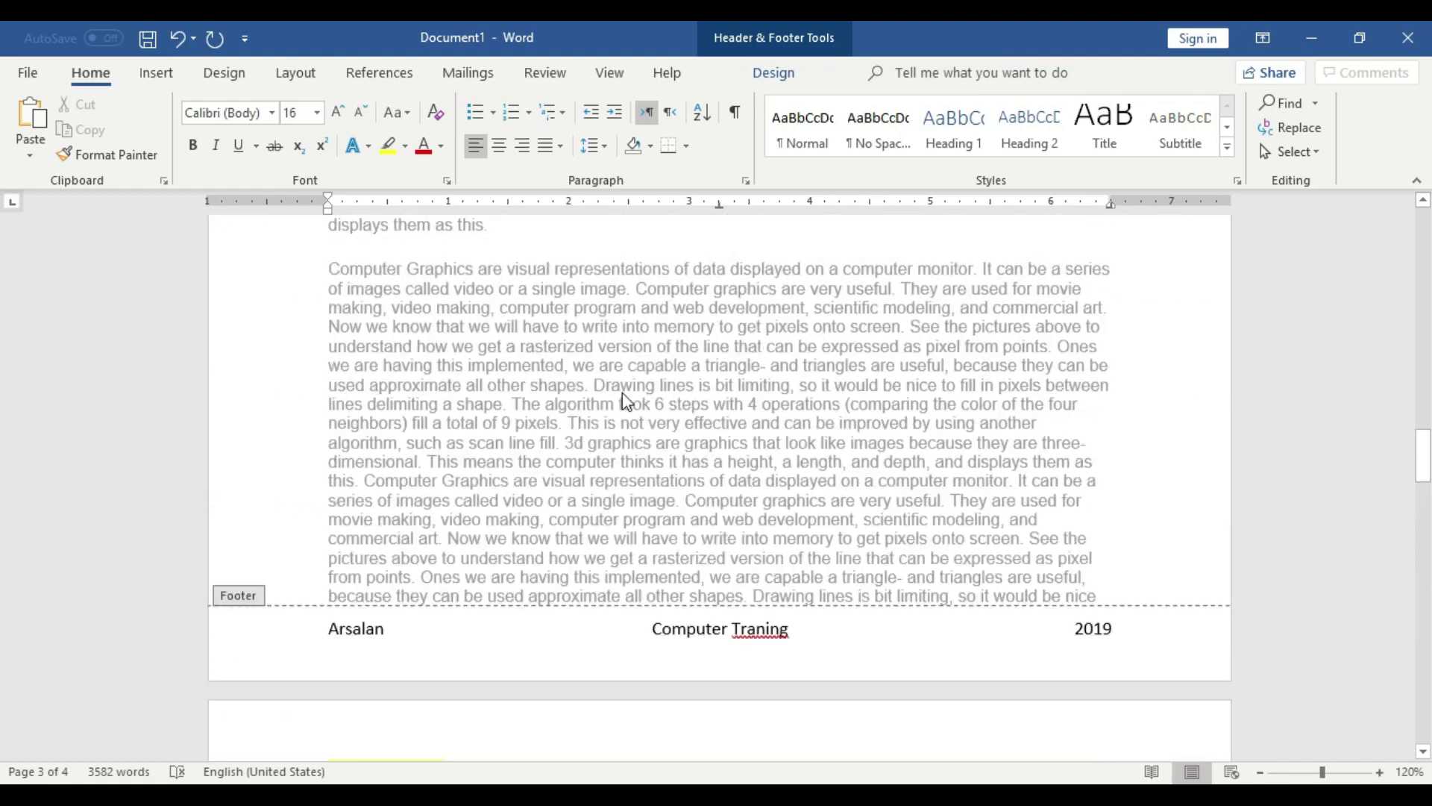
scroll(622, 392, "up", 3)
scroll(377, 690, "down", 1)
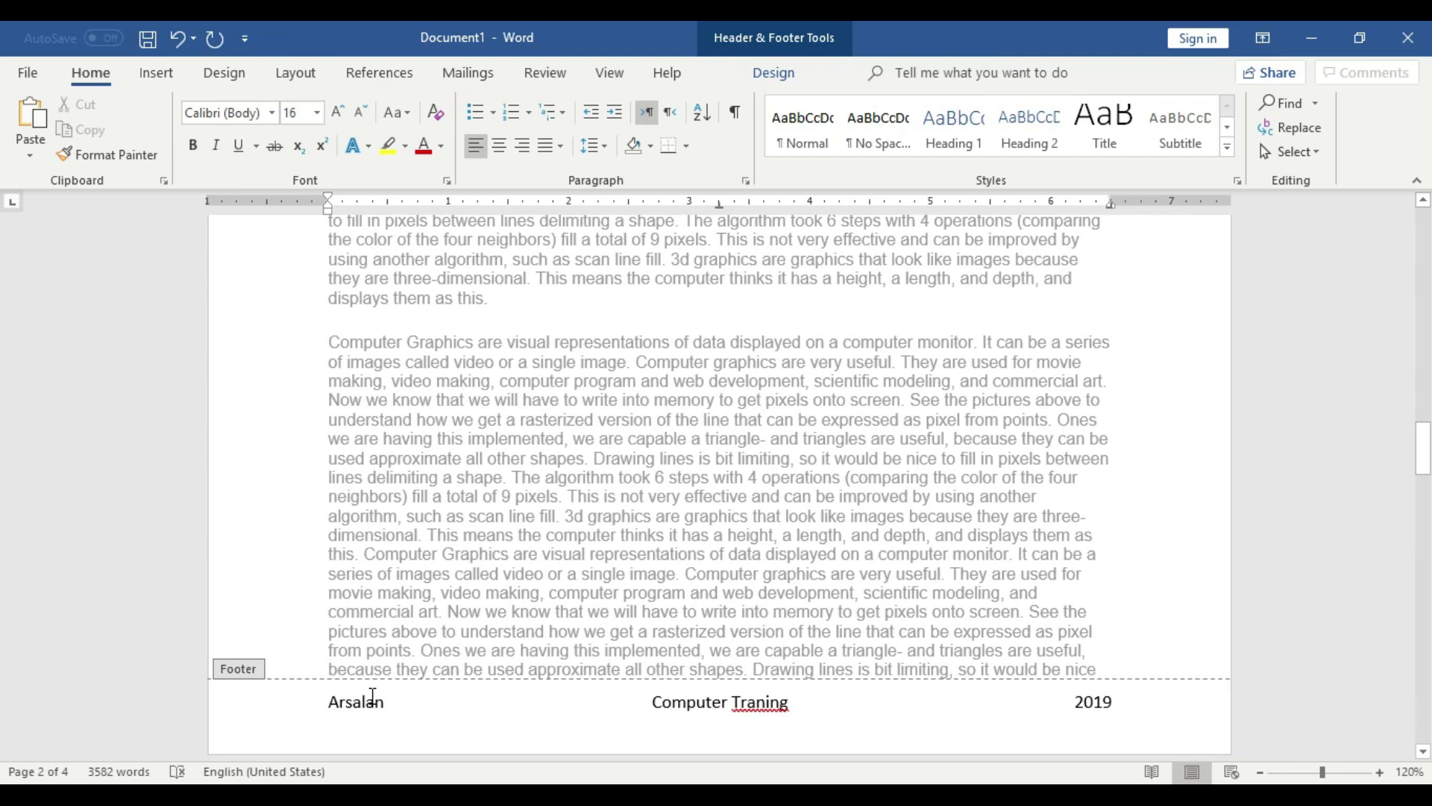
scroll(372, 695, "up", 3)
scroll(372, 696, "down", 9)
scroll(372, 695, "up", 5)
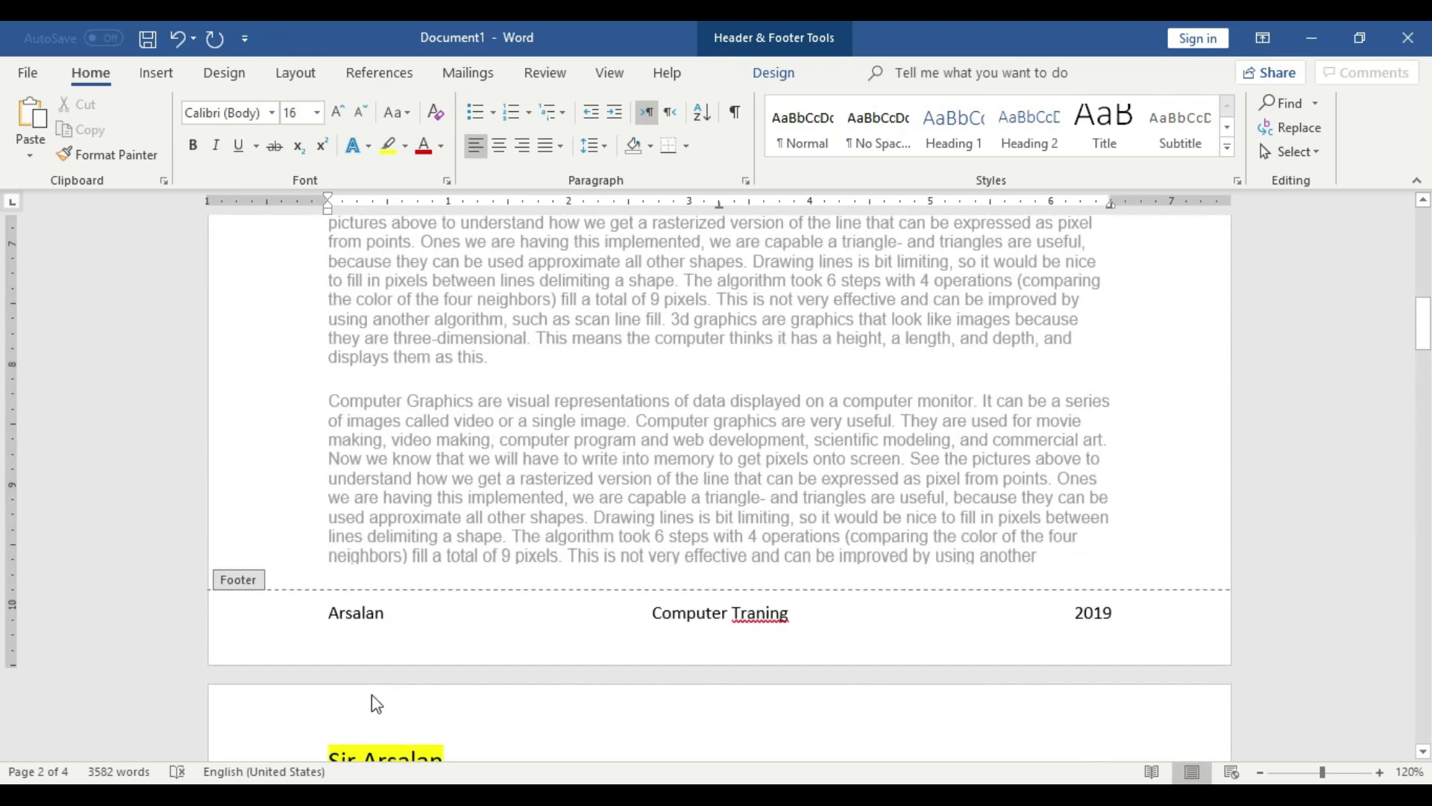
scroll(371, 695, "up", 15)
scroll(372, 694, "up", 10)
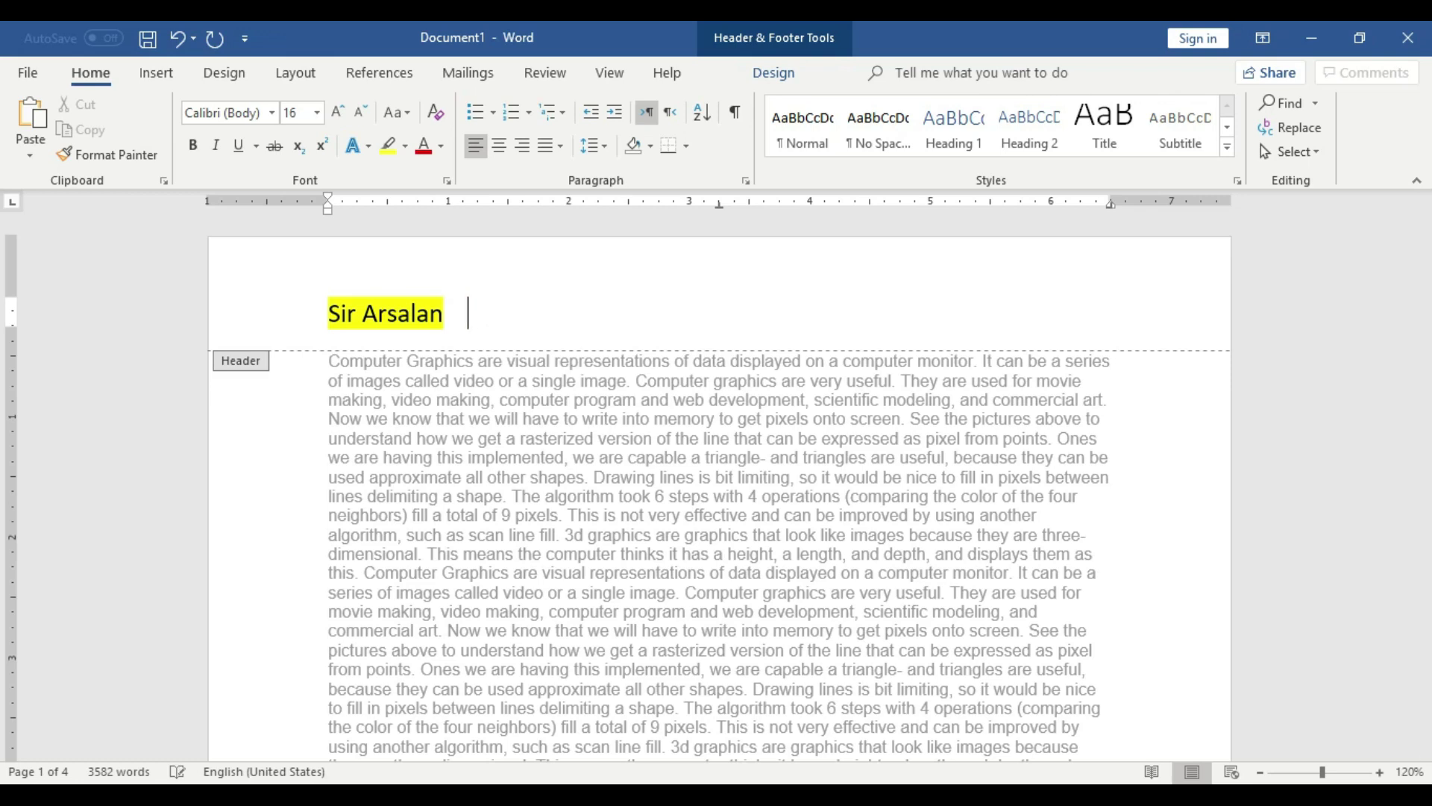
left_click(156, 75)
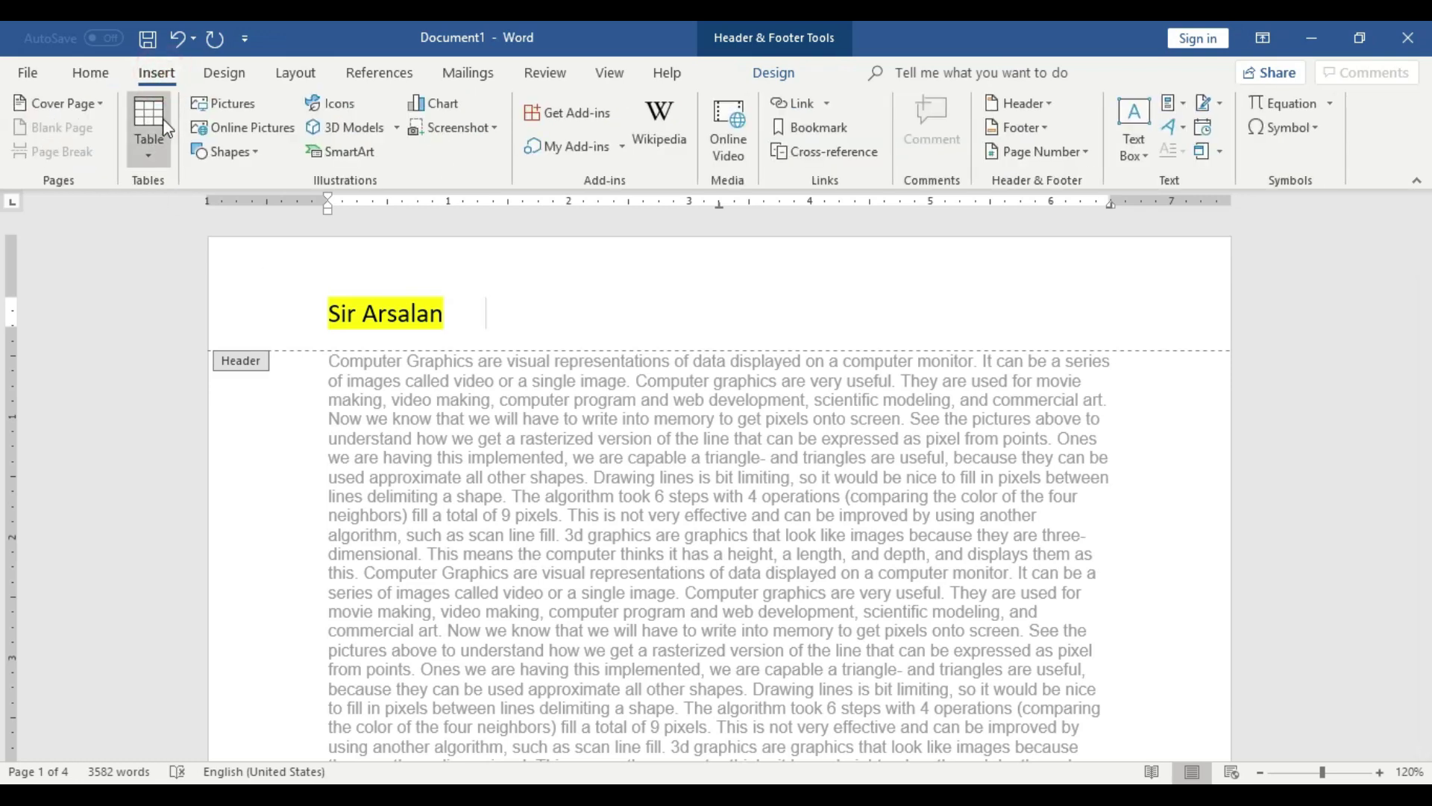
- Start a picture insert and search the Desktop and Pictures folders for the photo
left_click(237, 108)
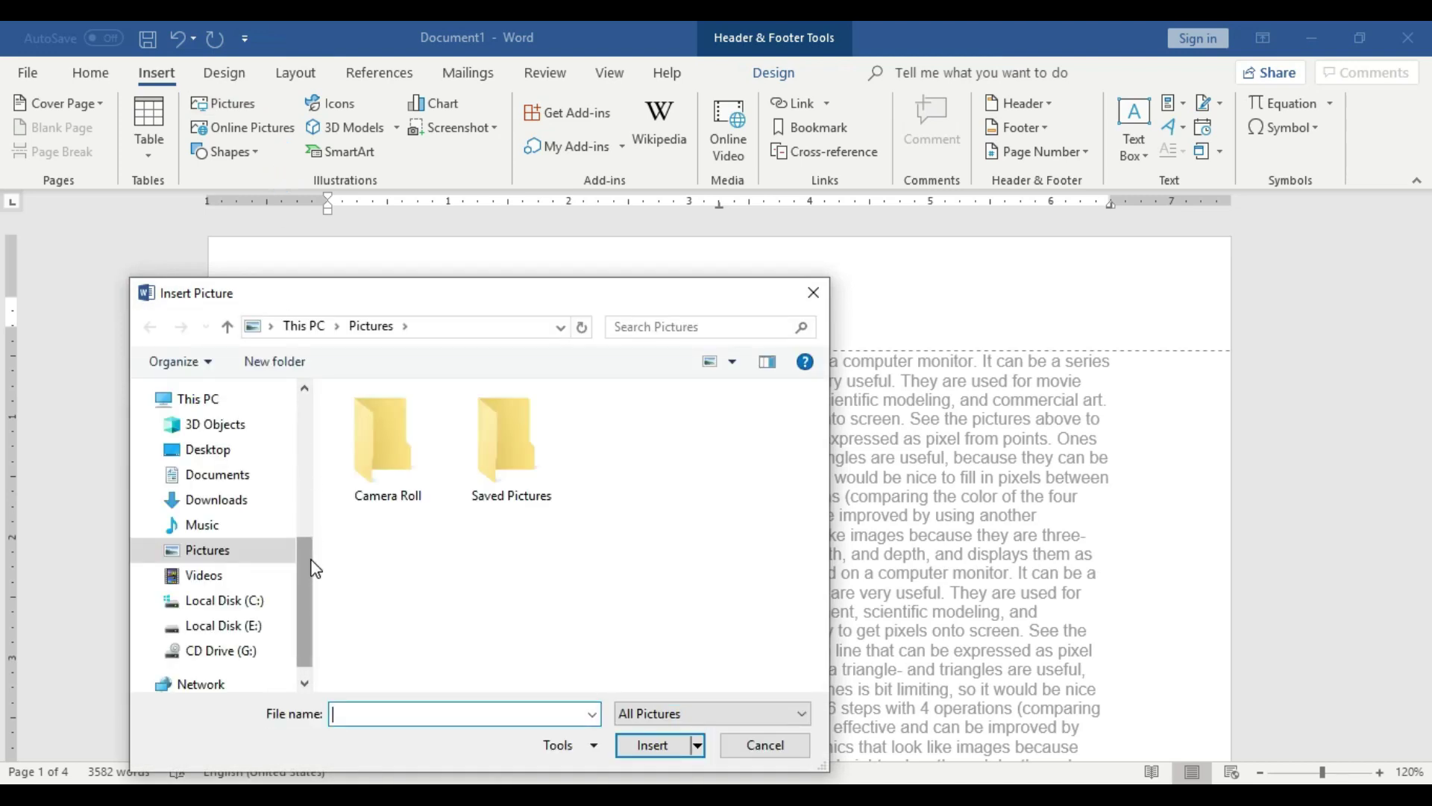
left_click_drag(306, 550, 306, 409)
left_click(216, 440)
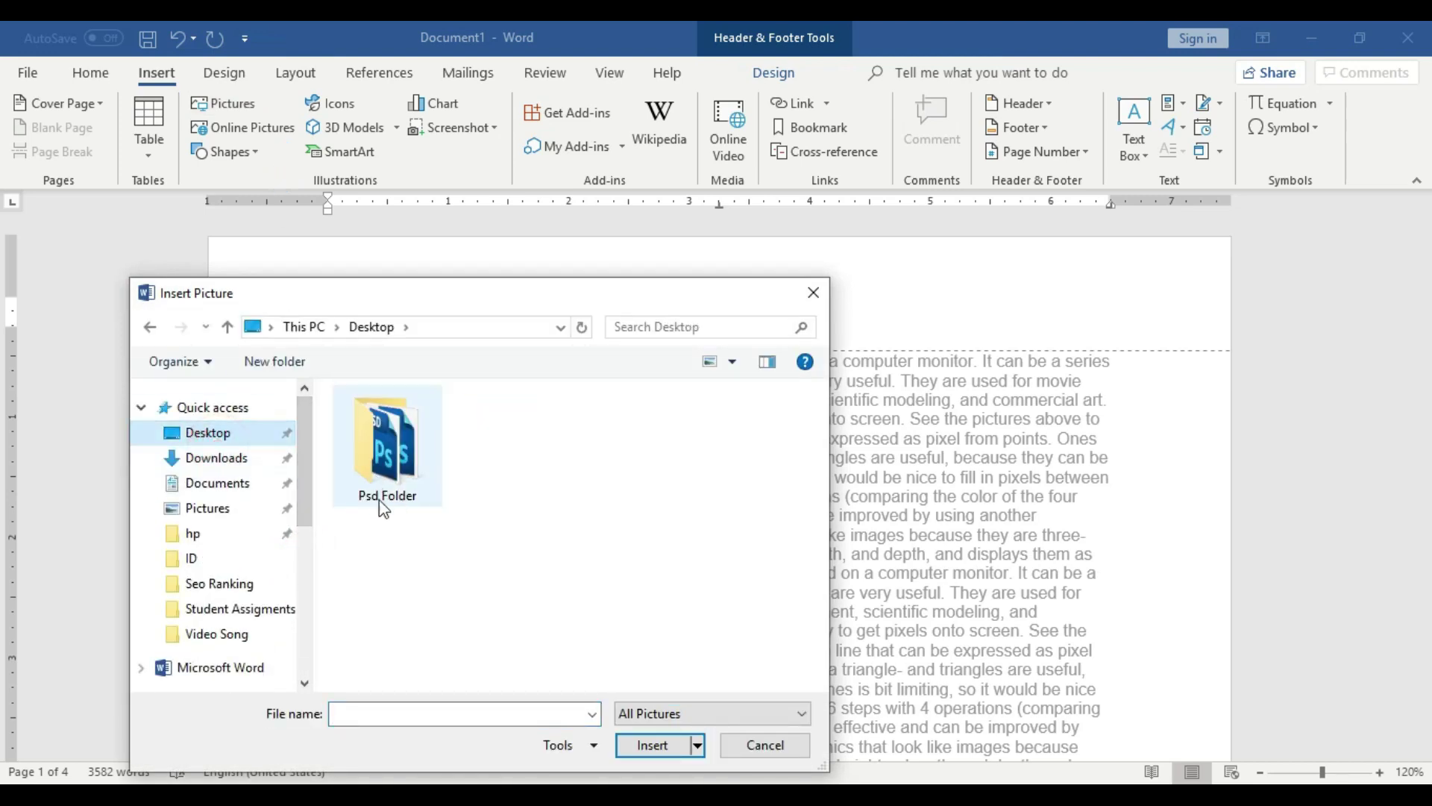
left_click(242, 433)
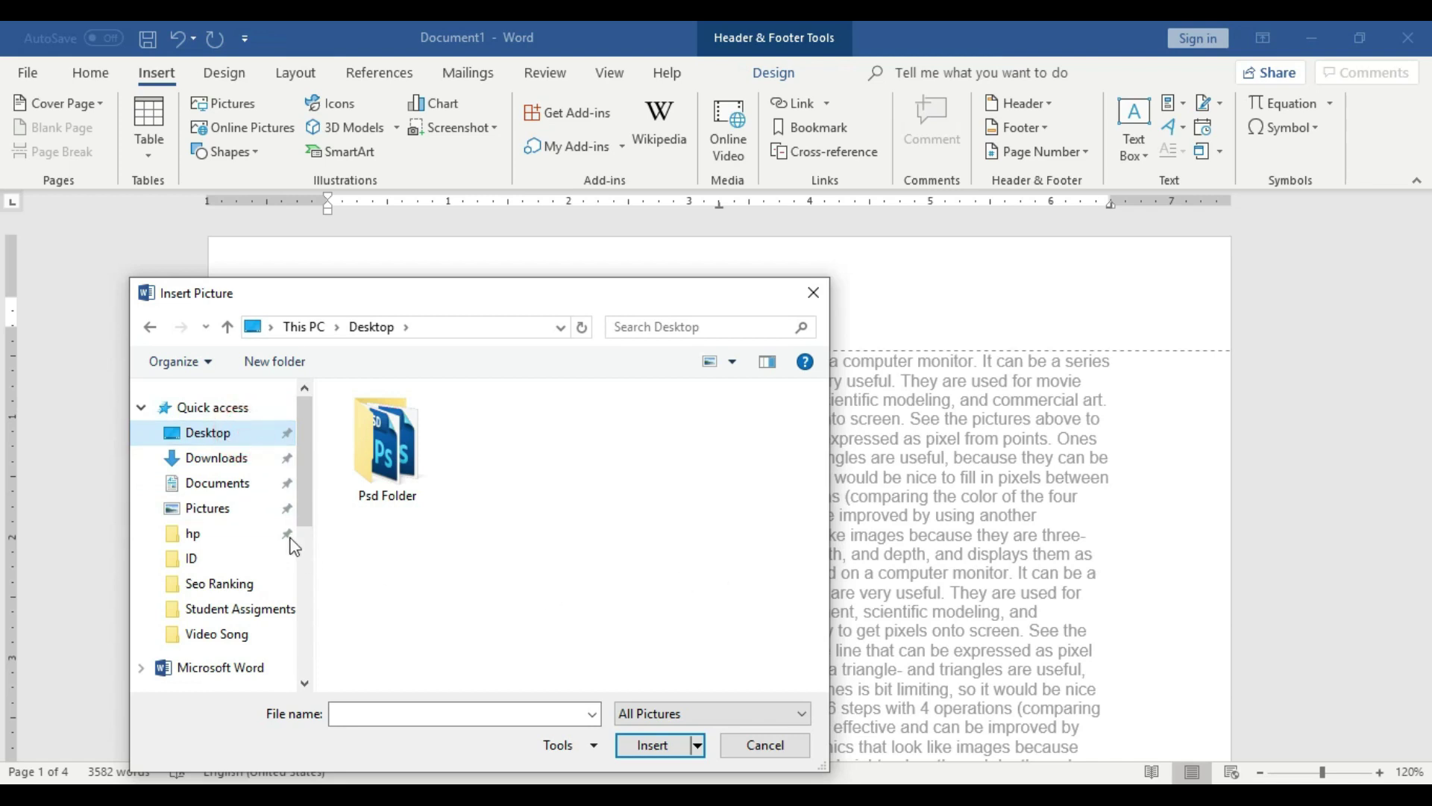
left_click(205, 508)
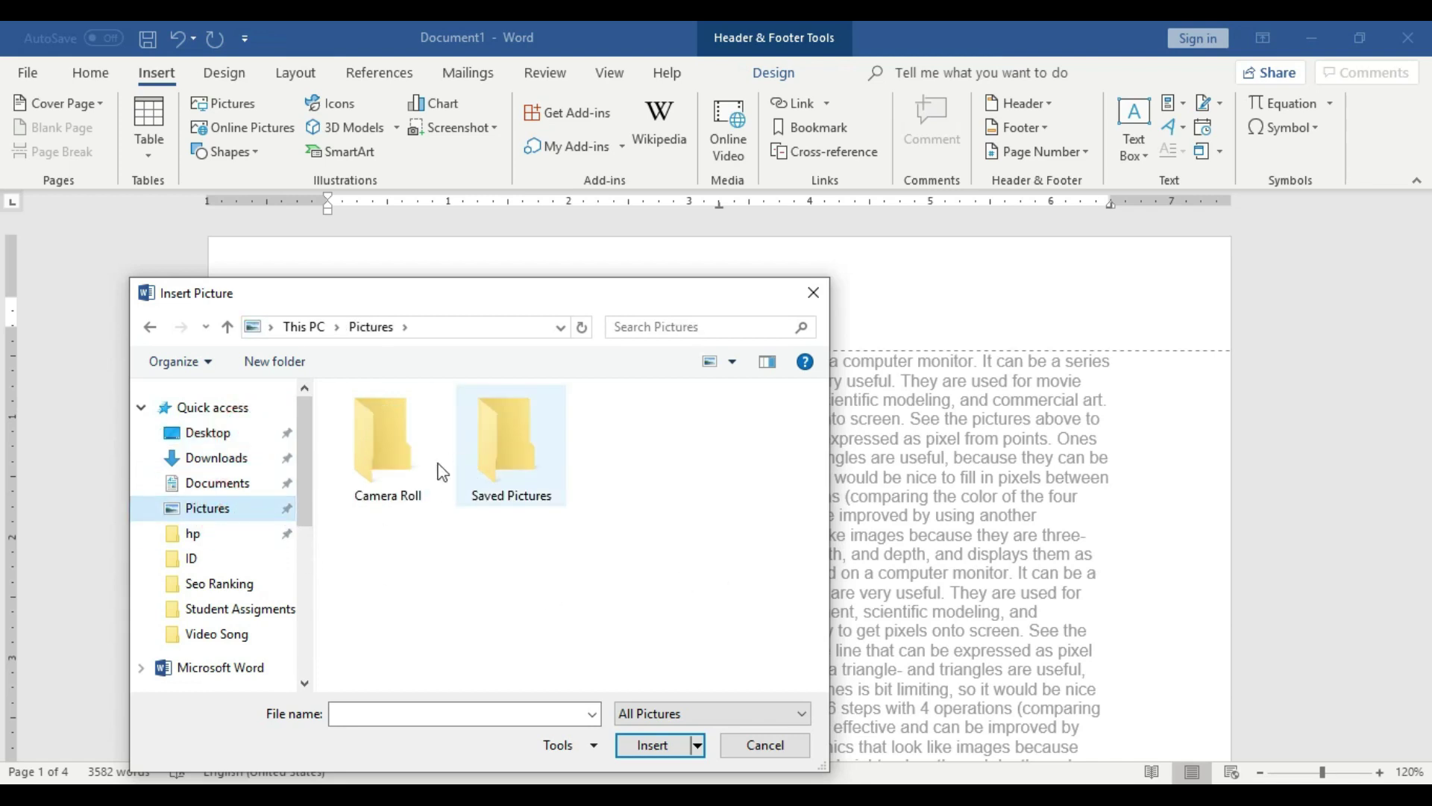
double_click(512, 462)
left_click(227, 327)
- Select photo 123 from the photo folder on Local Disk (E:)
double_click(400, 446)
left_click_drag(304, 546, 305, 576)
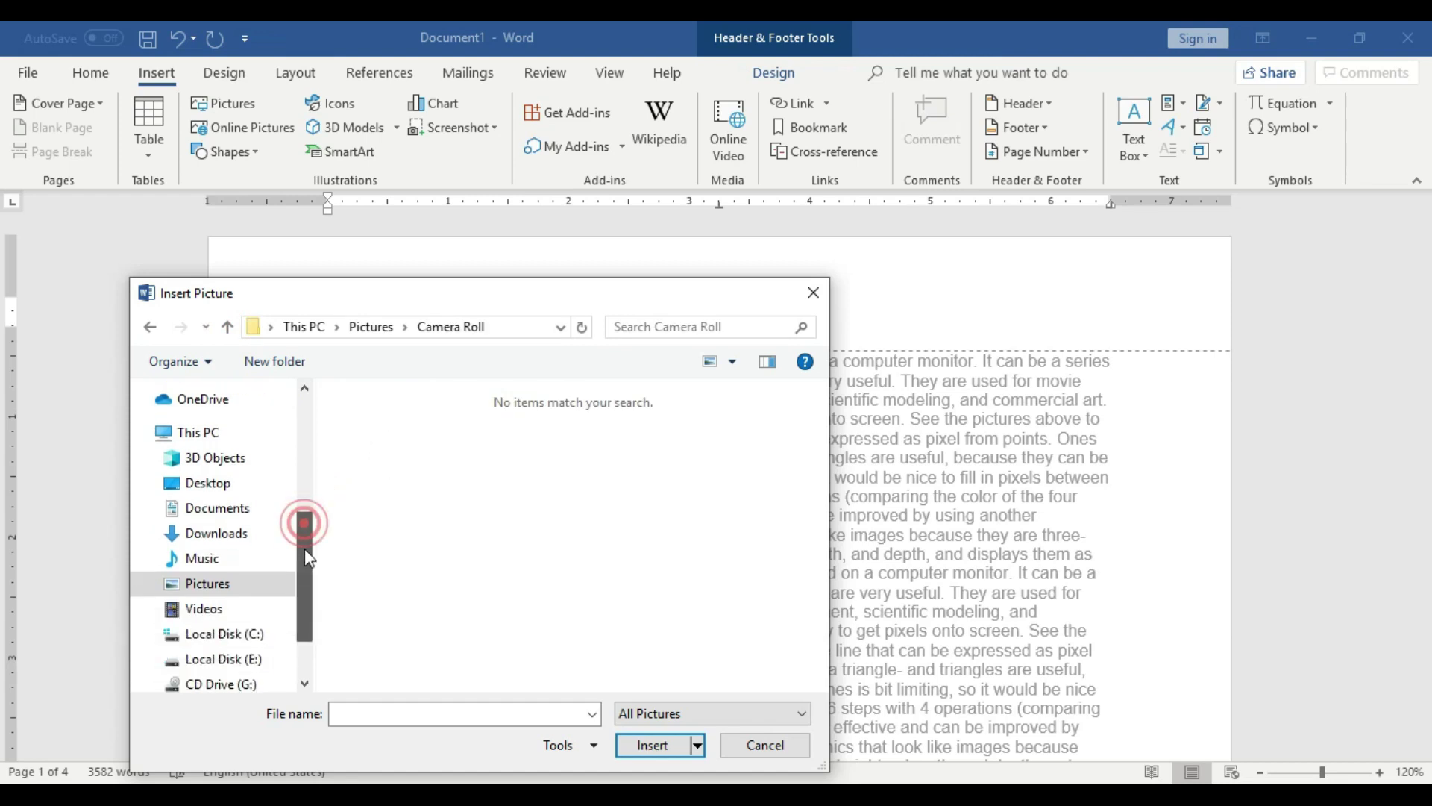
left_click(257, 659)
double_click(414, 428)
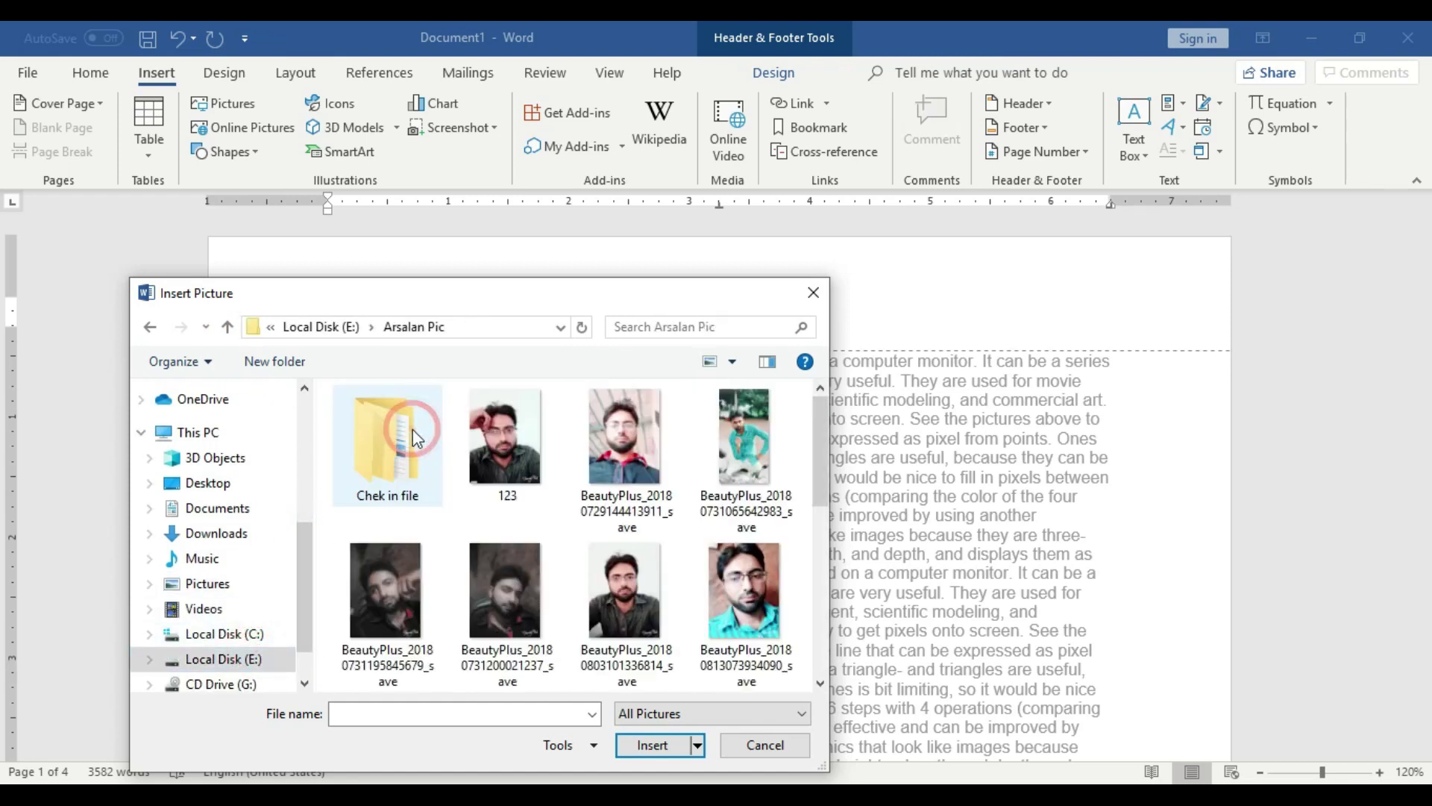
left_click(524, 476)
- Insert photo 123 into the header
left_click(659, 736)
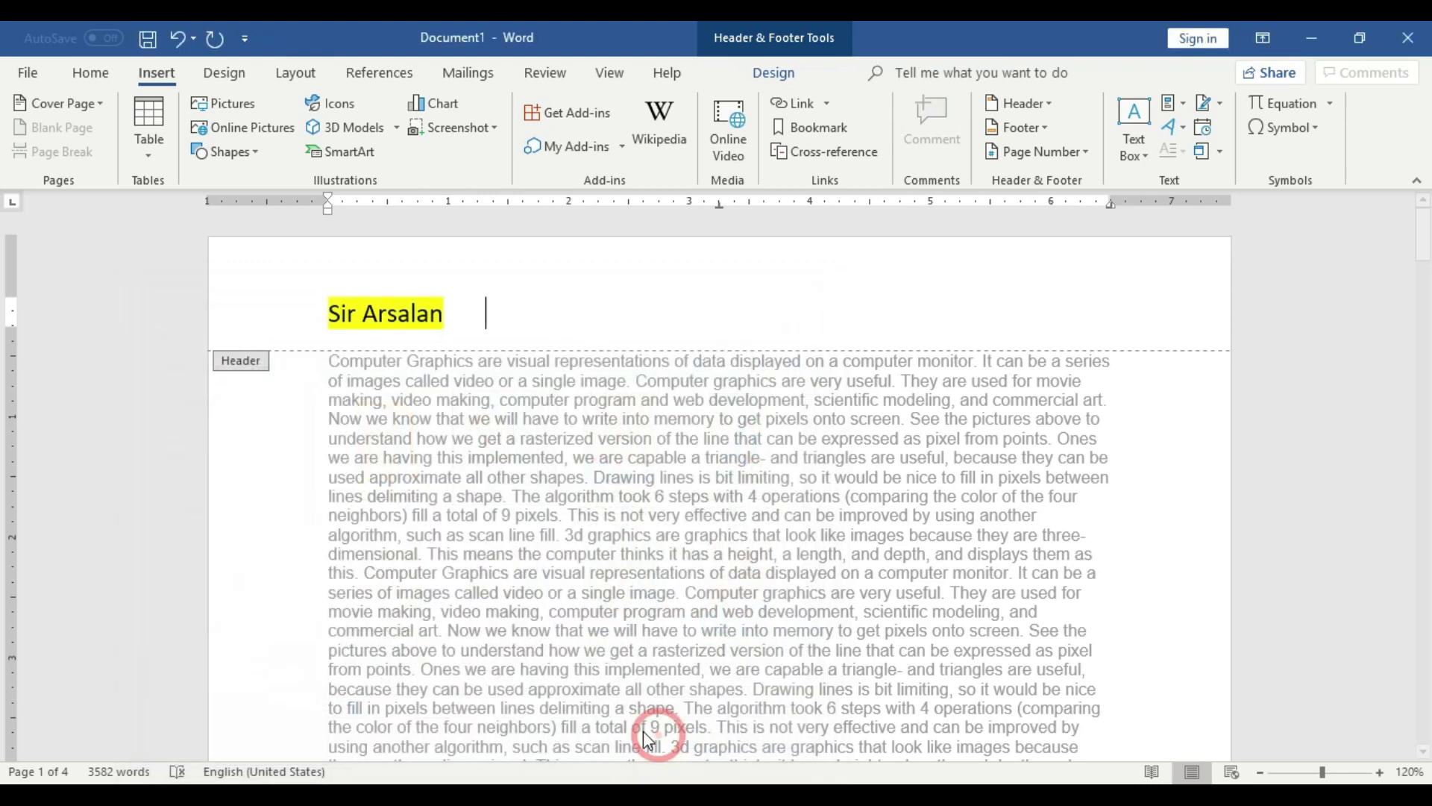
scroll(647, 595, "down", 5)
scroll(646, 595, "down", 4)
scroll(646, 595, "down", 4)
scroll(647, 596, "down", 2)
scroll(446, 505, "up", 1)
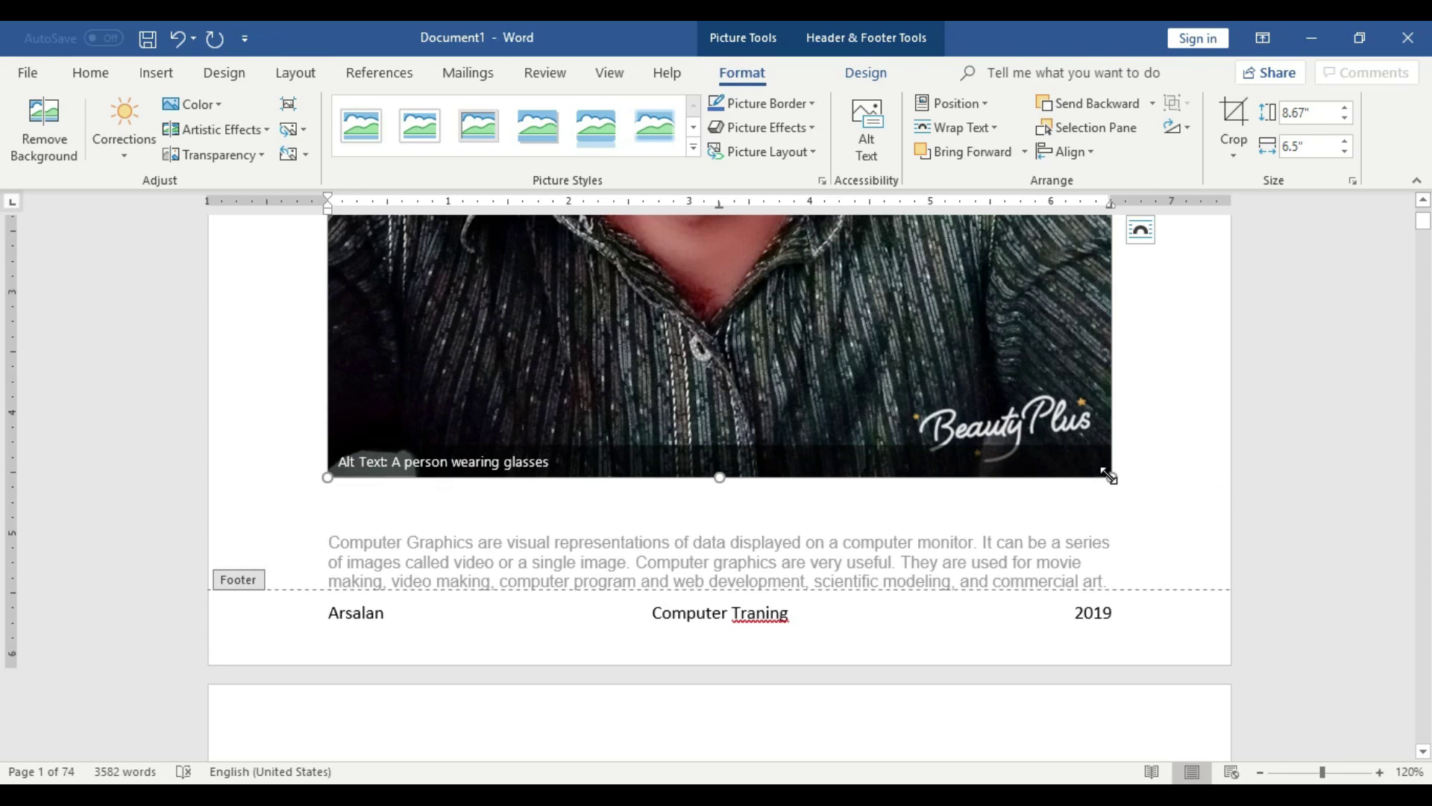
- Resize the photo to a small thumbnail beside the name and close the header
left_click_drag(1107, 474, 901, 60)
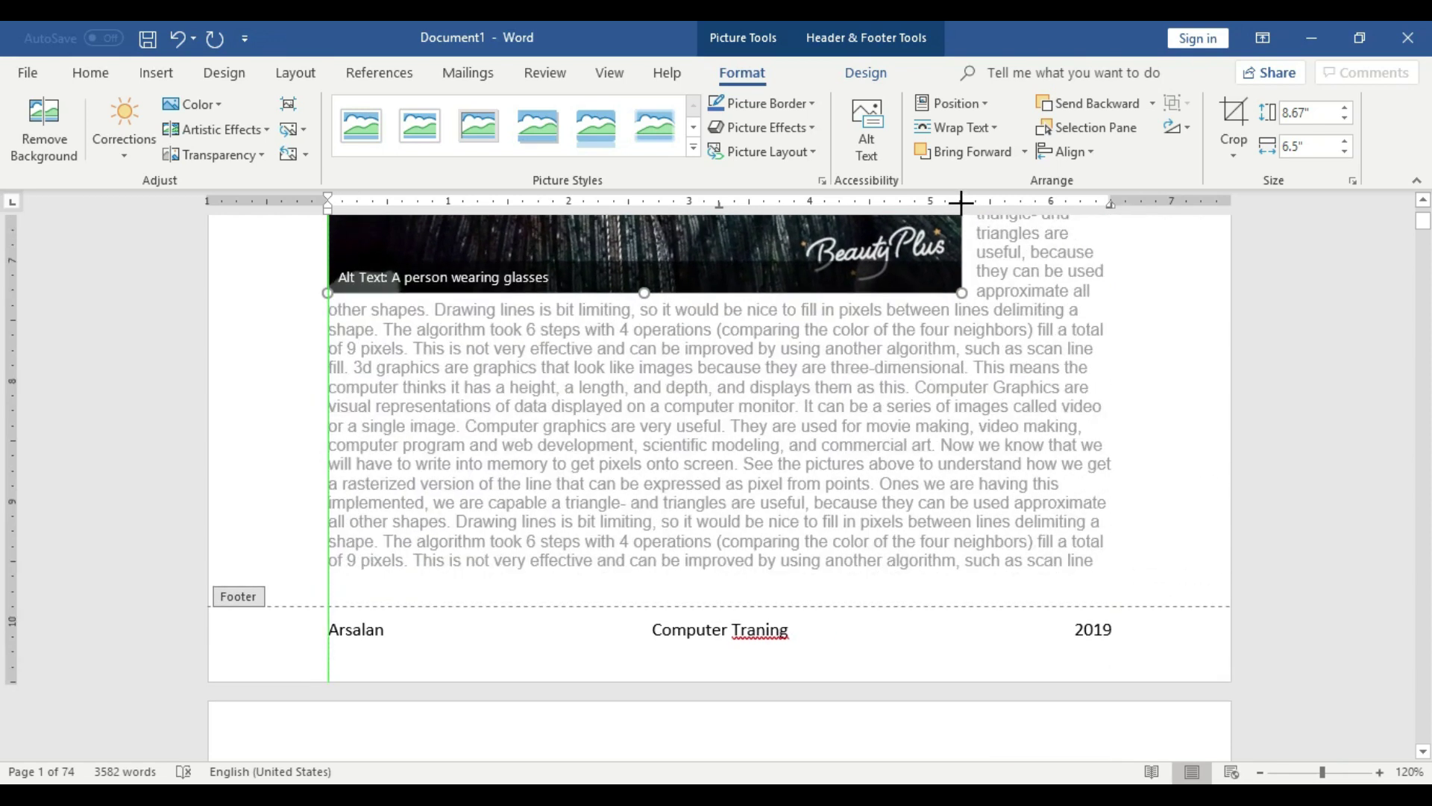
scroll(1027, 517, "up", 5)
scroll(1027, 518, "up", 5)
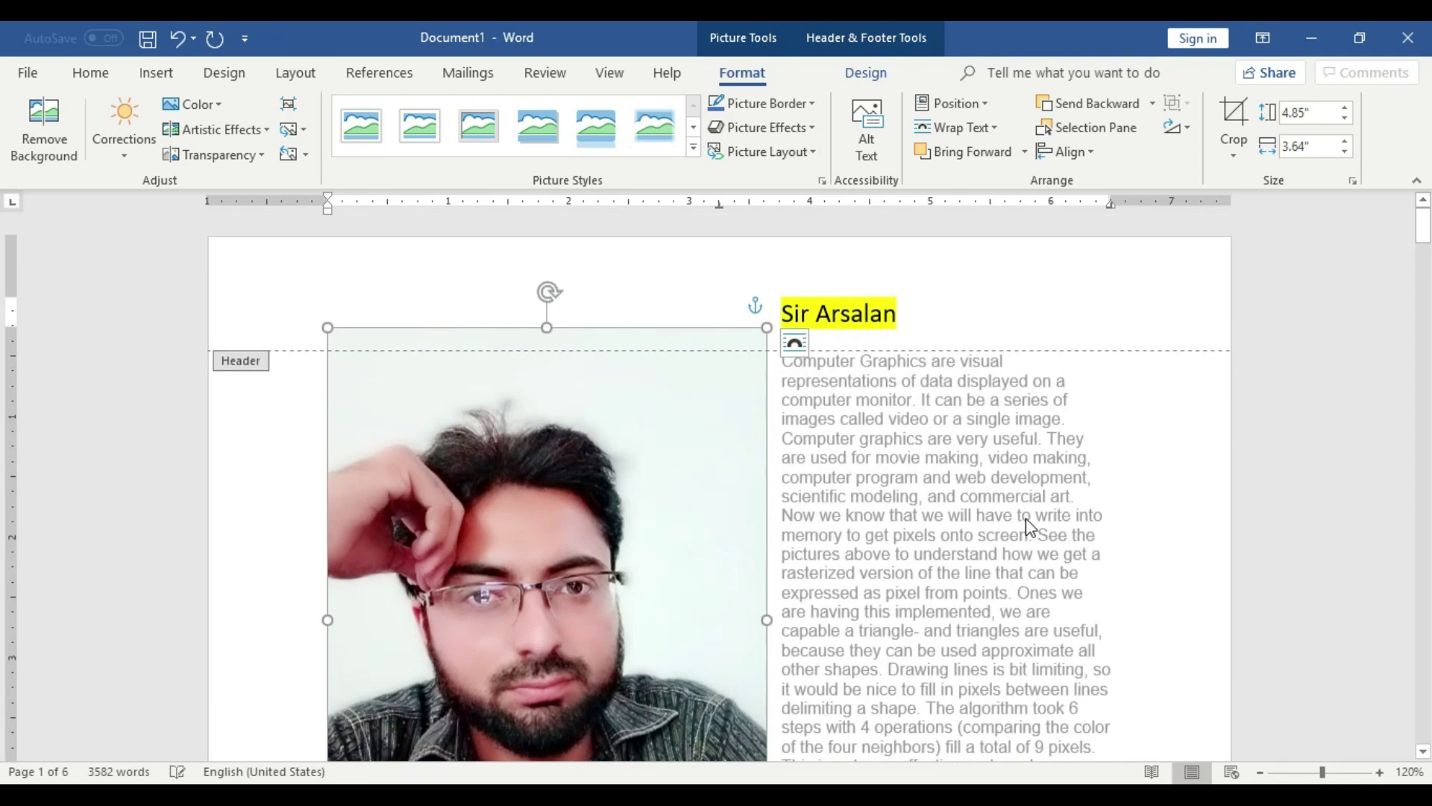
left_click_drag(329, 326, 709, 709)
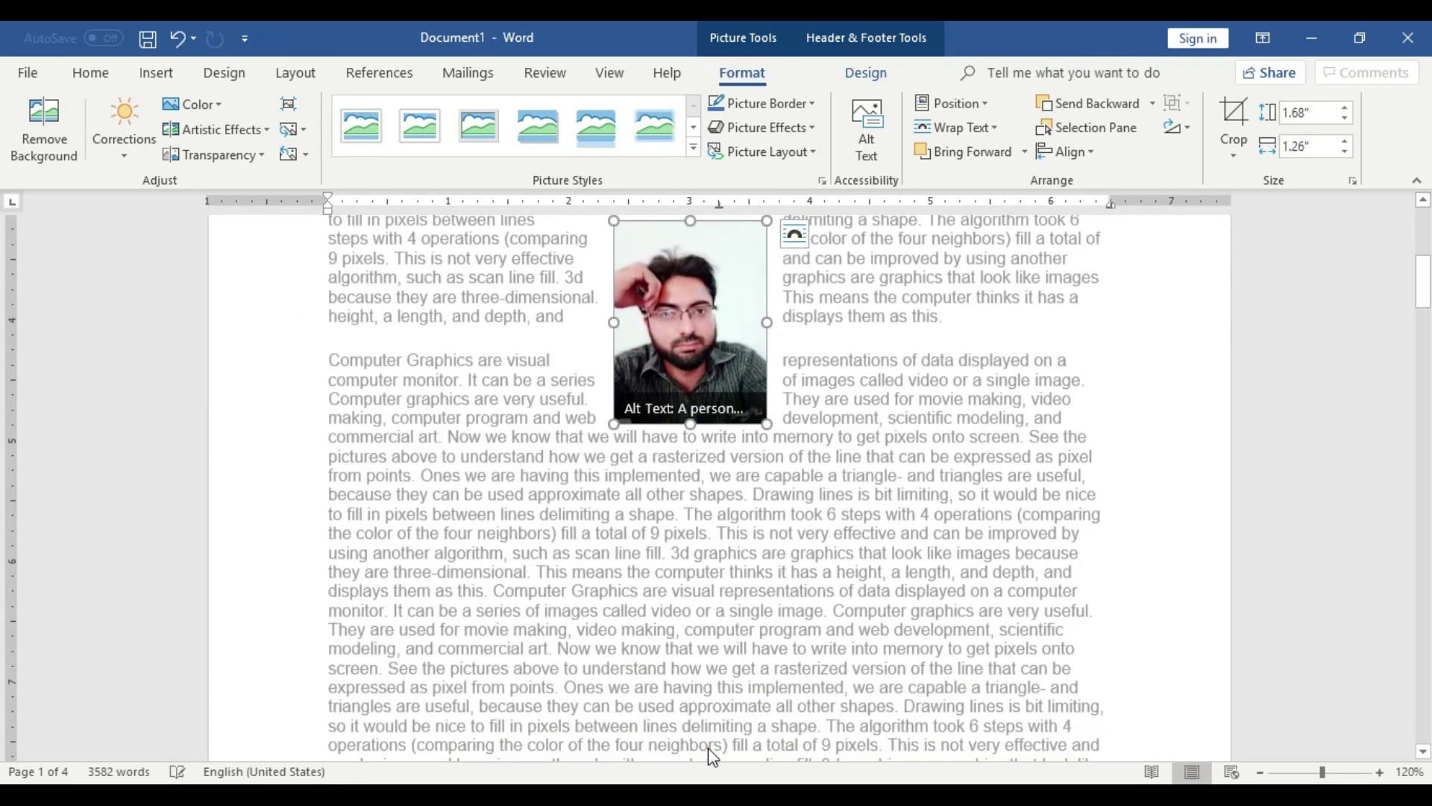
scroll(705, 724, "up", 2)
scroll(706, 723, "up", 4)
left_click_drag(705, 723, 688, 364)
mouse_move(756, 446)
left_mouse_down()
mouse_move(675, 339)
mouse_move(518, 280)
mouse_move(690, 306)
mouse_move(348, 300)
left_mouse_up()
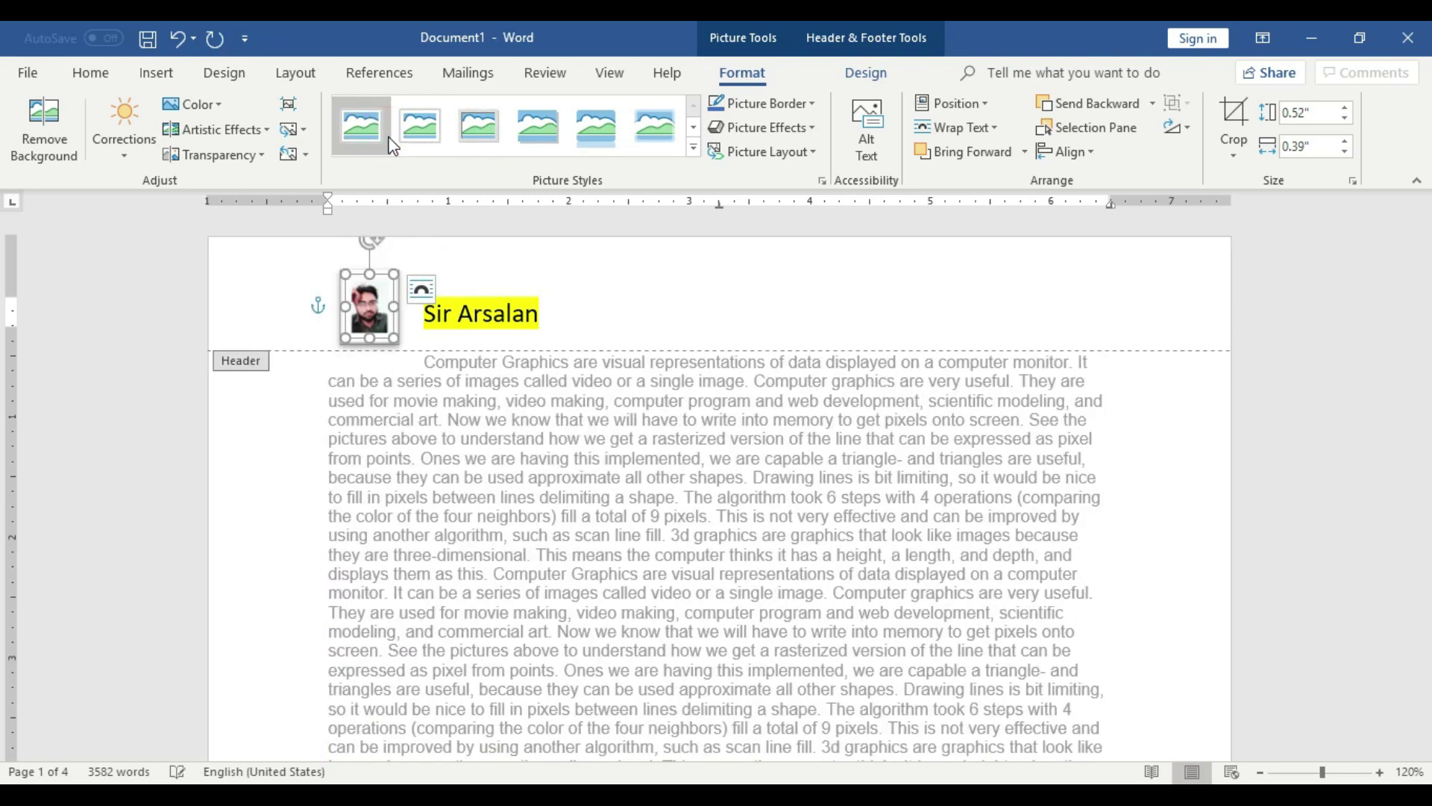
double_click(1265, 403)
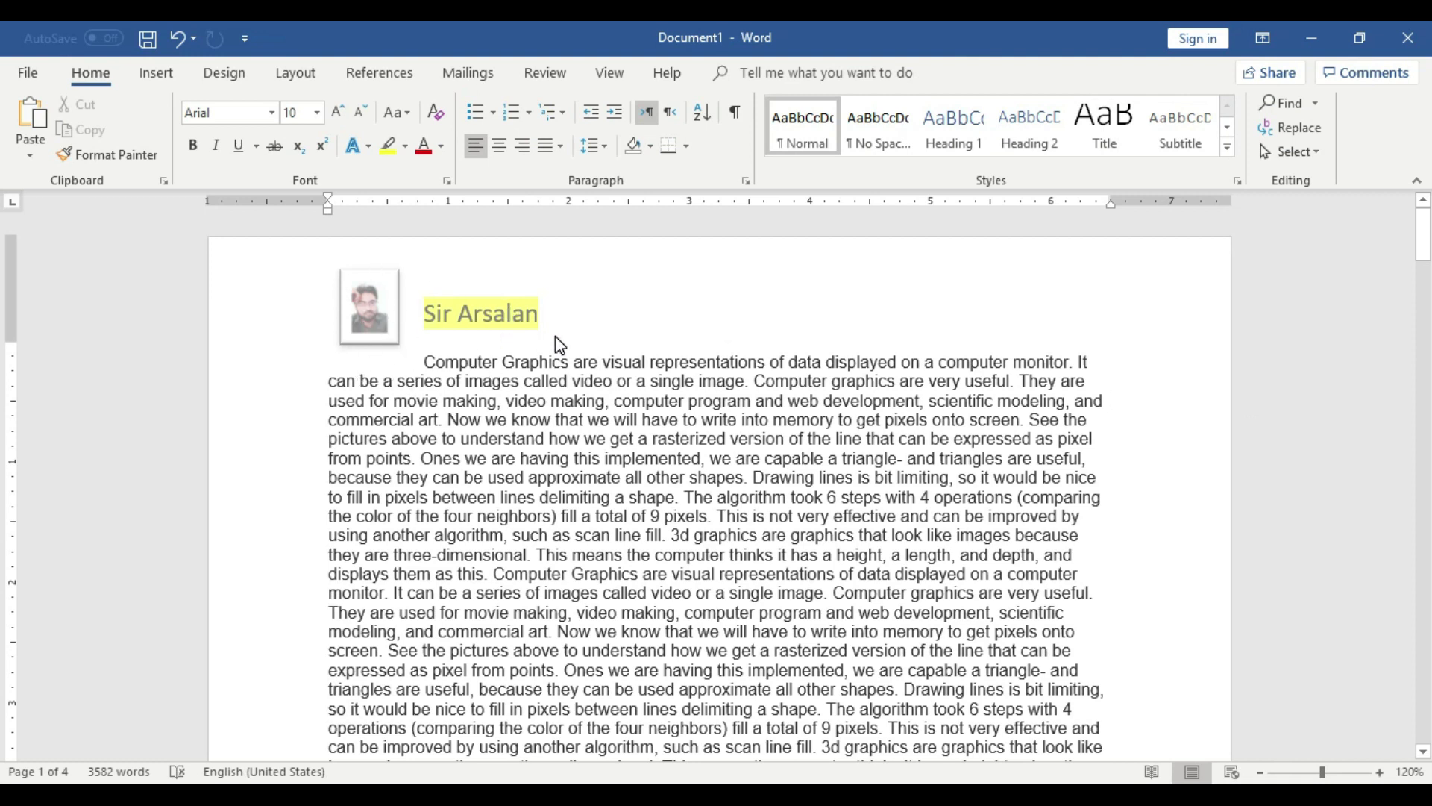
- Review all four pages' thumbnail header and three-part footer, then show Insert features on page 1
scroll(558, 343, "down", 2)
scroll(563, 373, "down", 3)
scroll(567, 376, "down", 2)
scroll(568, 382, "down", 2)
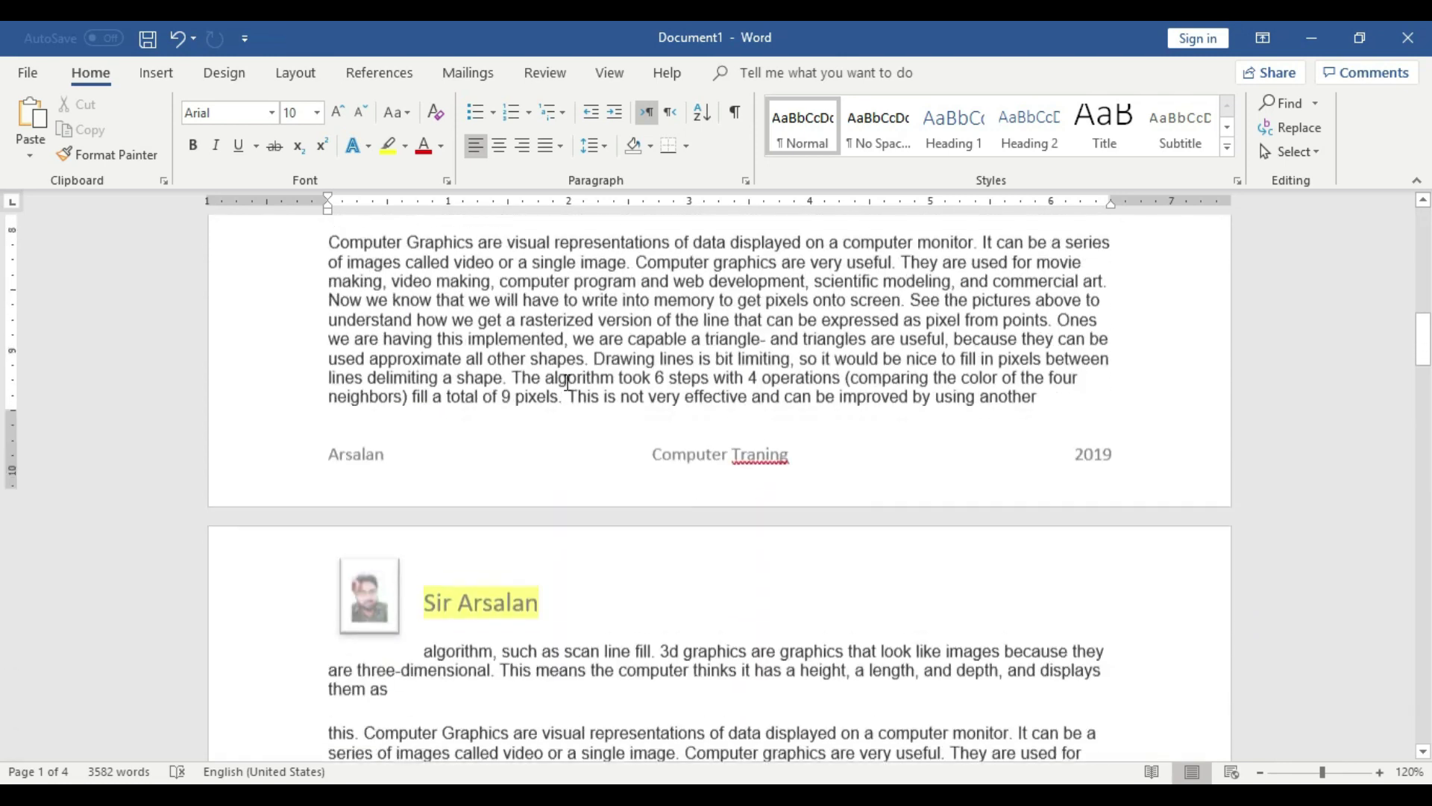
scroll(569, 382, "down", 1)
scroll(844, 585, "down", 3)
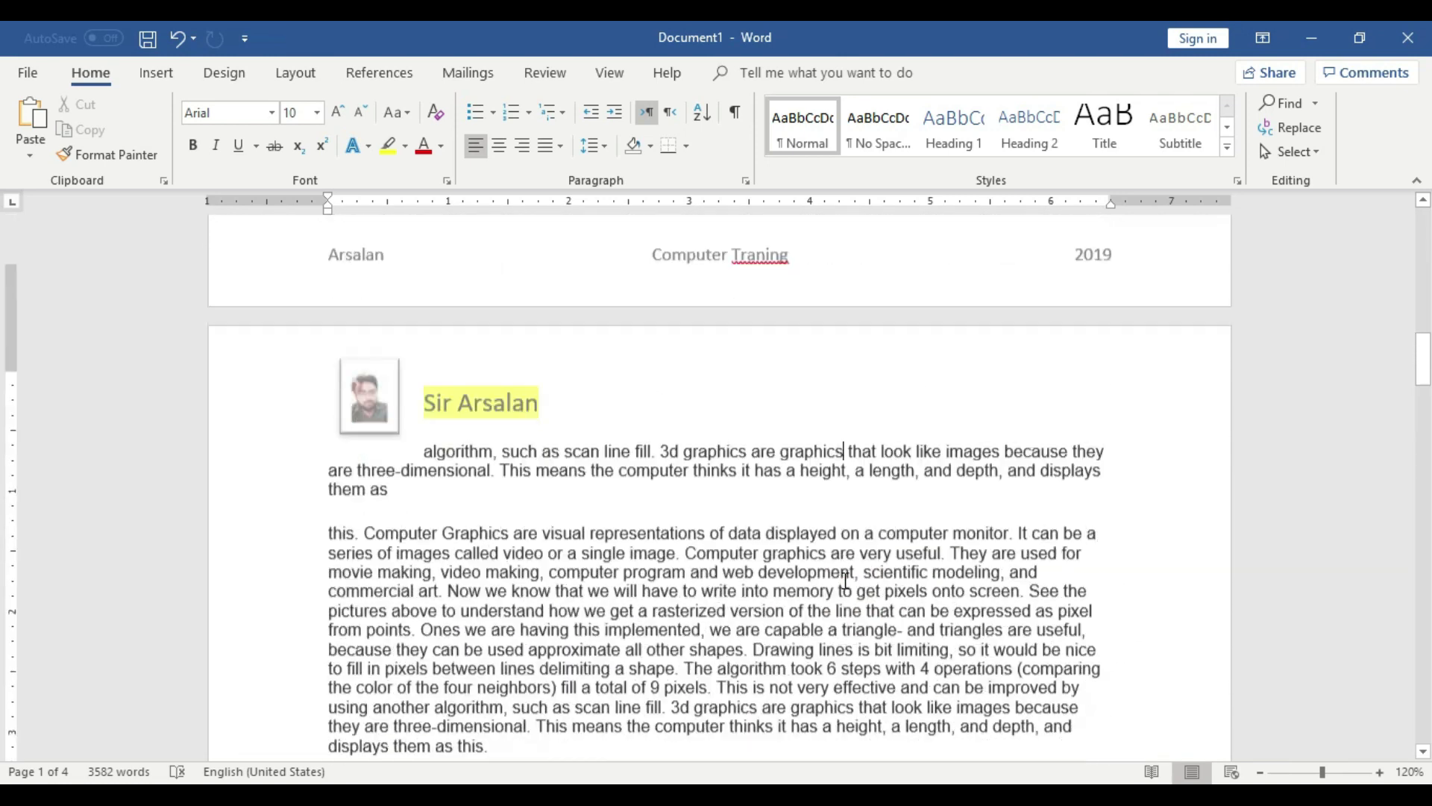
scroll(337, 405, "down", 1)
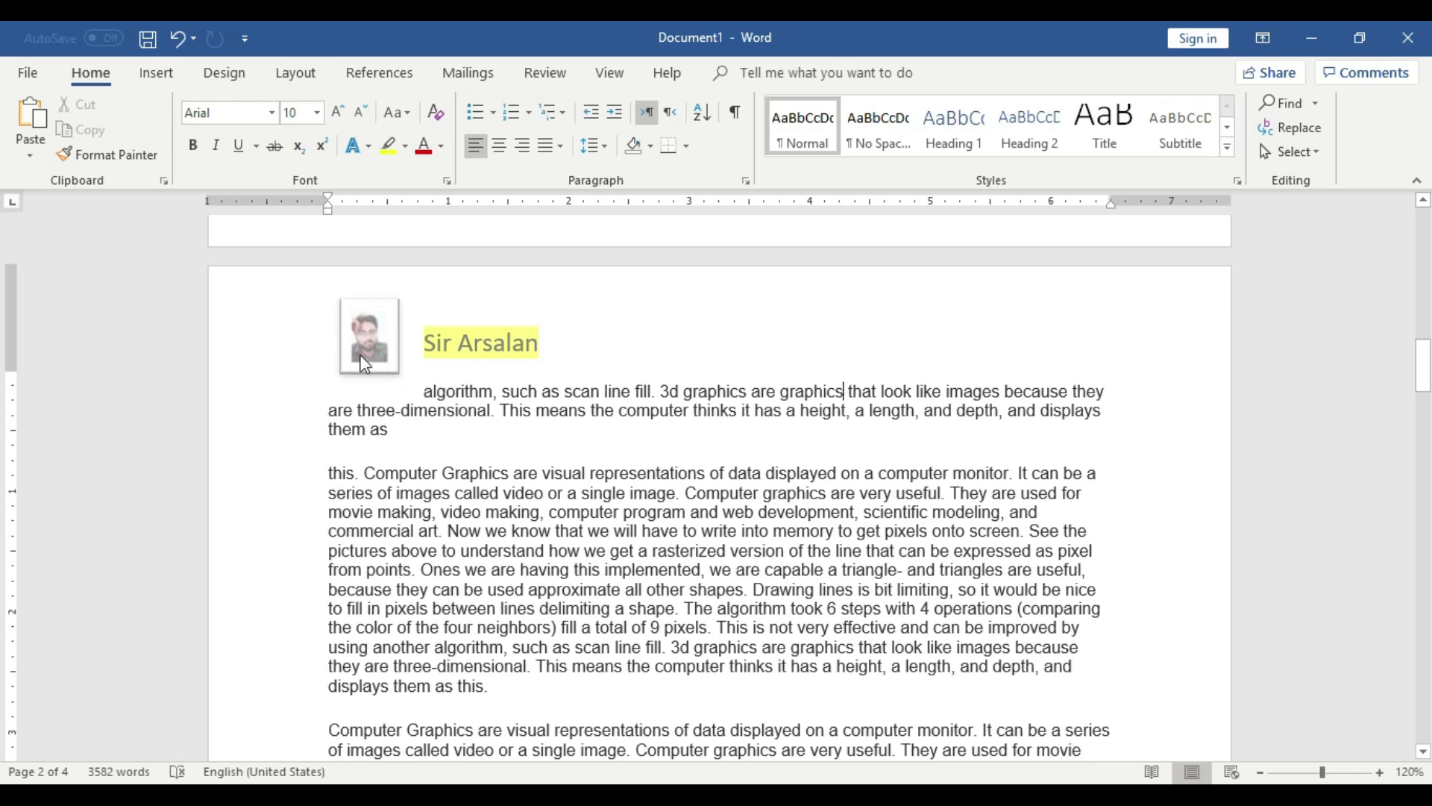
scroll(589, 371, "down", 3)
scroll(591, 381, "down", 2)
scroll(592, 388, "down", 2)
scroll(593, 401, "down", 2)
scroll(593, 402, "down", 1)
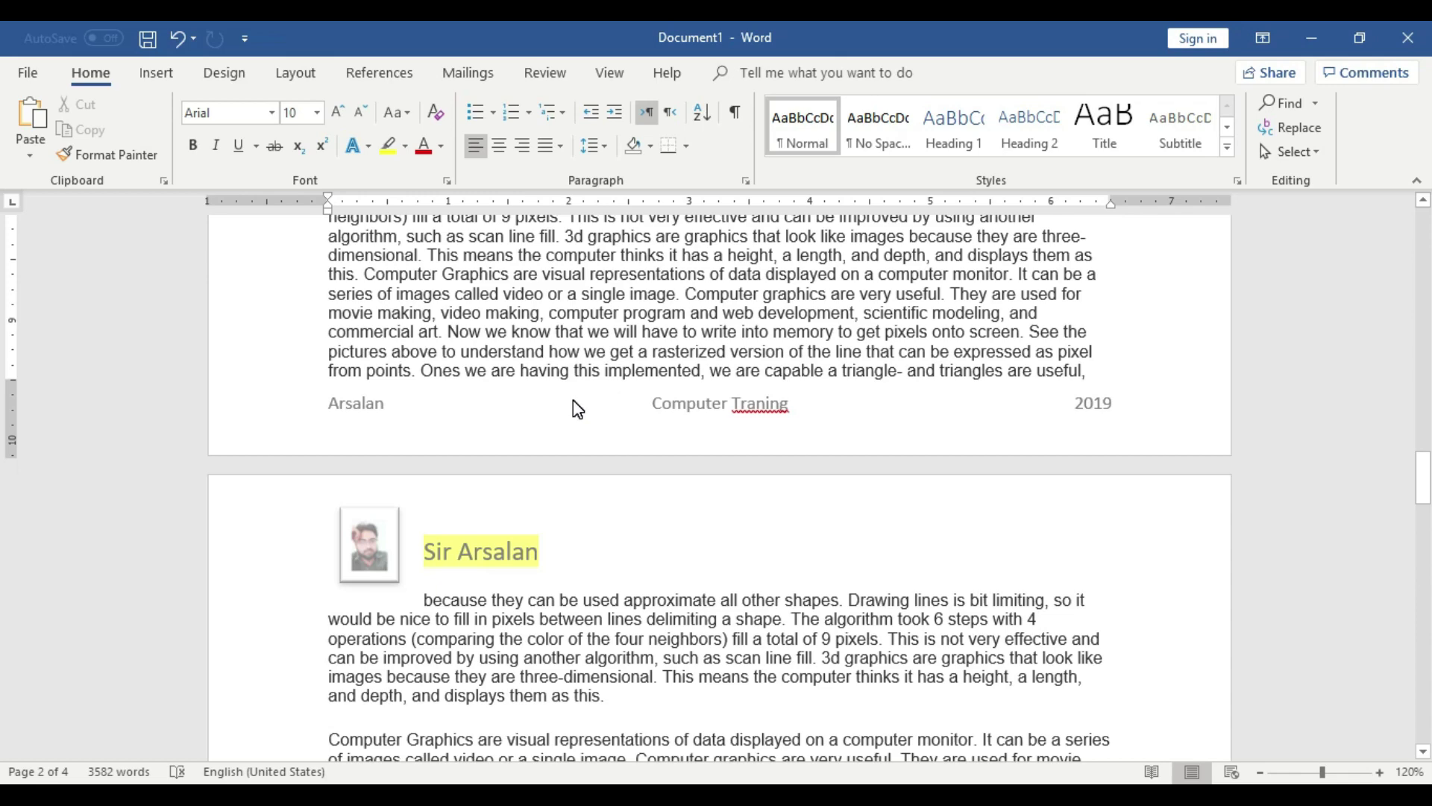
scroll(573, 399, "down", 1)
scroll(575, 400, "down", 4)
scroll(575, 400, "down", 4)
scroll(576, 401, "down", 4)
scroll(575, 401, "down", 4)
scroll(575, 400, "down", 4)
scroll(575, 400, "down", 4)
scroll(575, 401, "down", 2)
scroll(574, 401, "down", 4)
scroll(573, 399, "down", 5)
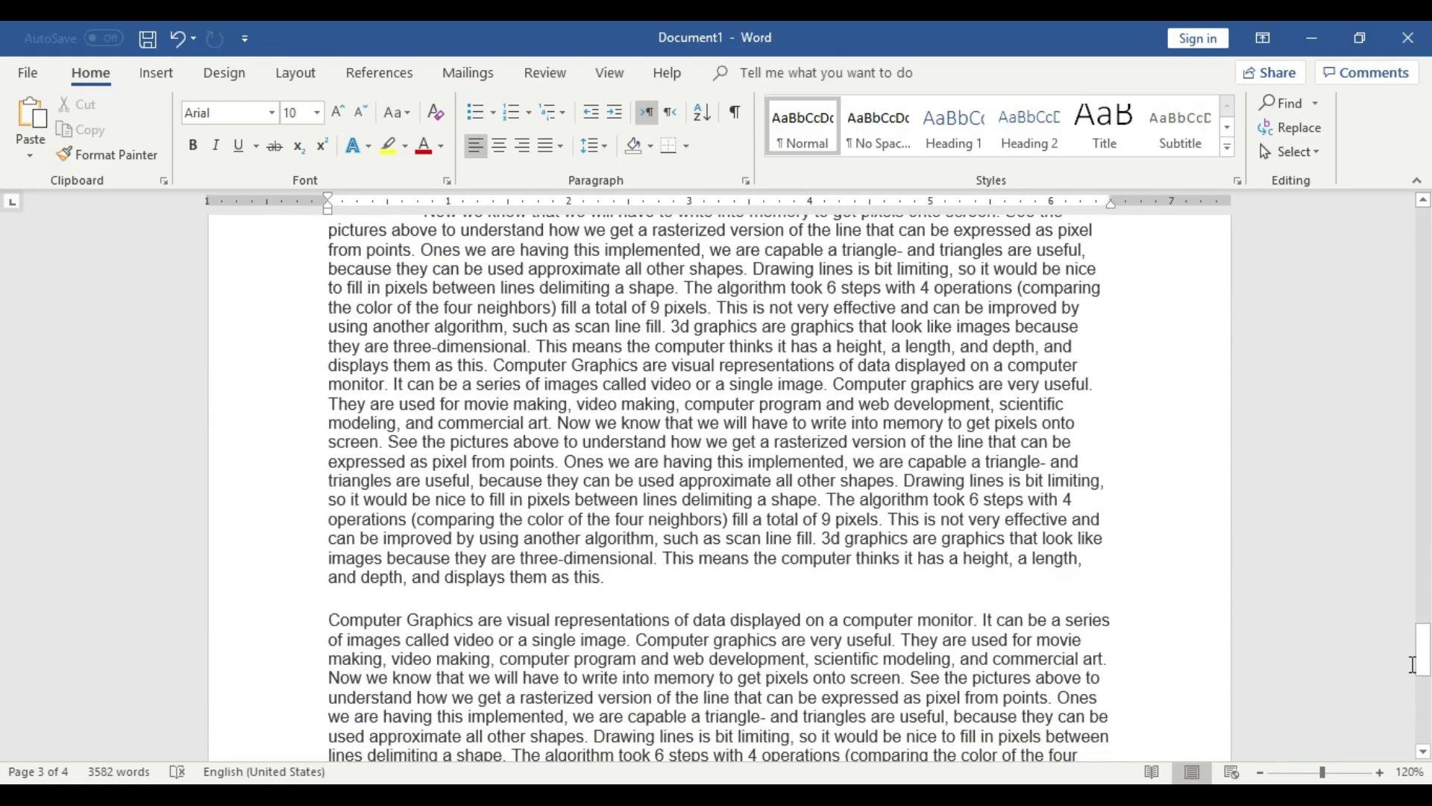
mouse_move(1425, 657)
left_mouse_down()
mouse_move(1425, 731)
mouse_move(1424, 224)
left_mouse_up()
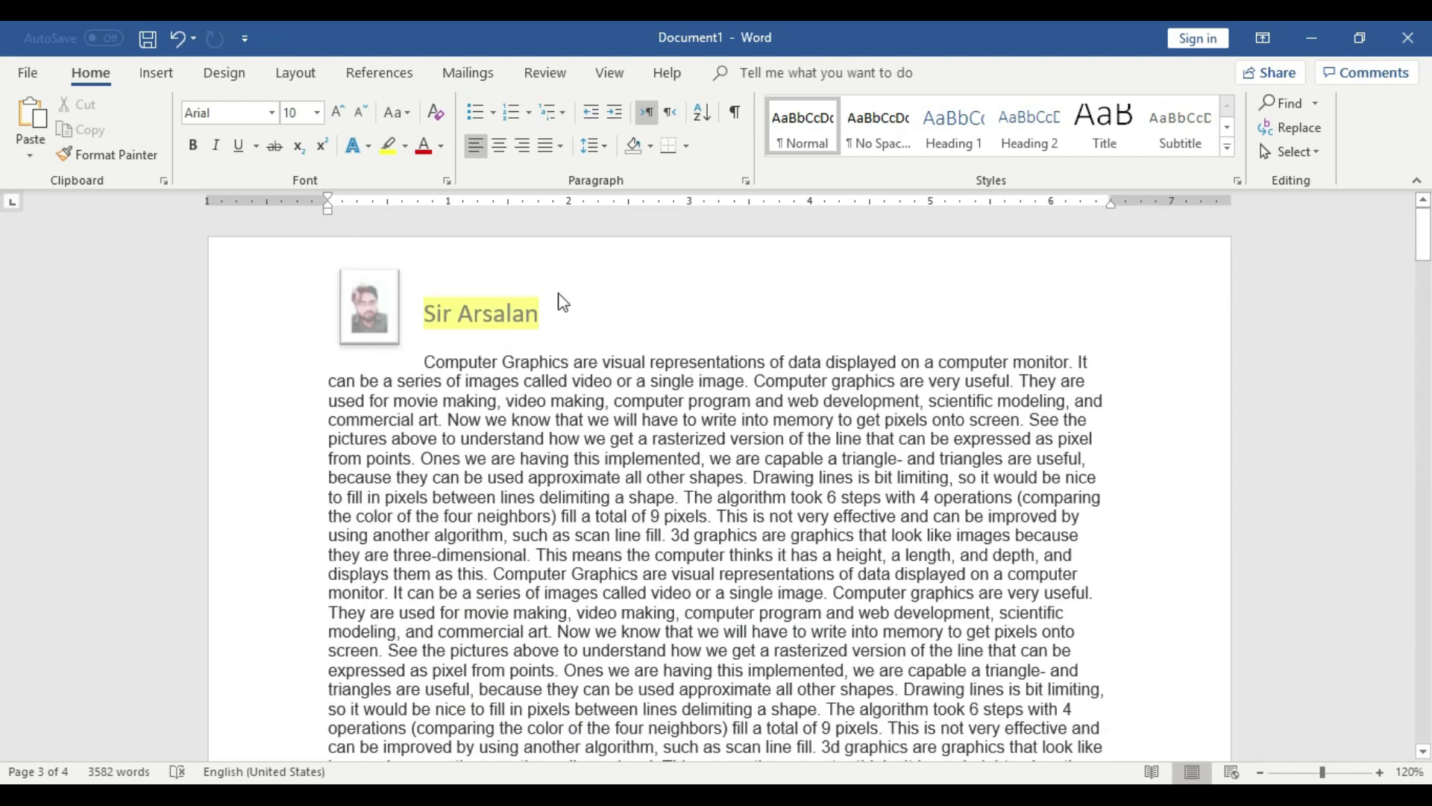
key("alt+n")
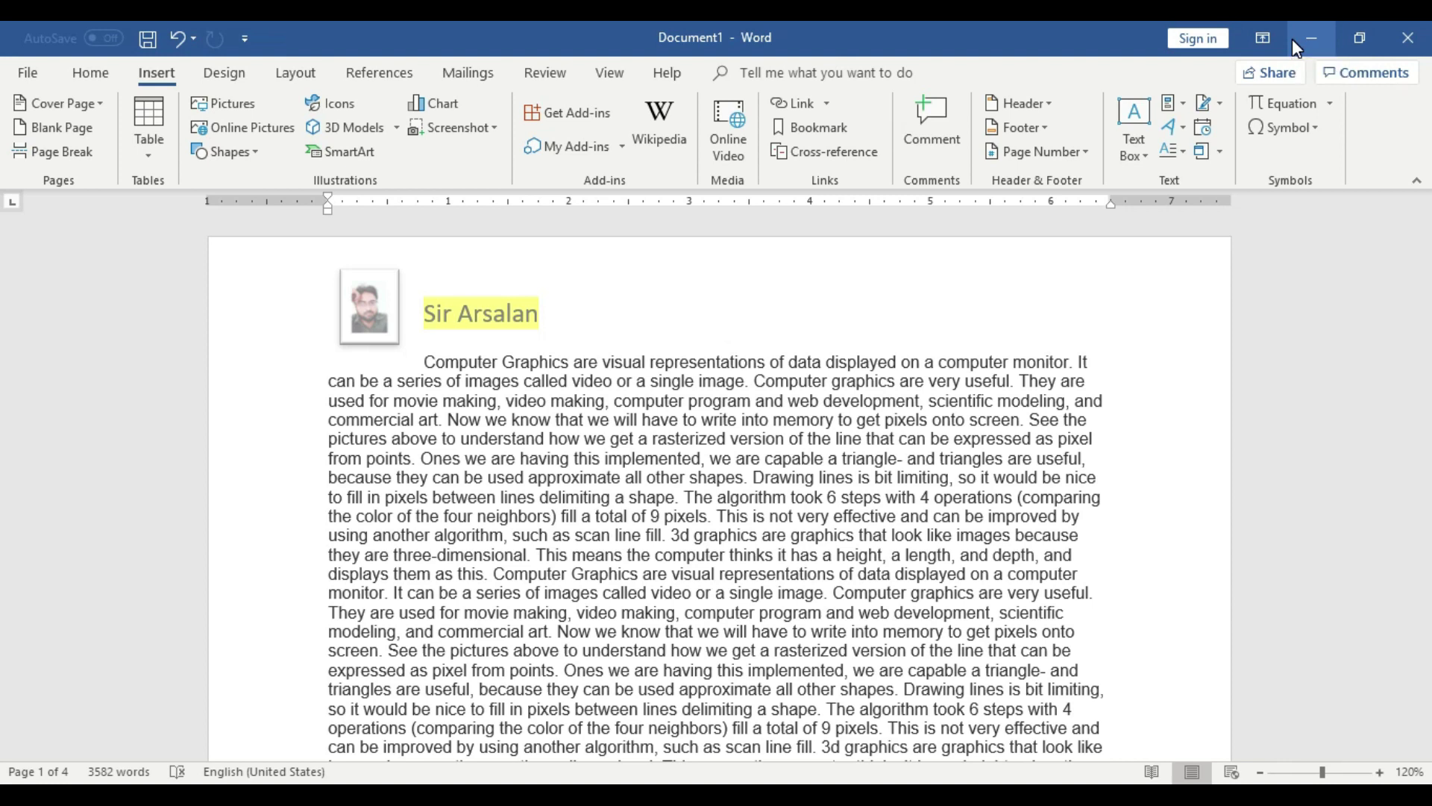
- Minimize Word to reveal the Word Advance Course desktop wallpaper
left_click(1305, 39)
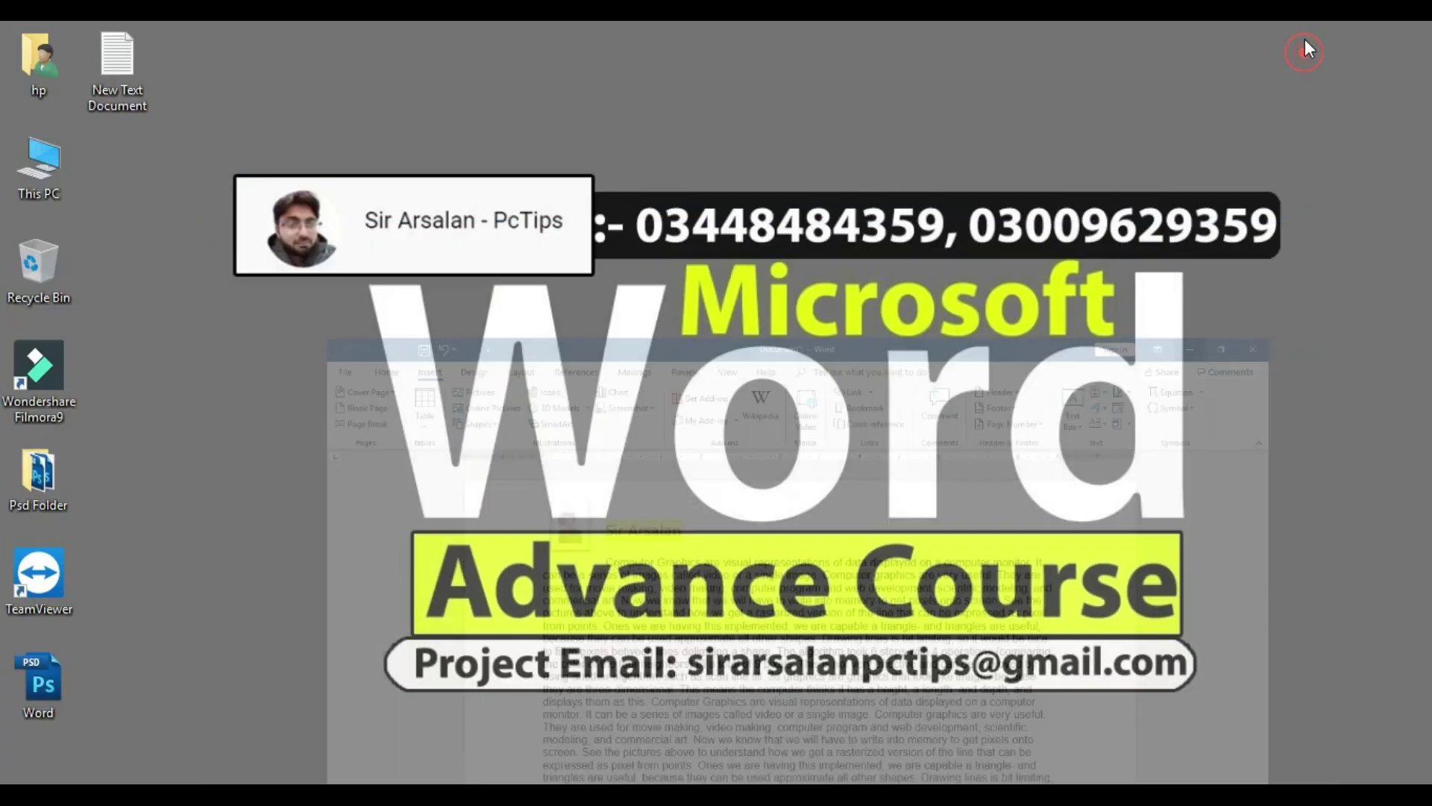